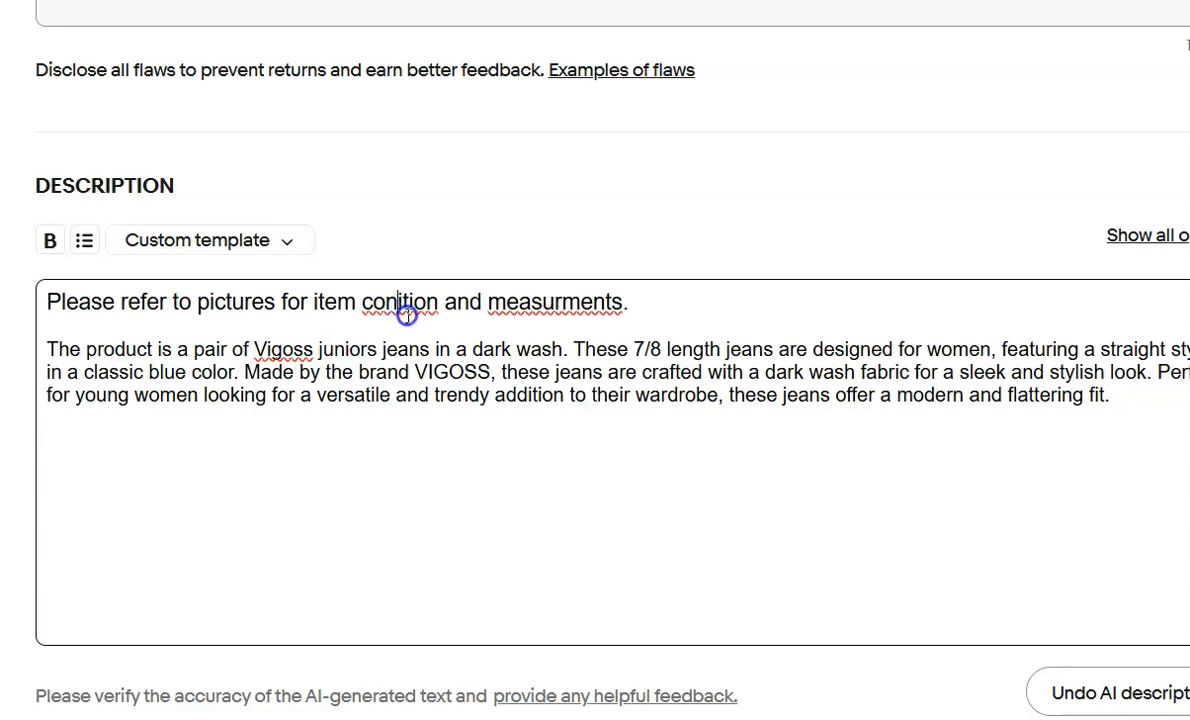
Correct the misspelled words in the jeans listing's opening description line to "condition" and "measurements"
text(d m)
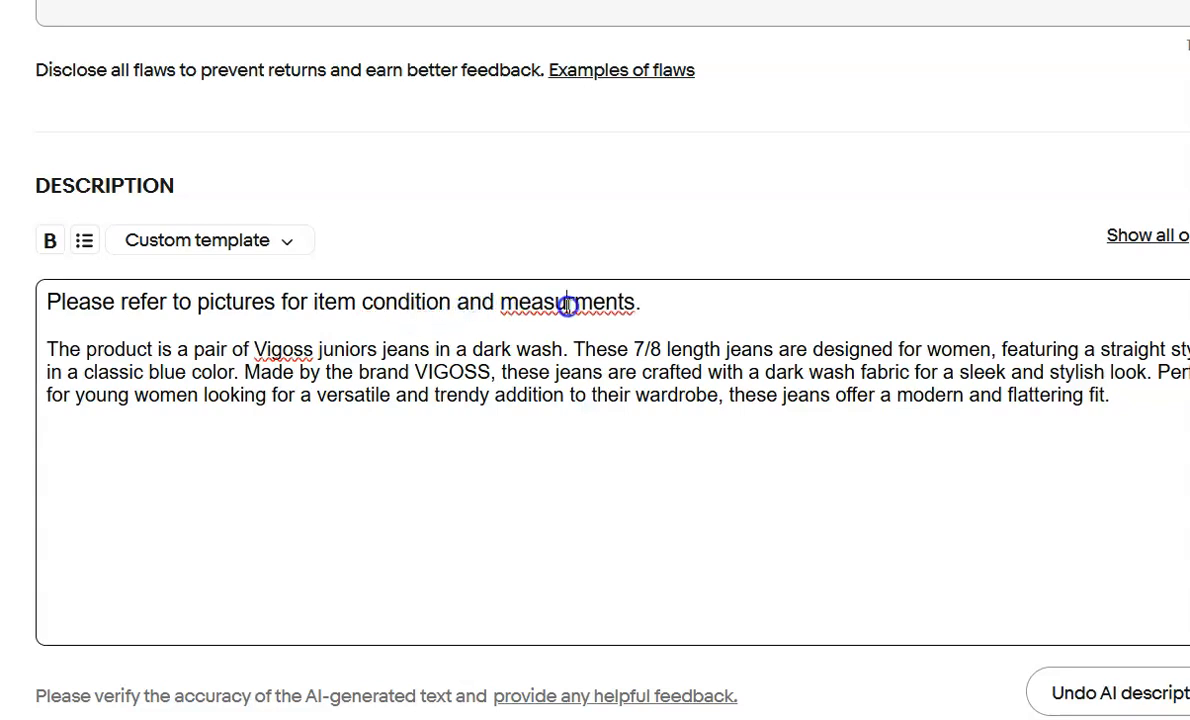
text(e)
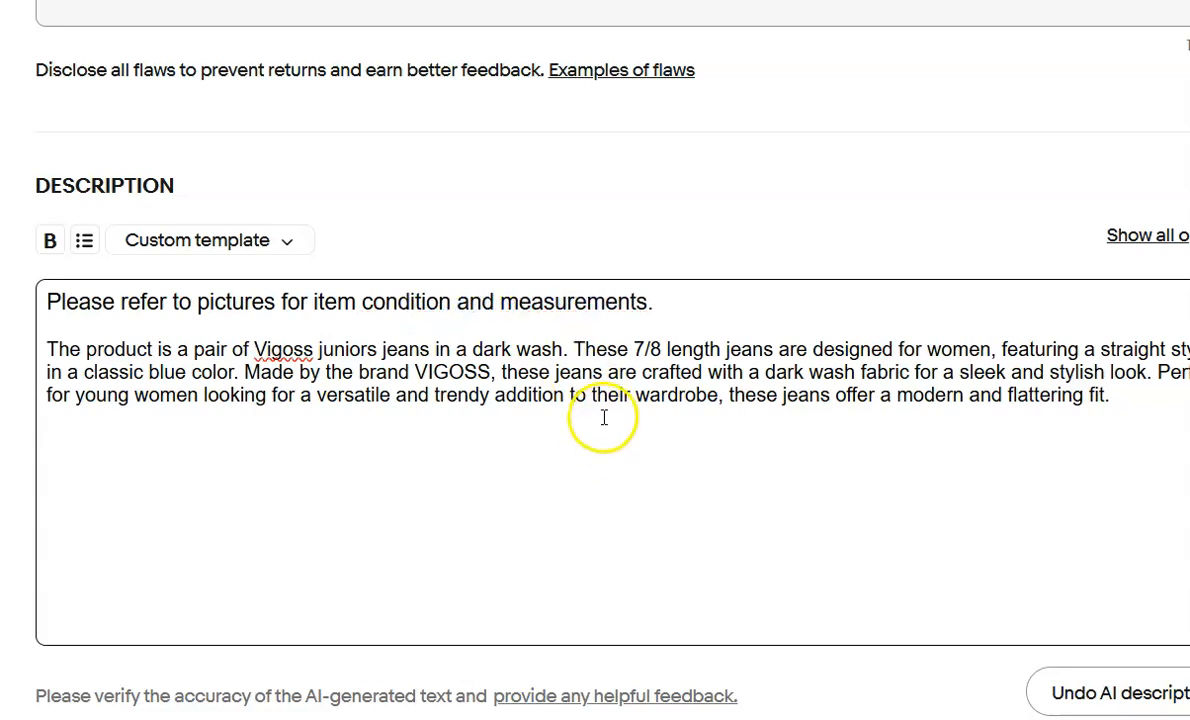
Change the jeans listing's shipping policy to Calculated ground advantage
scroll(604, 418, down, 9)
scroll(588, 428, down, 4)
click(510, 612)
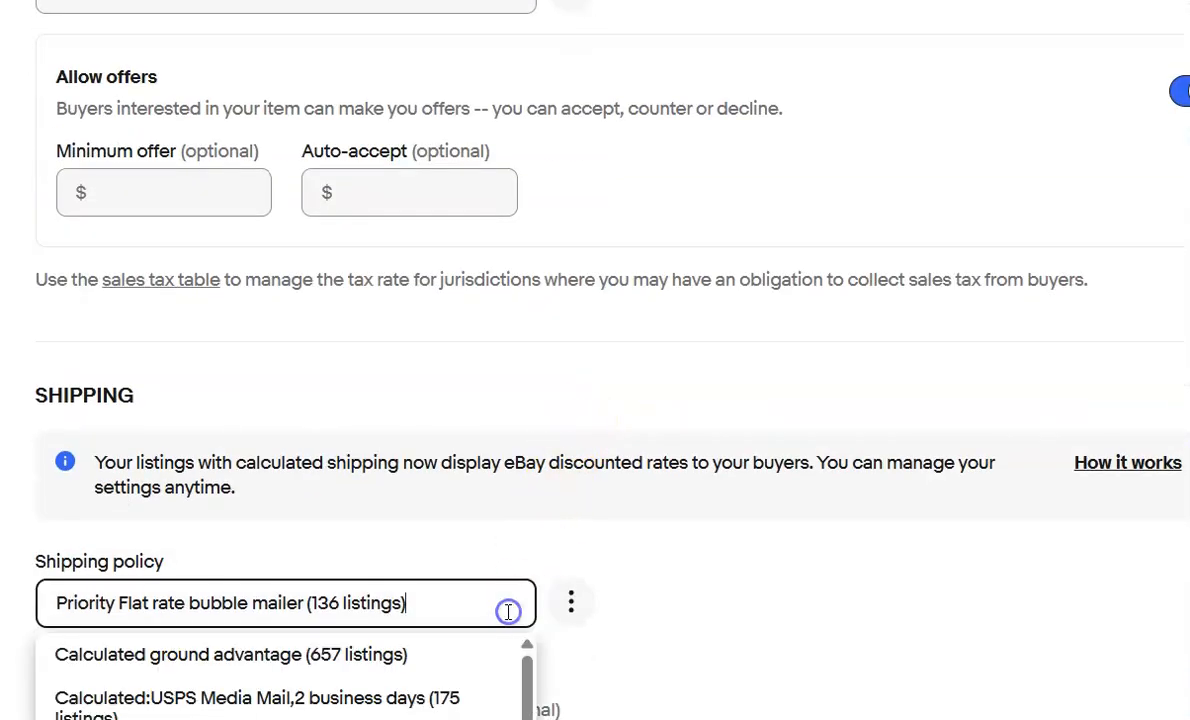
click(383, 655)
Set the package weight to 2 lbs. 0 oz
scroll(620, 530, down, 3)
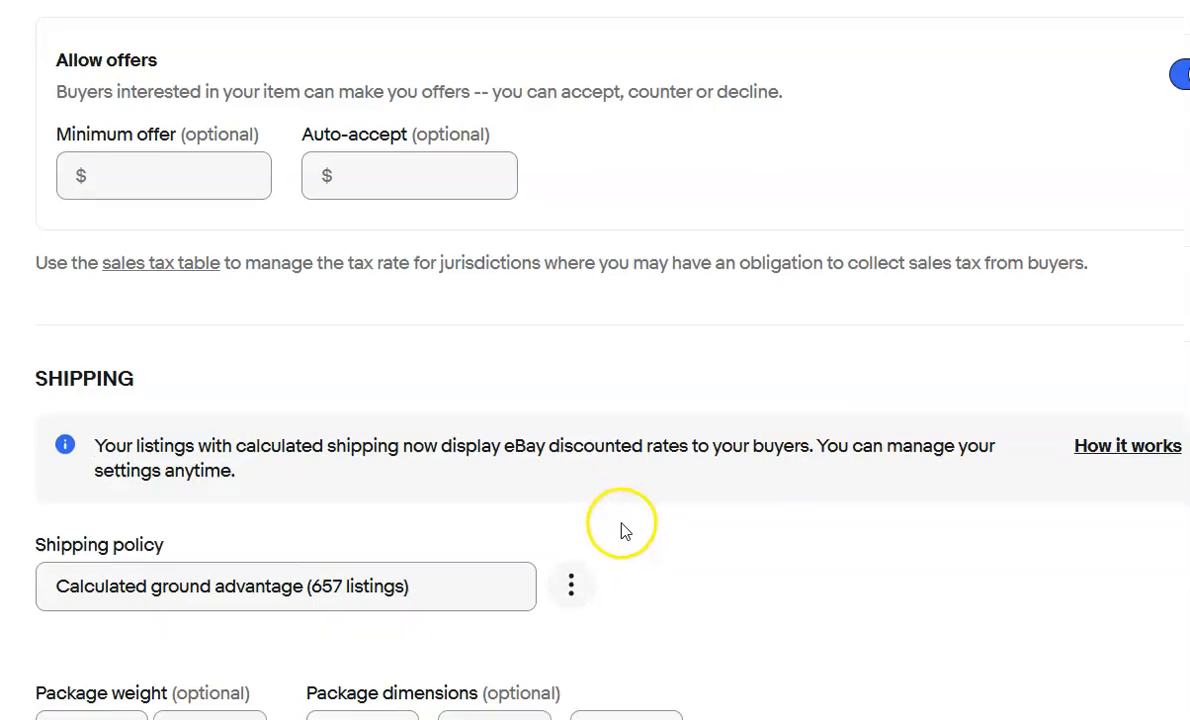
scroll(560, 525, up, 1)
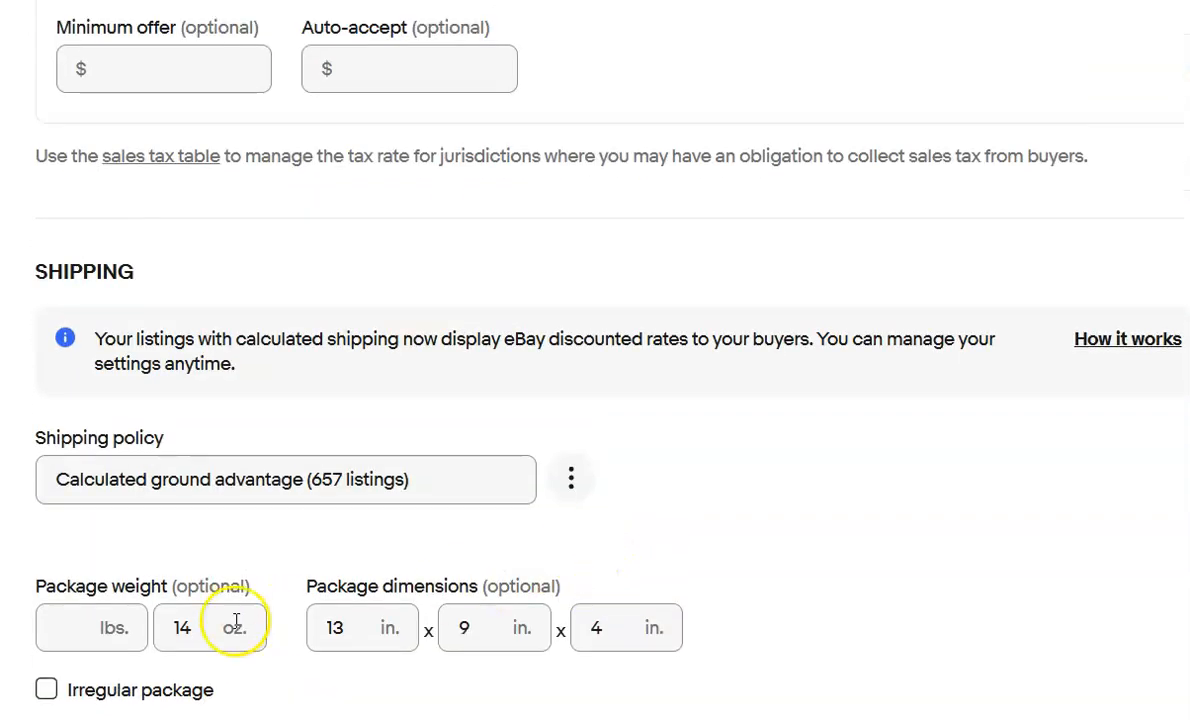
click(99, 628)
text(2)
key(Tab)
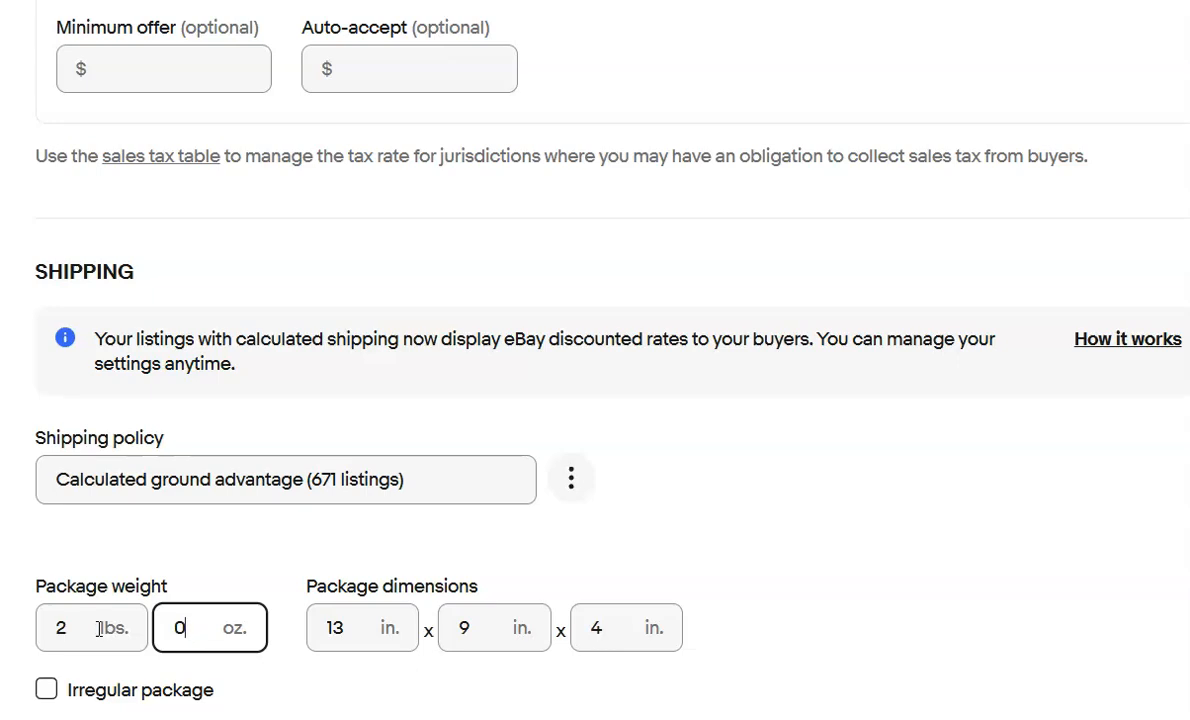
text(0)
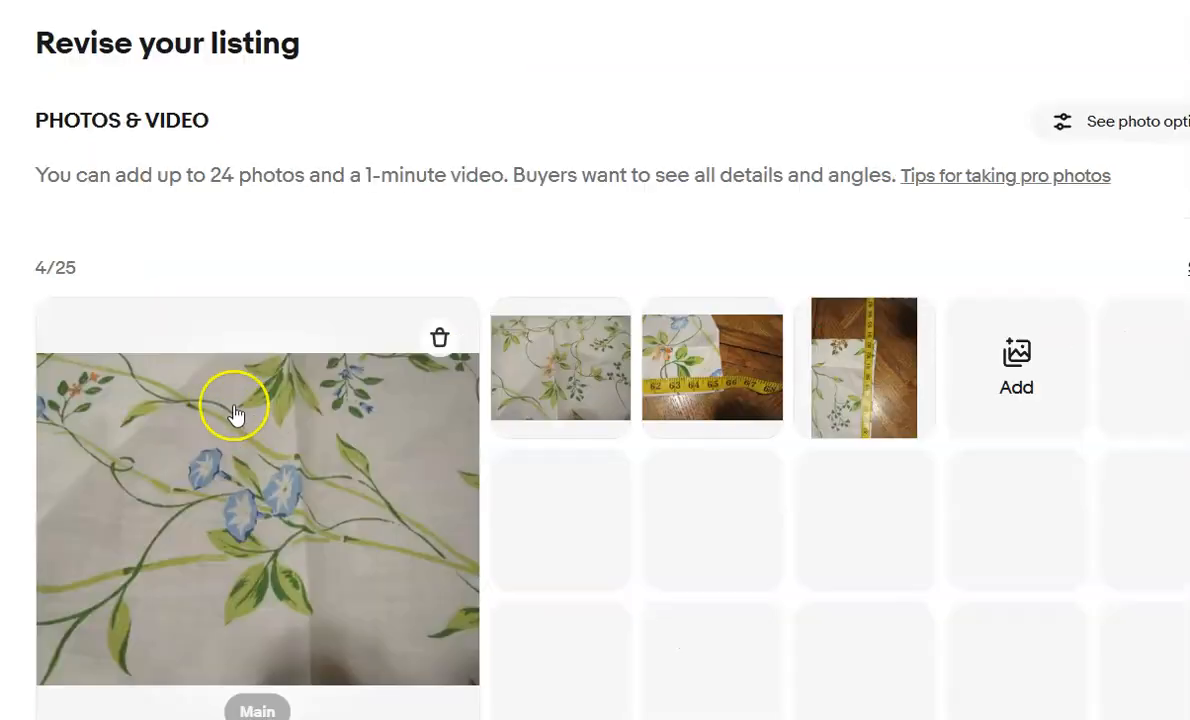
Replace the description of the 65 x 93 inches flat sheet listing with an AI-generated one
scroll(255, 425, down, 10)
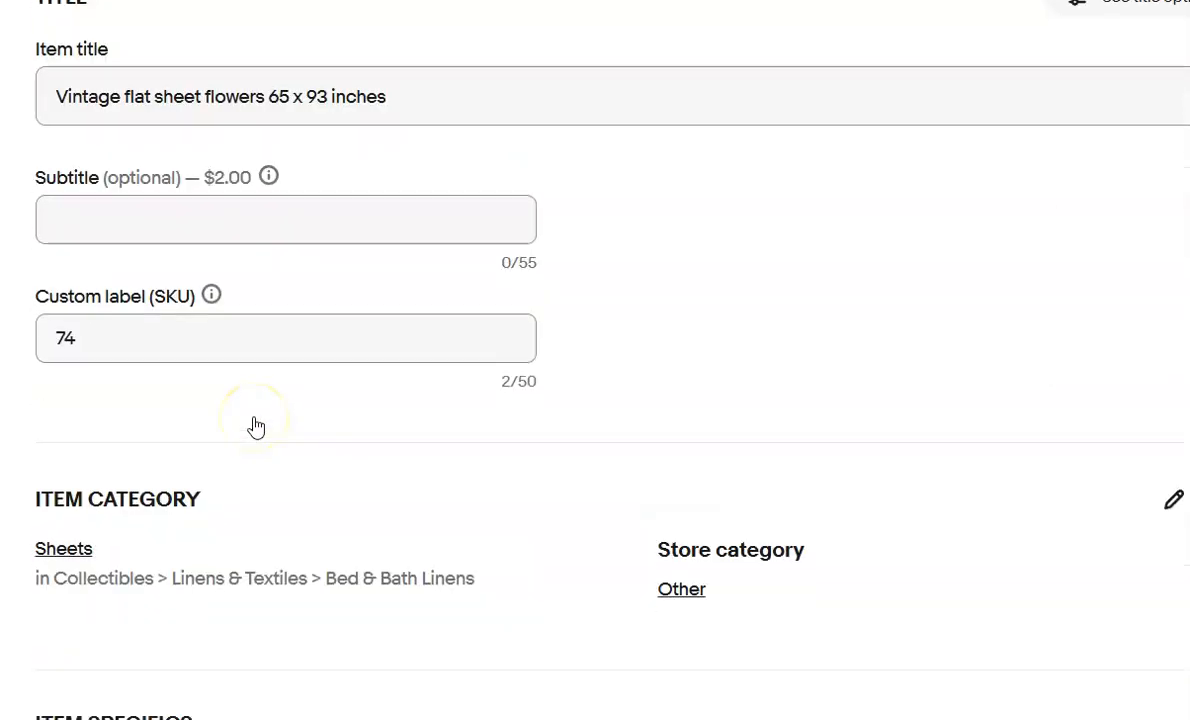
scroll(255, 427, down, 8)
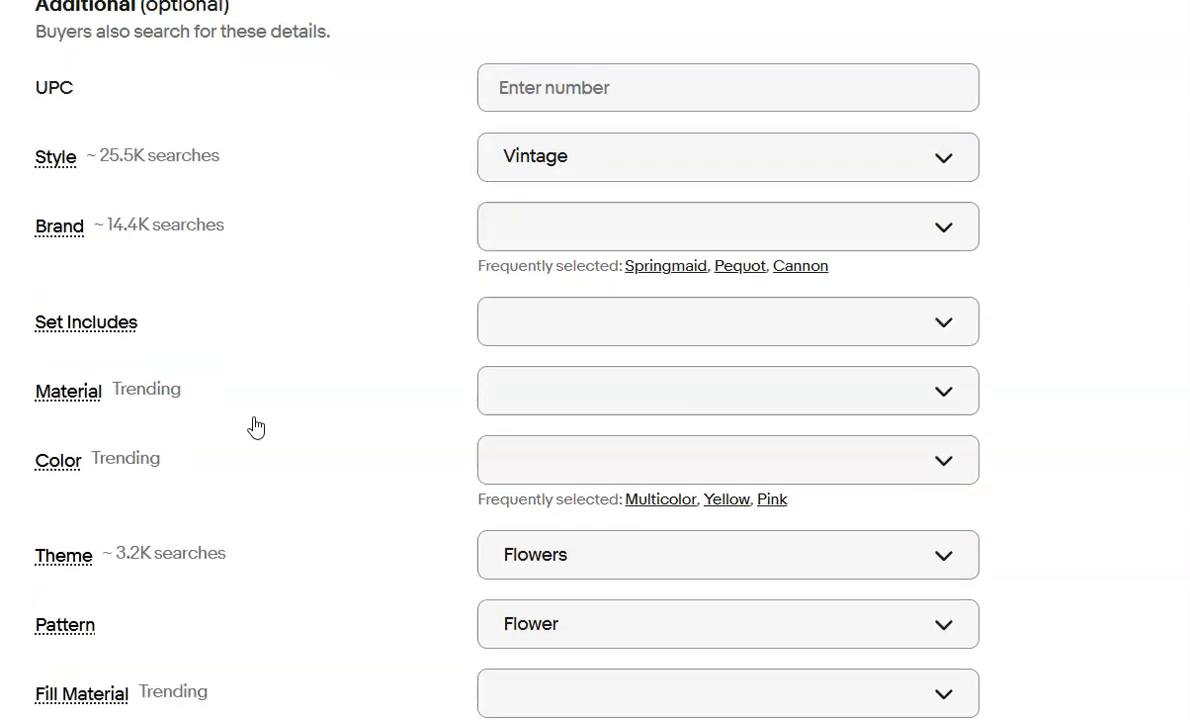
scroll(256, 427, down, 6)
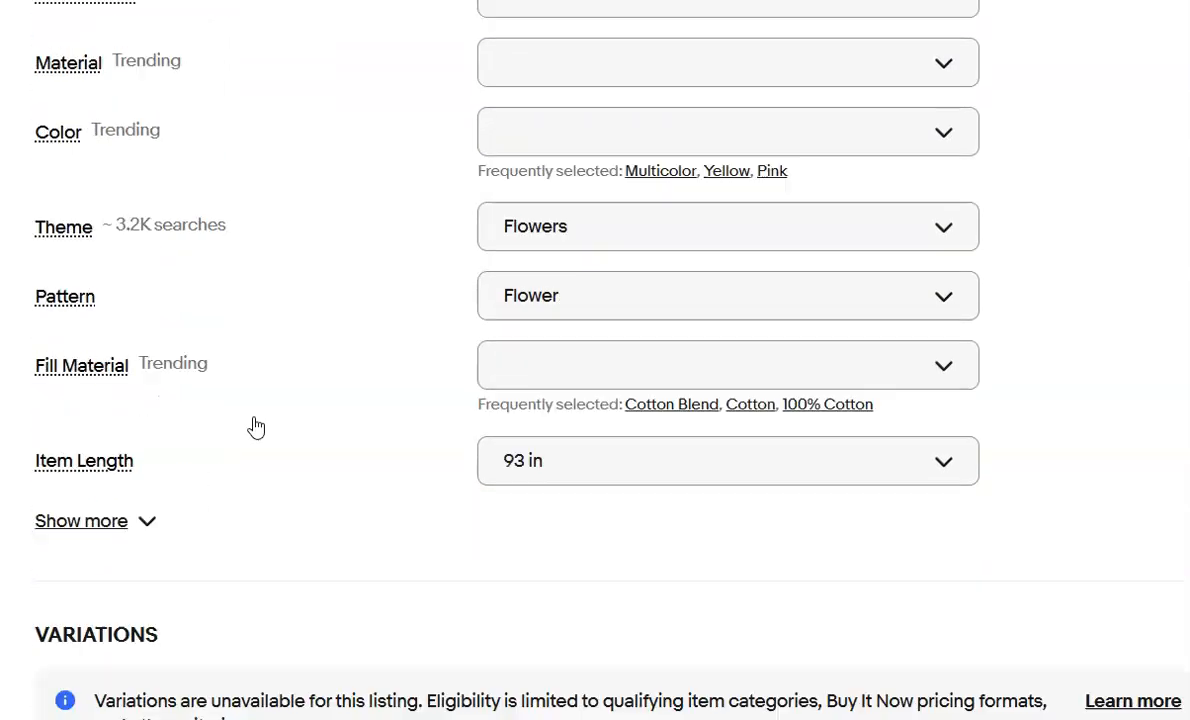
scroll(255, 425, down, 6)
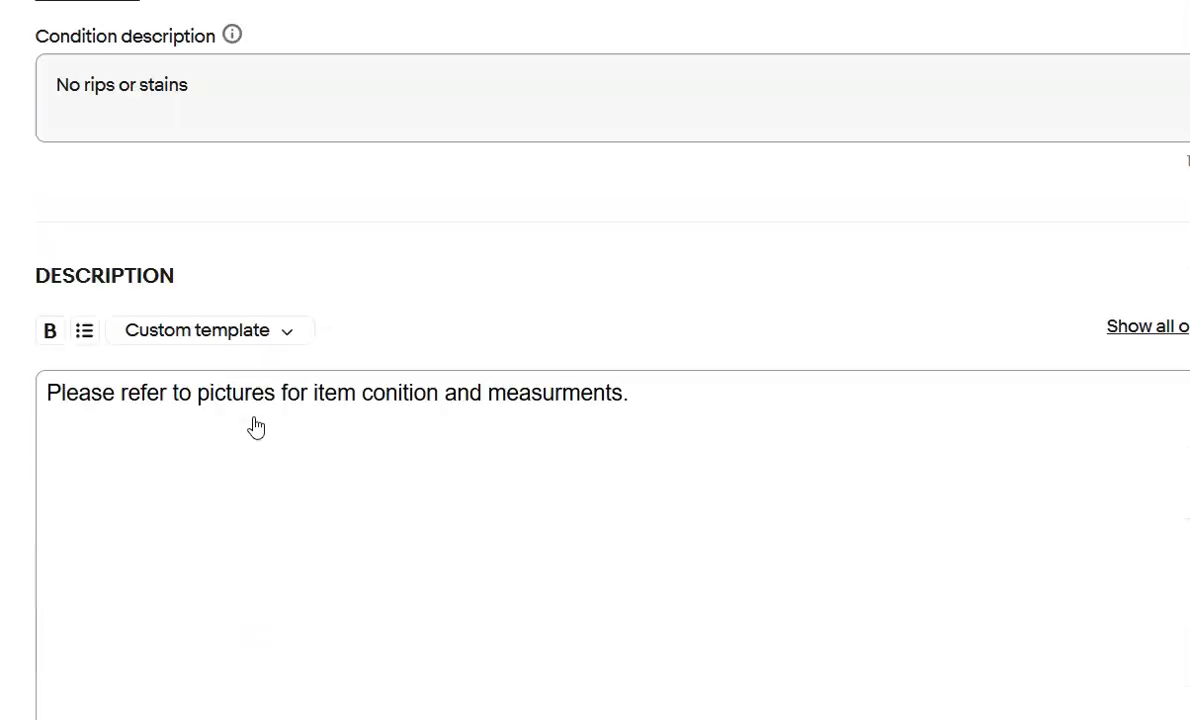
click(693, 245)
key(ctrl+a)
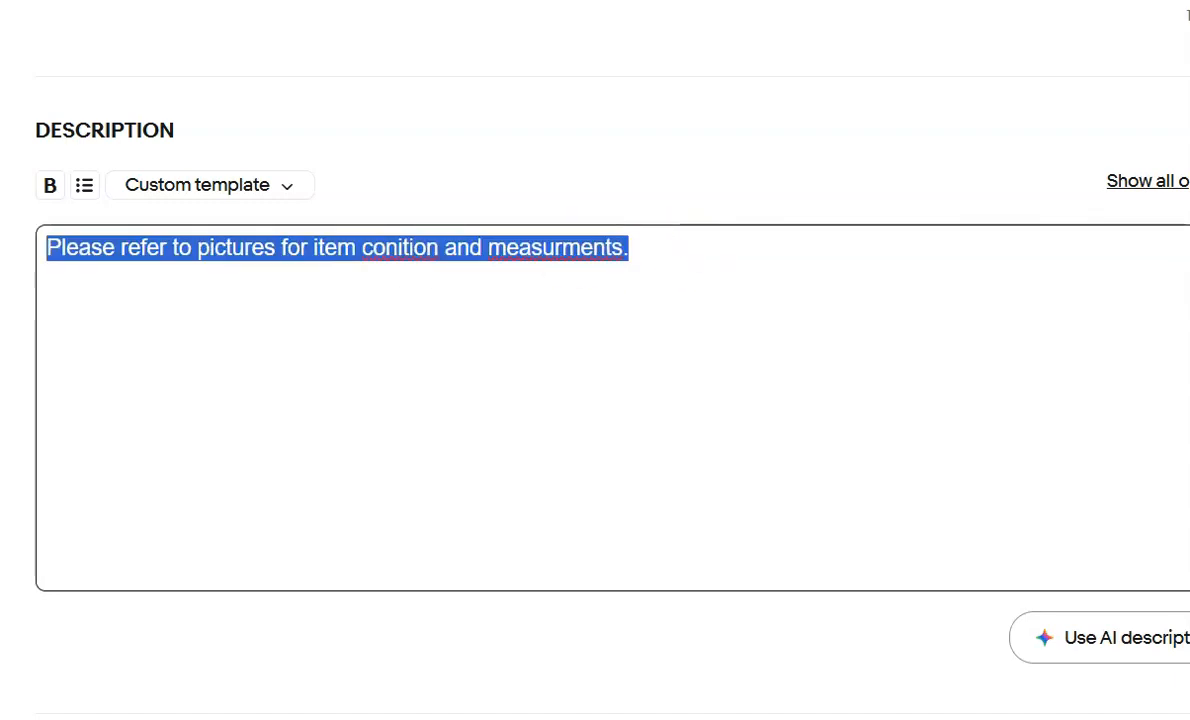
key(BackSpace)
click(1135, 643)
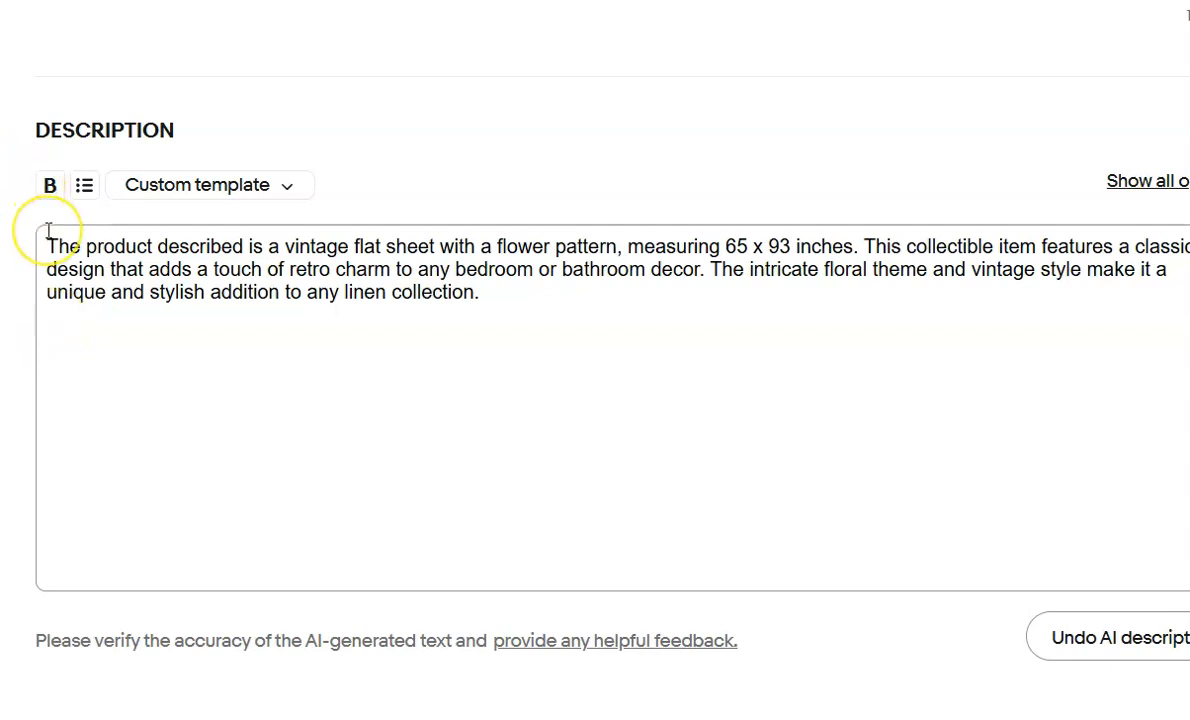
Add the line "Please refer to pictures for item condition and measurements." above the generated text, with its spelling corrected
key(Return)
key(Return)
text(Please refer to pictures for item conition and measurments.)
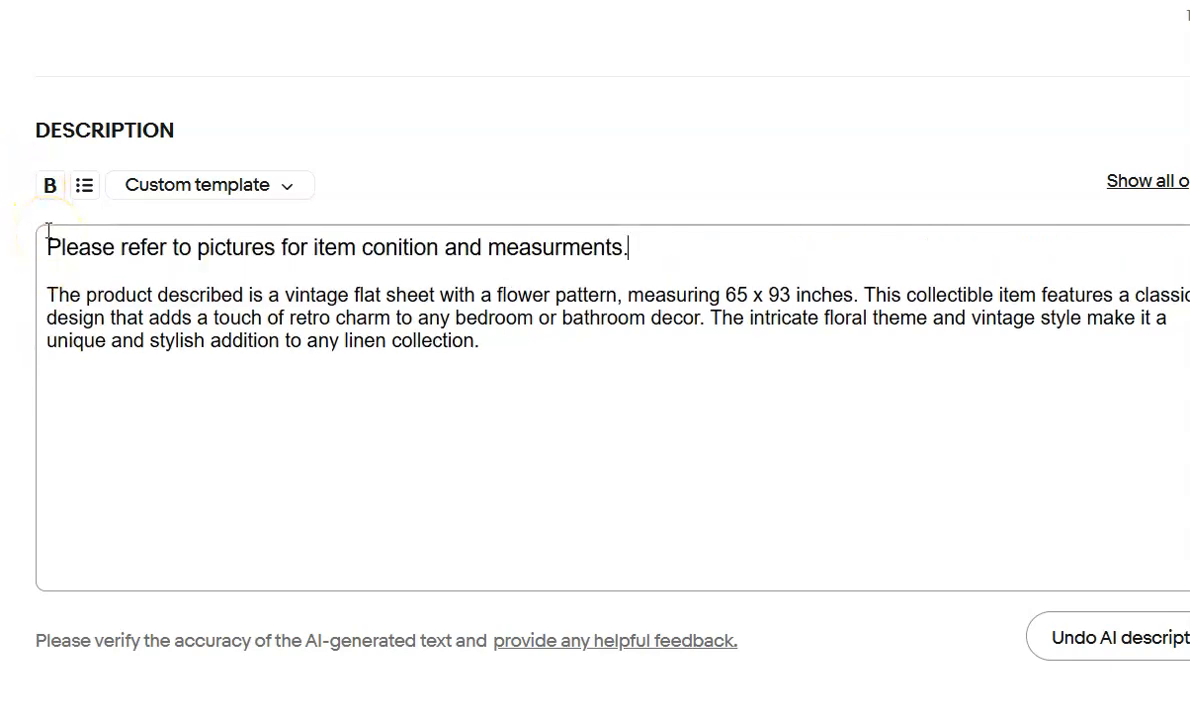
click(401, 247)
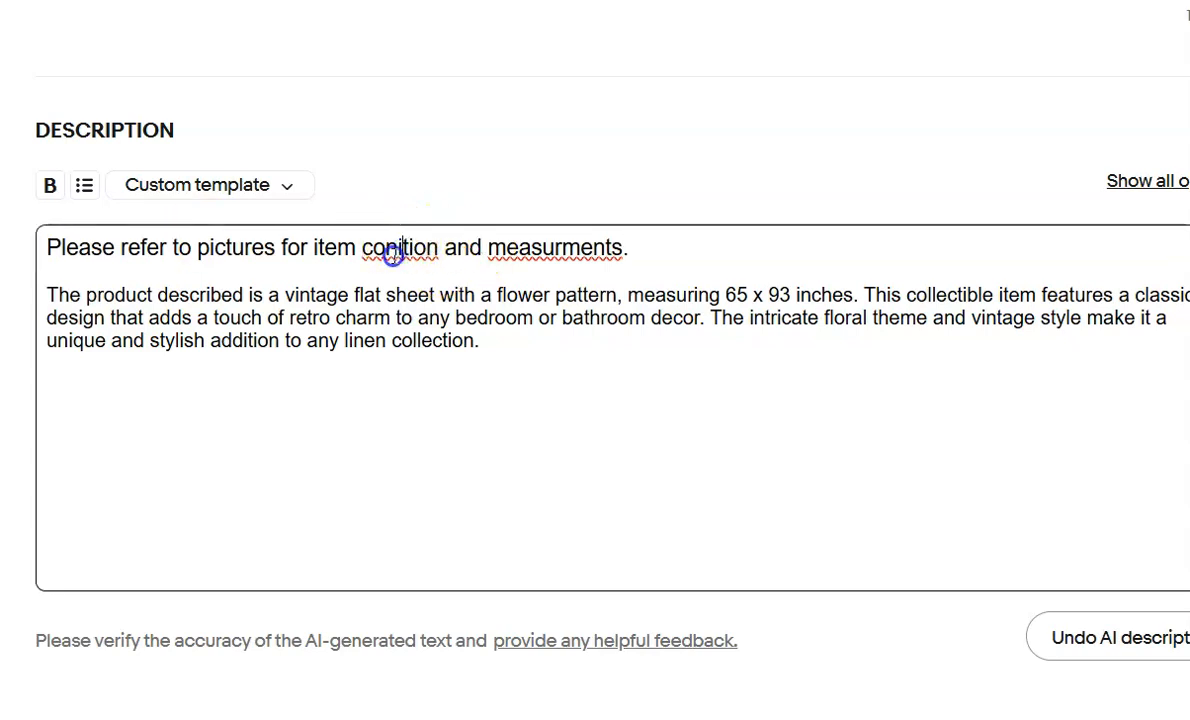
text(d)
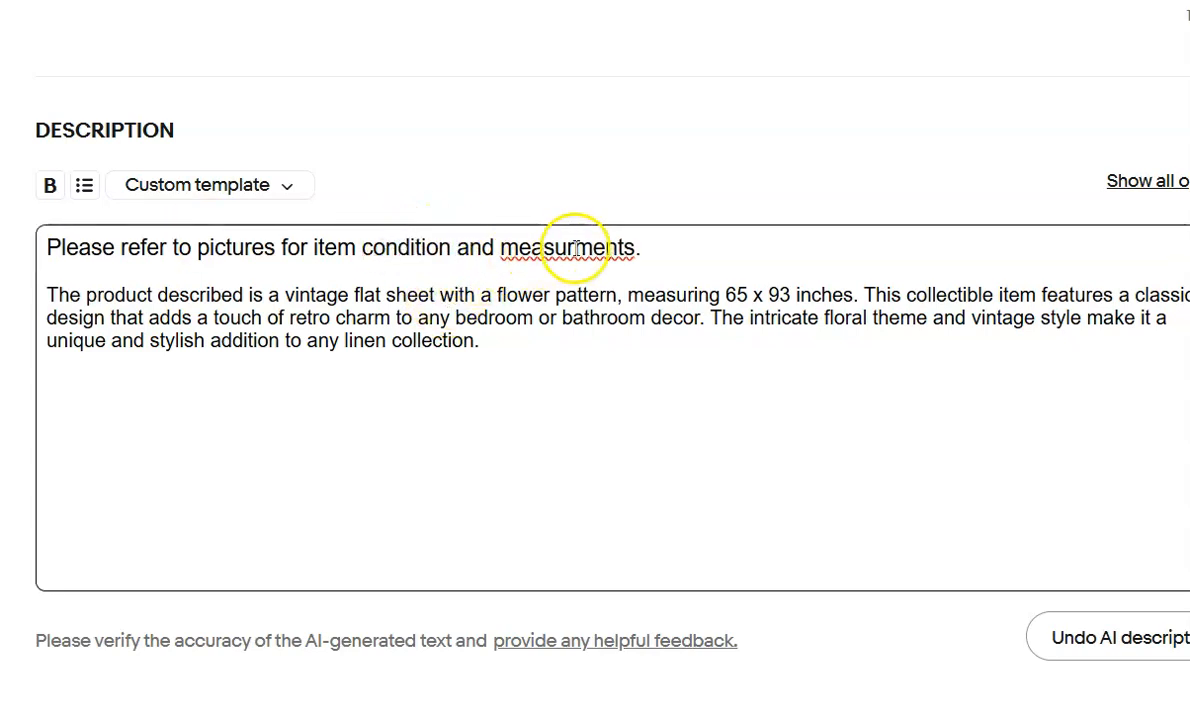
text(e)
scroll(789, 475, down, 5)
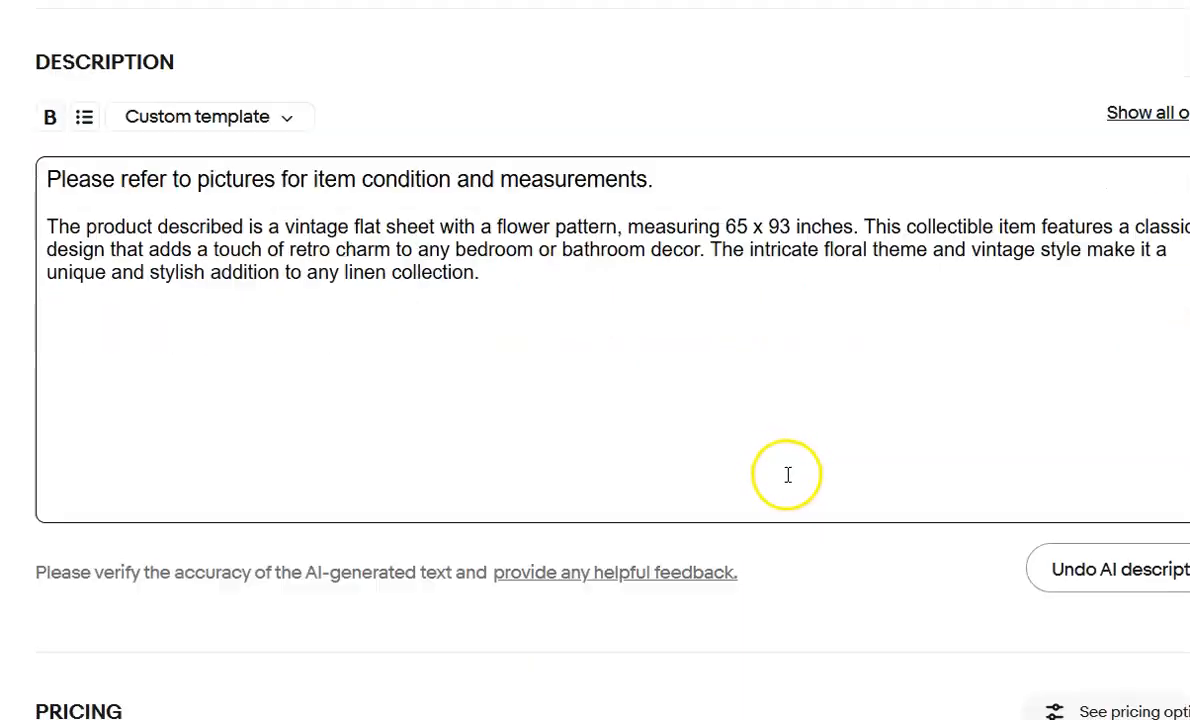
scroll(789, 483, down, 5)
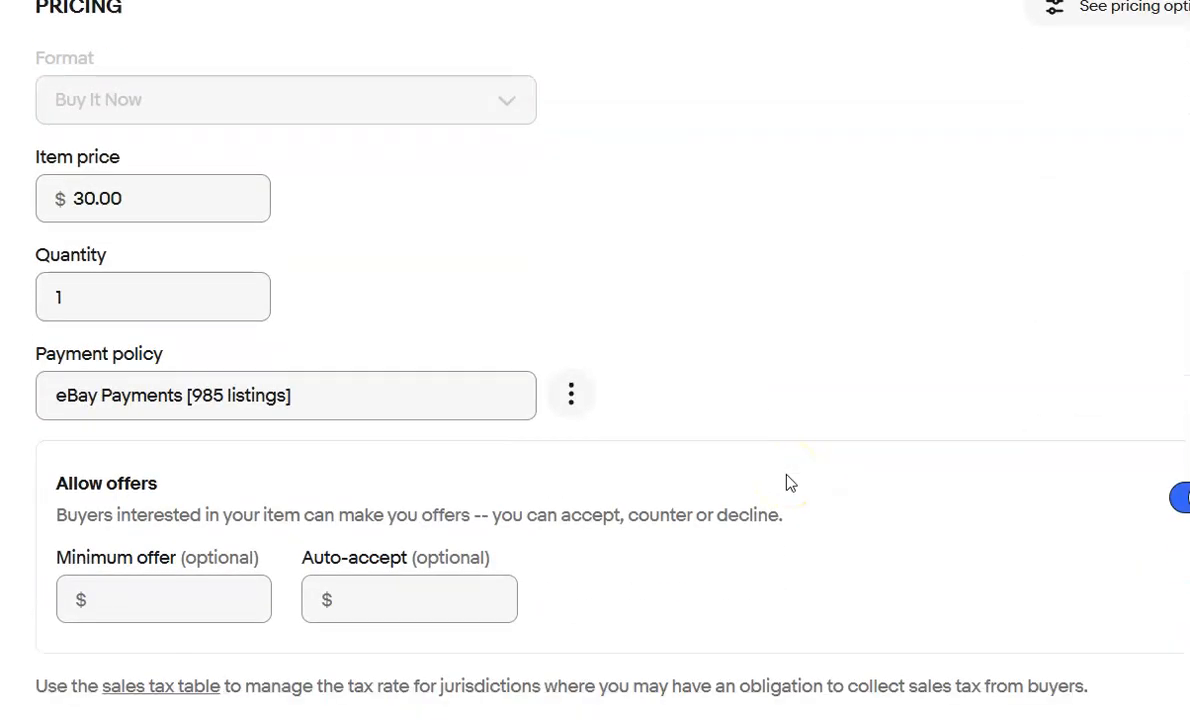
scroll(789, 478, down, 2)
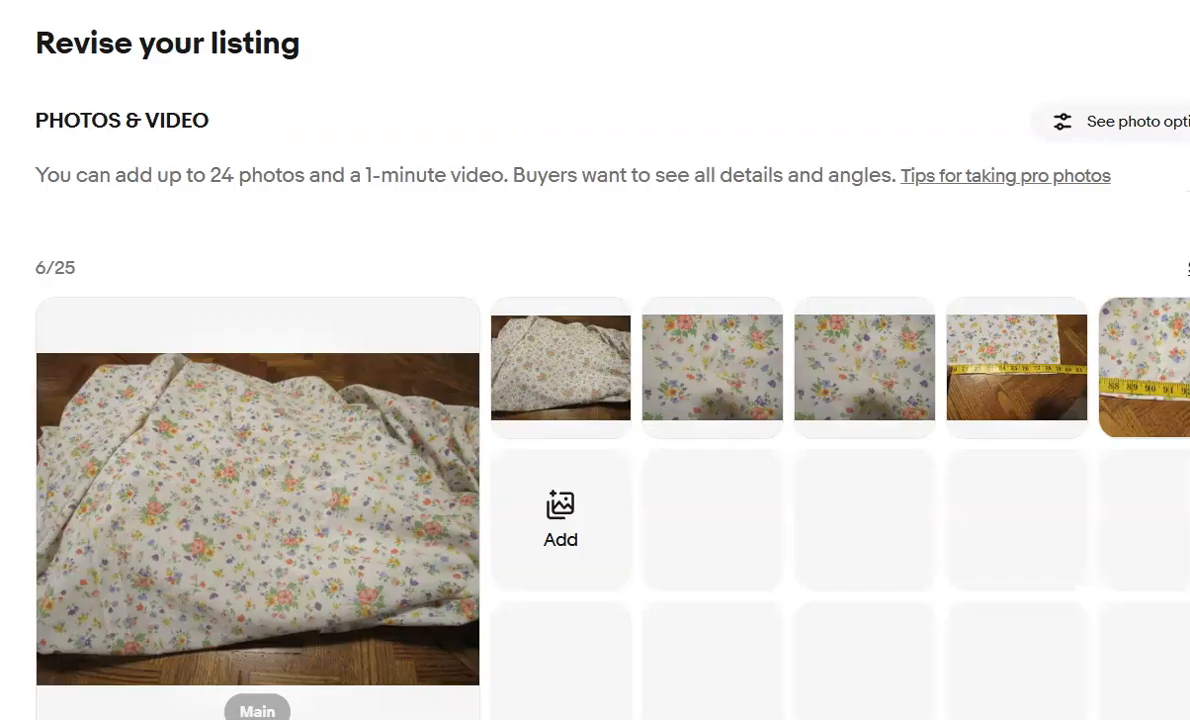
Copy and remove the existing description of the 79 x 93 inches flat sheet listing, and generate an AI description in its place
scroll(74, 486, down, 4)
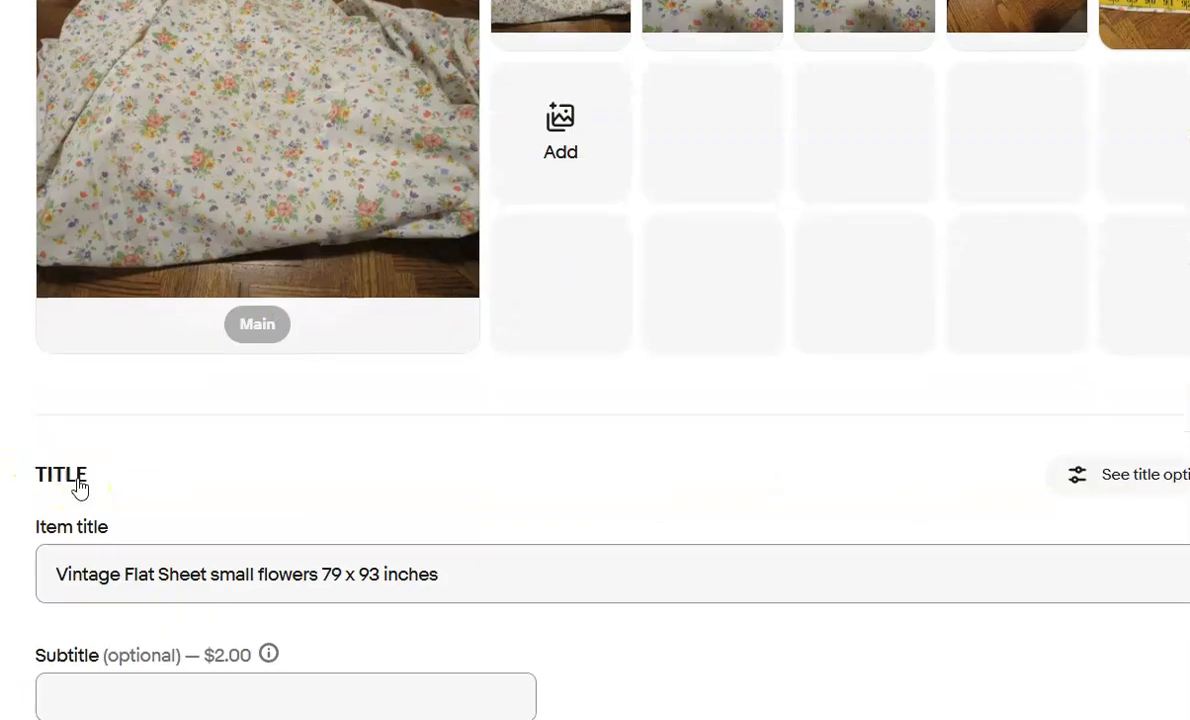
scroll(76, 488, down, 8)
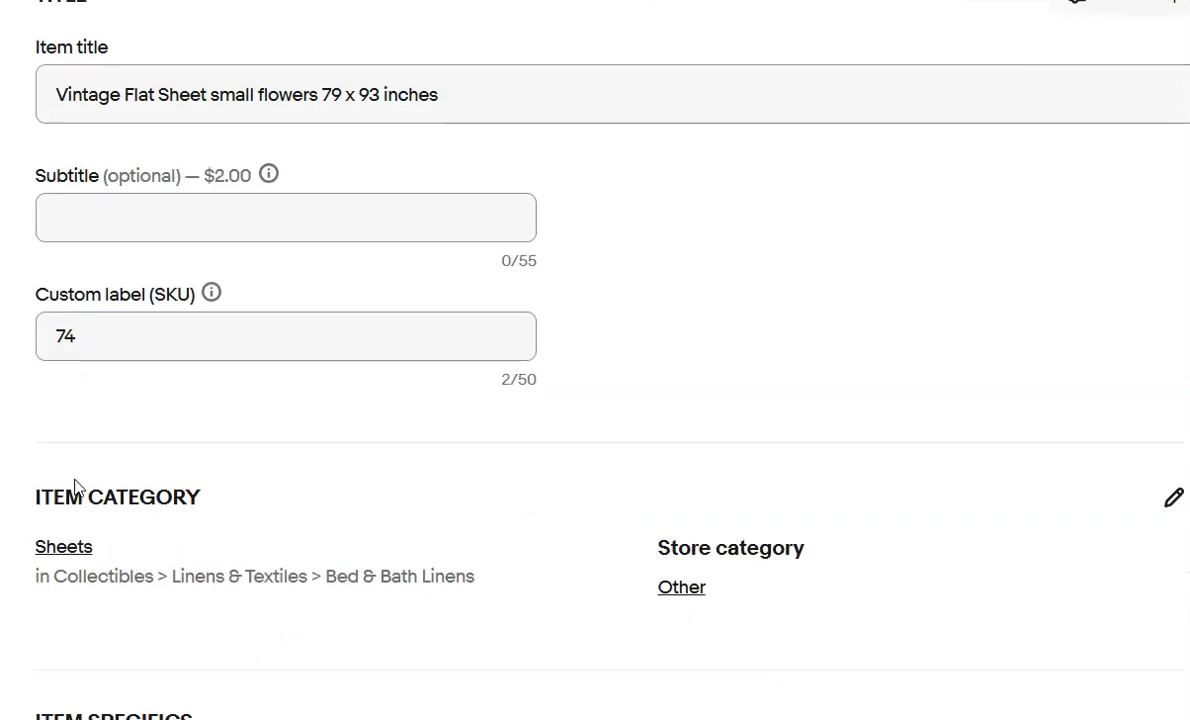
scroll(74, 489, down, 10)
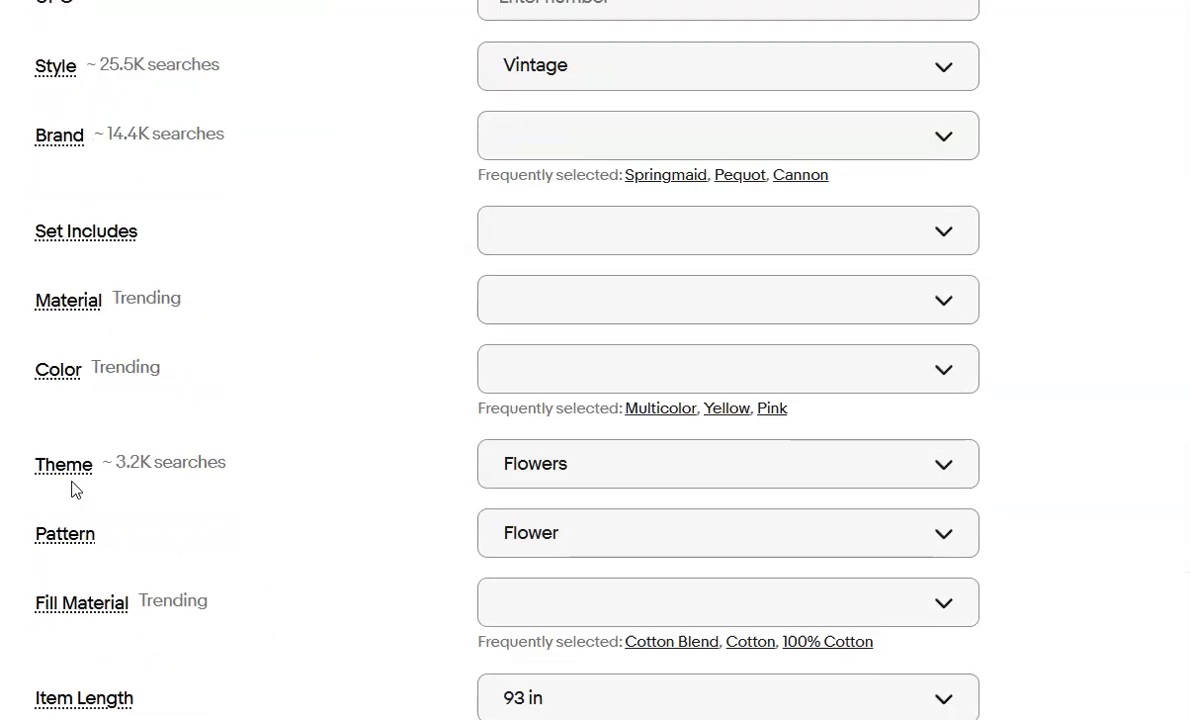
scroll(74, 489, down, 6)
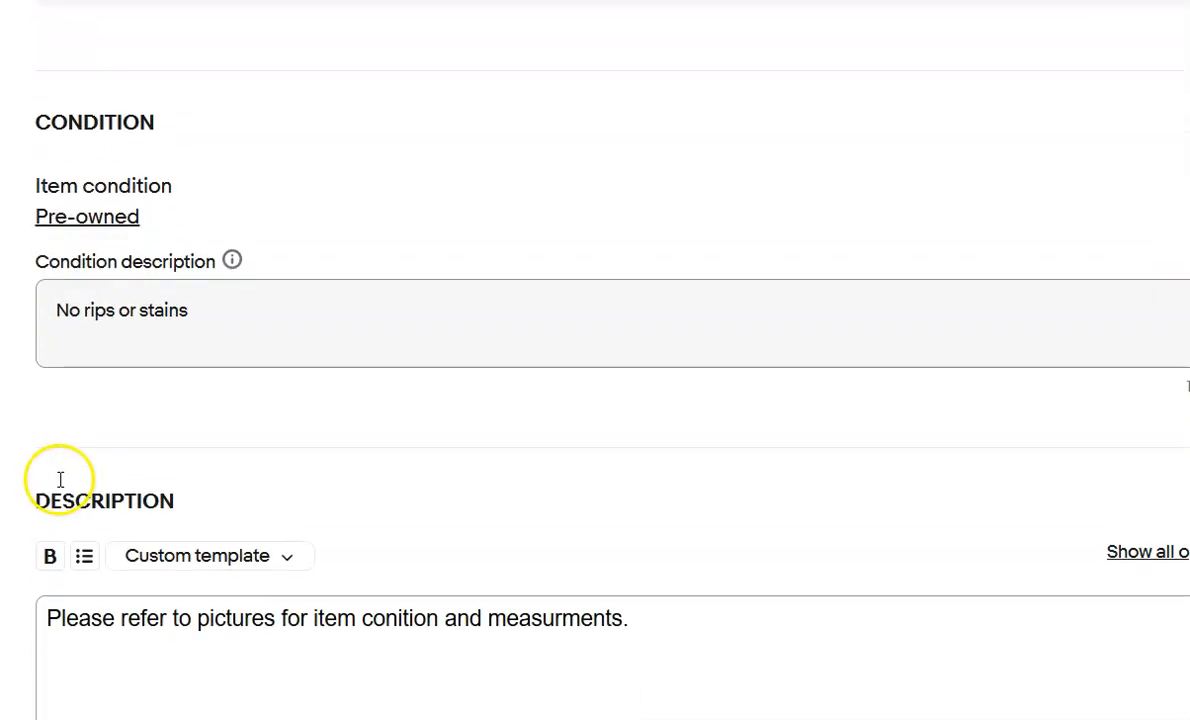
drag(628, 492, 48, 535)
key(ctrl+c)
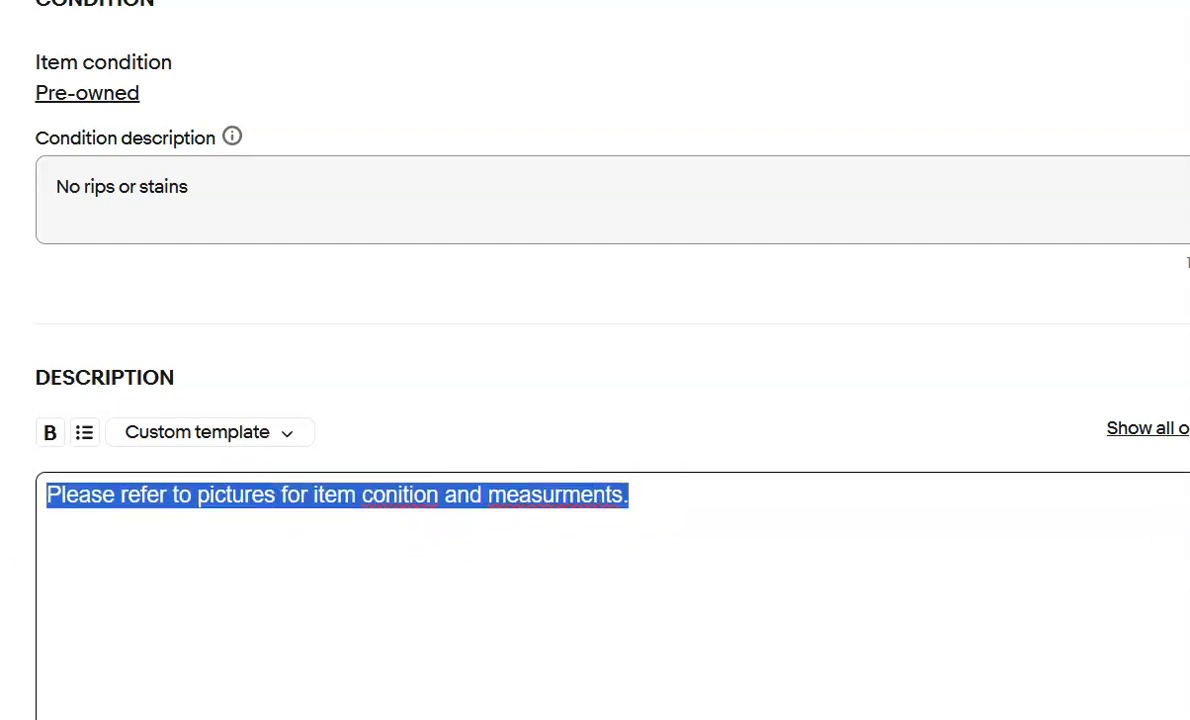
key(BackSpace)
scroll(160, 470, down, 4)
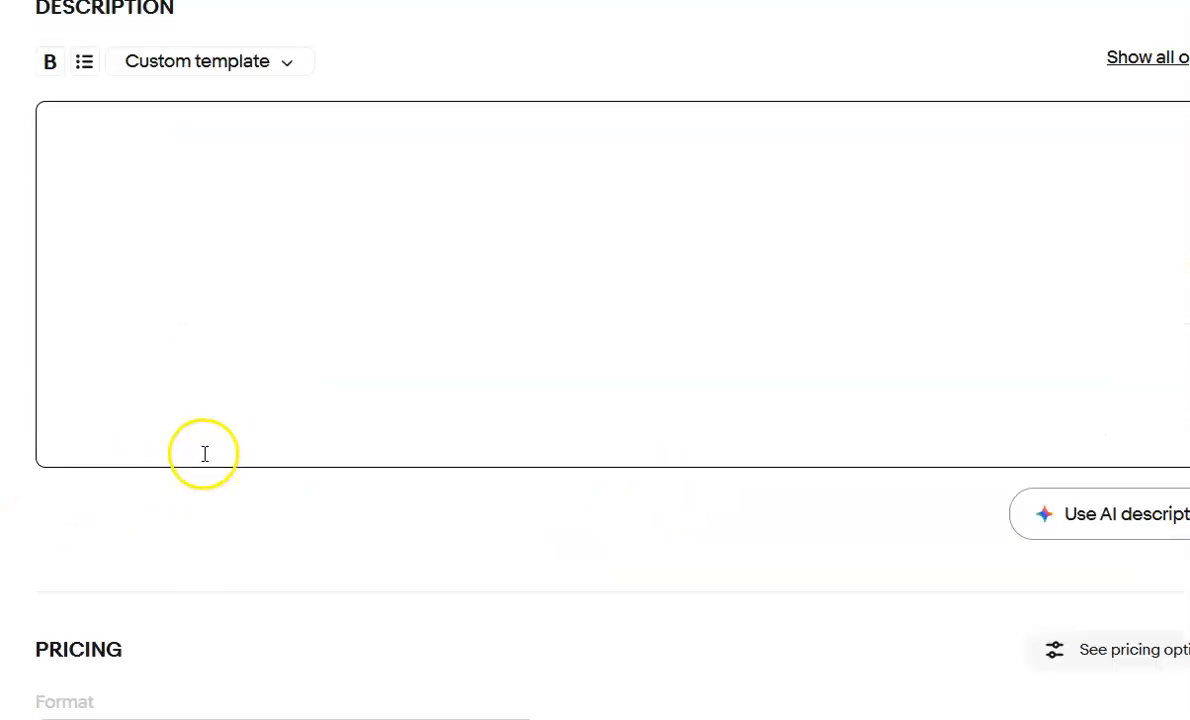
click(1100, 516)
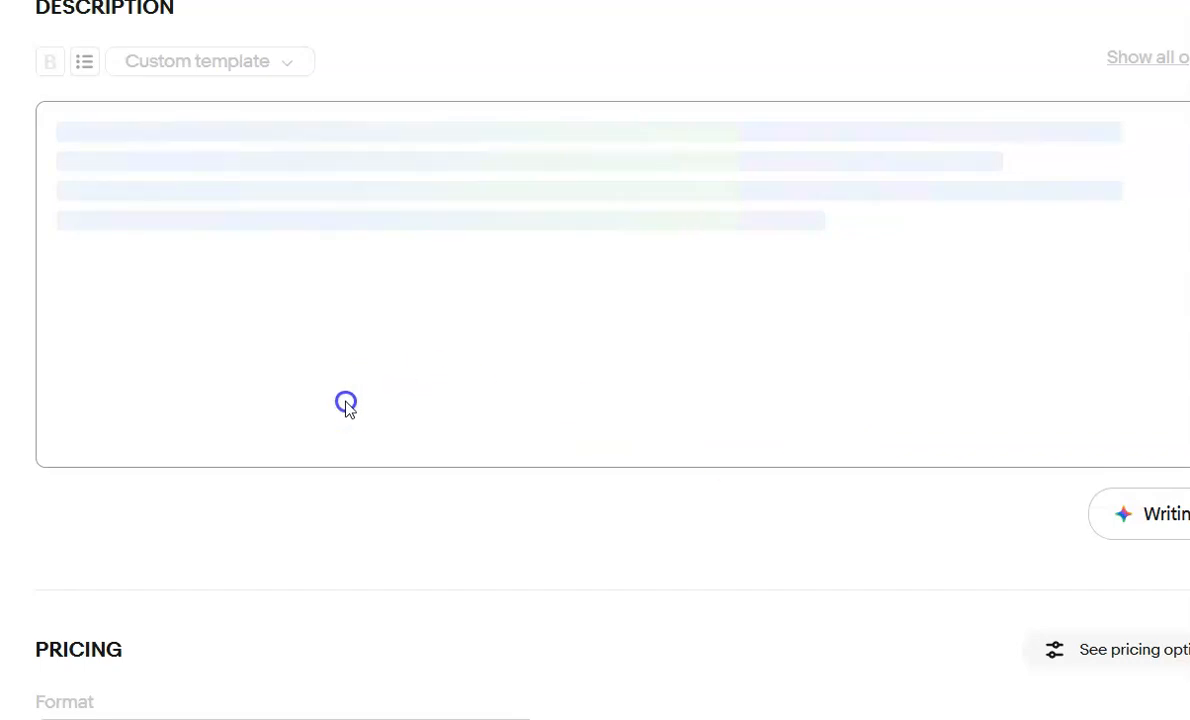
Paste the copied line above the small-flower sheet's generated description and correct its spelling to "condition" and "measurements"
key(Return)
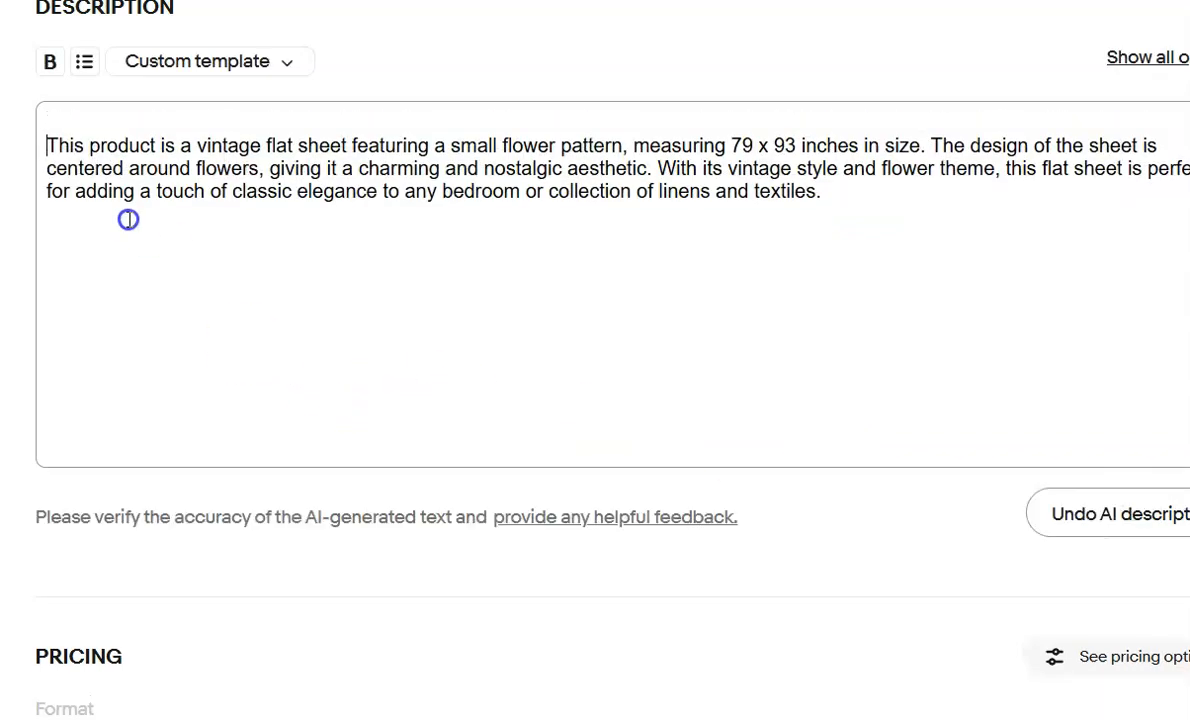
key(ctrl+v)
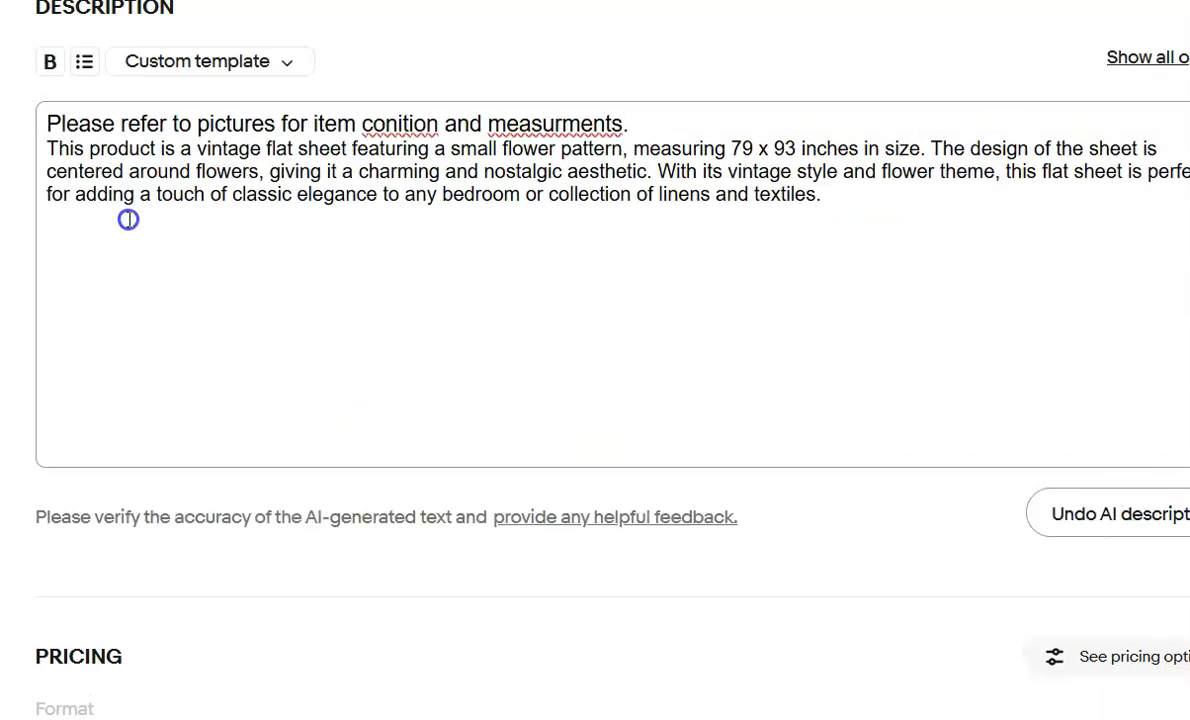
click(397, 125)
text(d)
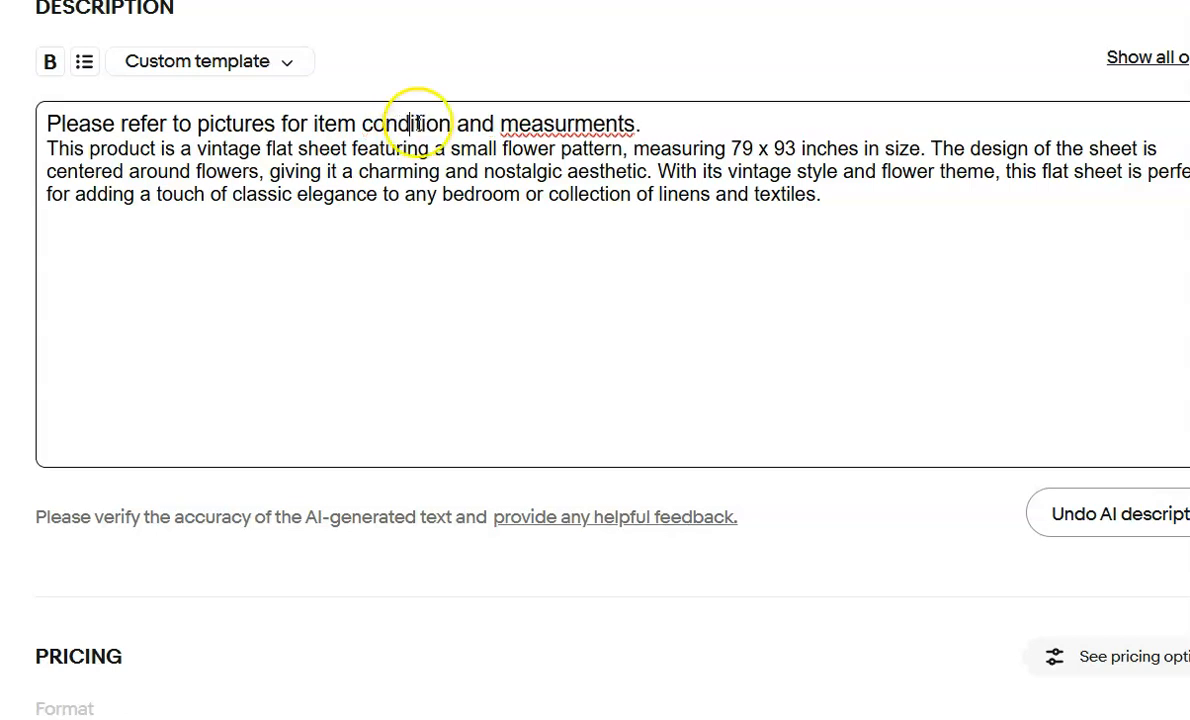
click(568, 124)
text(e)
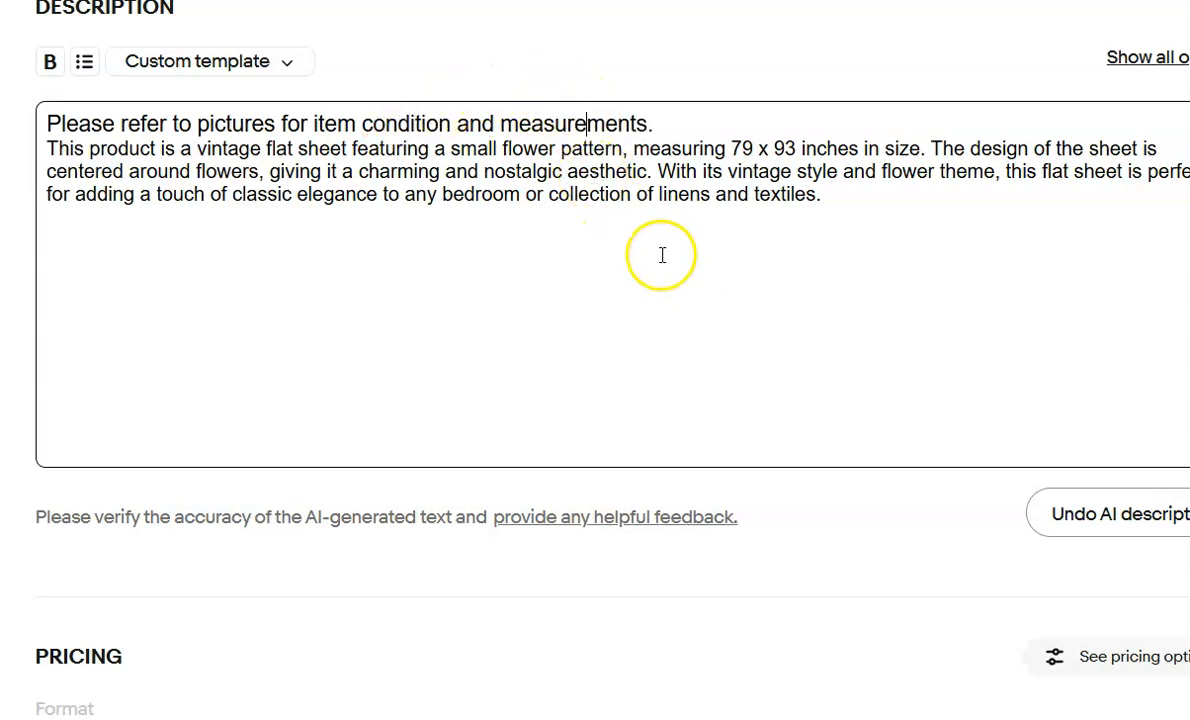
Change the small-flower sheet listing's shipping policy to Calculated ground advantage
scroll(590, 552, down, 5)
scroll(568, 508, down, 6)
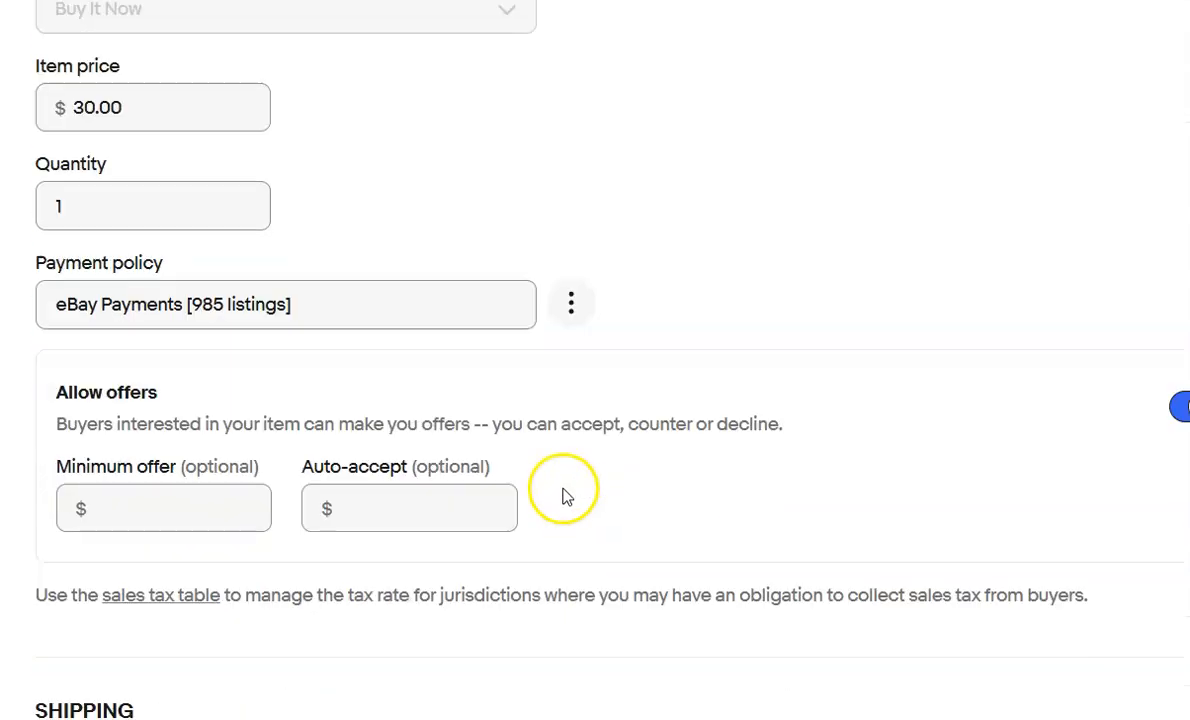
click(523, 545)
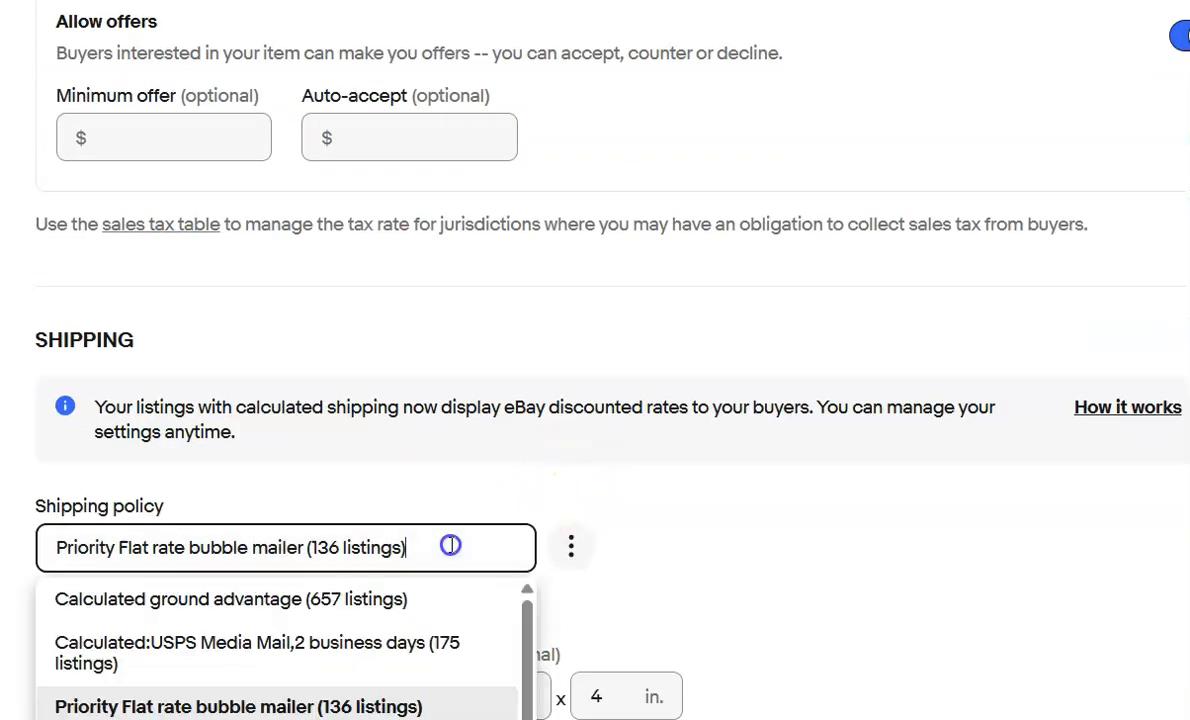
click(388, 596)
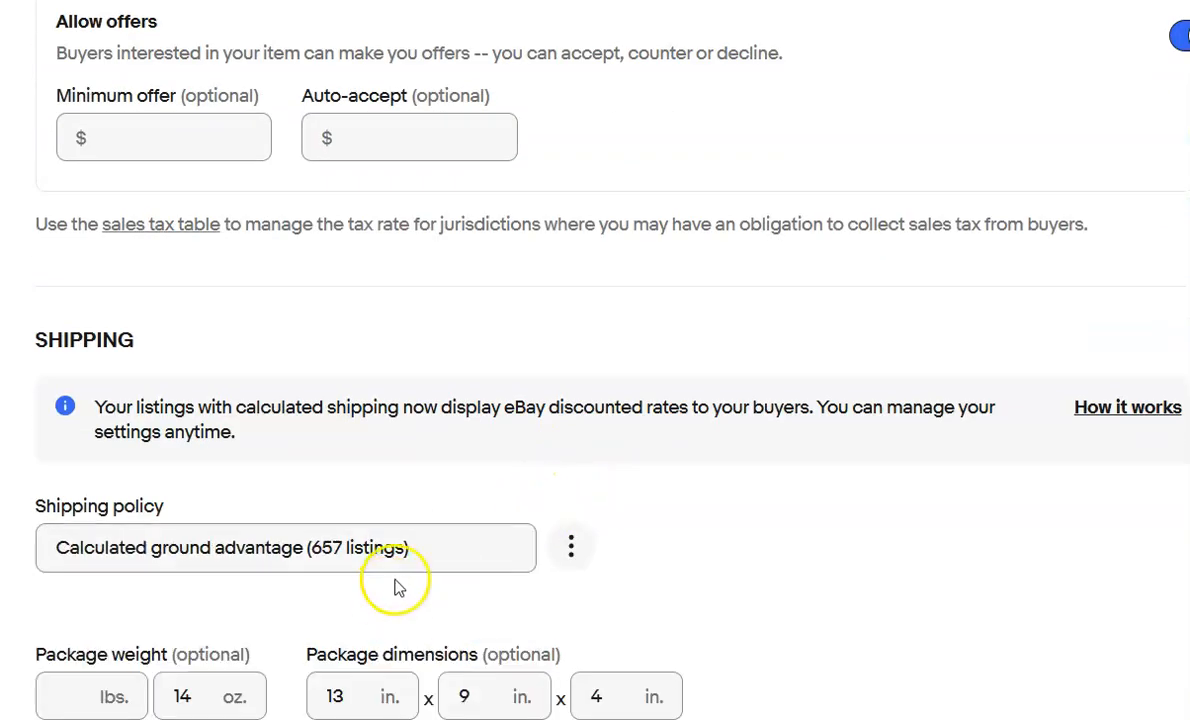
Set the pounds part of the small-flower sheet's package weight to 2 lbs
click(95, 698)
text(2)
key(Tab)
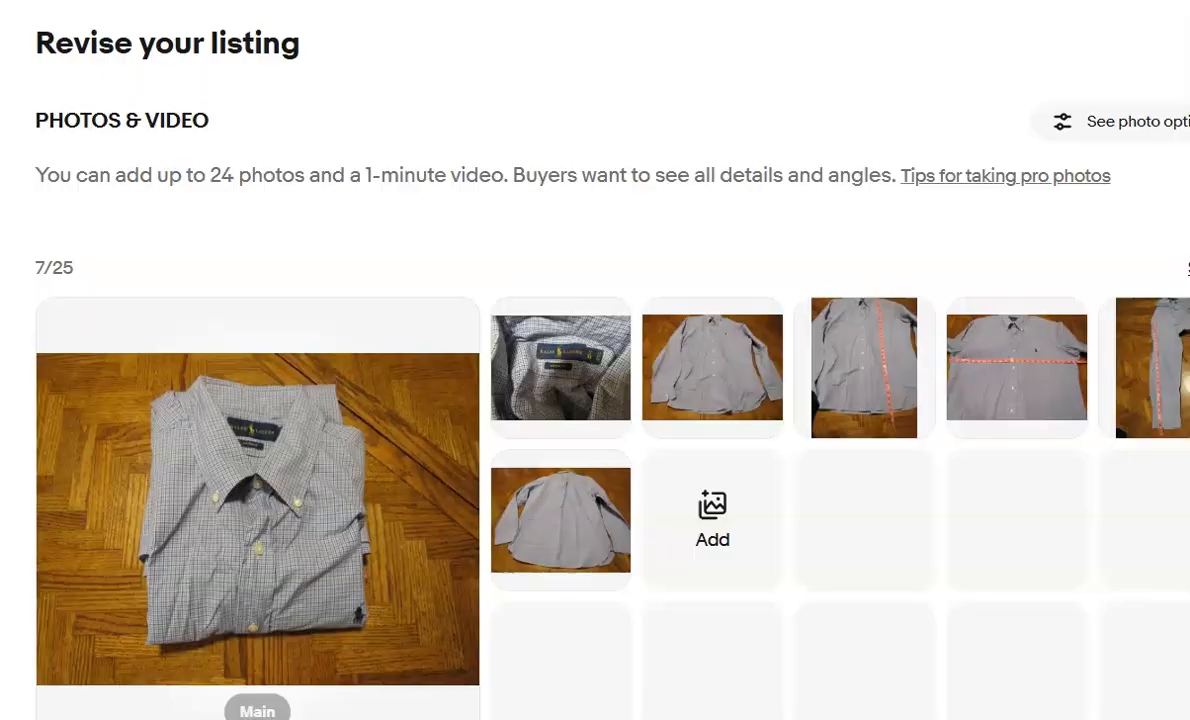
Set the Closure item specific of the Ralph Lauren 17/43 dress shirt listing to Button
scroll(339, 434, down, 10)
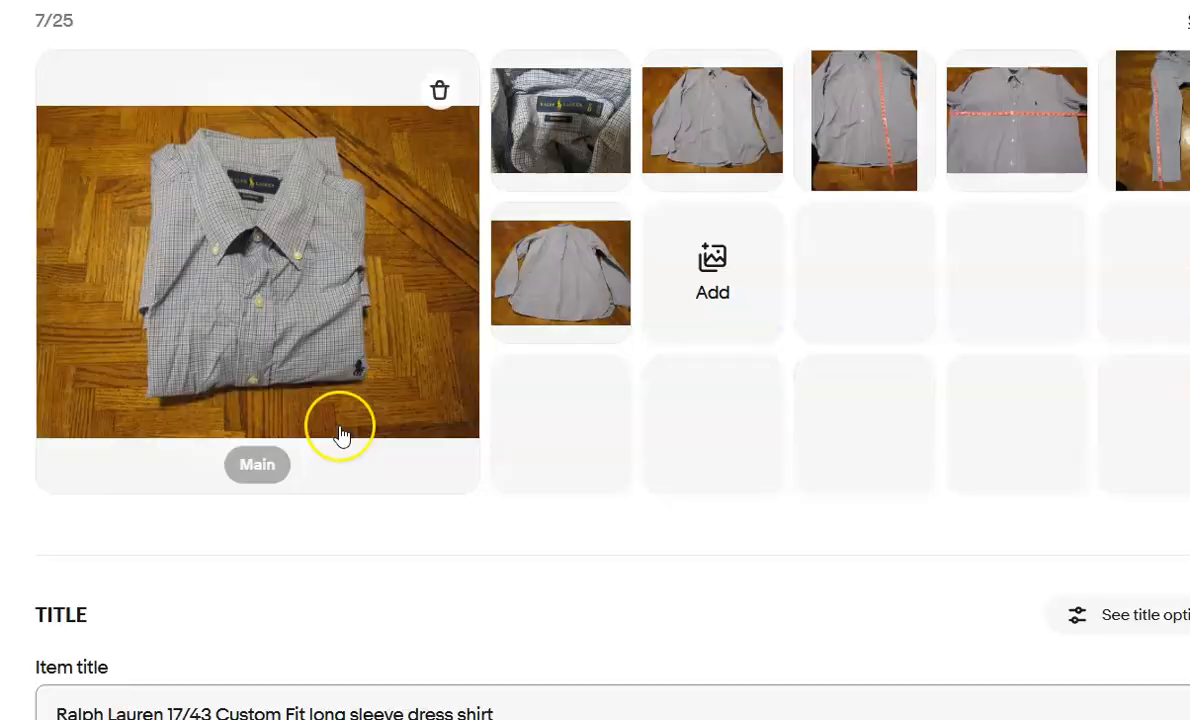
scroll(339, 434, down, 8)
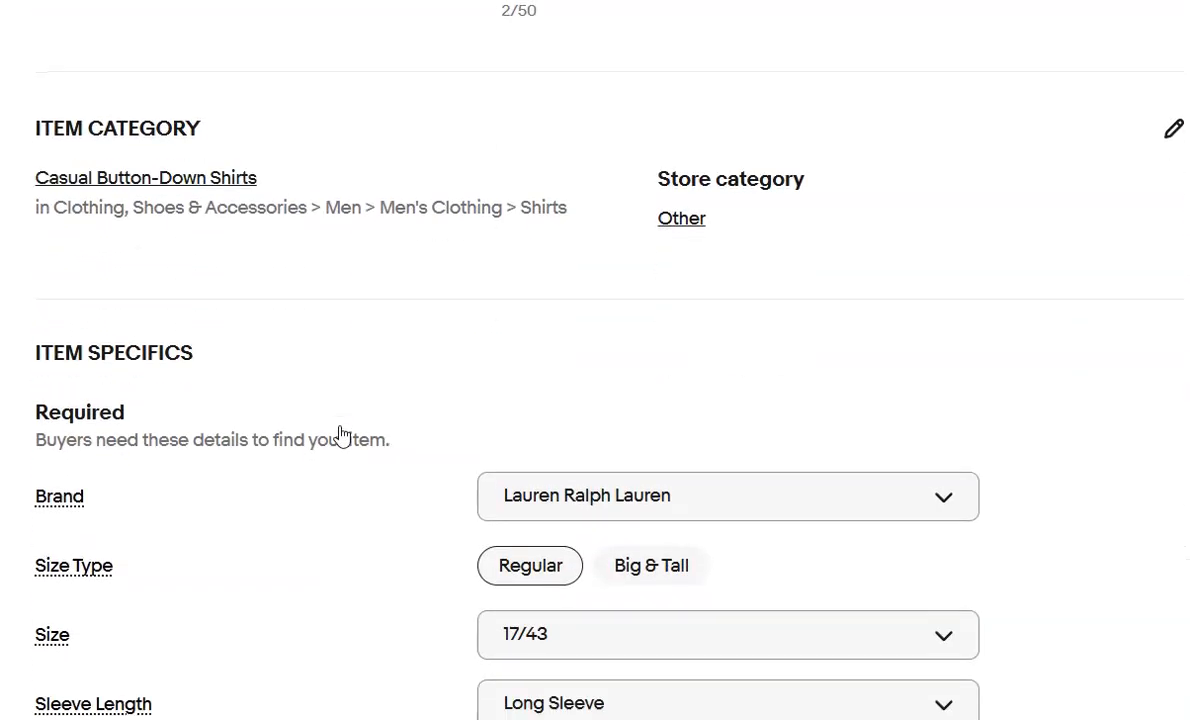
scroll(332, 444, down, 3)
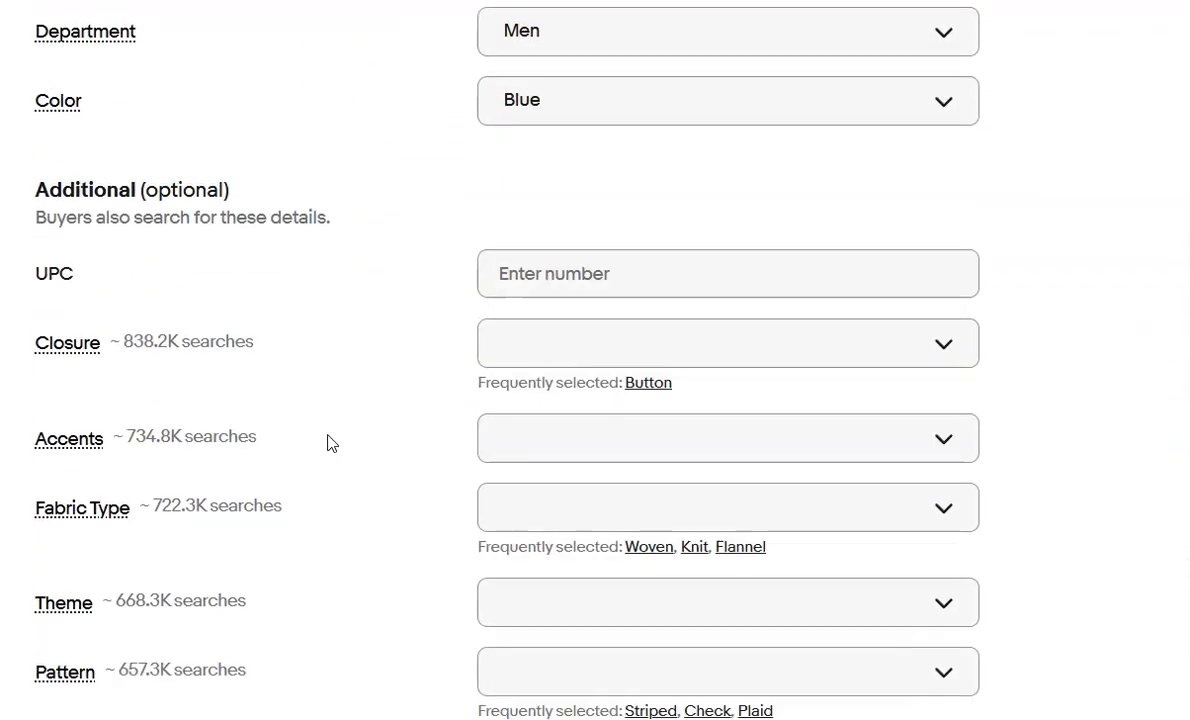
scroll(560, 305, down, 1)
click(648, 259)
Copy and remove the existing description of the Ralph Lauren dress shirt listing, and generate an AI description in its place
scroll(375, 385, down, 3)
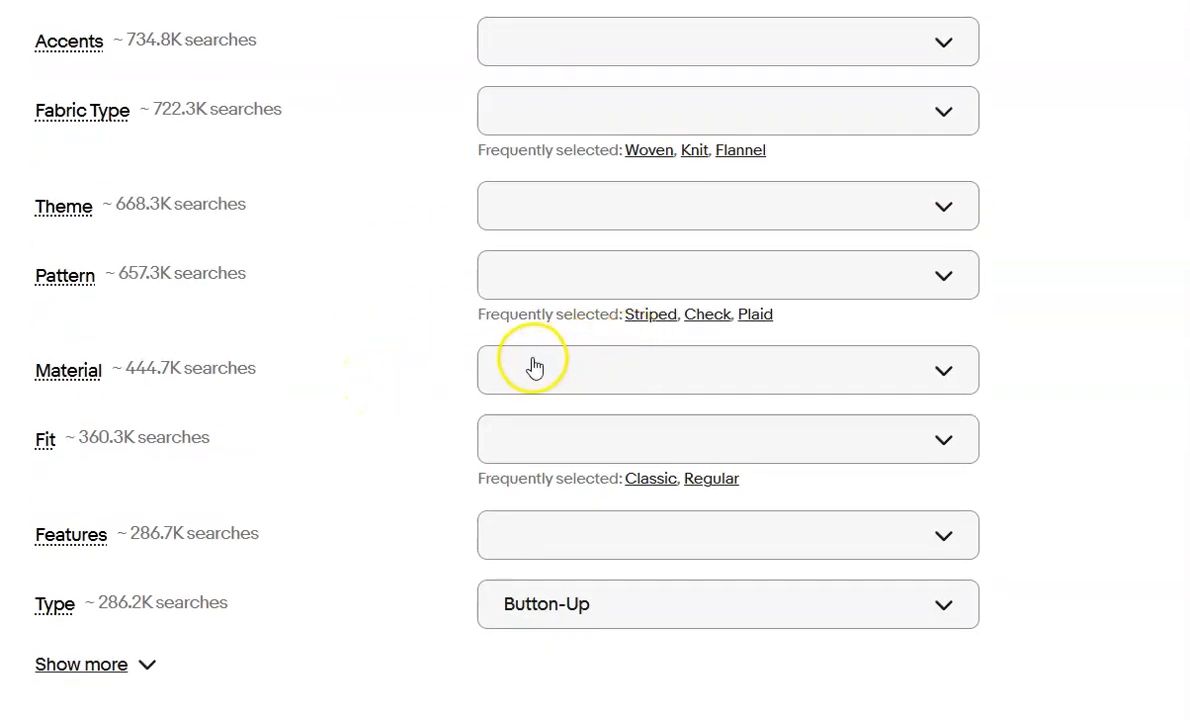
scroll(535, 370, up, 18)
scroll(533, 367, down, 15)
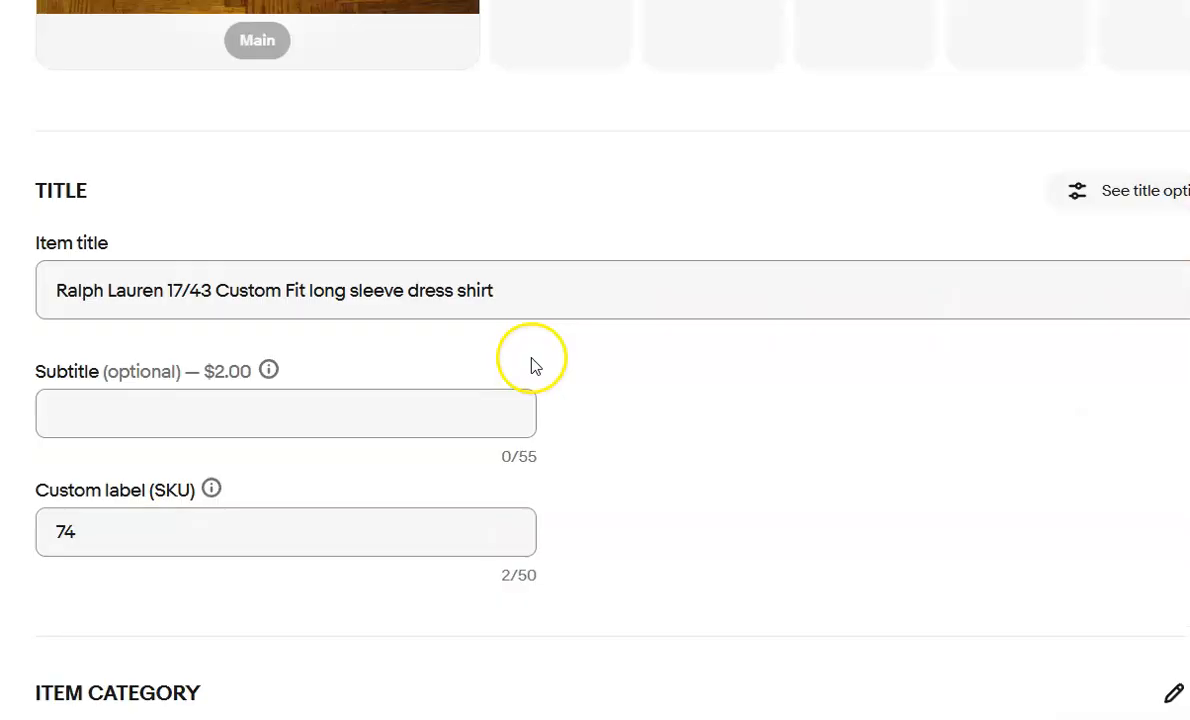
scroll(533, 367, down, 5)
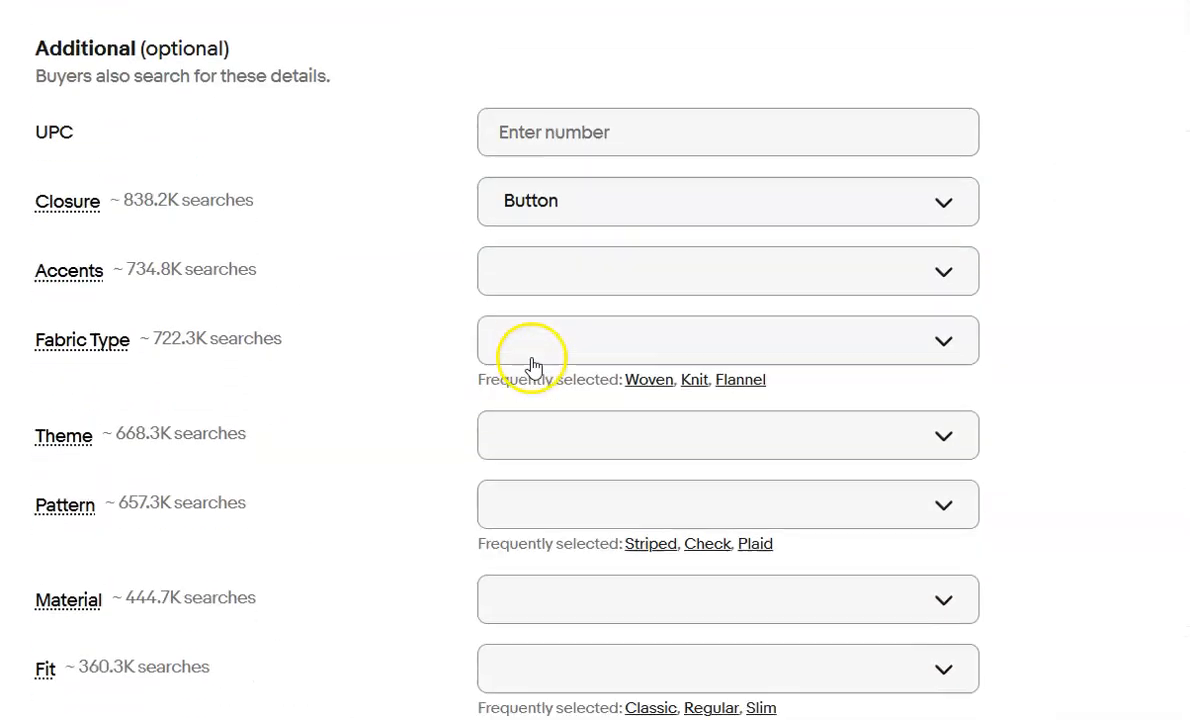
scroll(533, 367, down, 1)
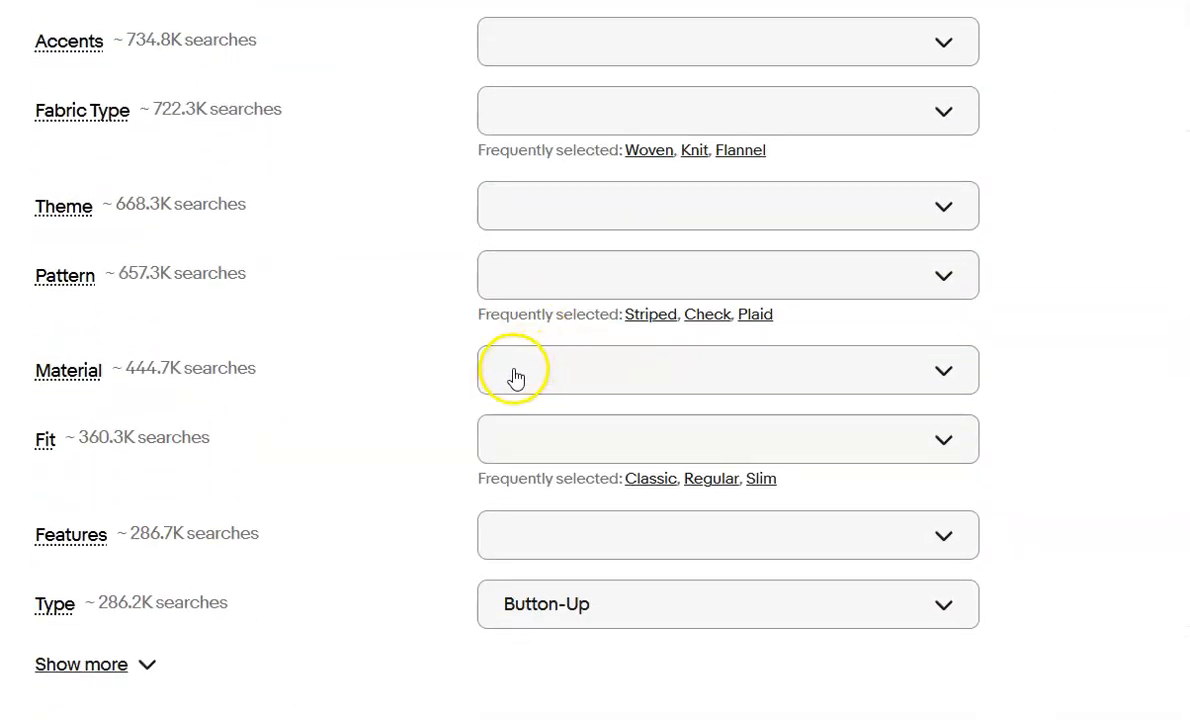
scroll(389, 408, down, 9)
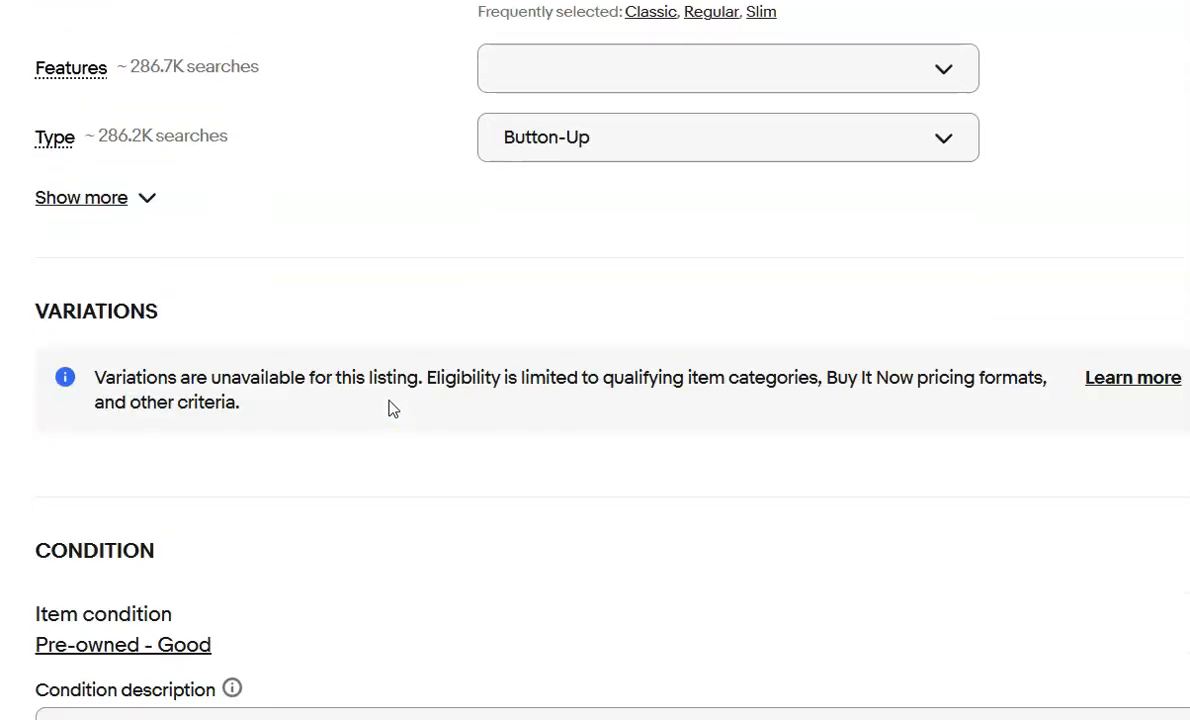
scroll(392, 408, down, 2)
click(547, 420)
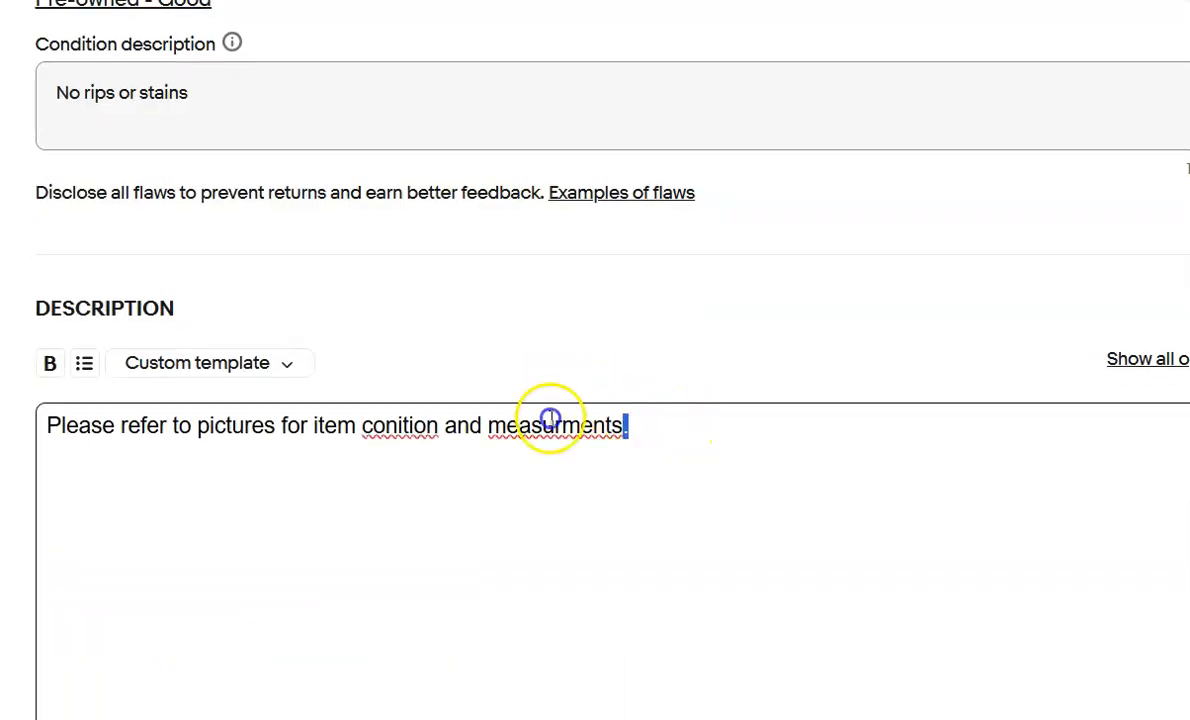
key(ctrl+a)
key(ctrl+c)
key(BackSpace)
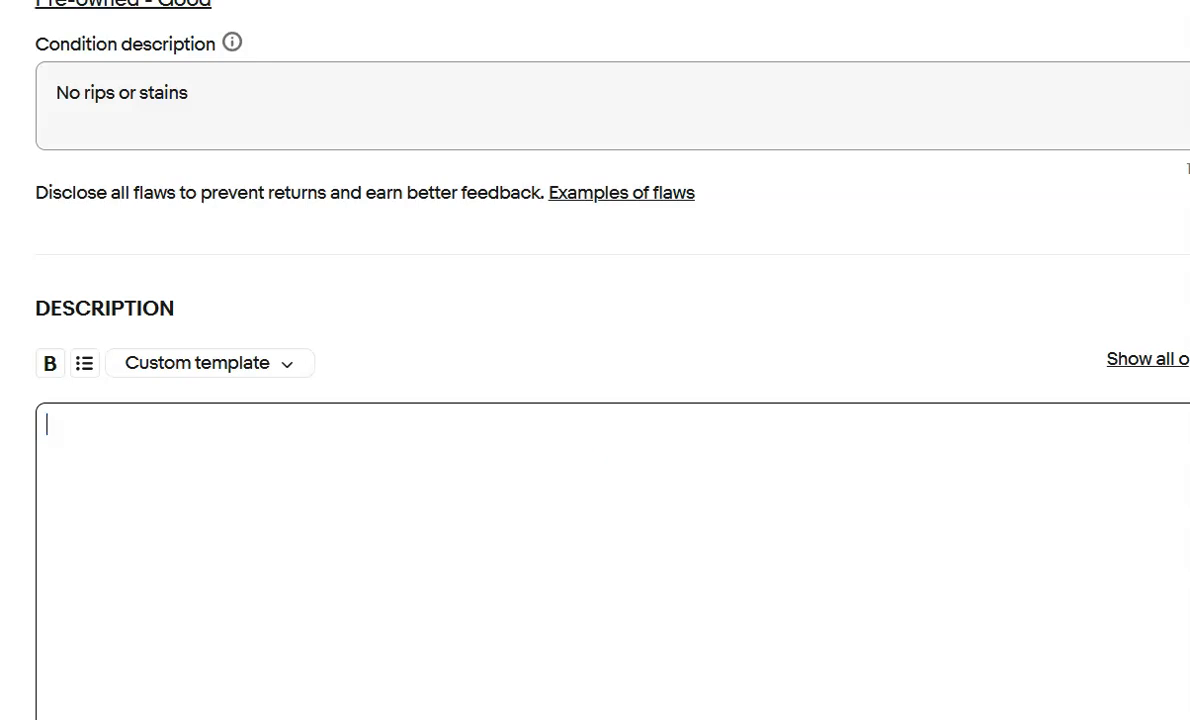
scroll(813, 521, down, 1)
click(1101, 694)
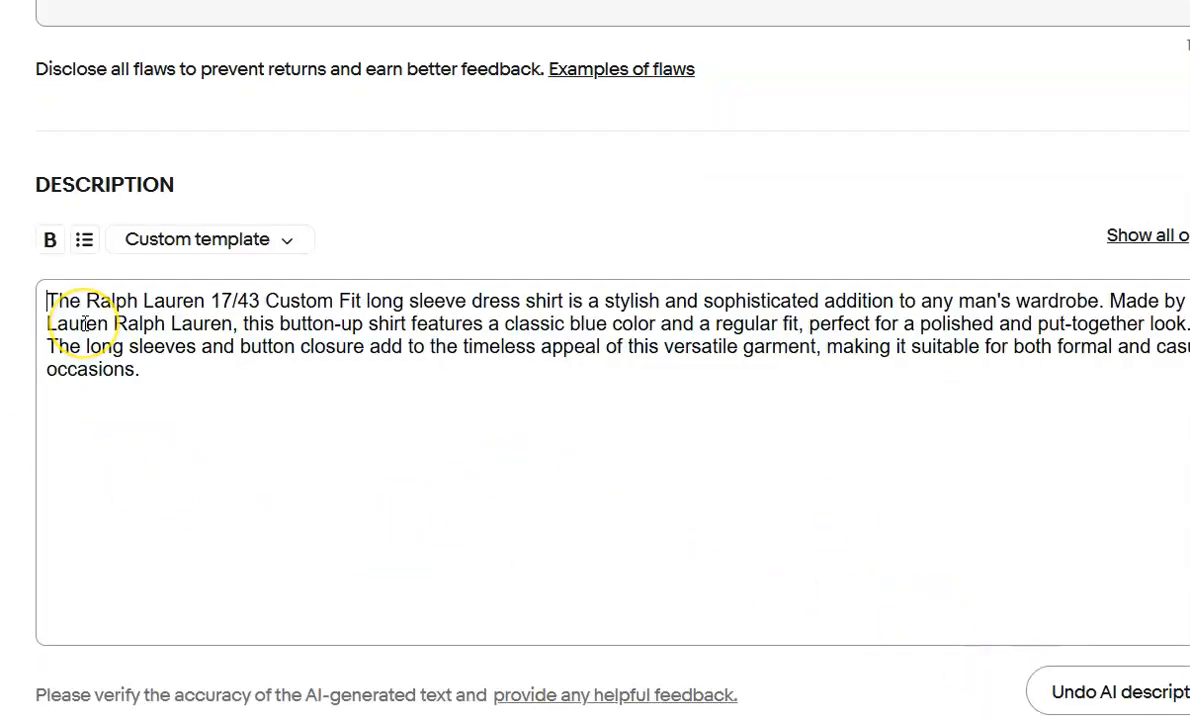
Paste the copied line above the dress shirt's generated description and correct its spelling to "condition" and "measurements"
key(ctrl+v)
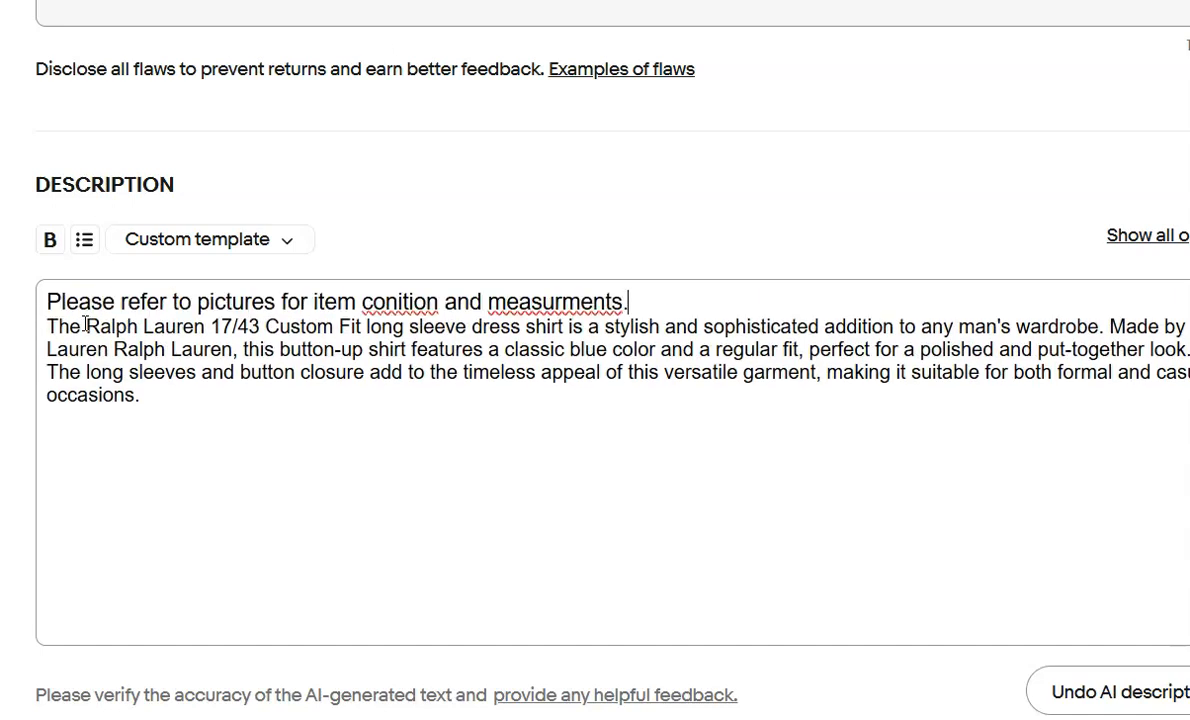
click(399, 302)
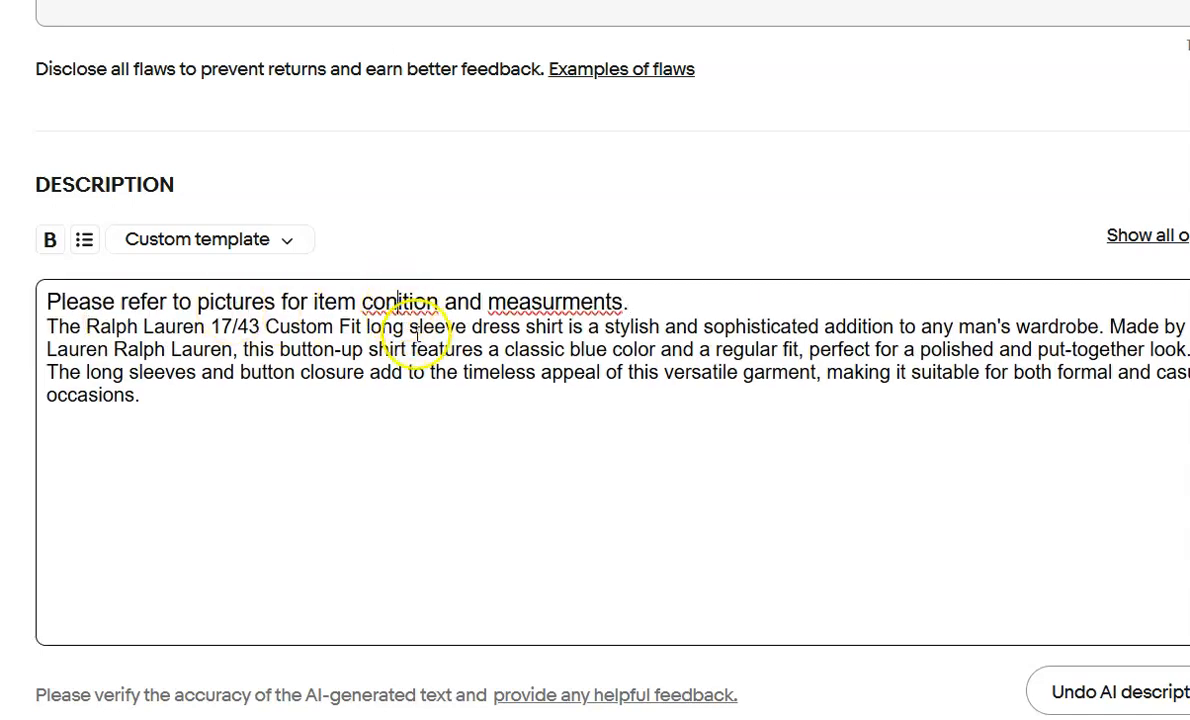
text(d)
text(e)
scroll(659, 470, down, 4)
scroll(659, 476, down, 5)
scroll(642, 470, down, 3)
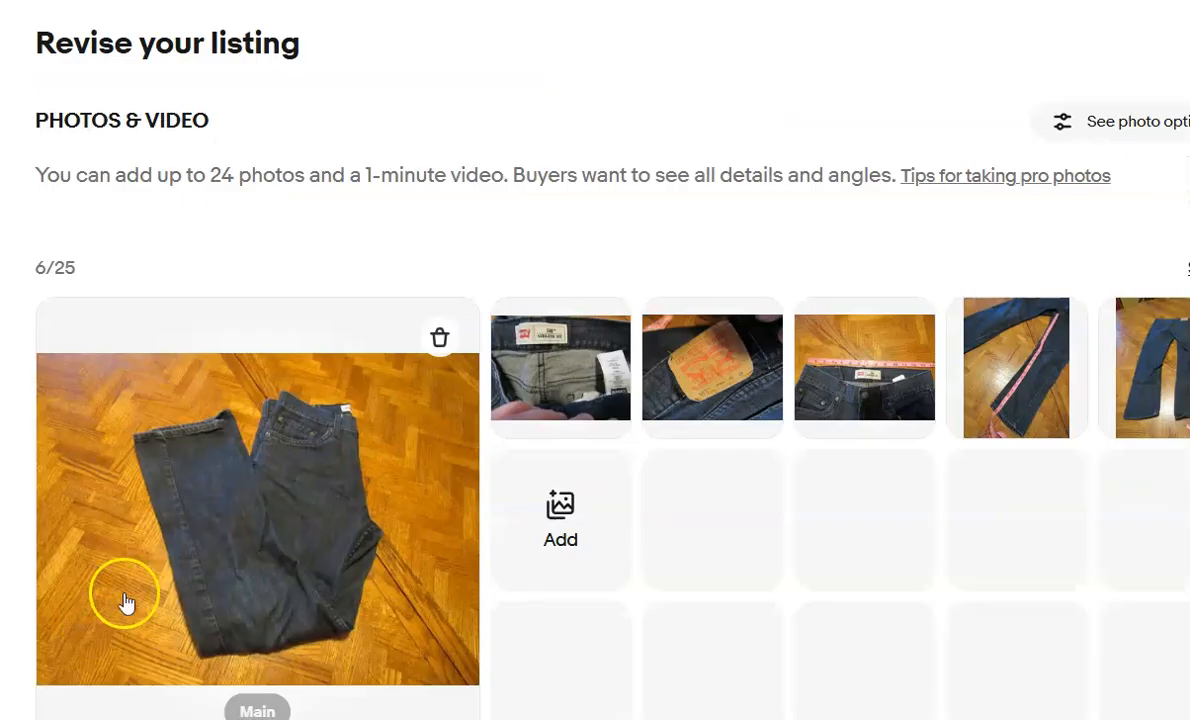
Set the Fabric Type item specific of the Levi's 541 boys' jeans listing to Denim
scroll(159, 550, down, 8)
scroll(152, 547, down, 9)
scroll(146, 556, down, 10)
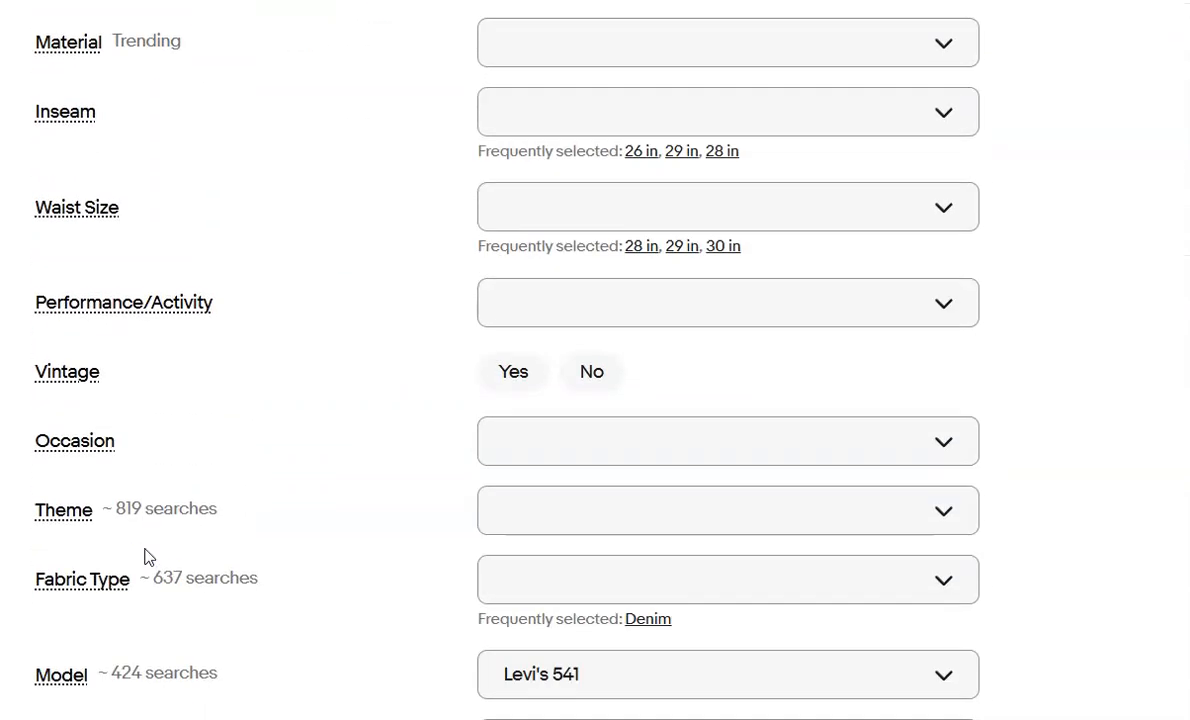
scroll(146, 556, down, 3)
click(652, 495)
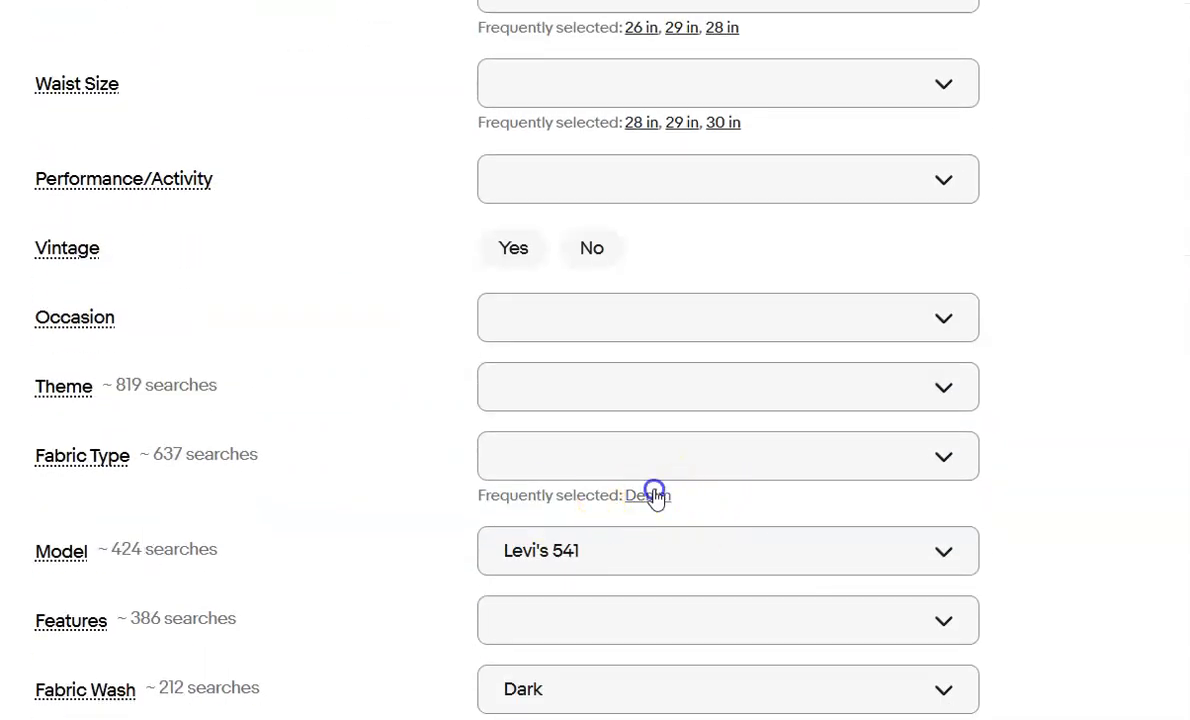
Copy and remove the existing description of the Levi's jeans listing, and generate an AI description in its place
scroll(406, 563, down, 10)
scroll(406, 565, down, 5)
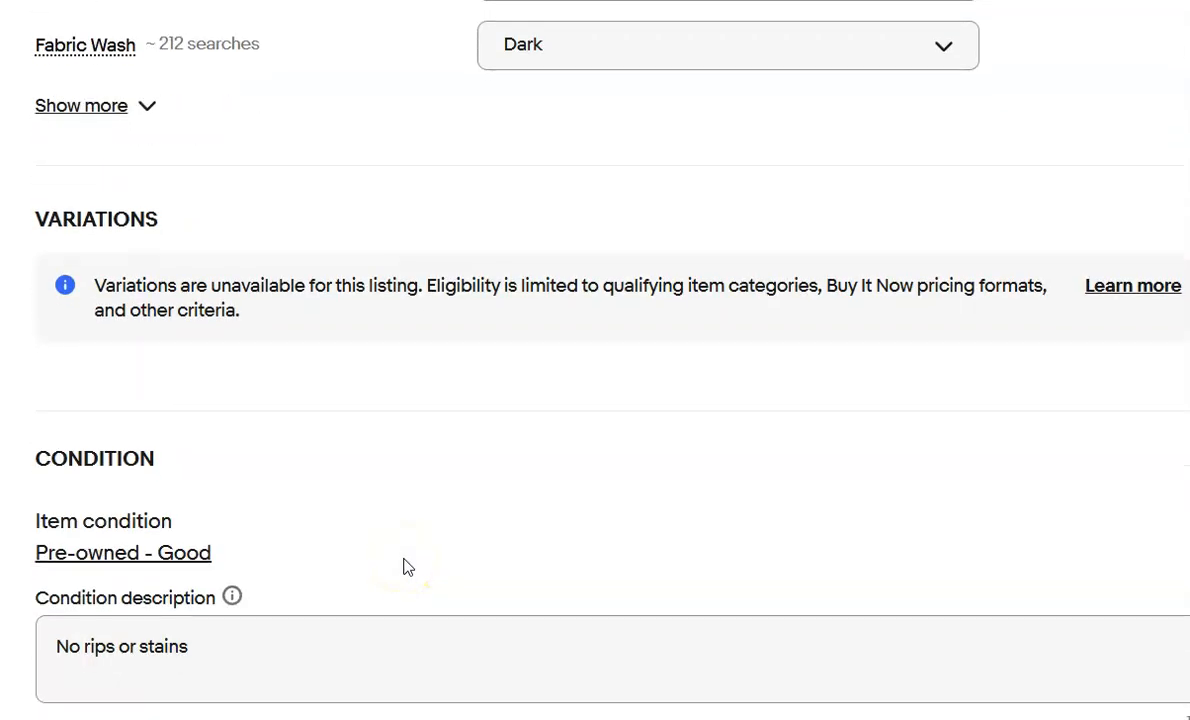
click(661, 619)
key(ctrl+a)
key(ctrl+c)
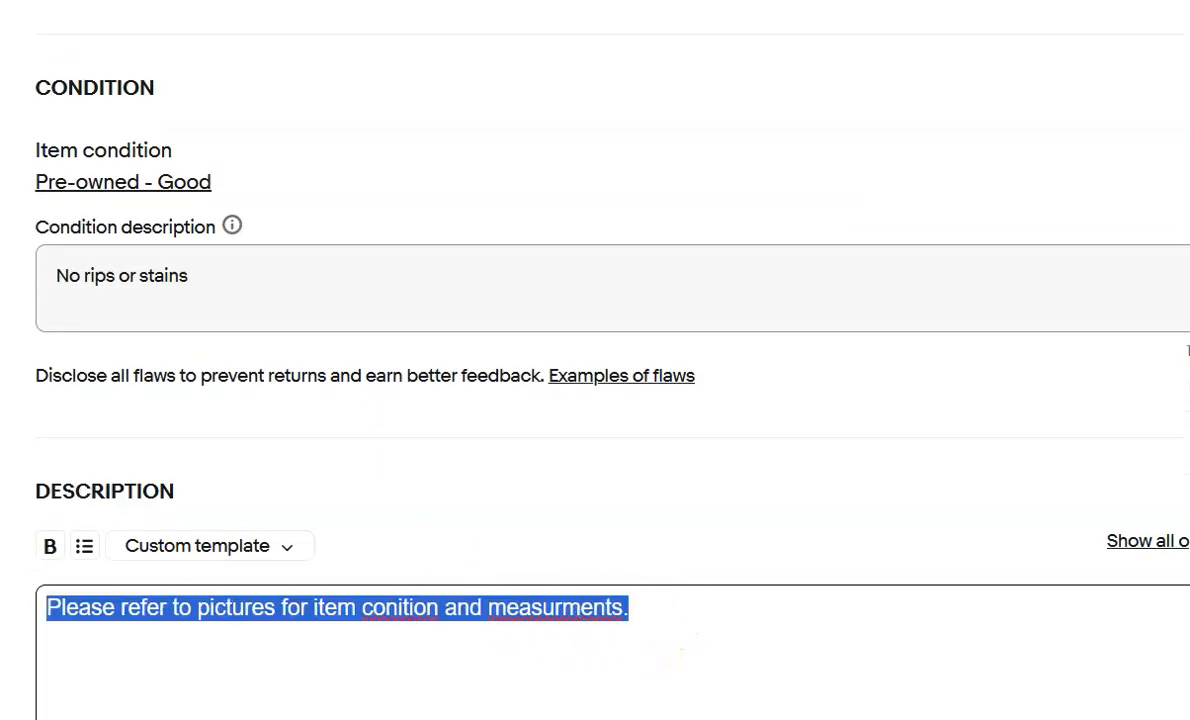
key(BackSpace)
scroll(287, 494, down, 5)
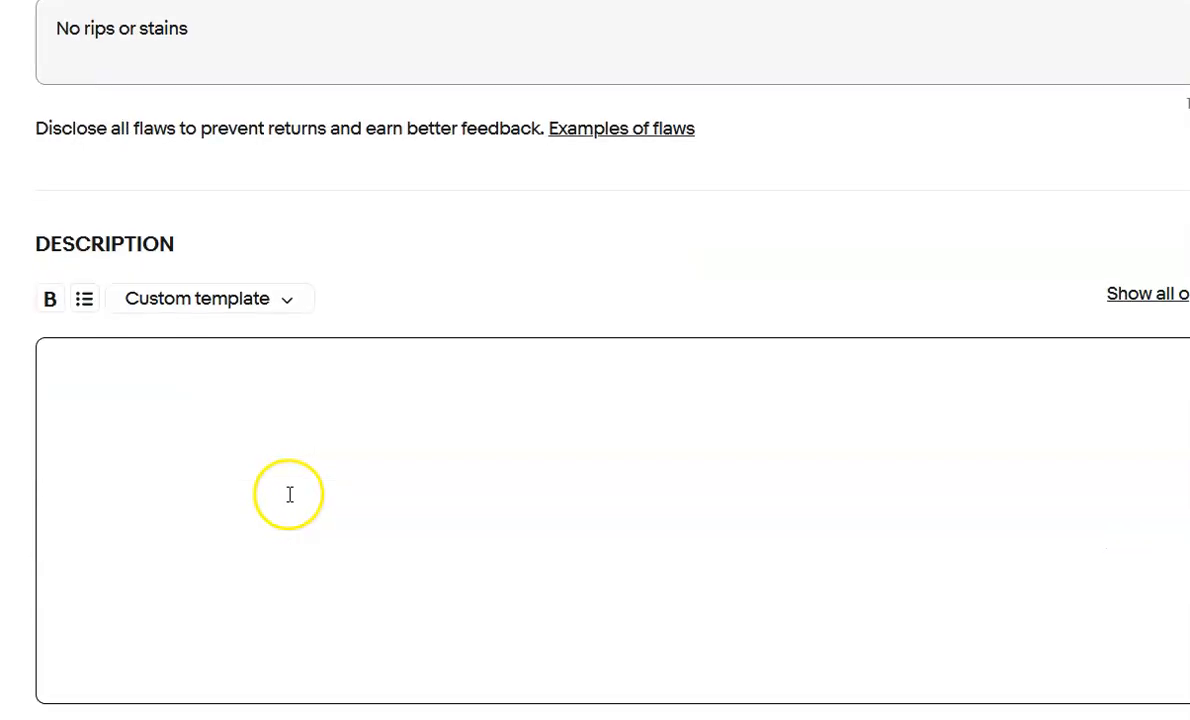
click(1118, 500)
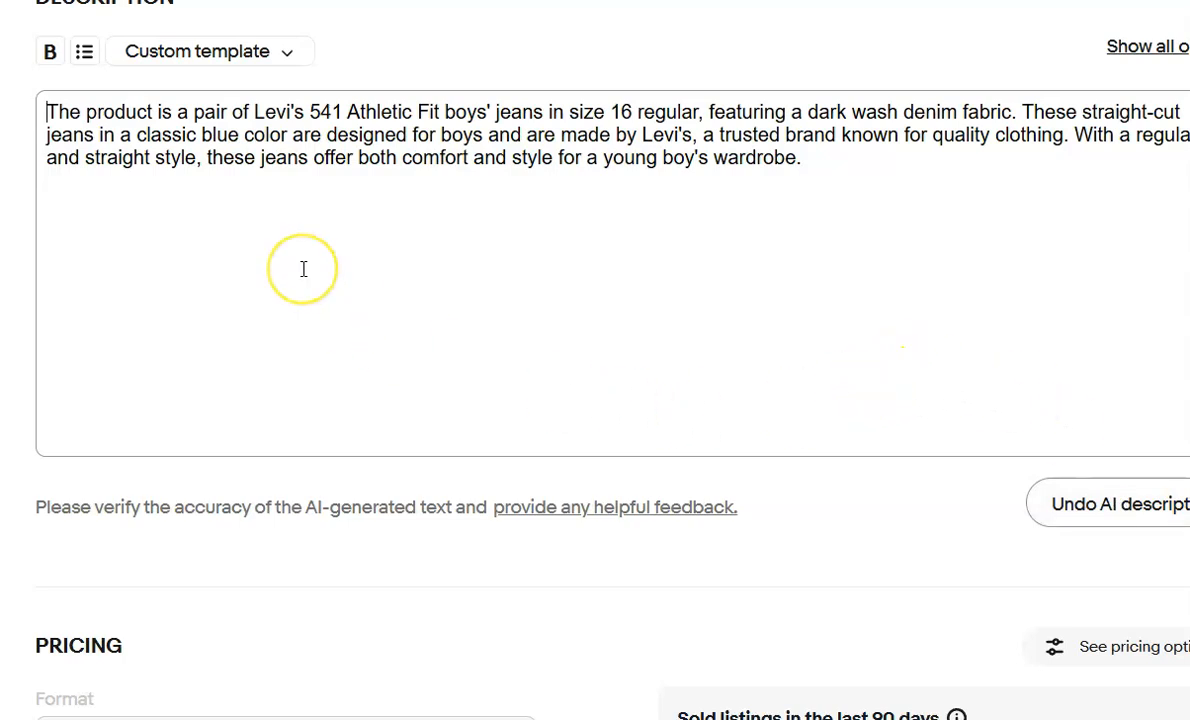
Paste the copied line above the jeans' generated description, separated by a blank line, and correct its spelling to "condition" and "measurements"
key(Return)
key(Return)
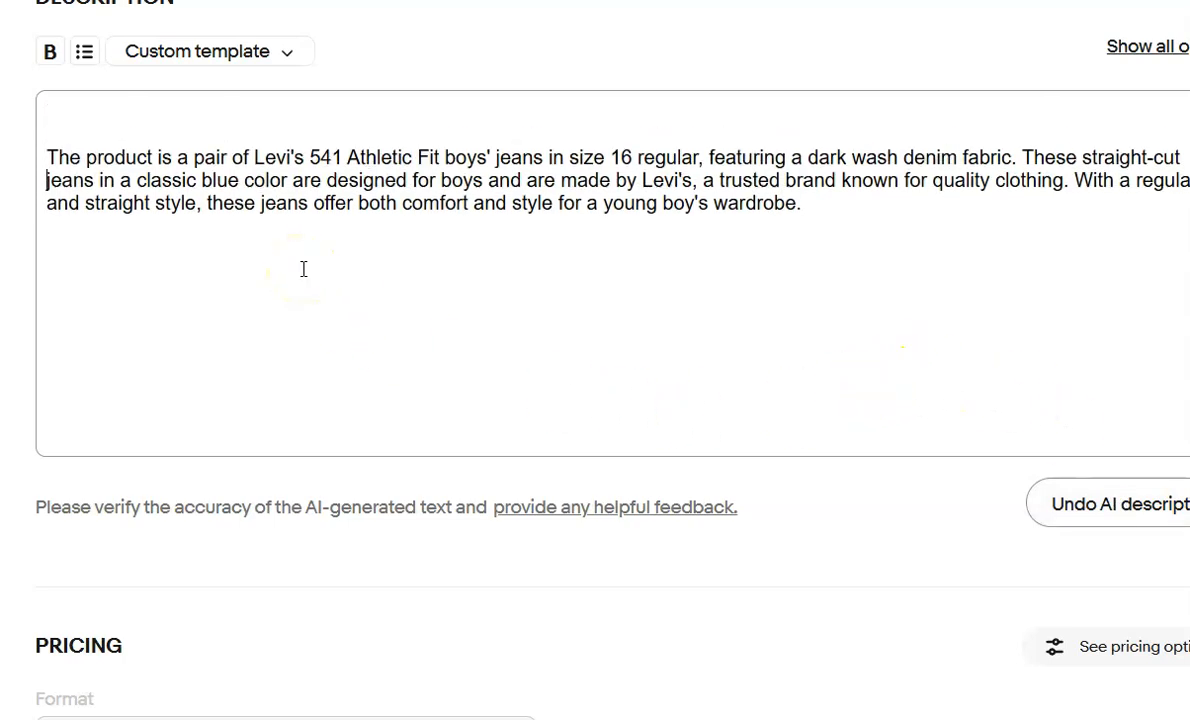
key(ctrl+v)
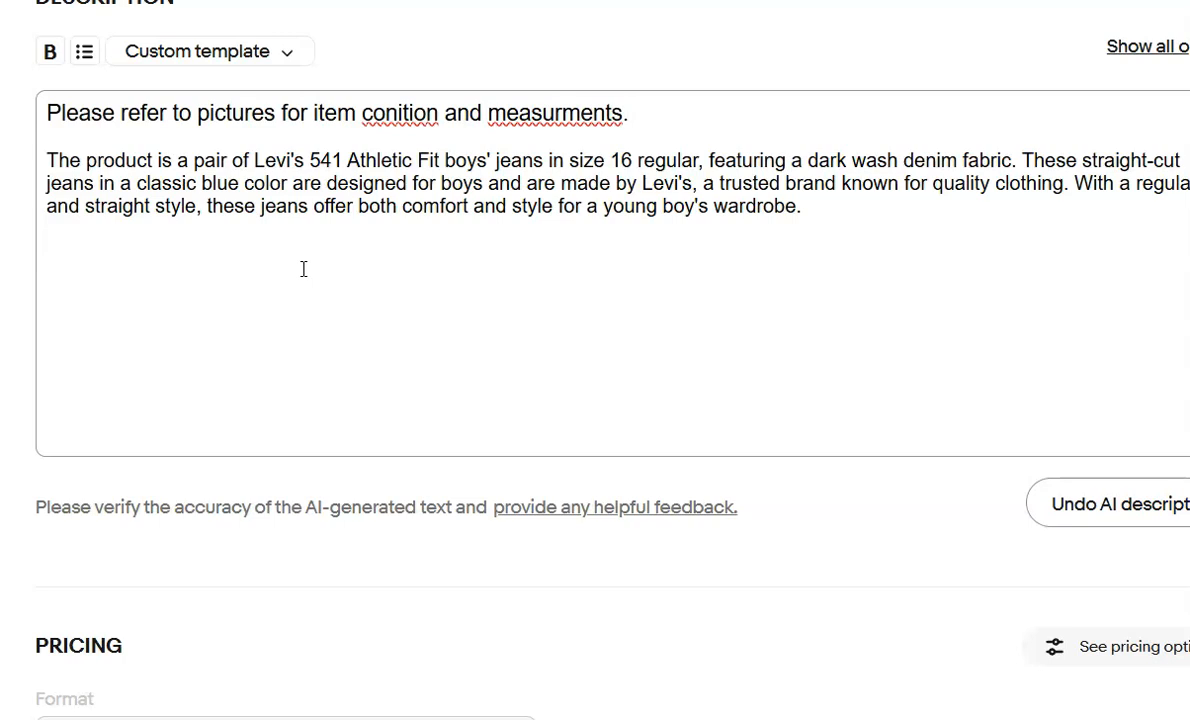
click(398, 116)
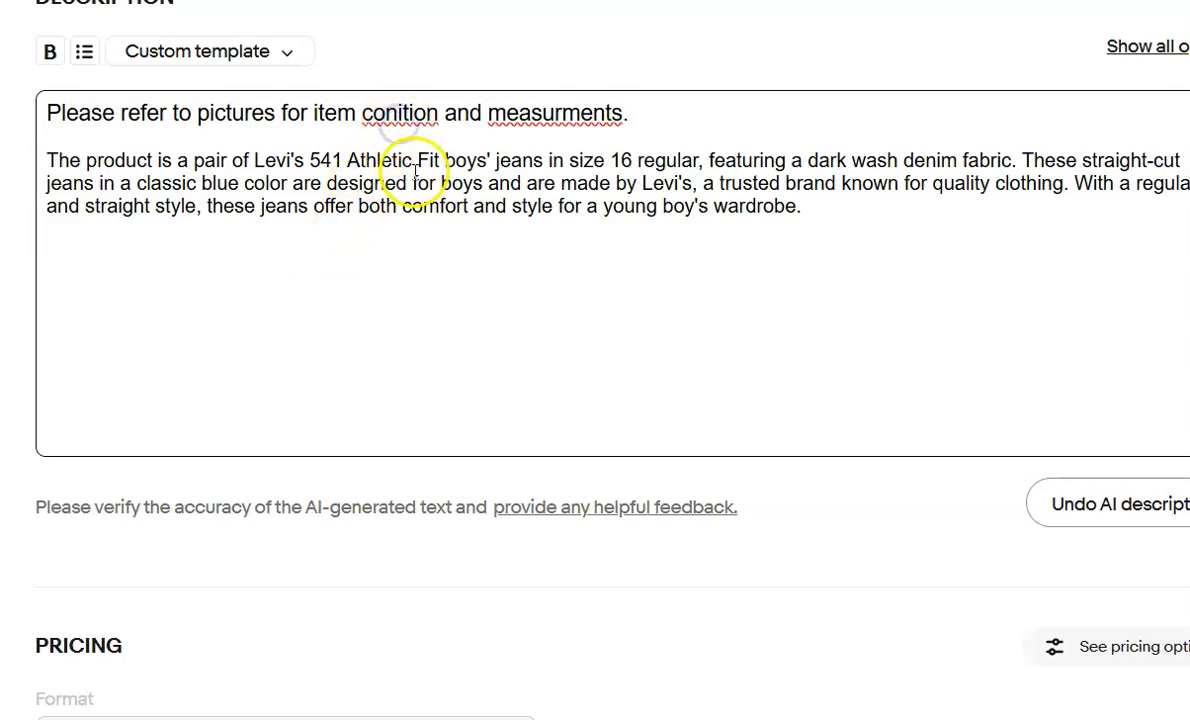
text(d)
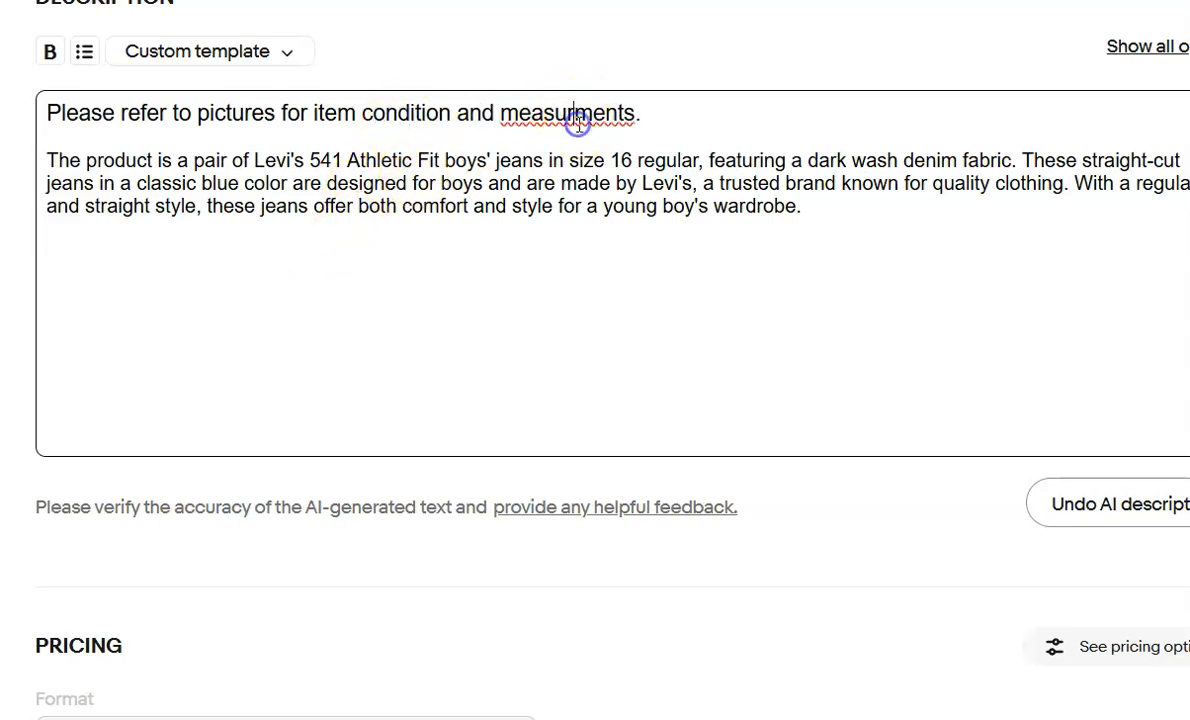
text(e)
Change the Levi's jeans listing's shipping policy to Calculated ground advantage
scroll(775, 428, down, 6)
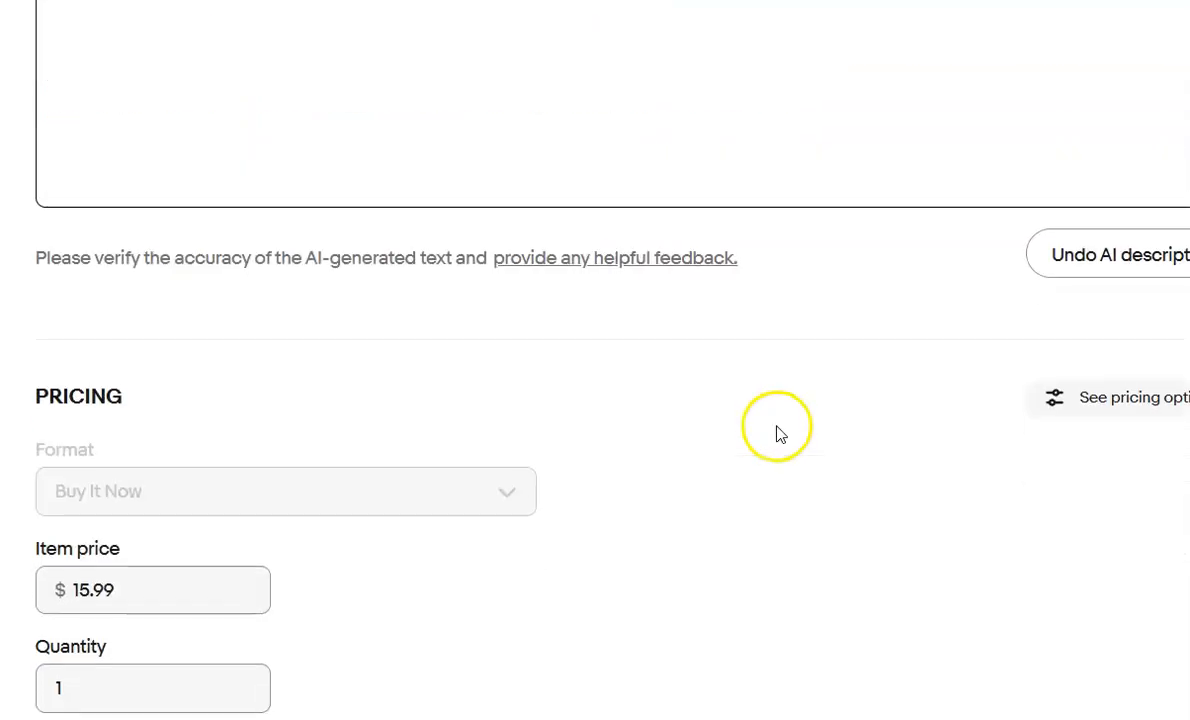
scroll(767, 430, down, 4)
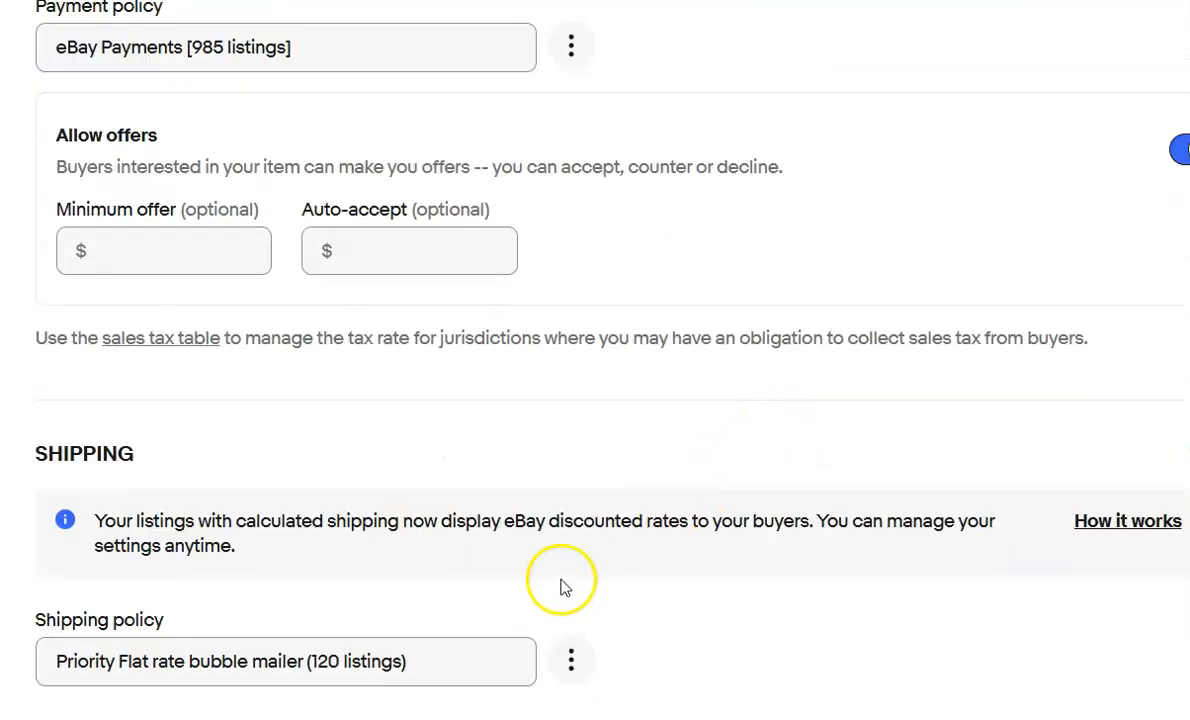
click(458, 654)
scroll(437, 700, down, 2)
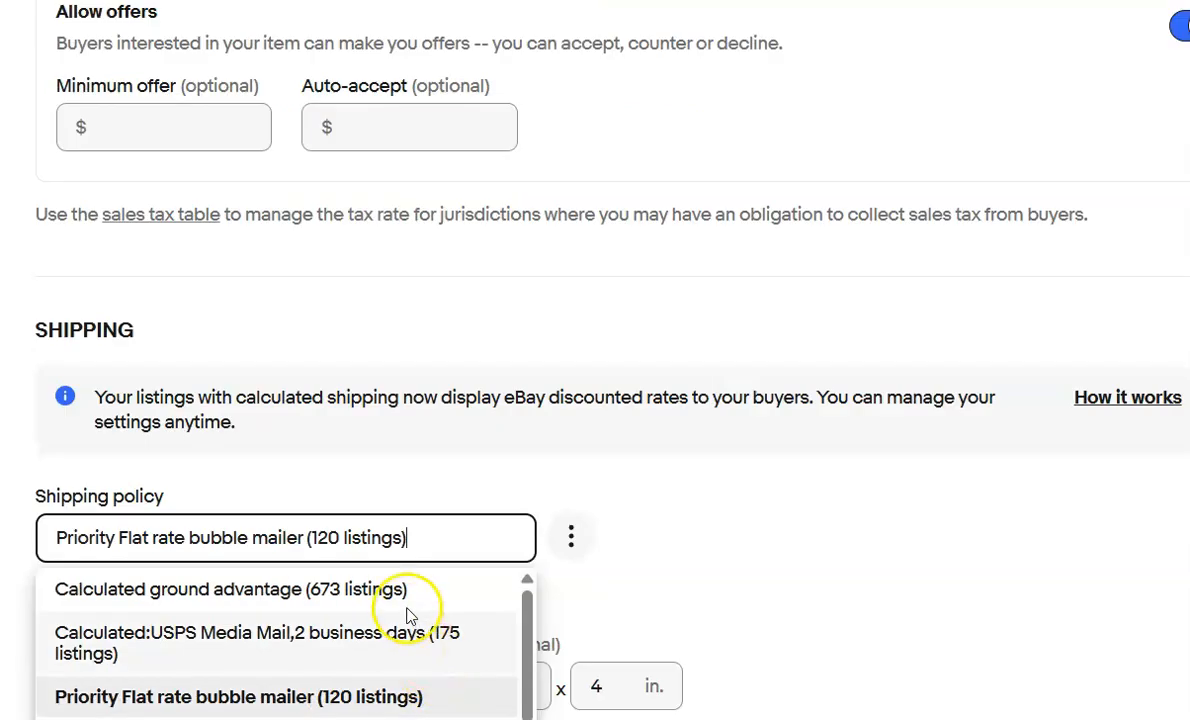
click(399, 587)
scroll(432, 580, down, 4)
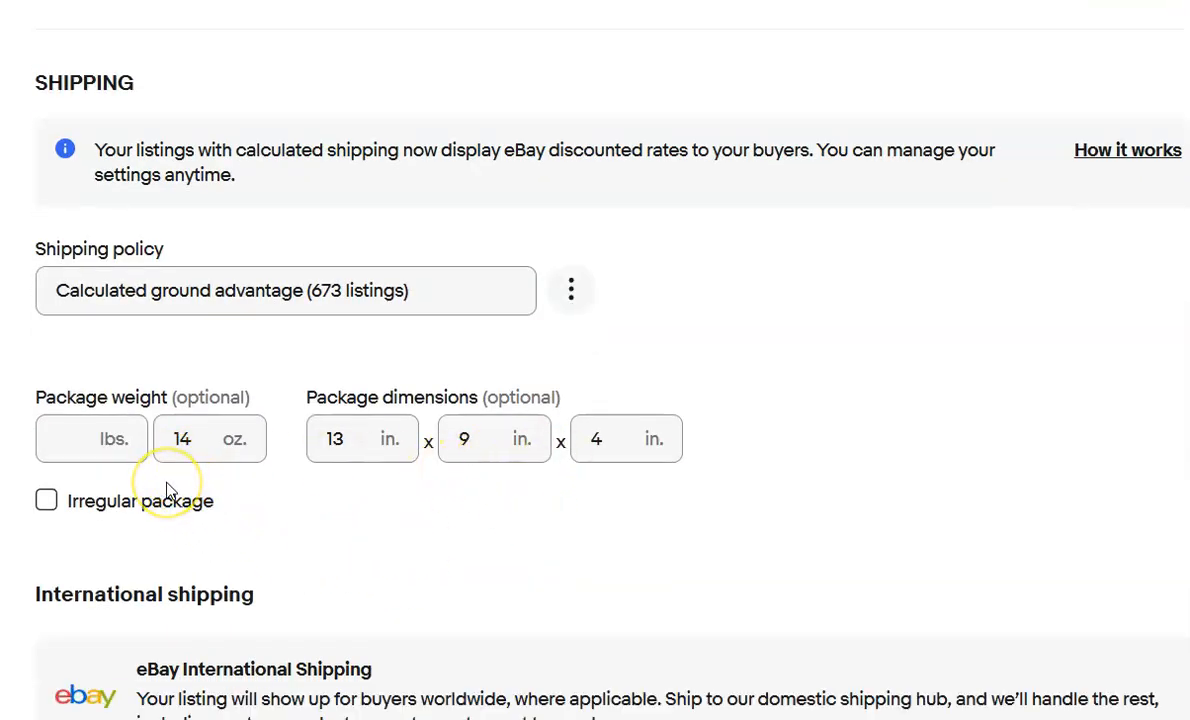
scroll(167, 488, down, 2)
scroll(167, 486, down, 2)
scroll(167, 485, up, 2)
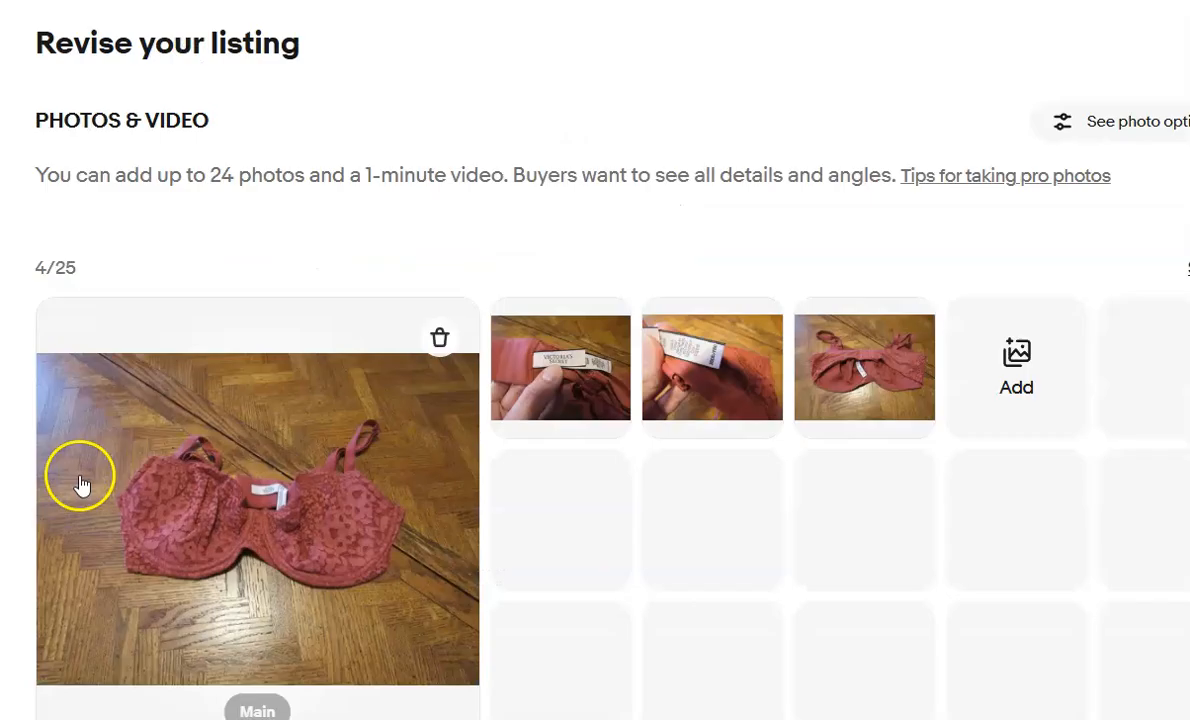
Set the Victoria's Secret lace bra listing's Cup Size to DD and Band Size to 36
scroll(151, 438, down, 6)
scroll(152, 438, down, 10)
scroll(152, 438, down, 5)
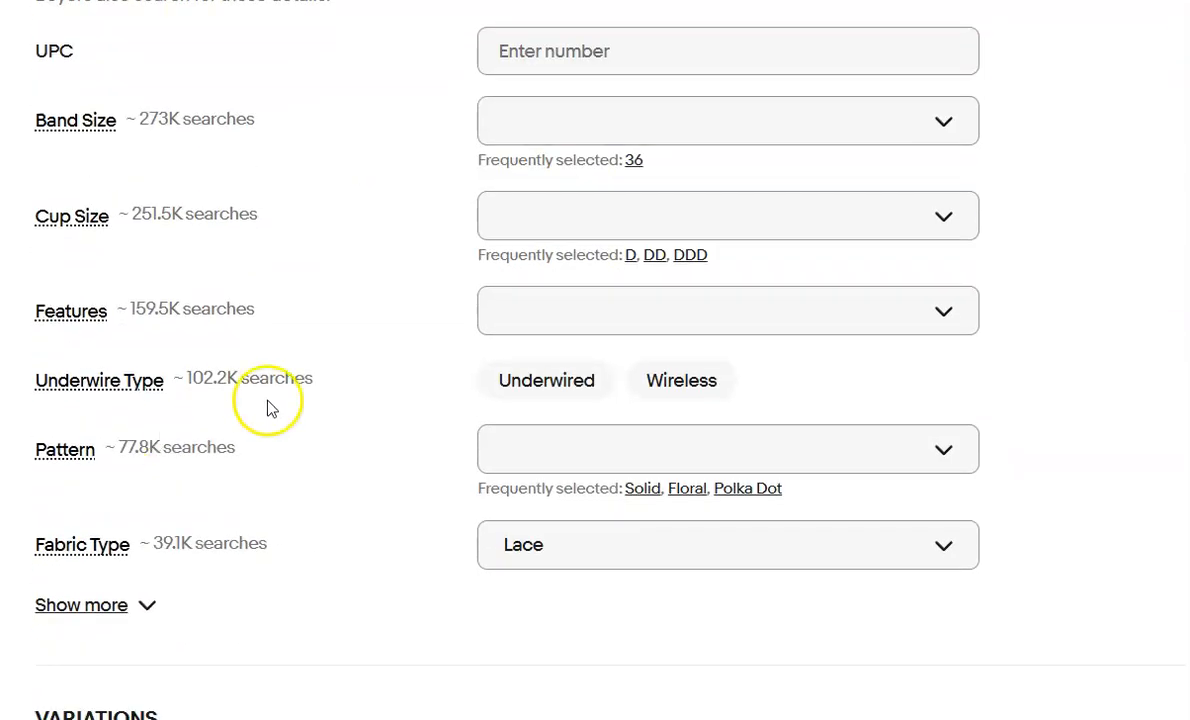
scroll(319, 406, up, 6)
scroll(319, 409, down, 4)
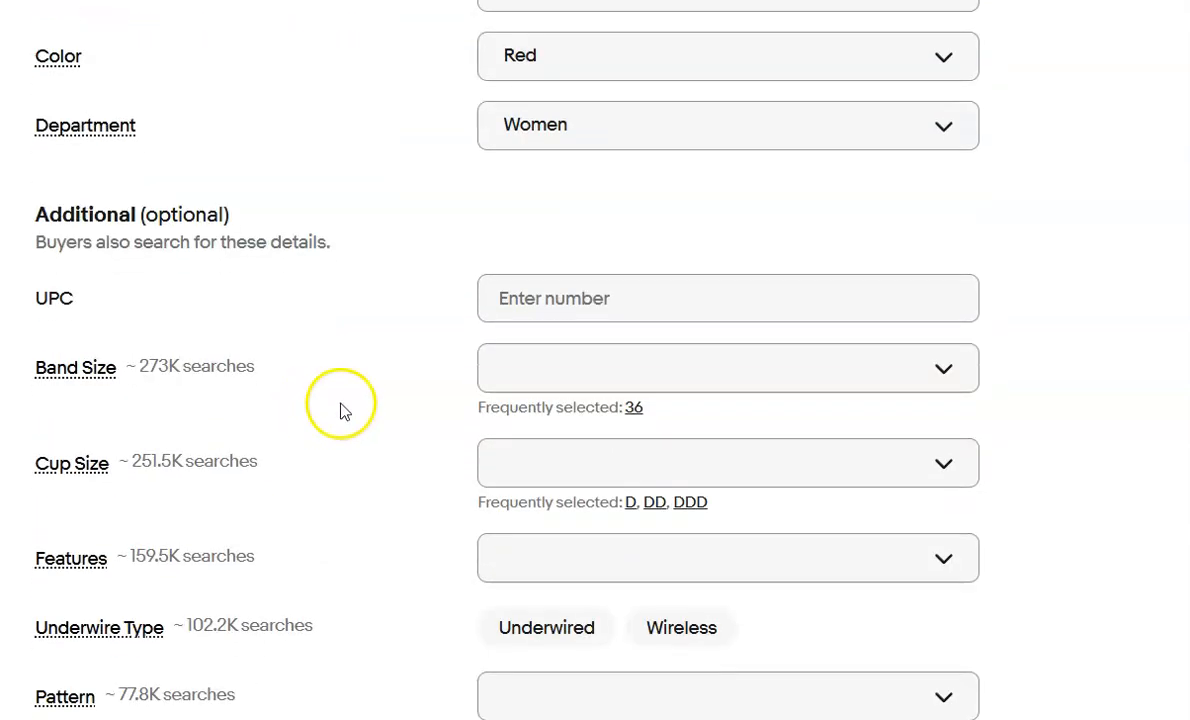
click(650, 502)
click(634, 408)
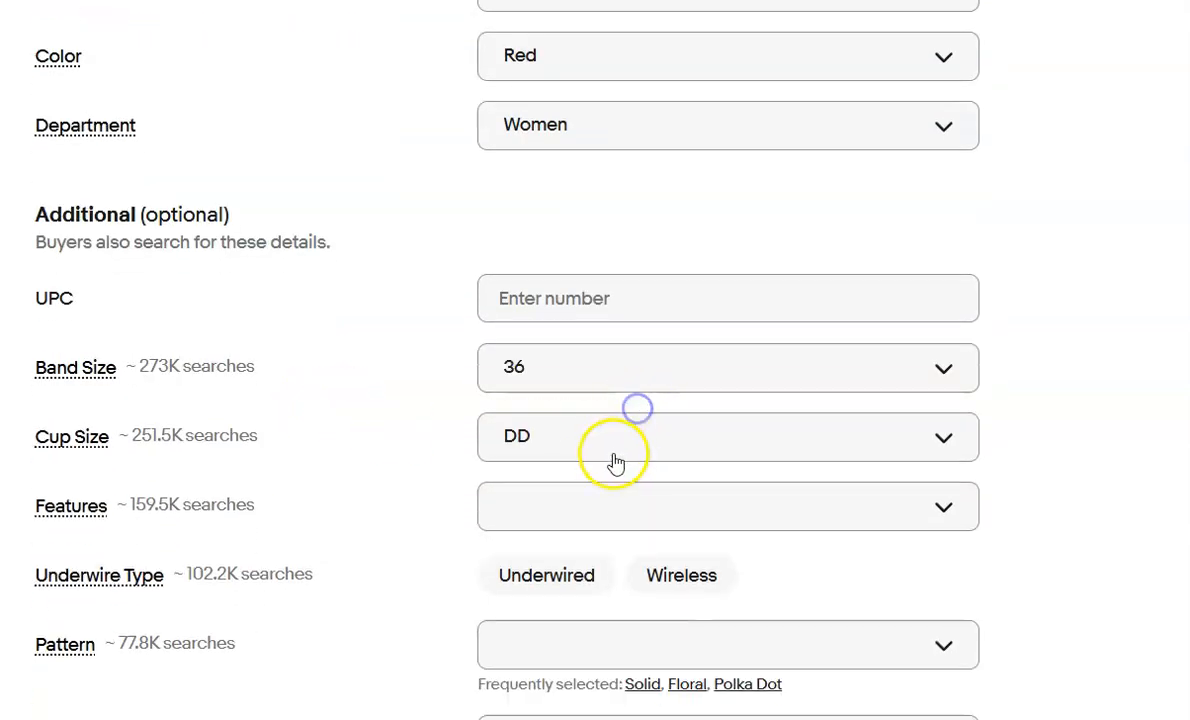
Set the Underwire Type item specific of the lace bra listing to Underwired
scroll(385, 438, down, 3)
scroll(388, 442, up, 15)
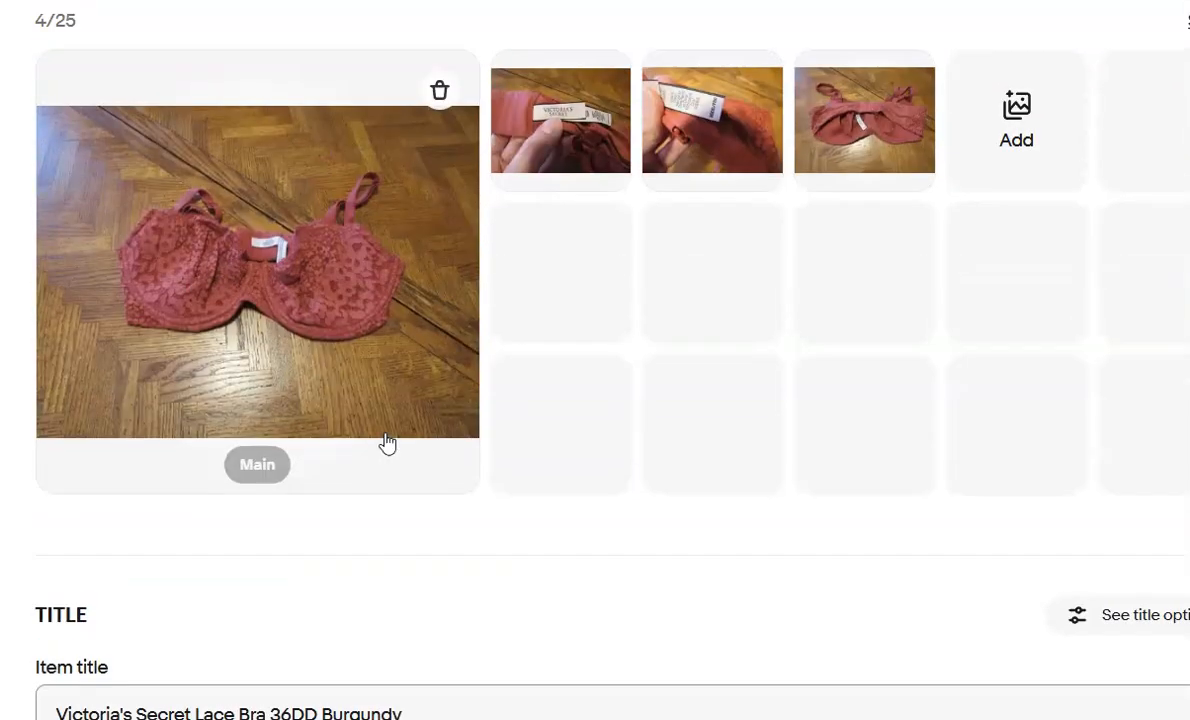
scroll(388, 442, down, 15)
click(516, 456)
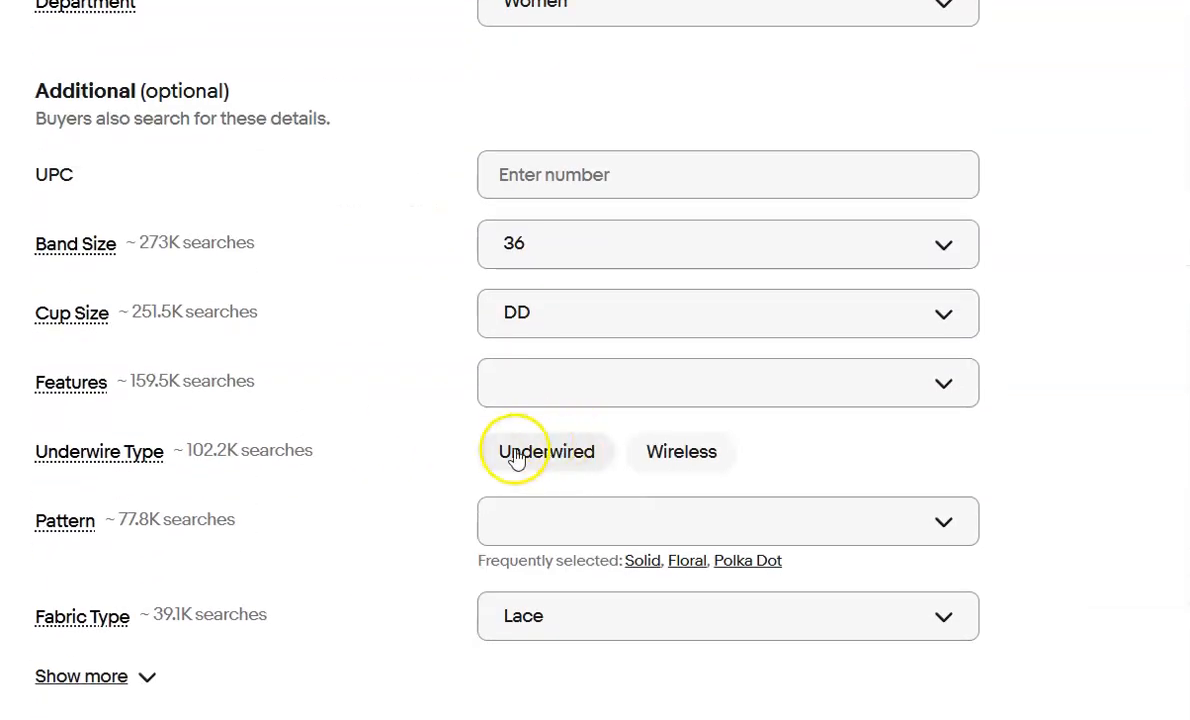
click(497, 455)
scroll(465, 470, down, 1)
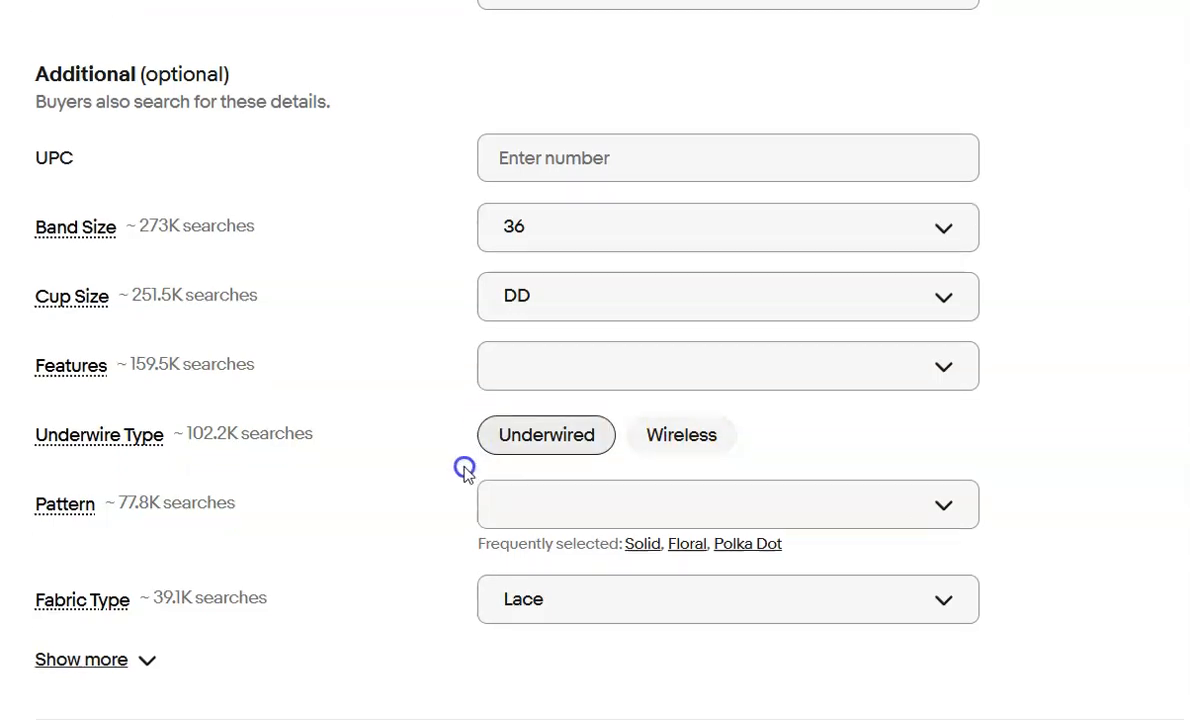
Set the Pattern item specific of the Victoria's Secret lace bra listing to Solid
scroll(465, 470, down, 2)
click(643, 320)
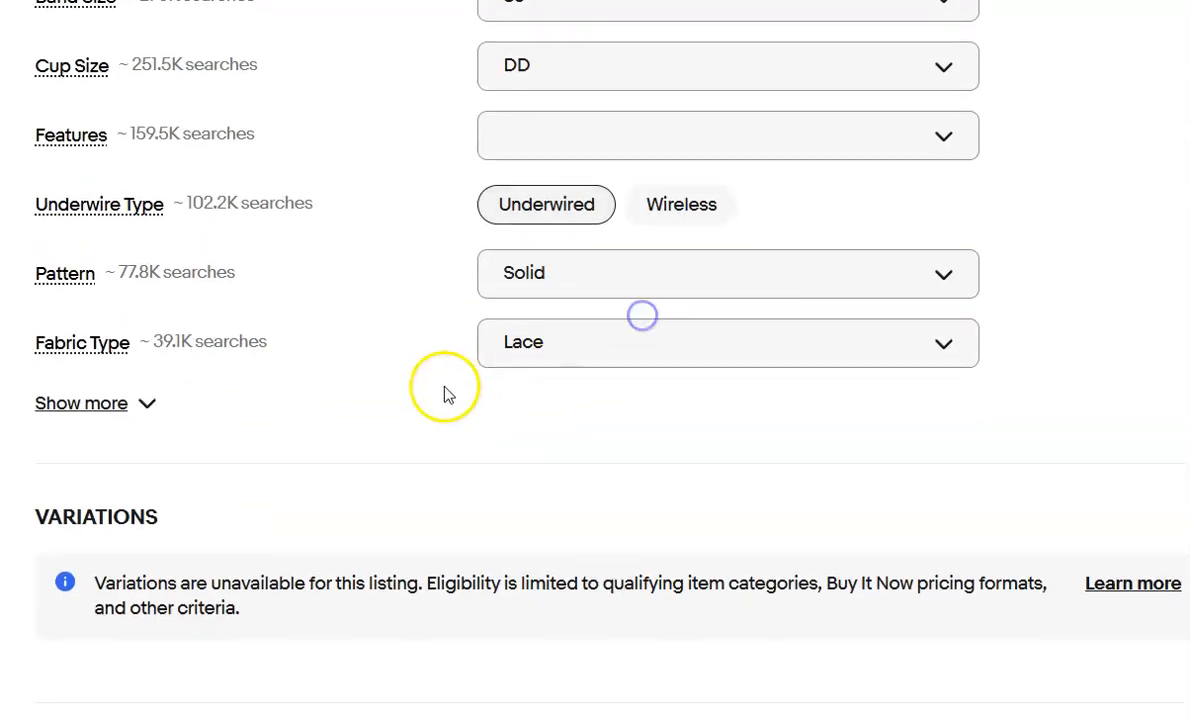
Copy and clear the lace bra listing's "Please refer to photos for condition and measurements." line, and generate an AI description in its place
scroll(364, 393, down, 8)
scroll(364, 393, down, 1)
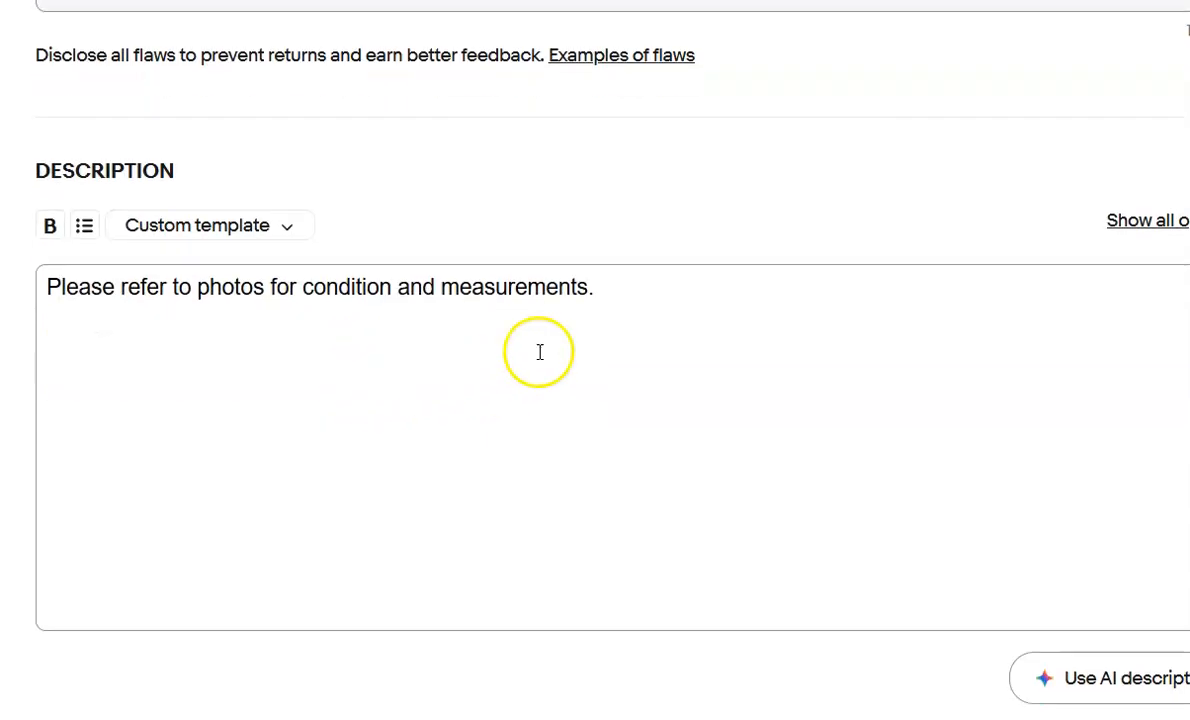
drag(661, 297, 47, 288)
key(ctrl+c)
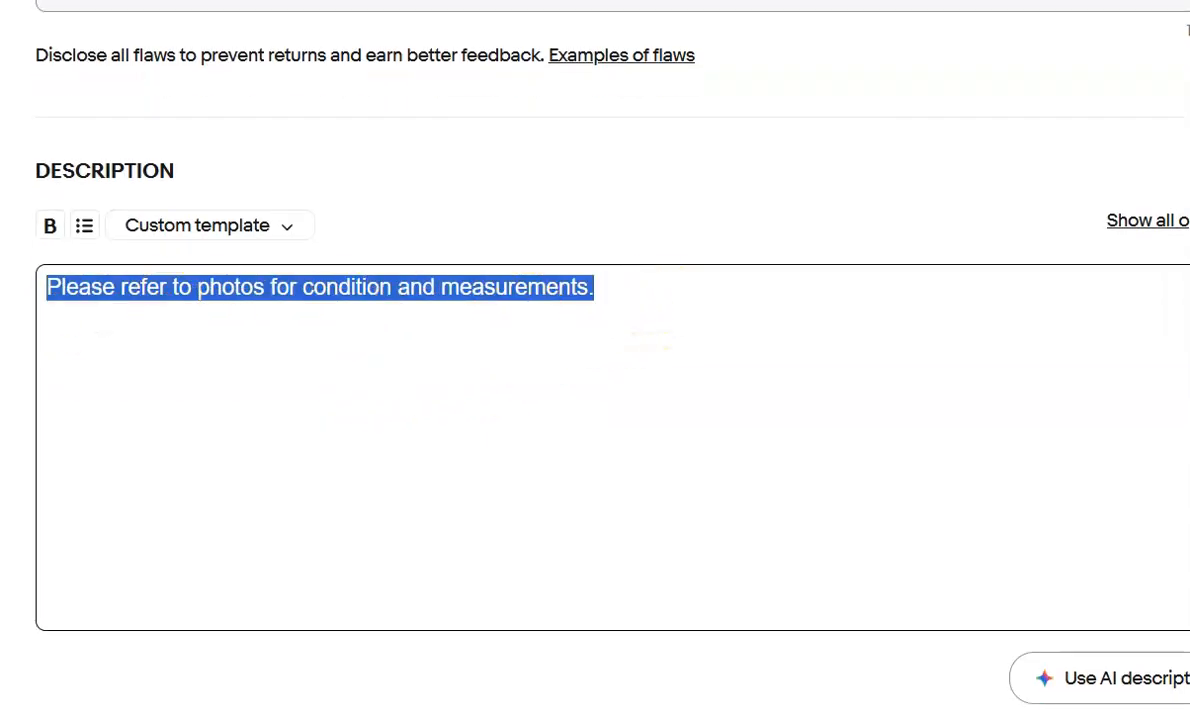
key(BackSpace)
scroll(879, 481, down, 1)
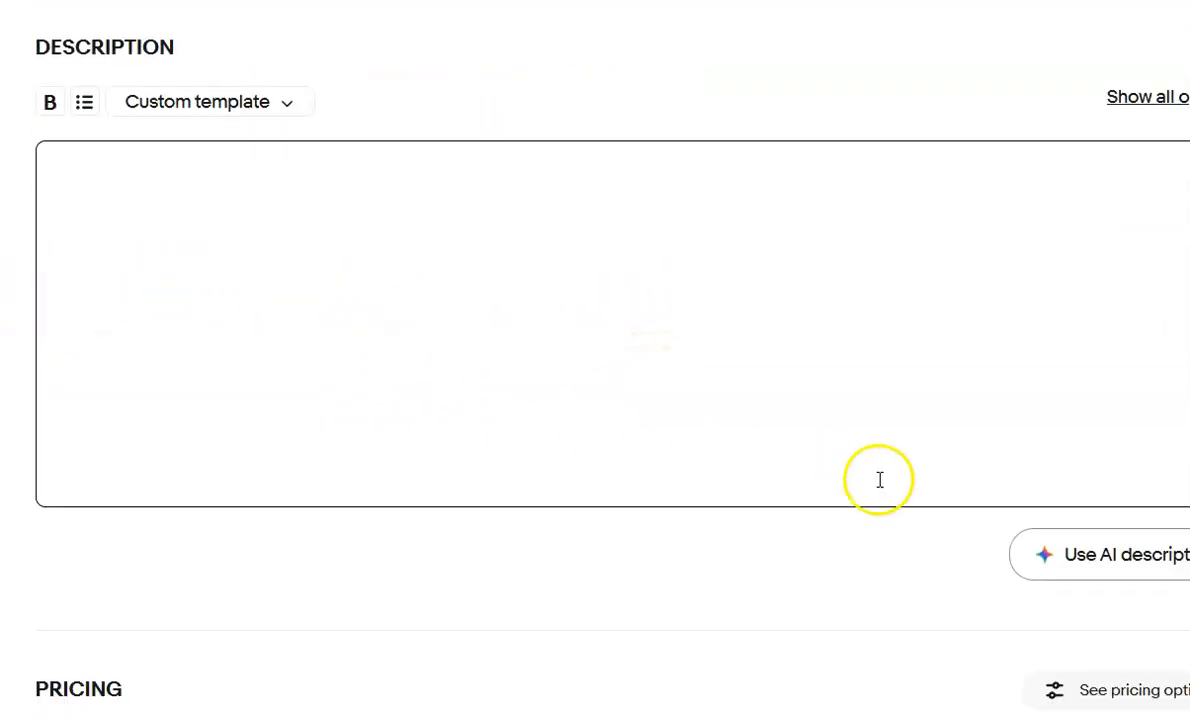
click(1160, 568)
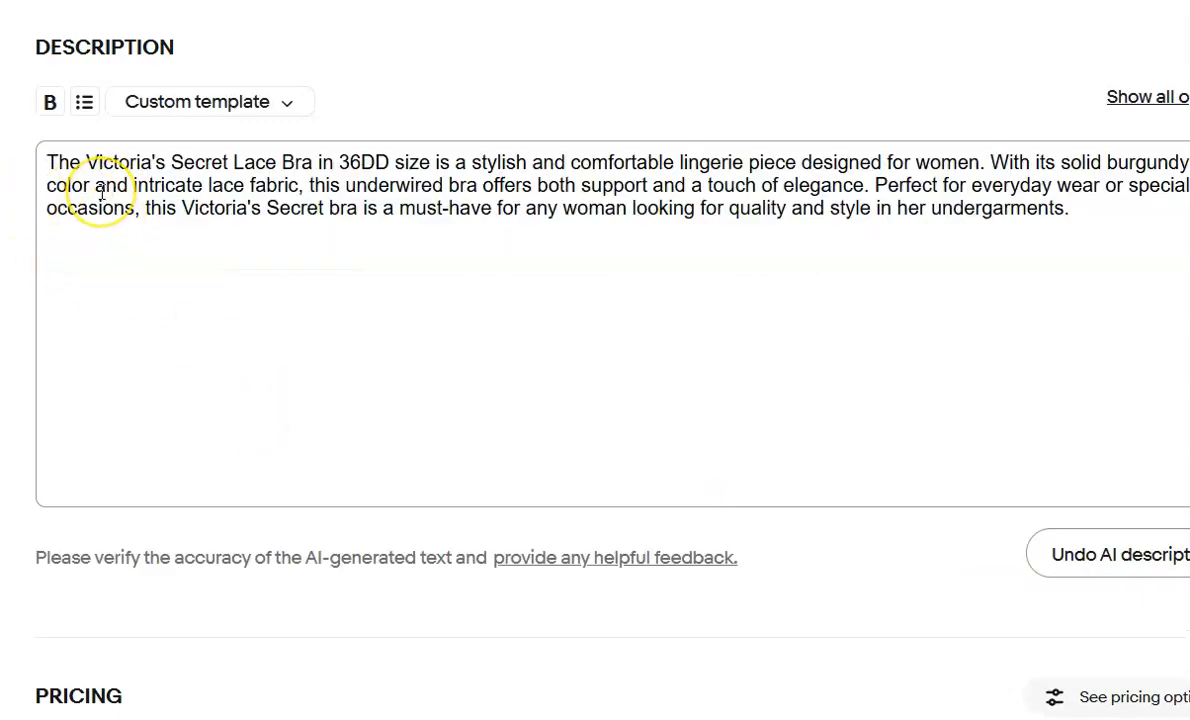
Paste the copied condition-and-measurements line above the lace bra's generated description, starting the description on a new line
key(Return)
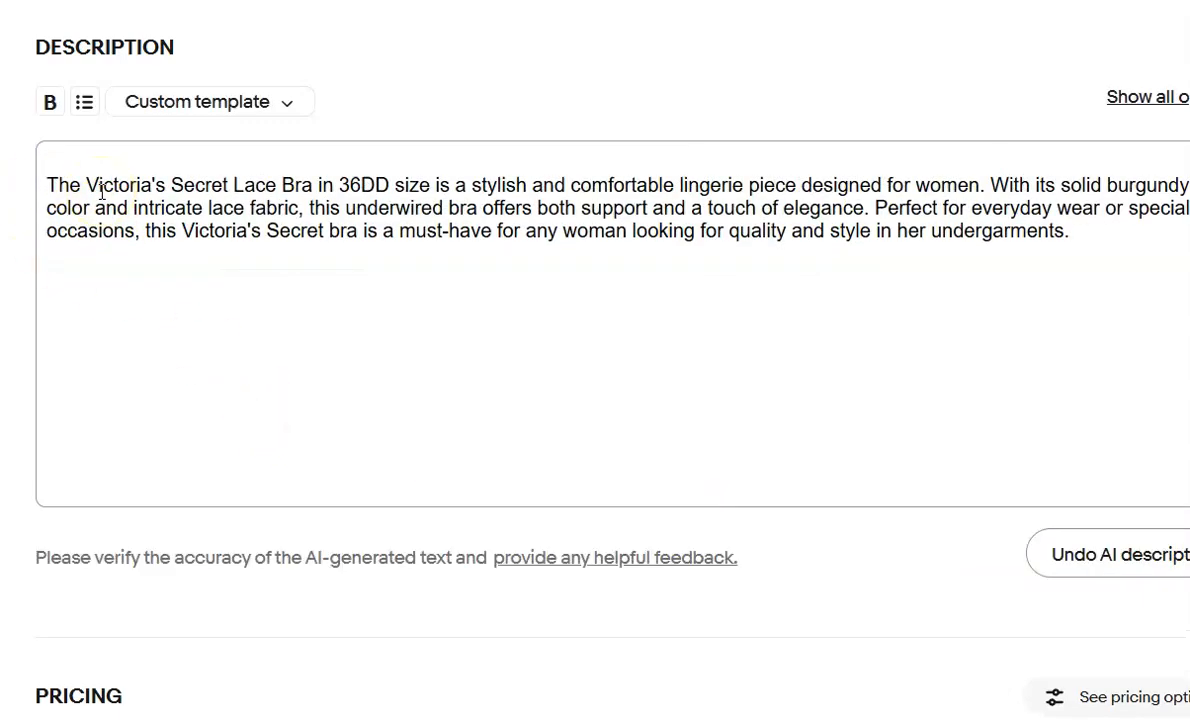
key(ctrl+v)
scroll(101, 192, down, 10)
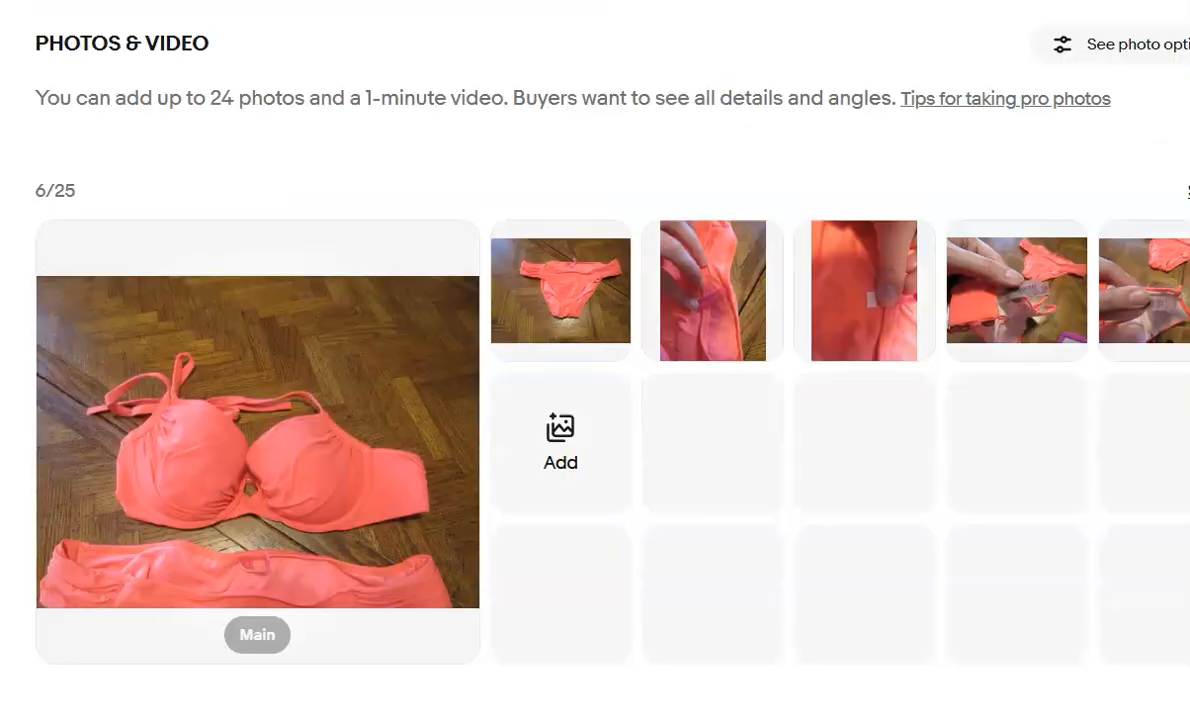
Copy and clear the melon Victoria's Secret bikini listing's note on condition and sizes, and generate an AI description in its place
scroll(595, 360, down, 10)
scroll(595, 360, down, 8)
scroll(595, 360, down, 8)
scroll(595, 360, down, 6)
drag(959, 268, 46, 266)
key(ctrl+c)
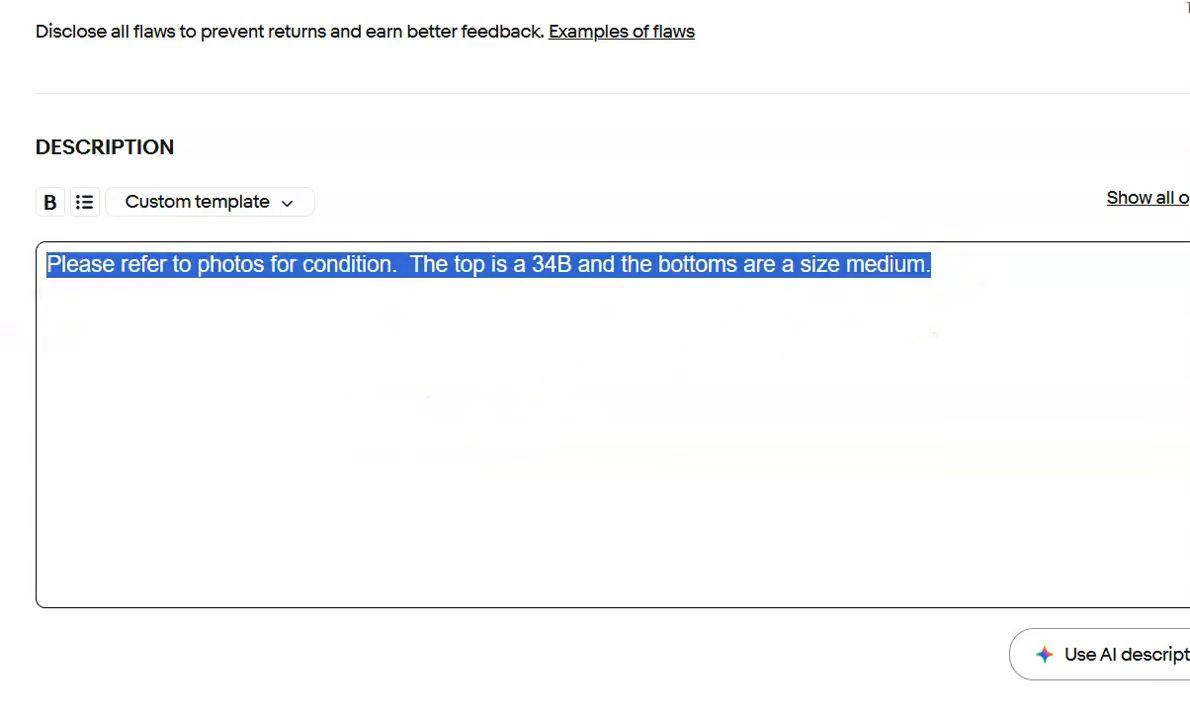
key(BackSpace)
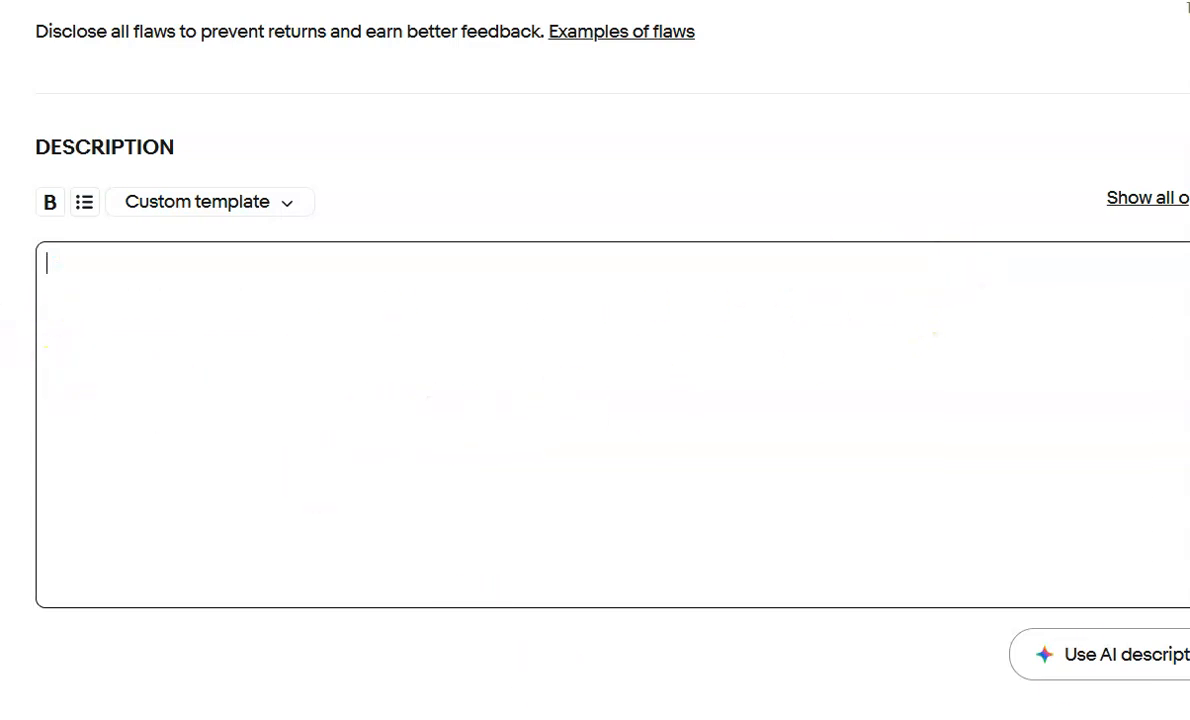
click(1075, 654)
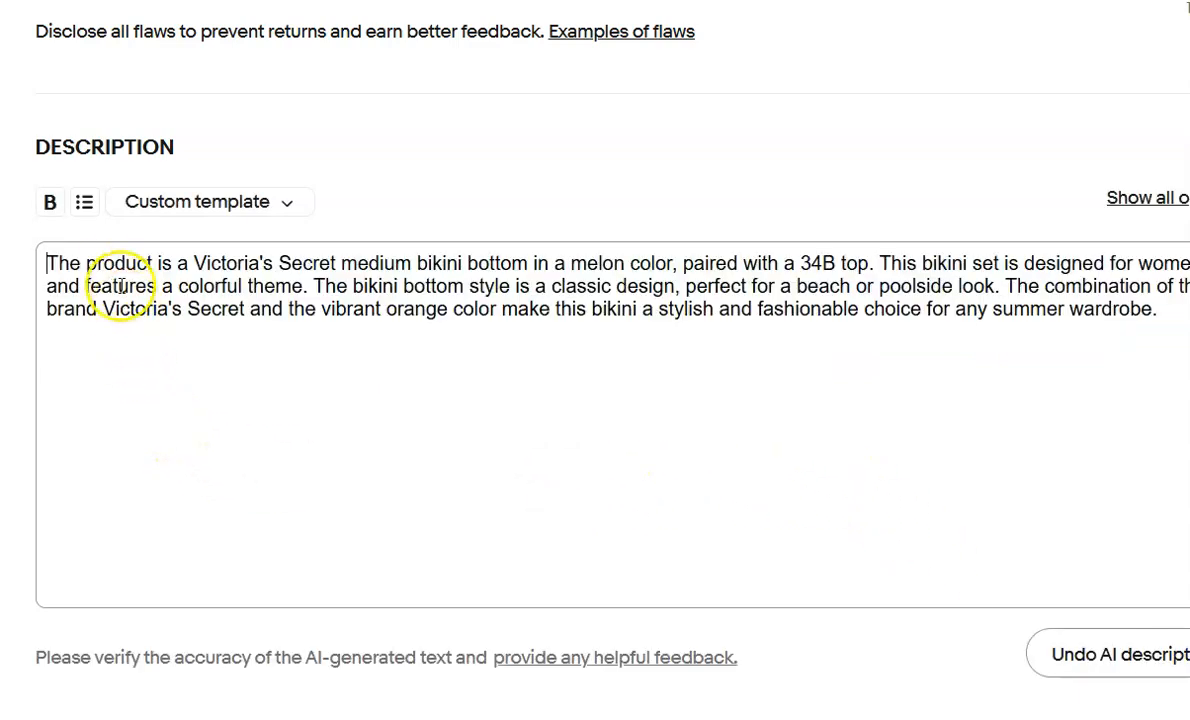
Paste the copied note on condition and sizes above the melon bikini's generated description, separated by a blank line
key(Return)
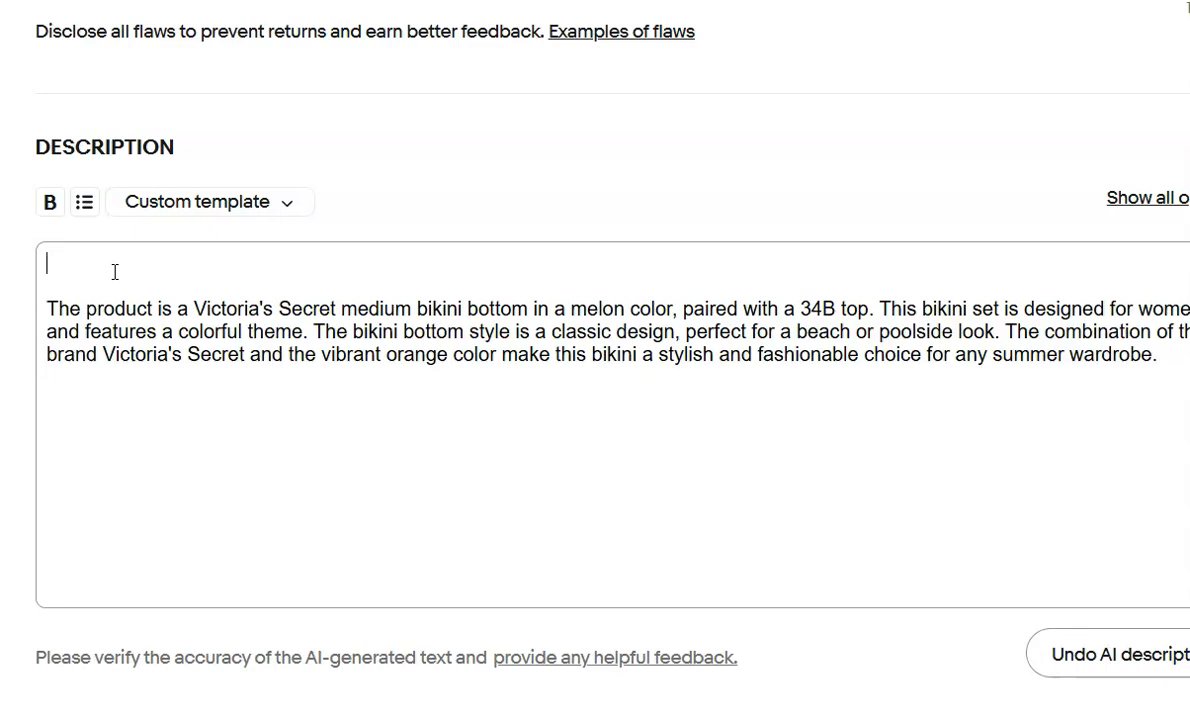
key(ctrl+v)
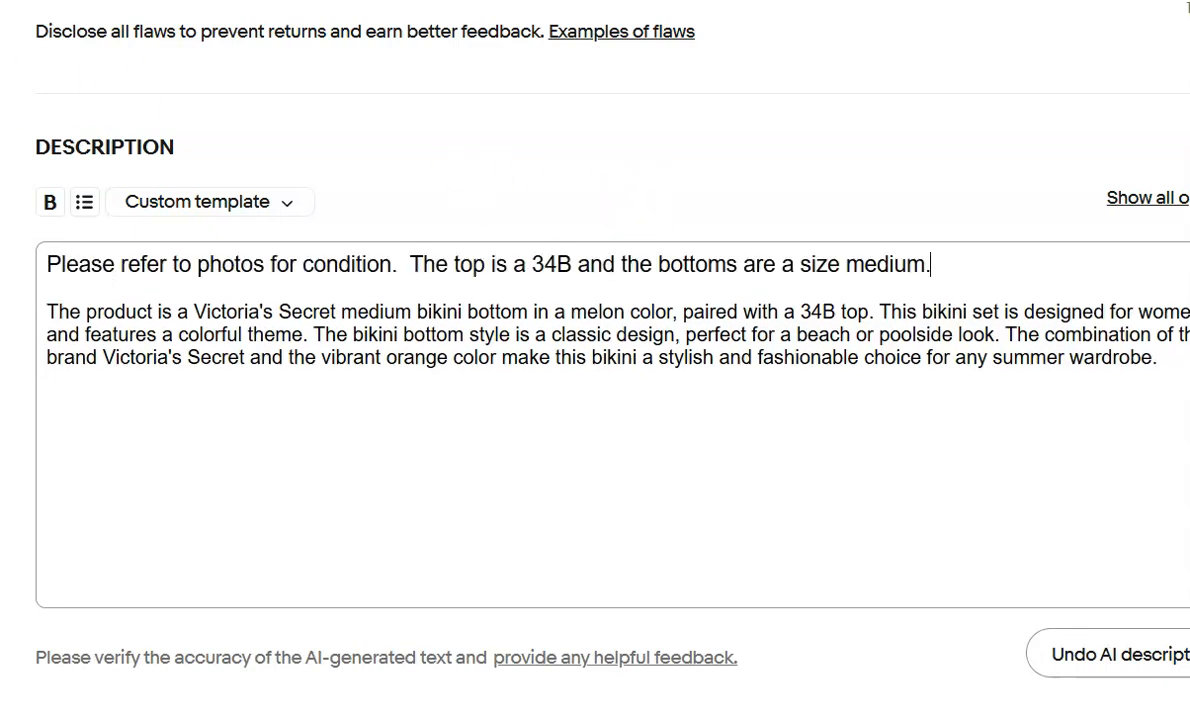
scroll(74, 170, down, 4)
scroll(327, 228, down, 10)
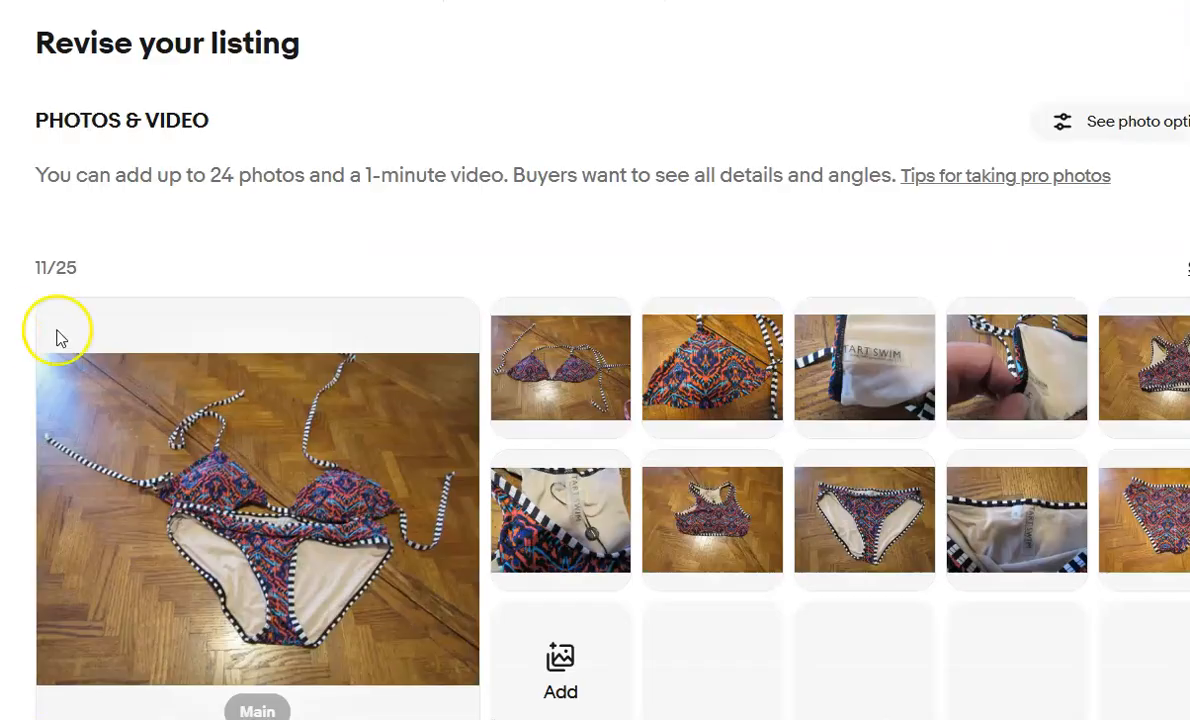
Copy and clear the Tart Swim bikini listing's note on condition and the two tops, and generate an AI description in its place
scroll(56, 338, down, 15)
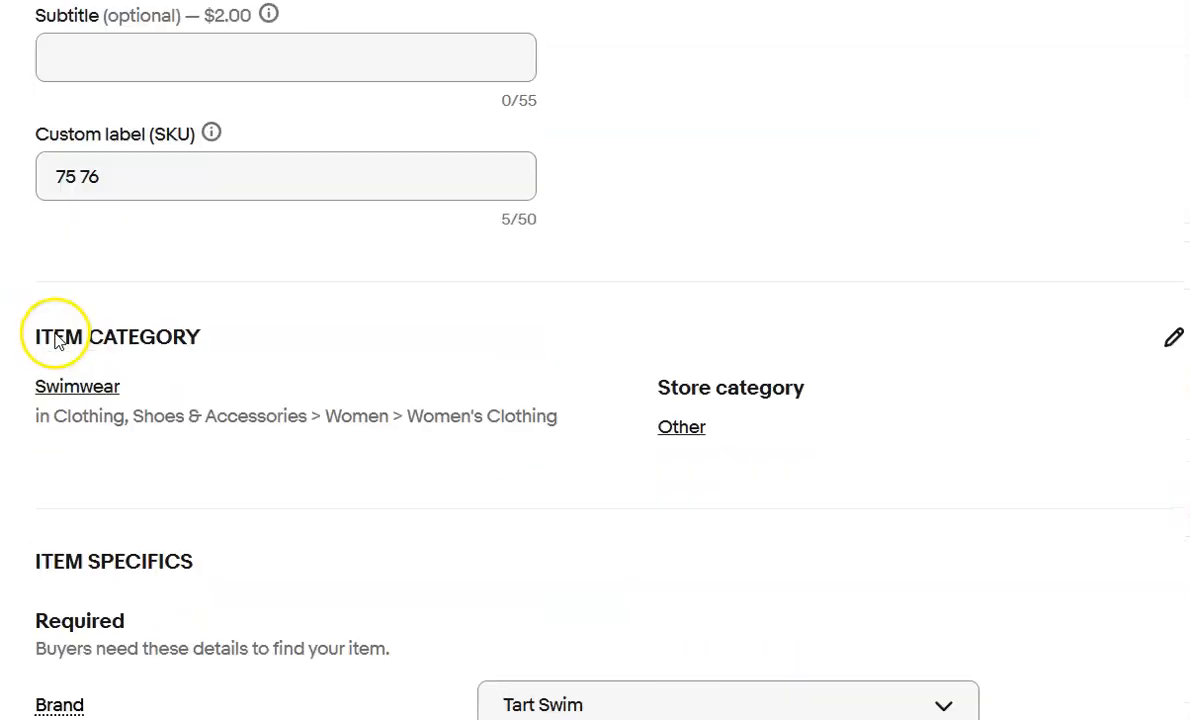
scroll(45, 352, down, 14)
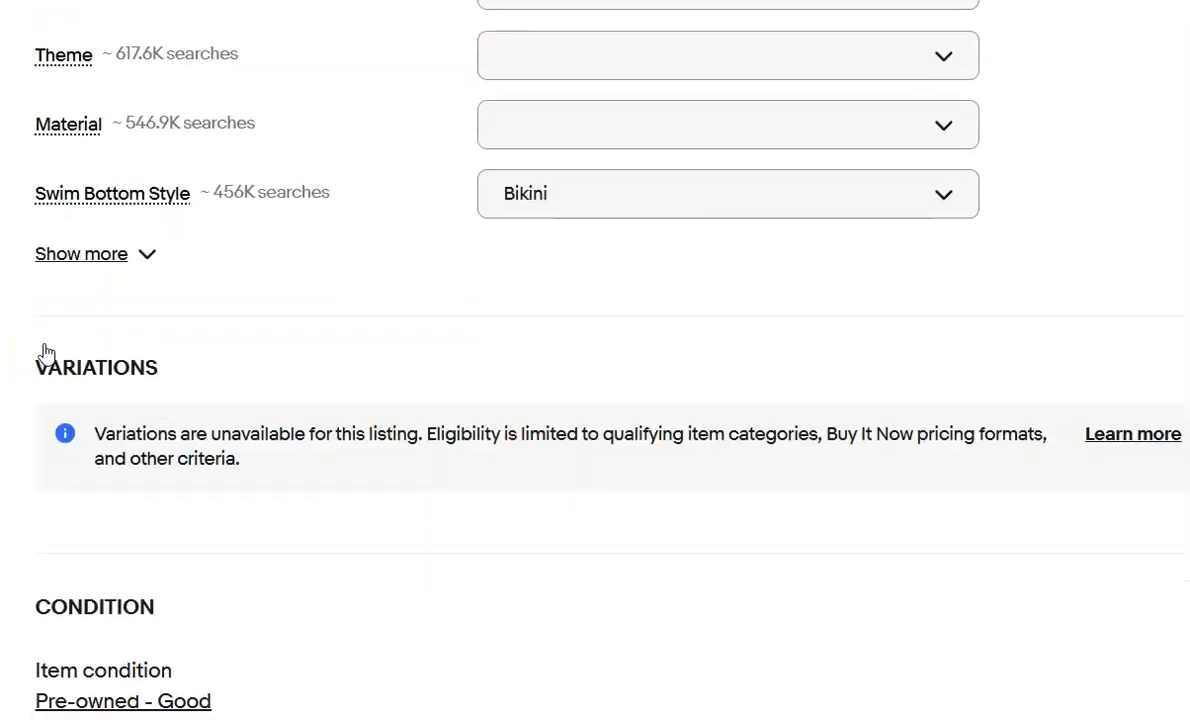
drag(1131, 393, 45, 395)
key(ctrl+c)
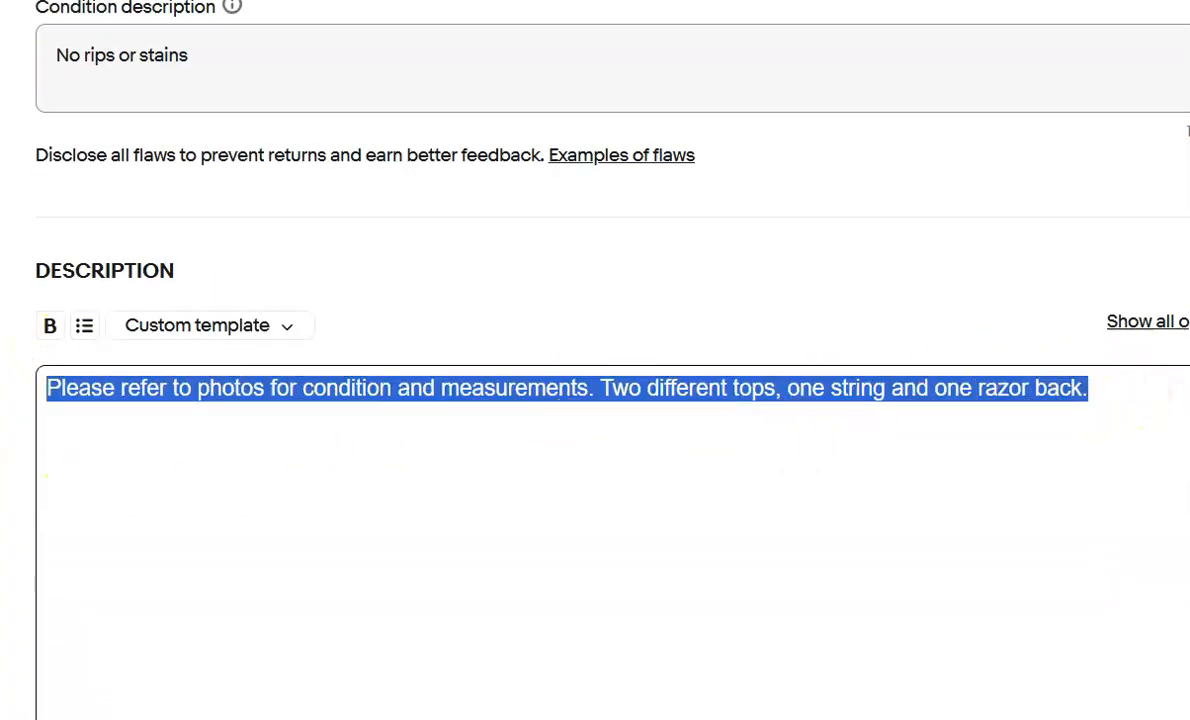
key(BackSpace)
scroll(778, 454, down, 1)
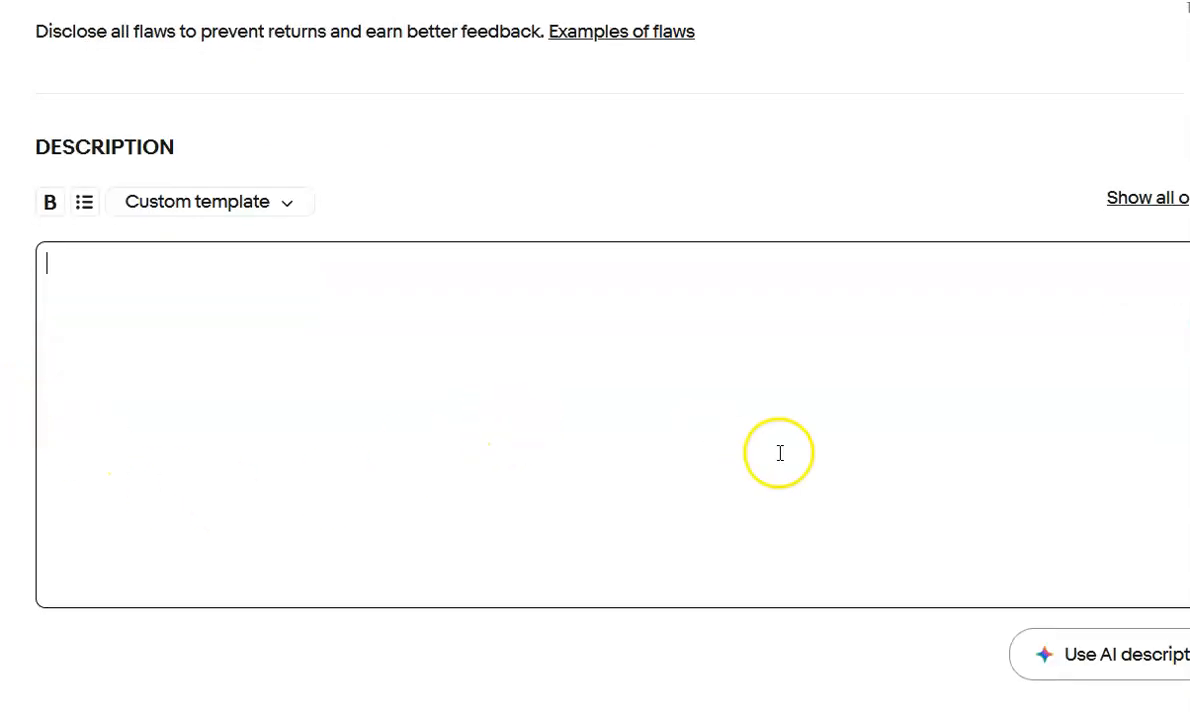
click(1105, 656)
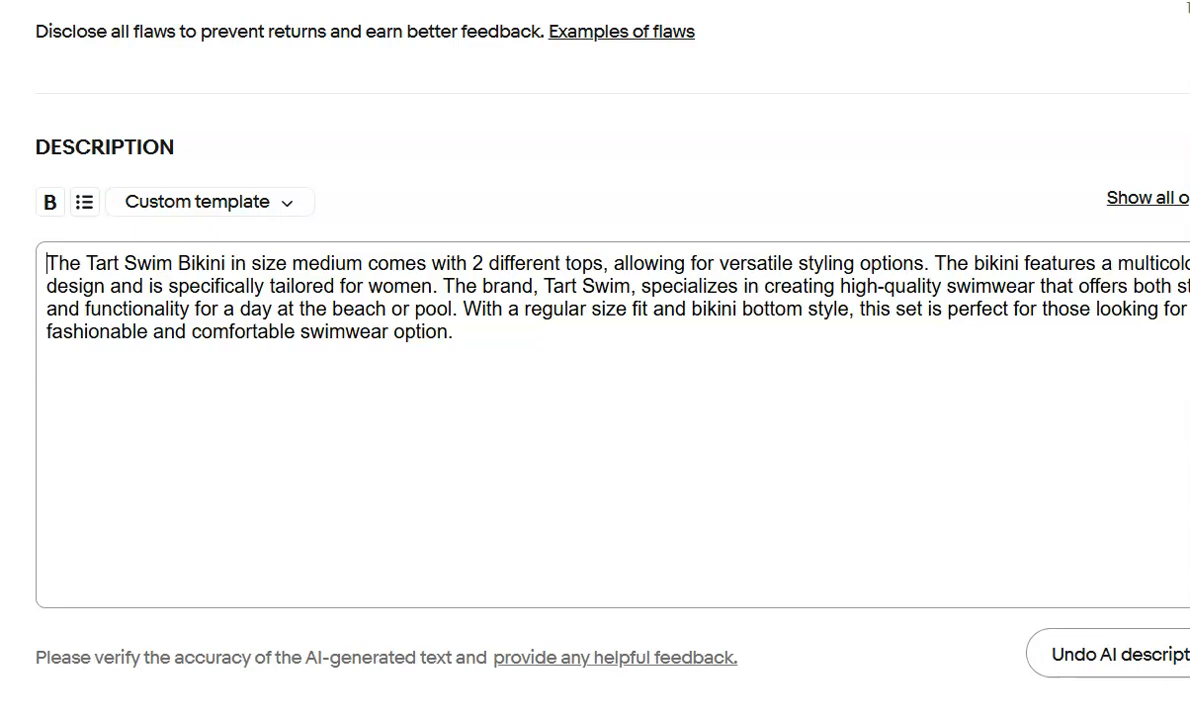
Paste the copied note on condition and the two tops above the Tart Swim bikini's generated description, separated by a blank line
key(Return)
key(Return)
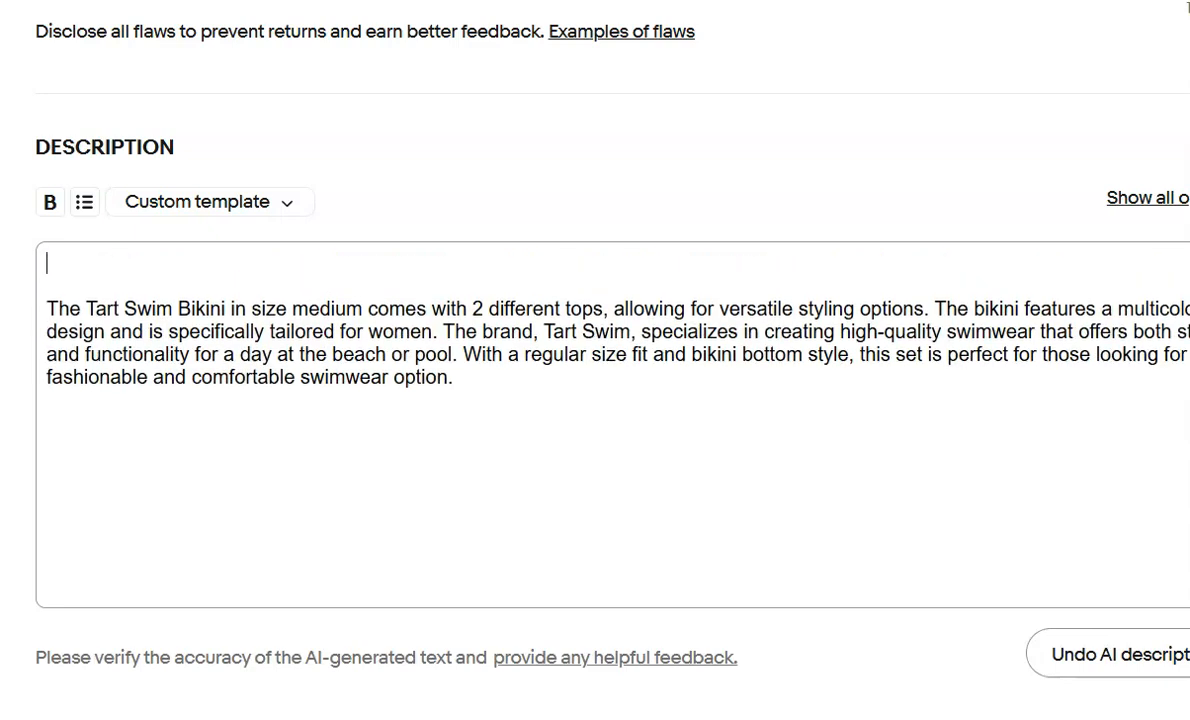
key(ctrl+v)
scroll(606, 318, down, 9)
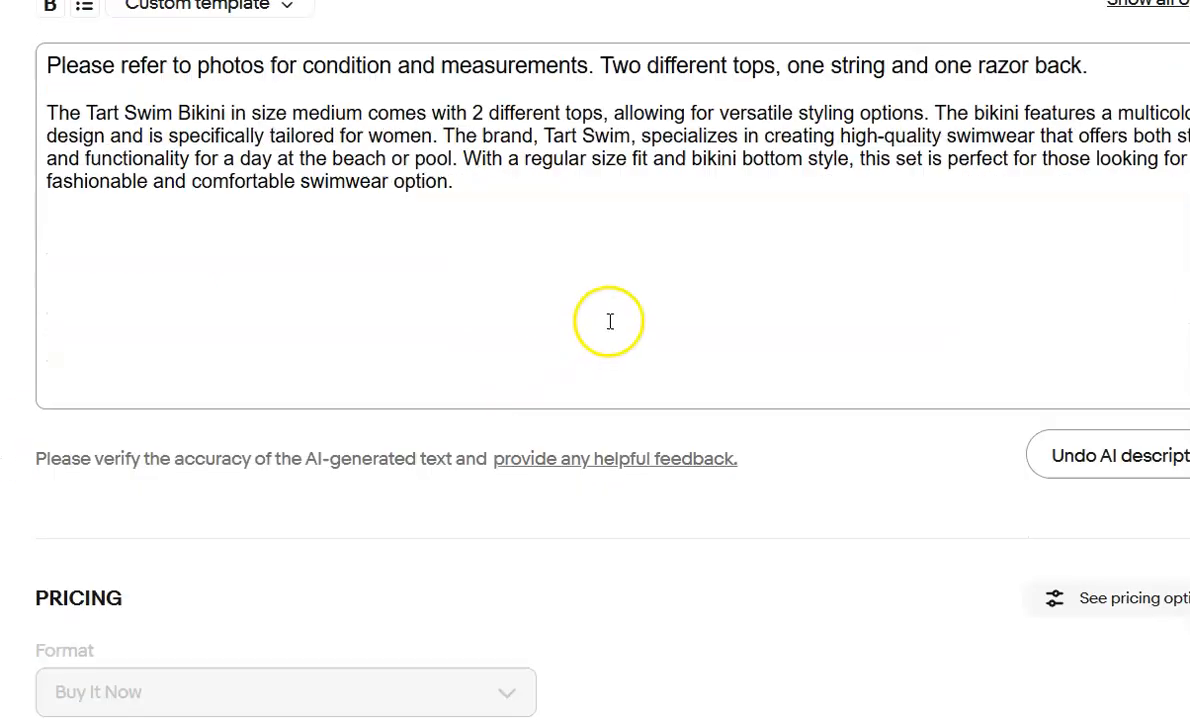
scroll(604, 313, down, 4)
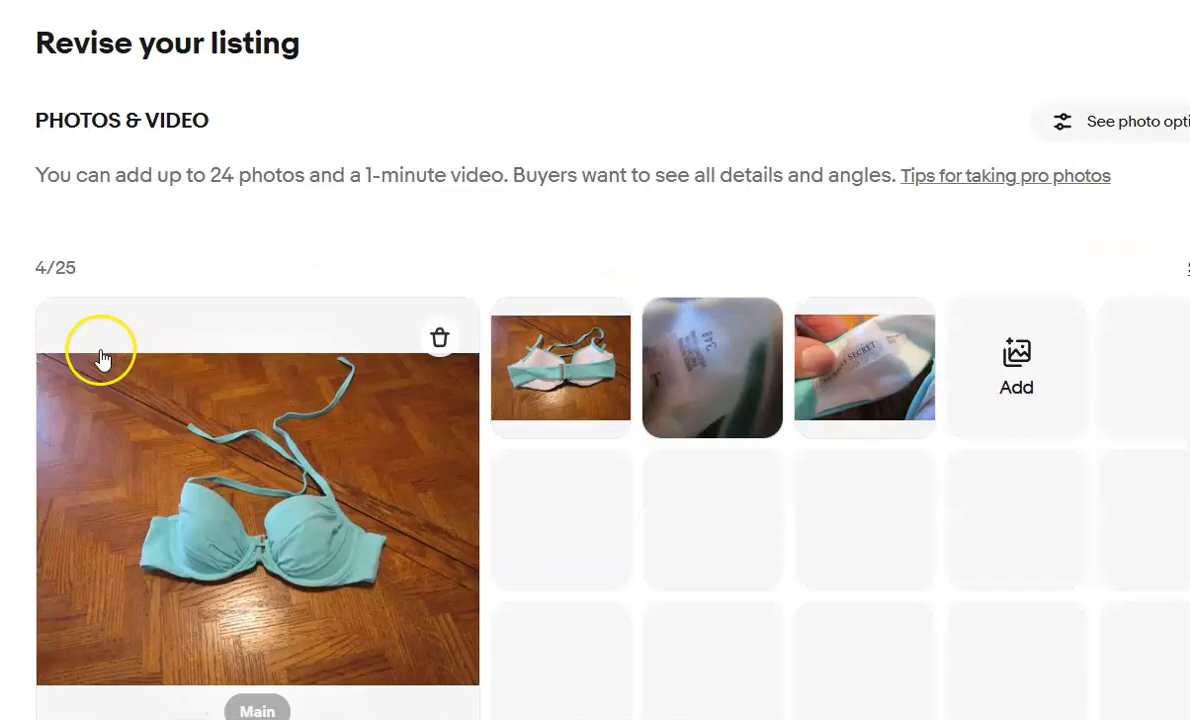
Copy and clear the light blue halter bikini top listing's condition-and-measurements line, and generate an AI description in its place
scroll(98, 359, down, 5)
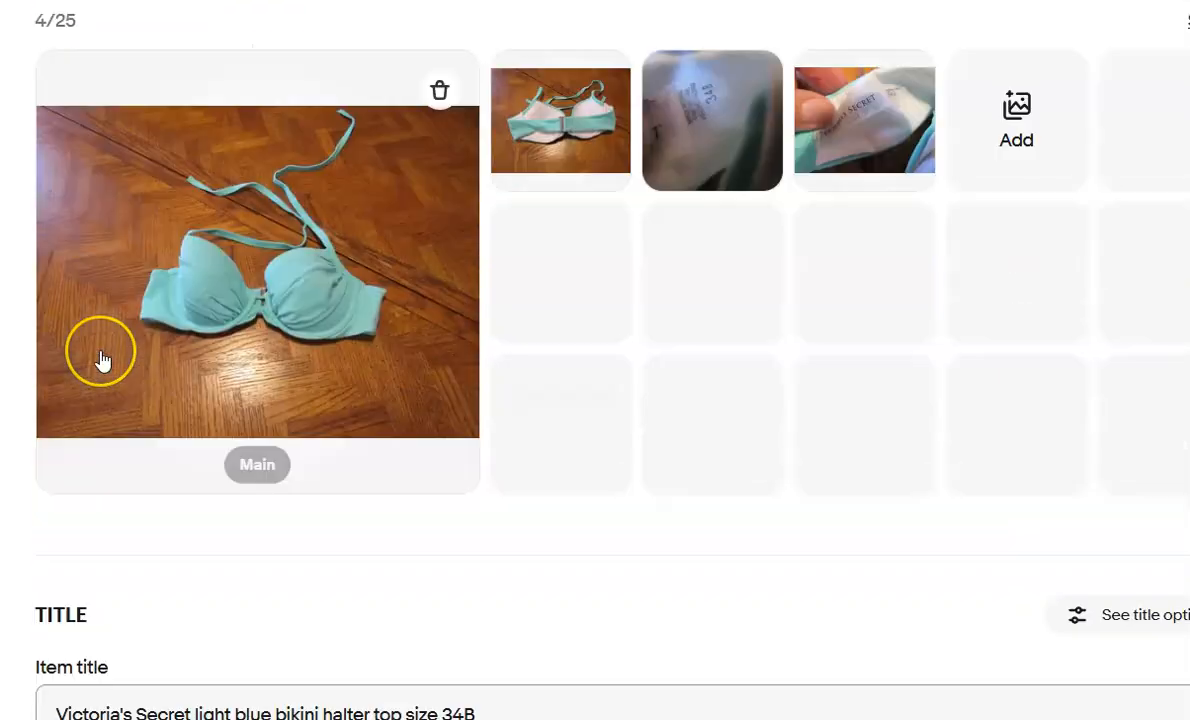
scroll(102, 360, down, 10)
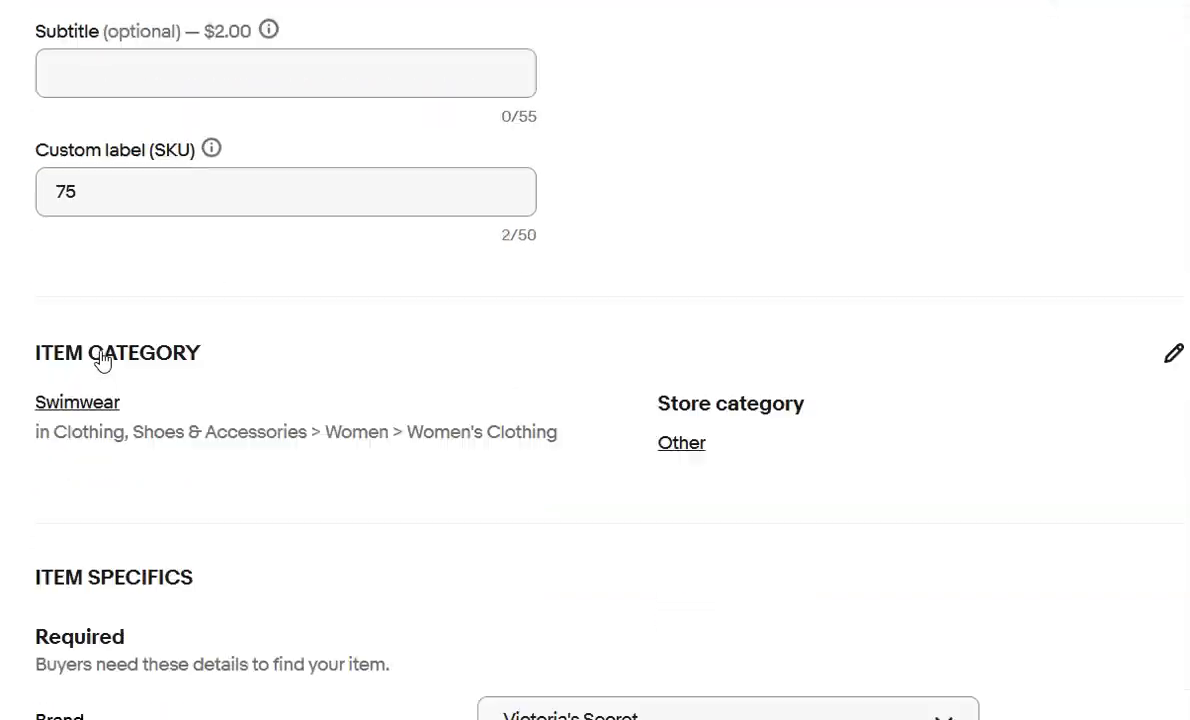
scroll(102, 360, down, 10)
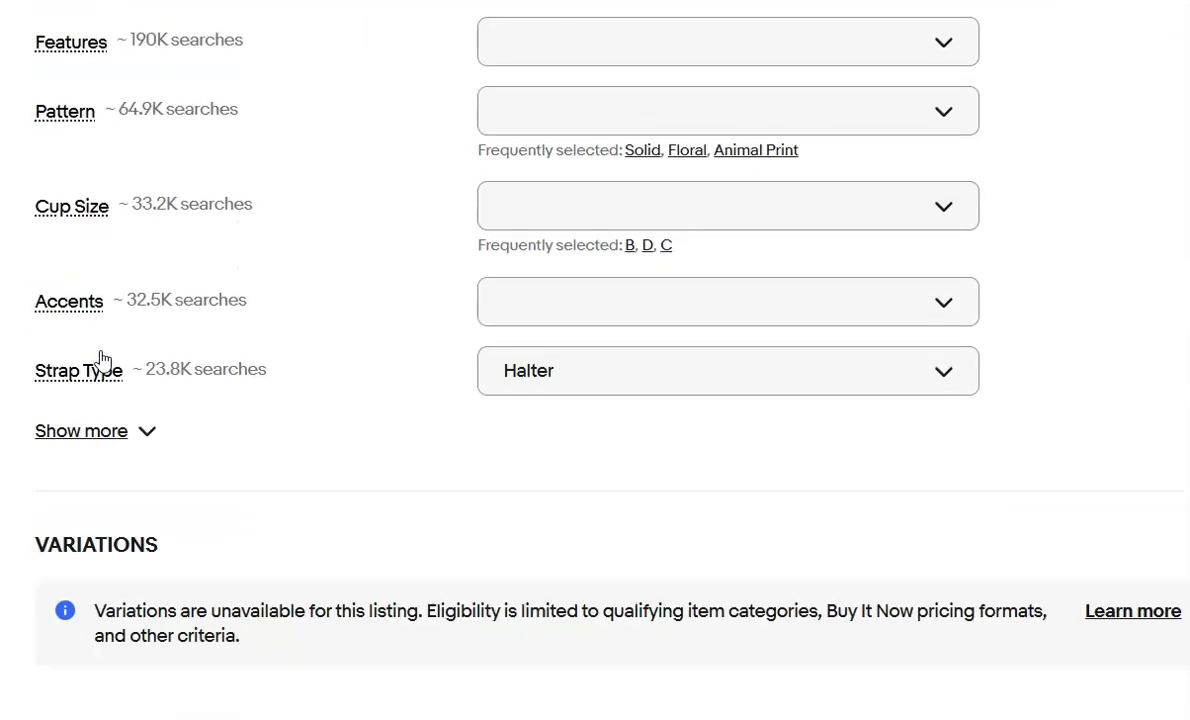
scroll(100, 360, down, 5)
drag(552, 375, 46, 301)
key(ctrl+c)
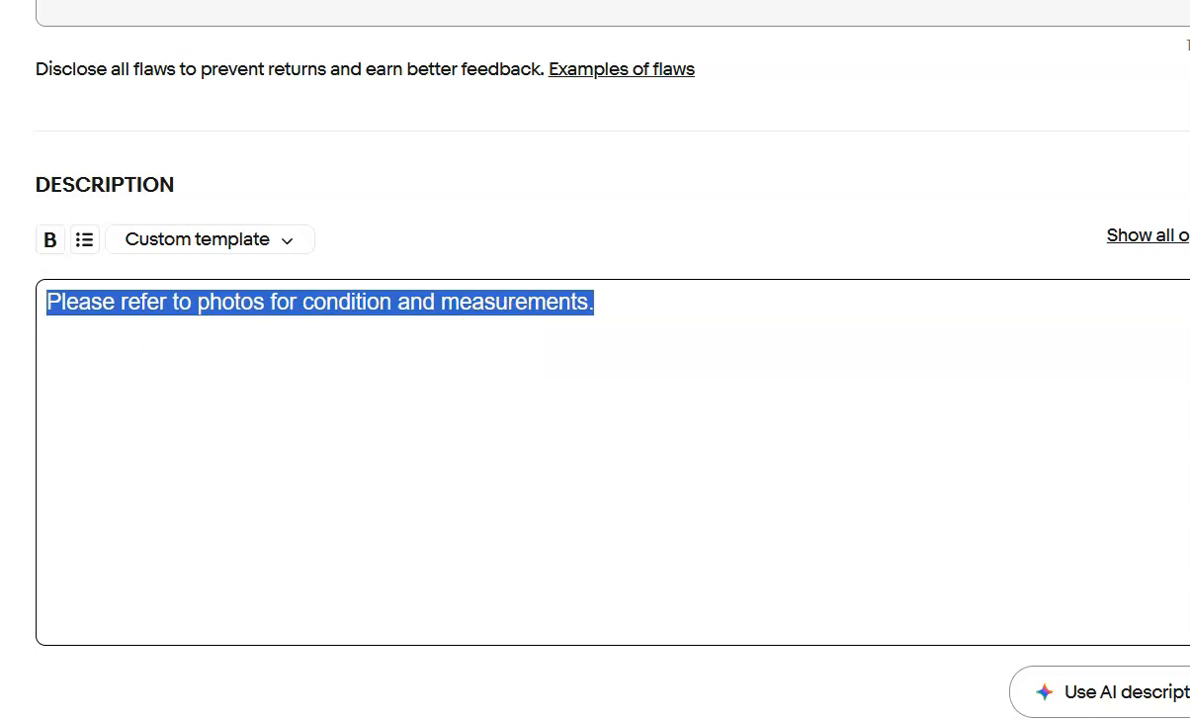
key(BackSpace)
scroll(327, 454, down, 2)
click(1182, 450)
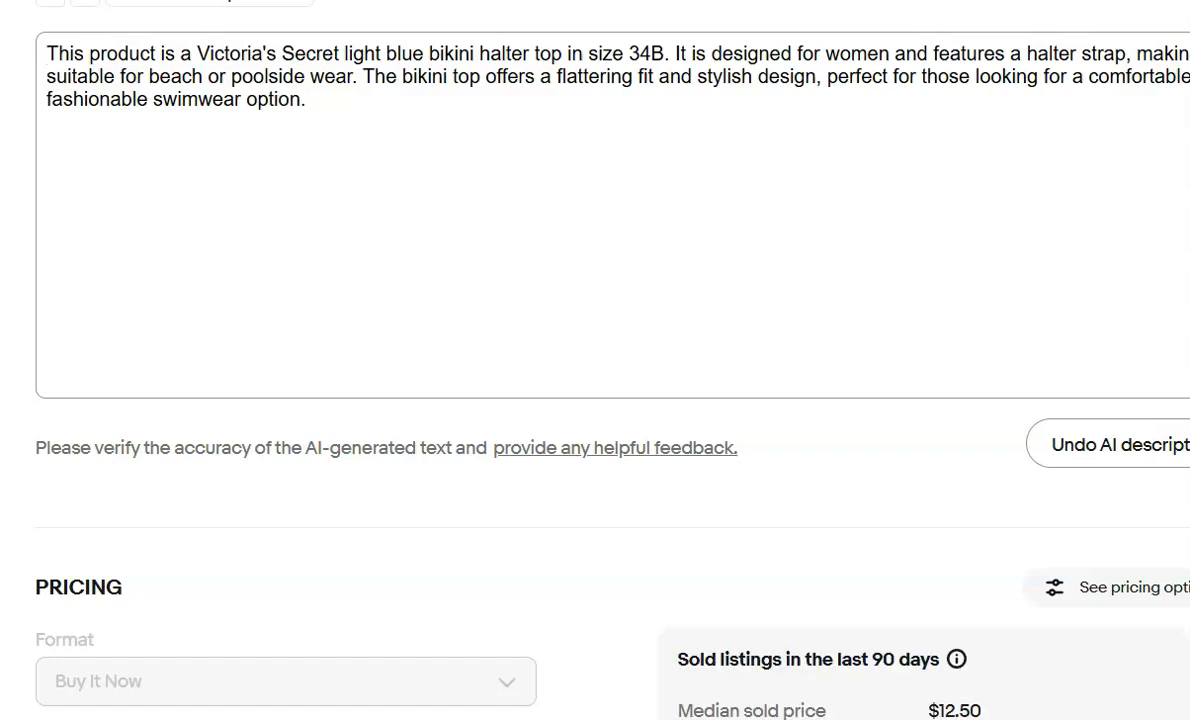
Paste the copied condition-and-measurements line above the light blue halter top's generated description, separated by a blank line
key(Return)
key(Return)
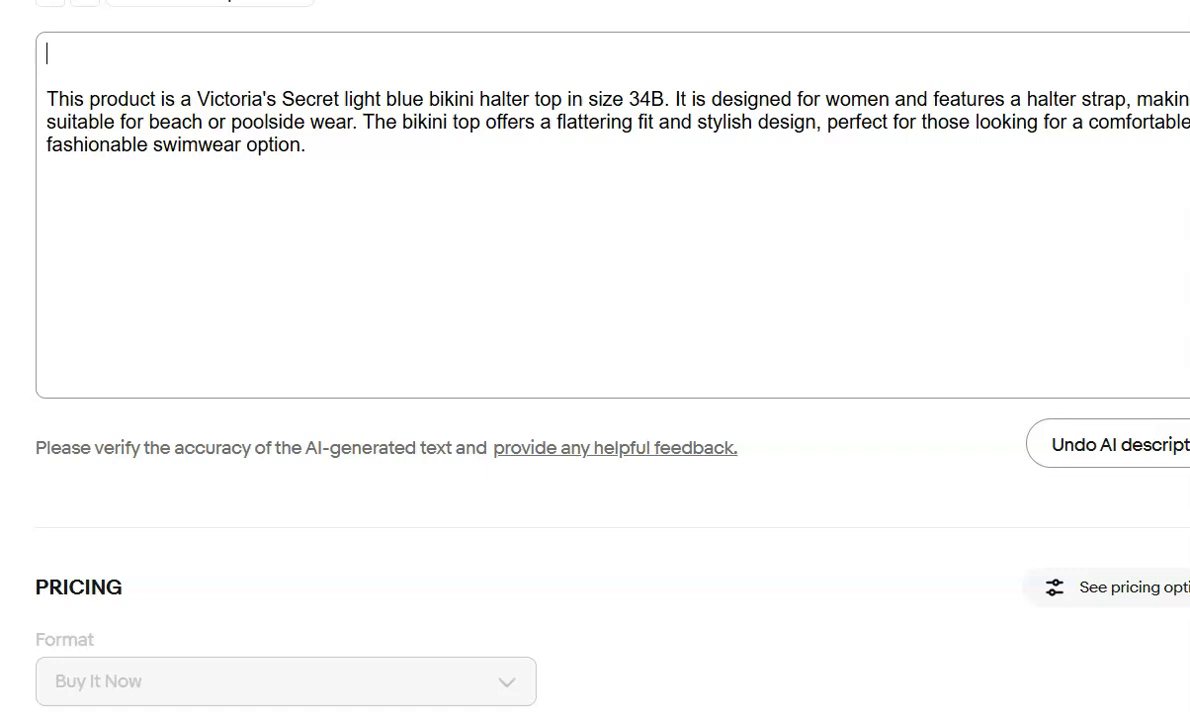
key(ctrl+v)
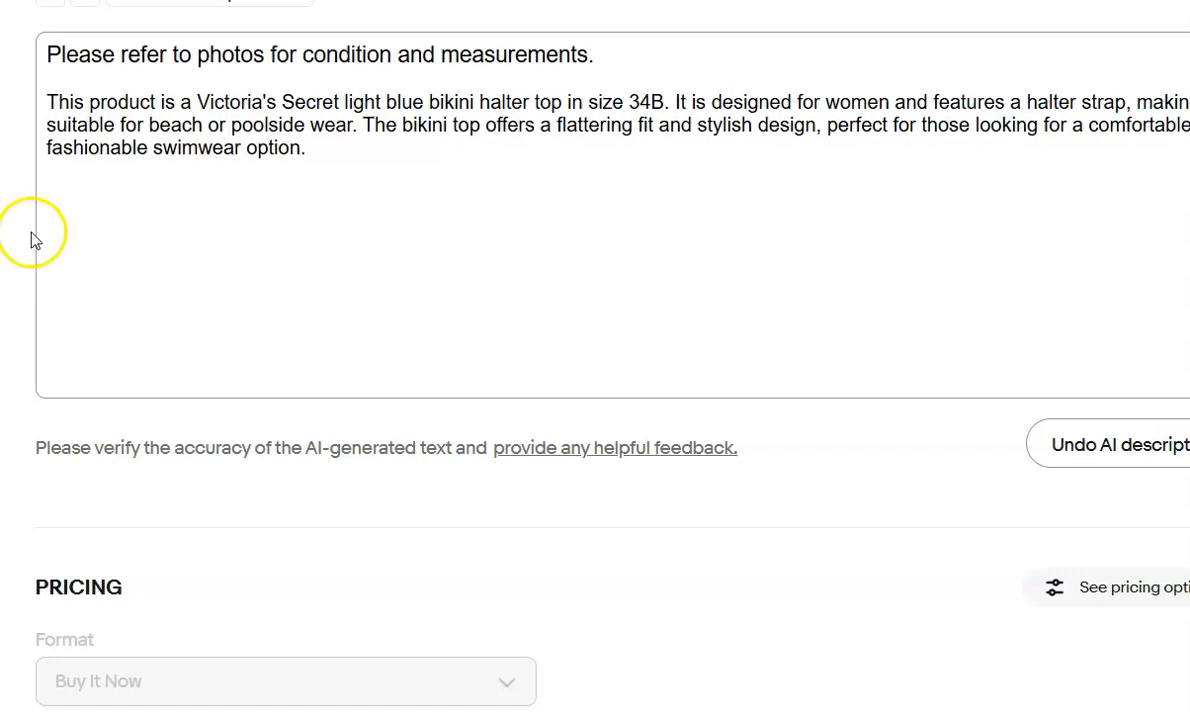
scroll(194, 266, down, 8)
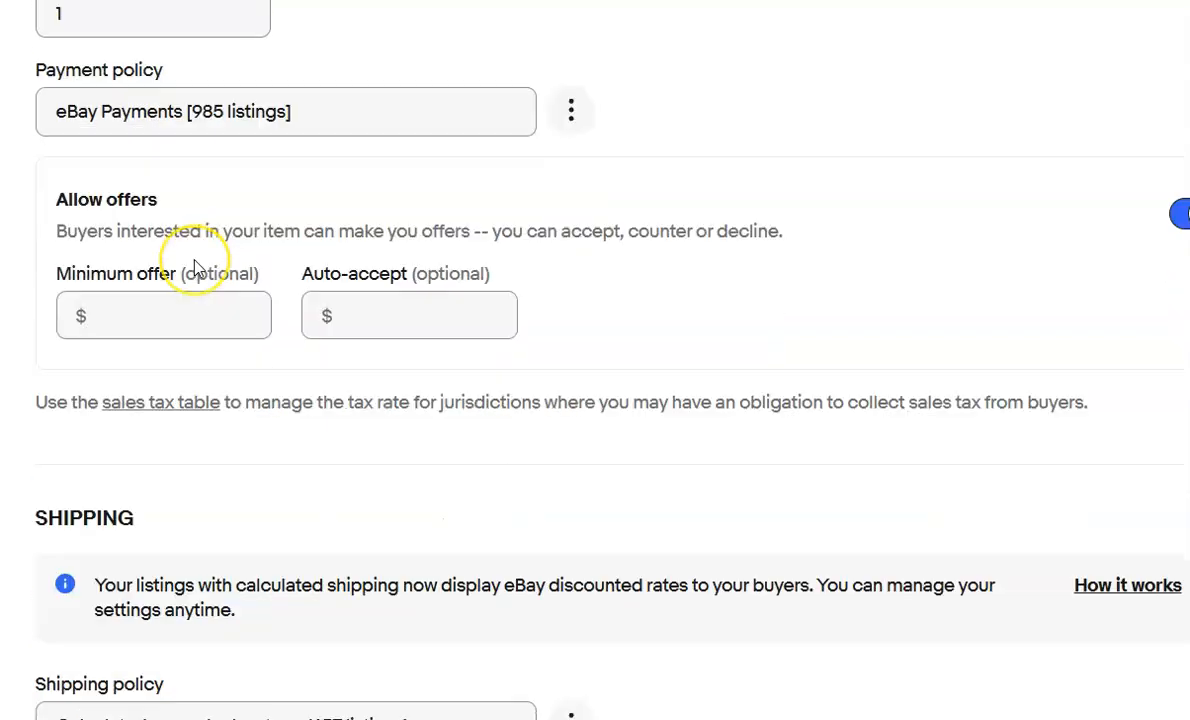
scroll(196, 268, down, 2)
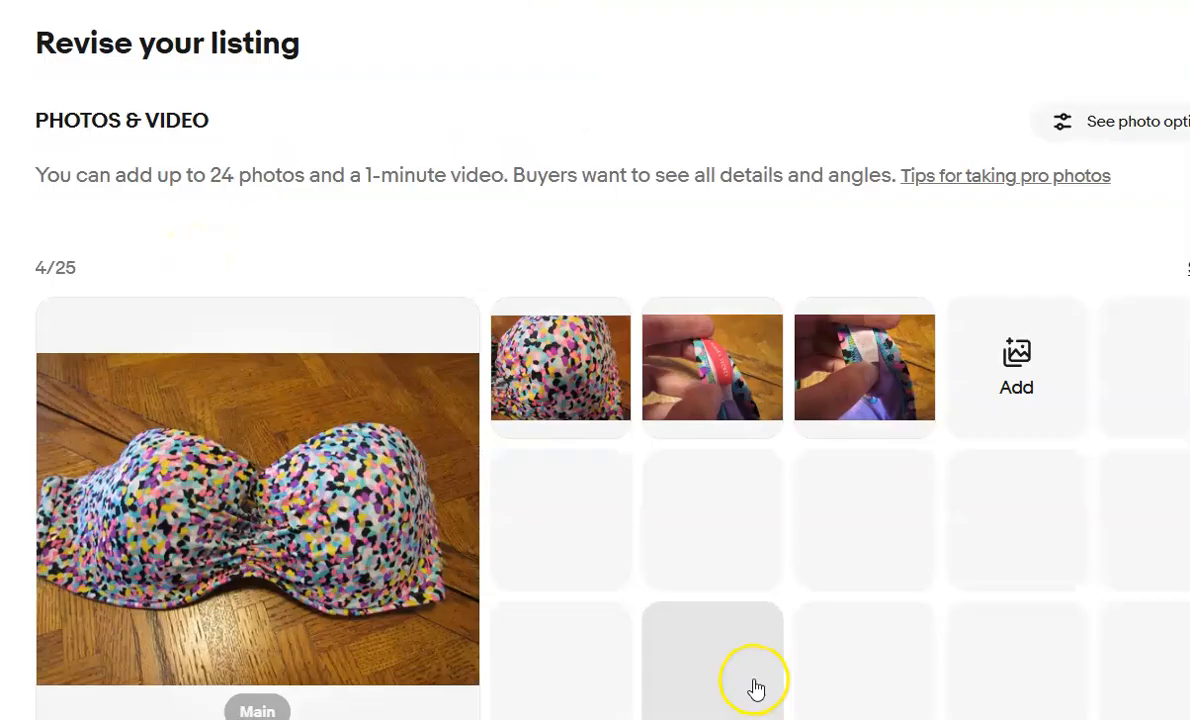
Set the Swim Bottom Style item specific of the multicolor polka dot bikini top listing to Bikini
scroll(752, 688, down, 8)
scroll(752, 666, down, 10)
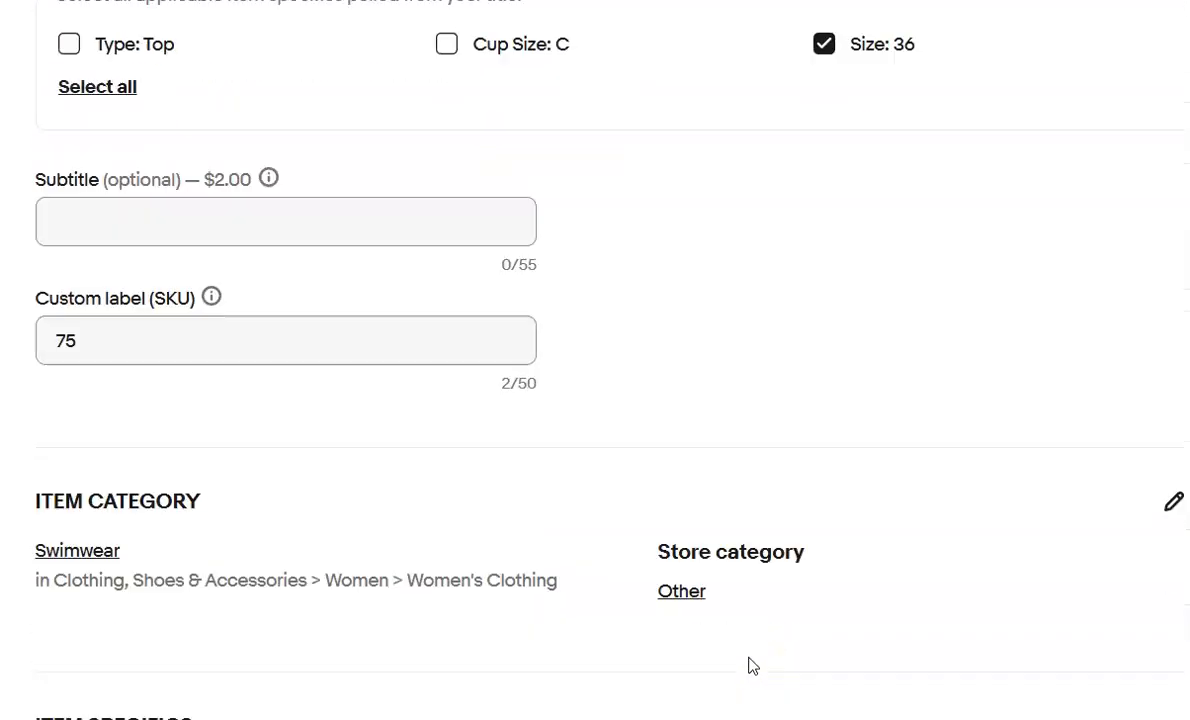
scroll(752, 666, down, 6)
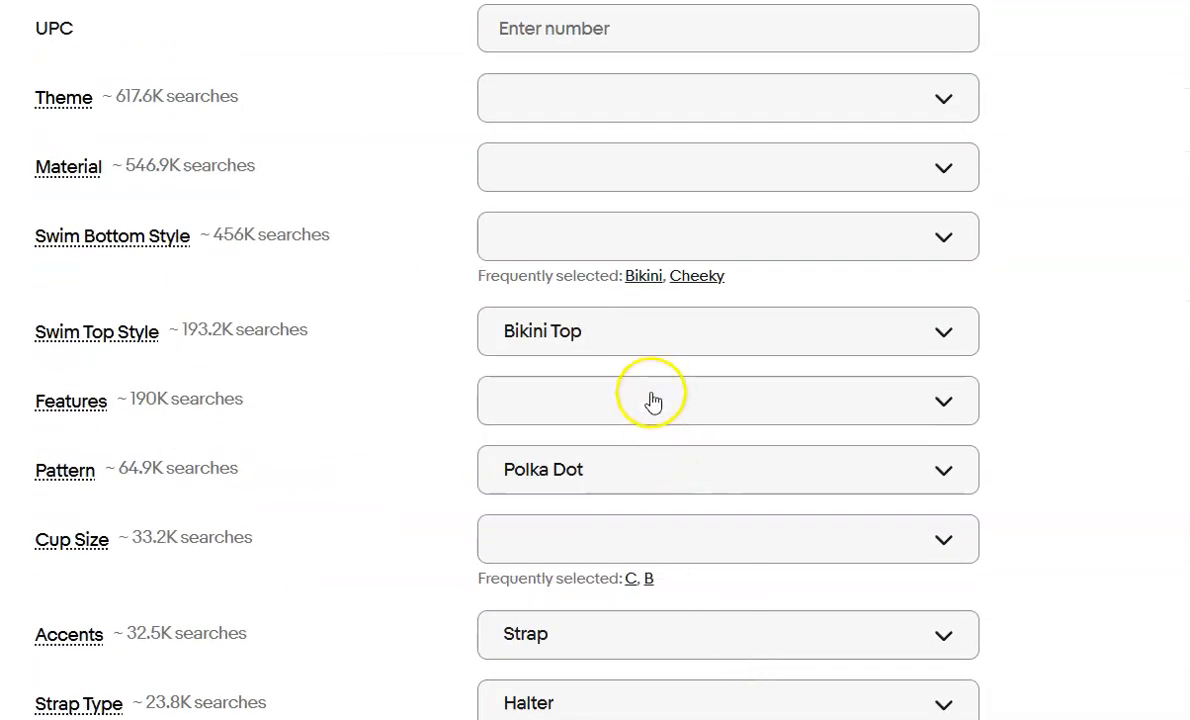
click(645, 275)
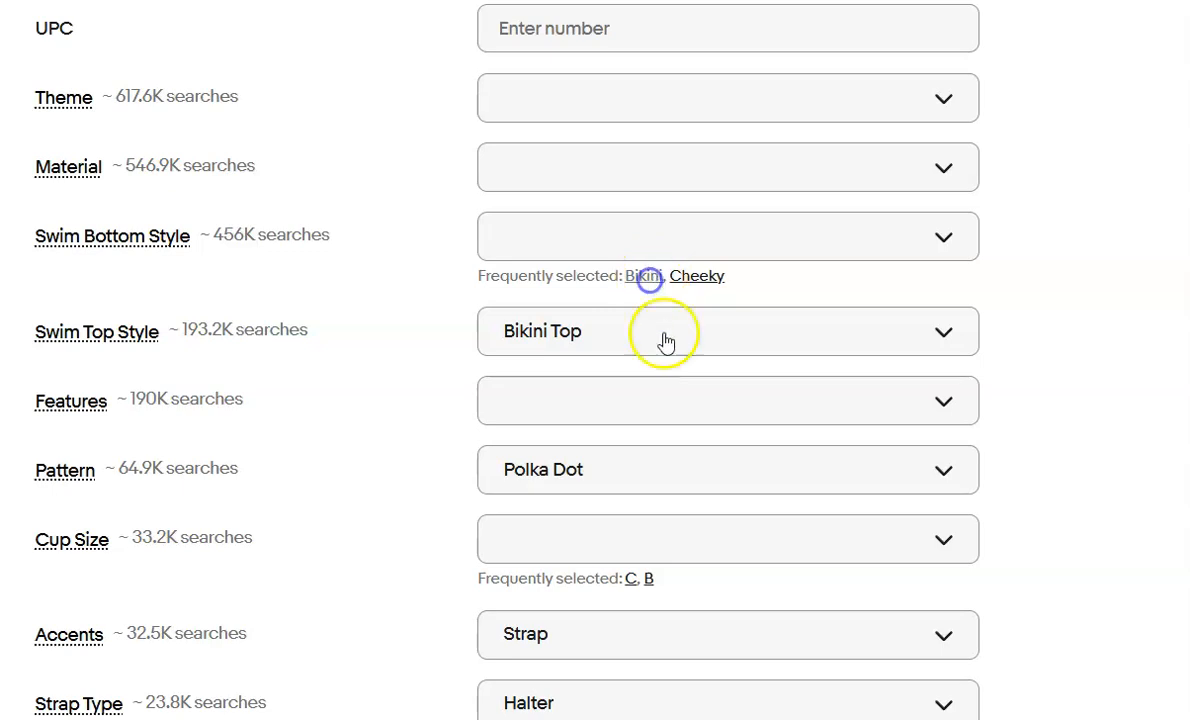
Copy and clear the polka dot bikini top listing's "Please refer to photos for condition." line, and generate an AI description in its place
scroll(691, 404, down, 3)
scroll(691, 404, down, 10)
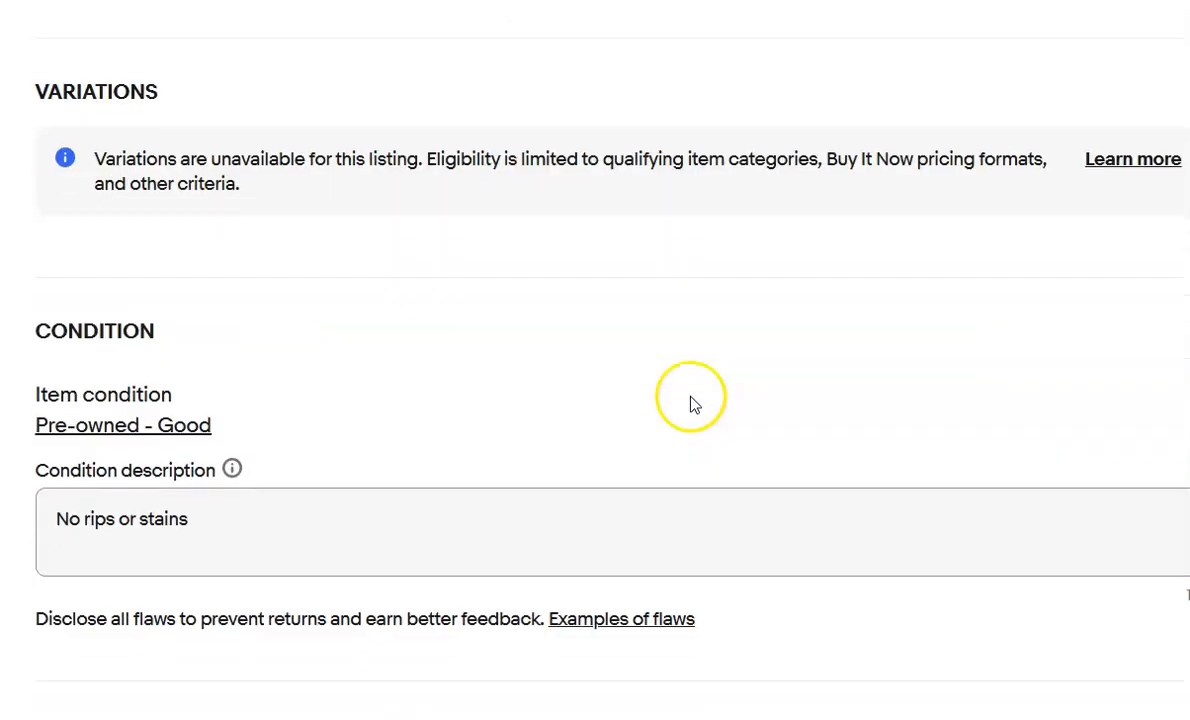
triple_click(544, 506)
key(ctrl+c)
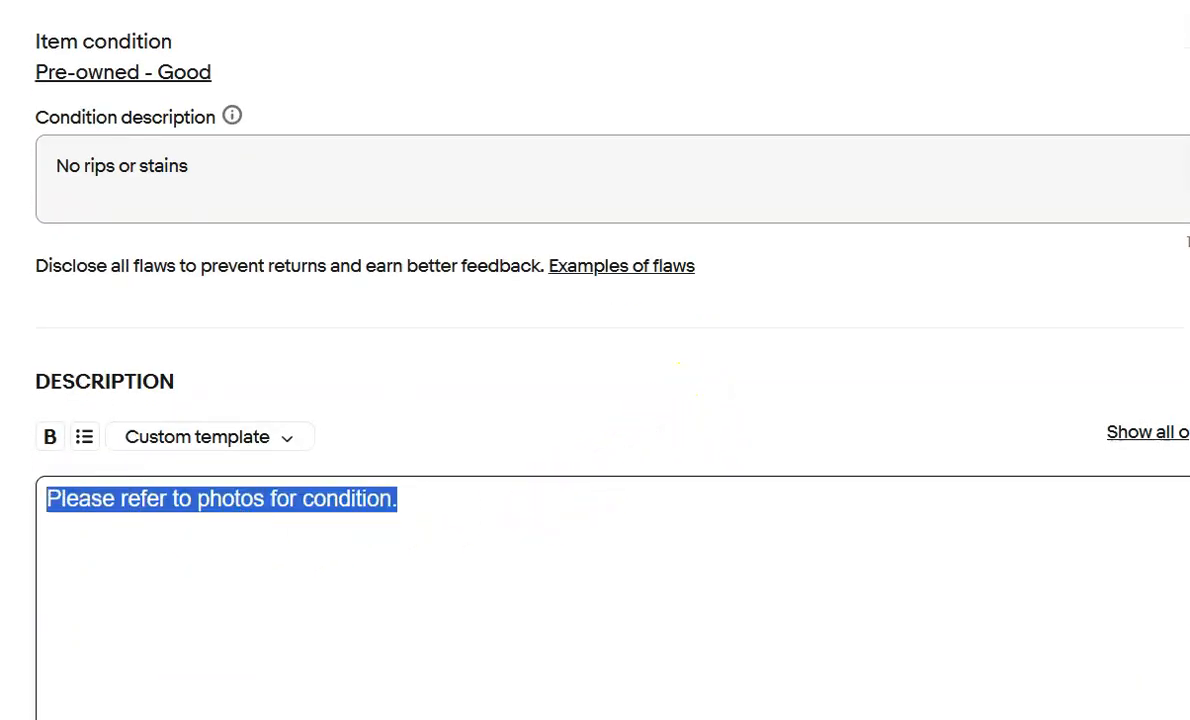
key(BackSpace)
scroll(125, 502, down, 3)
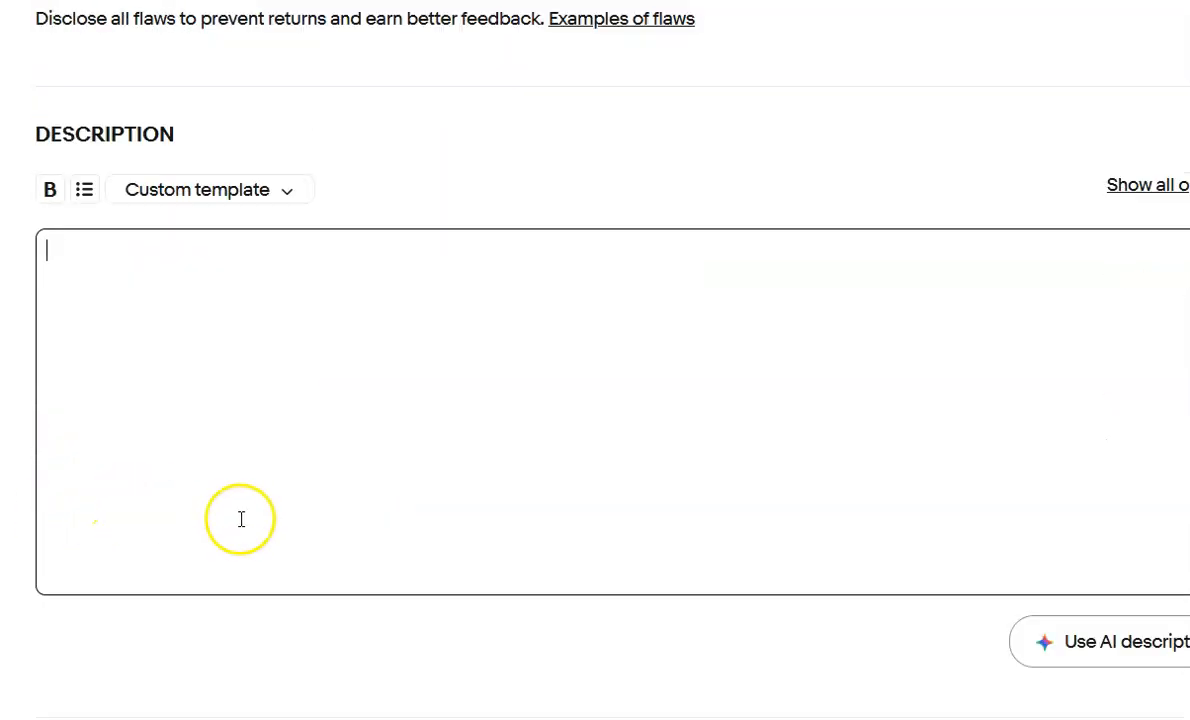
click(1106, 642)
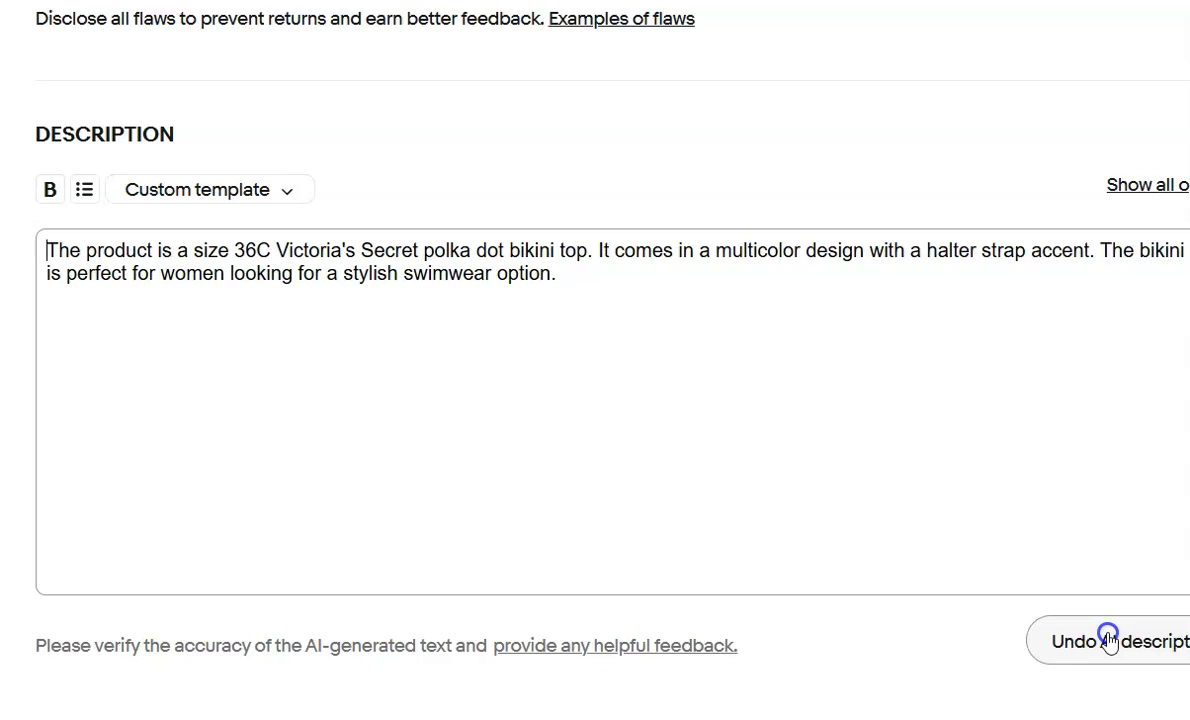
Paste the copied condition line above the polka dot bikini top's generated description, separated by a blank line
key(Return)
key(Return)
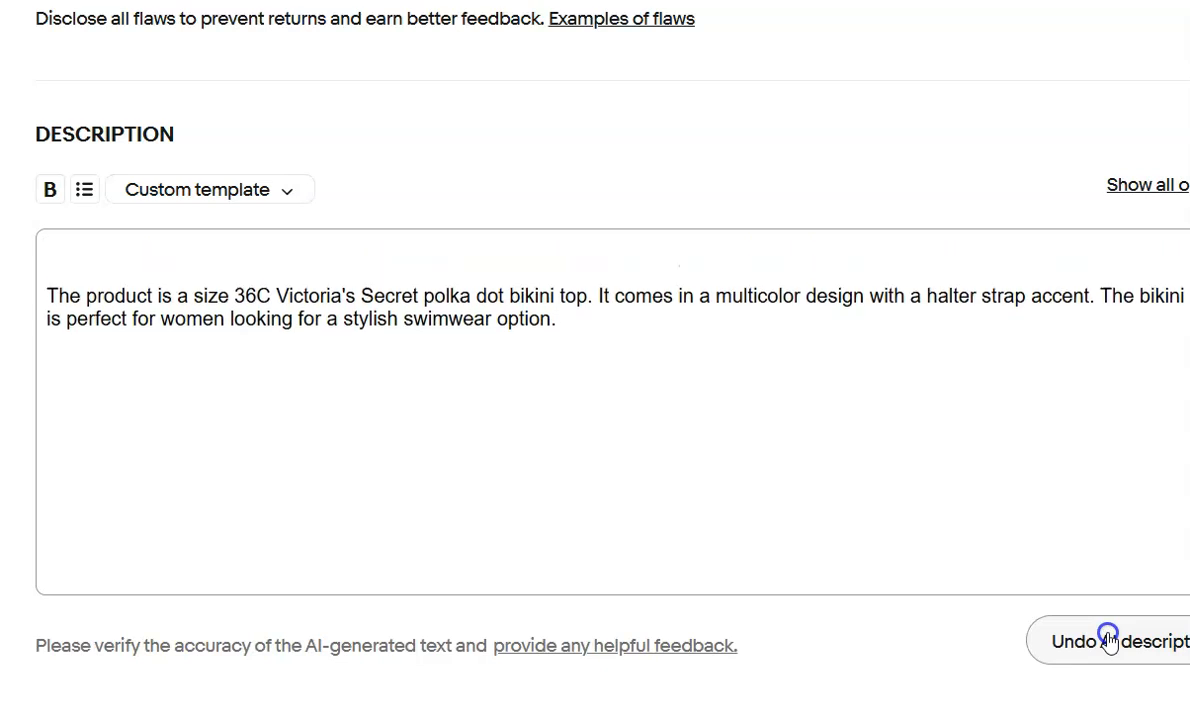
key(ctrl+v)
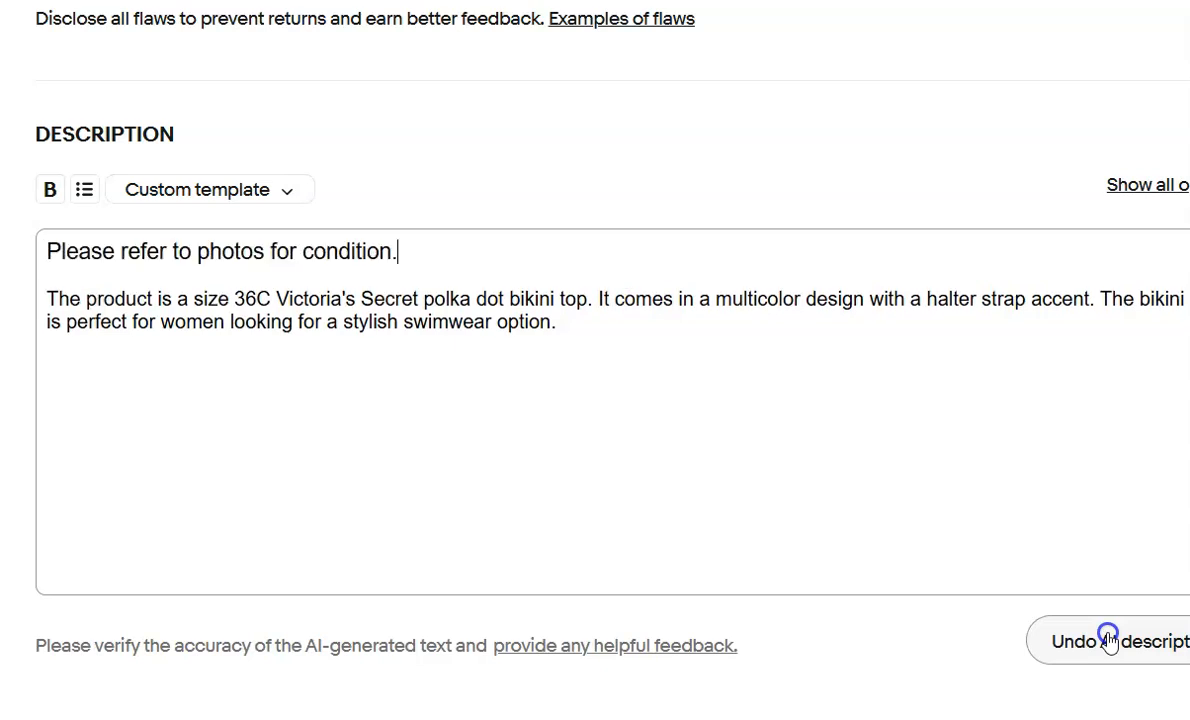
scroll(595, 400, down, 10)
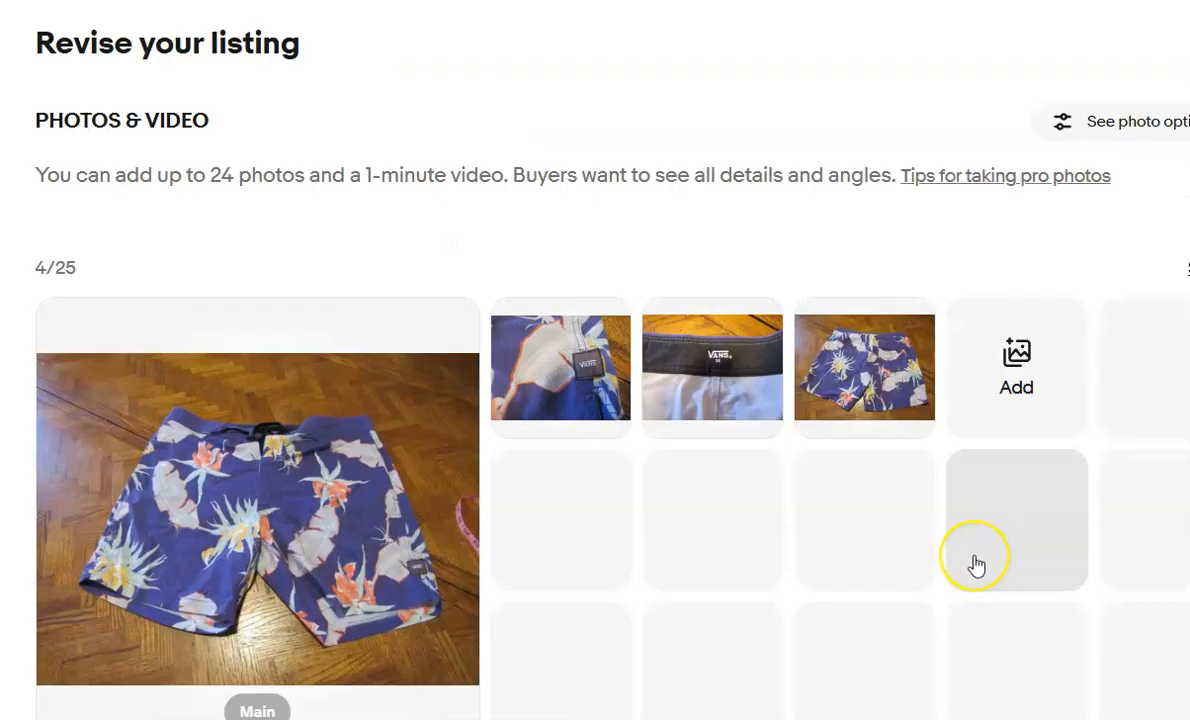
Set the Pattern item specific of the blue Vans swim trunks listing to Floral
scroll(977, 566, down, 6)
scroll(977, 566, down, 5)
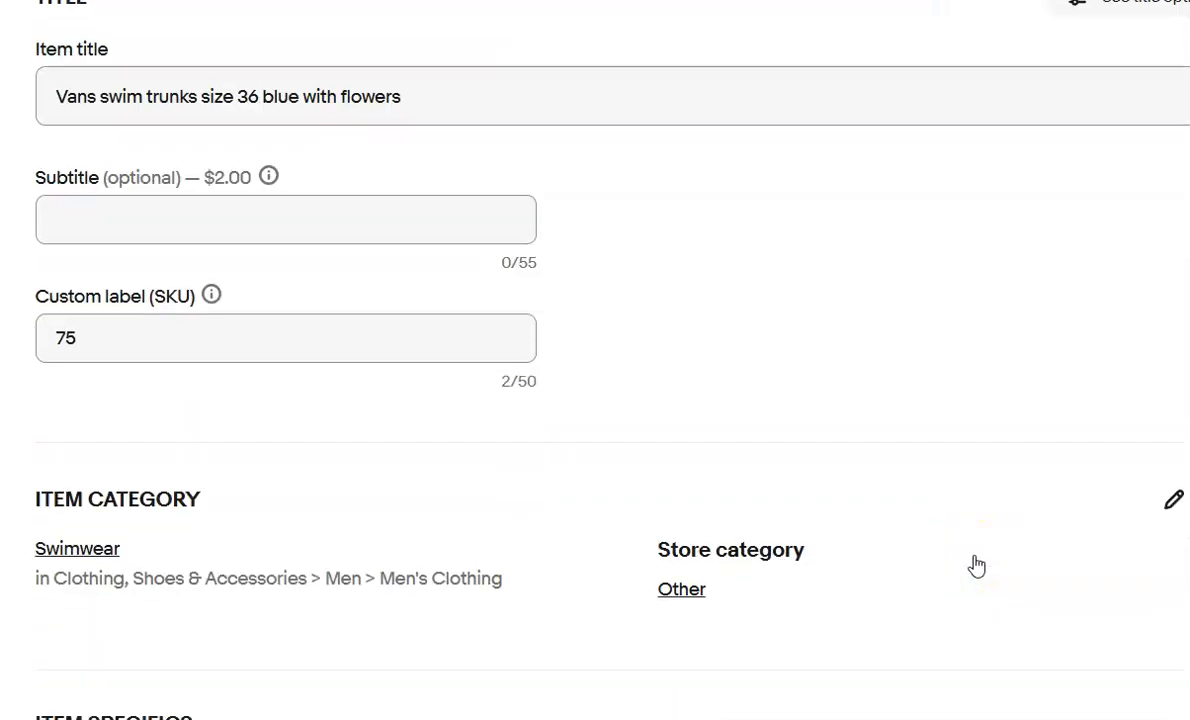
scroll(977, 566, down, 8)
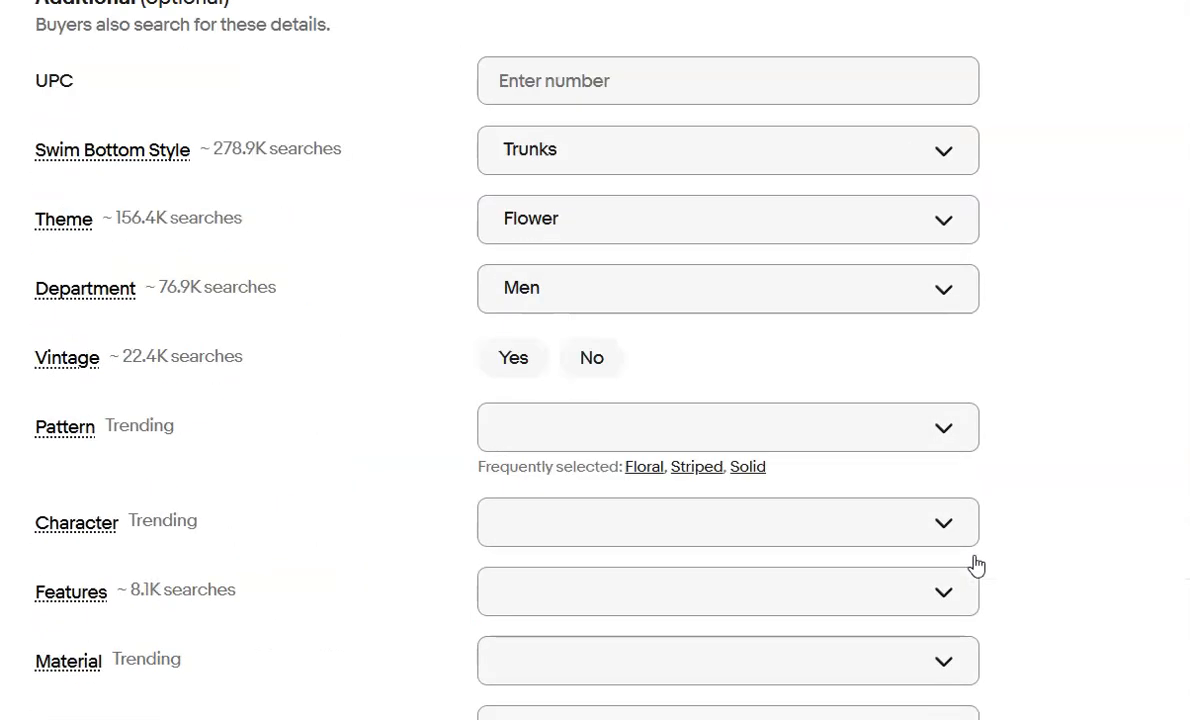
scroll(977, 566, down, 4)
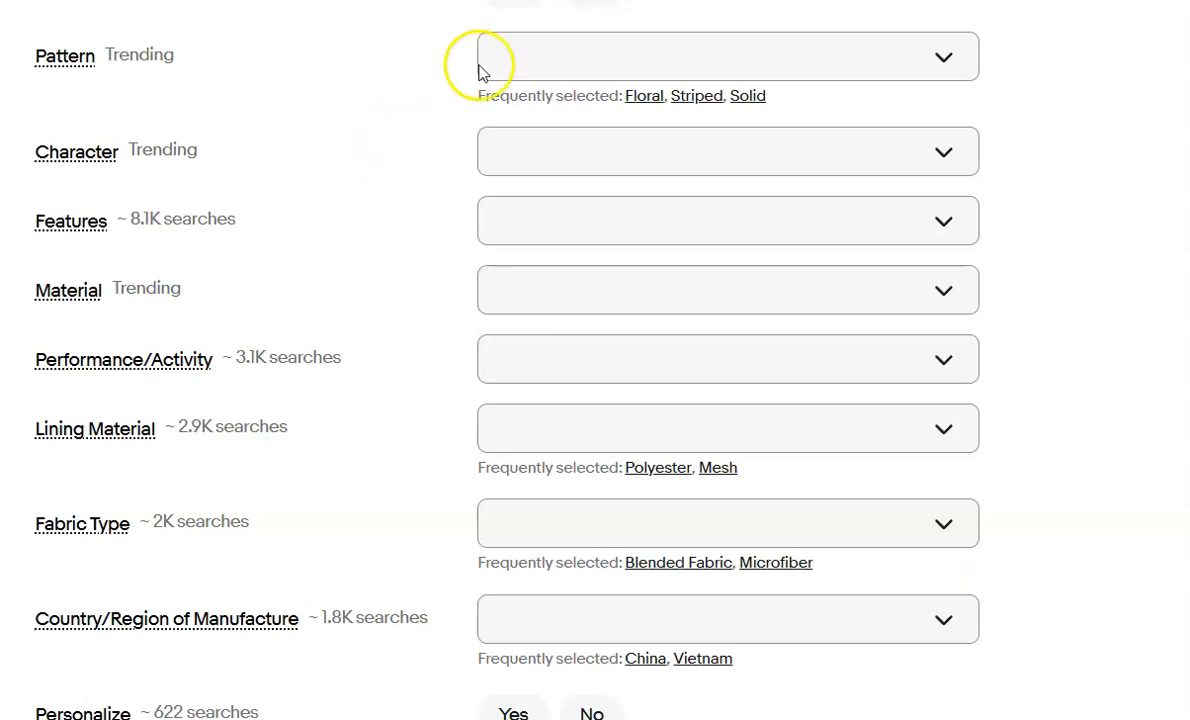
click(642, 97)
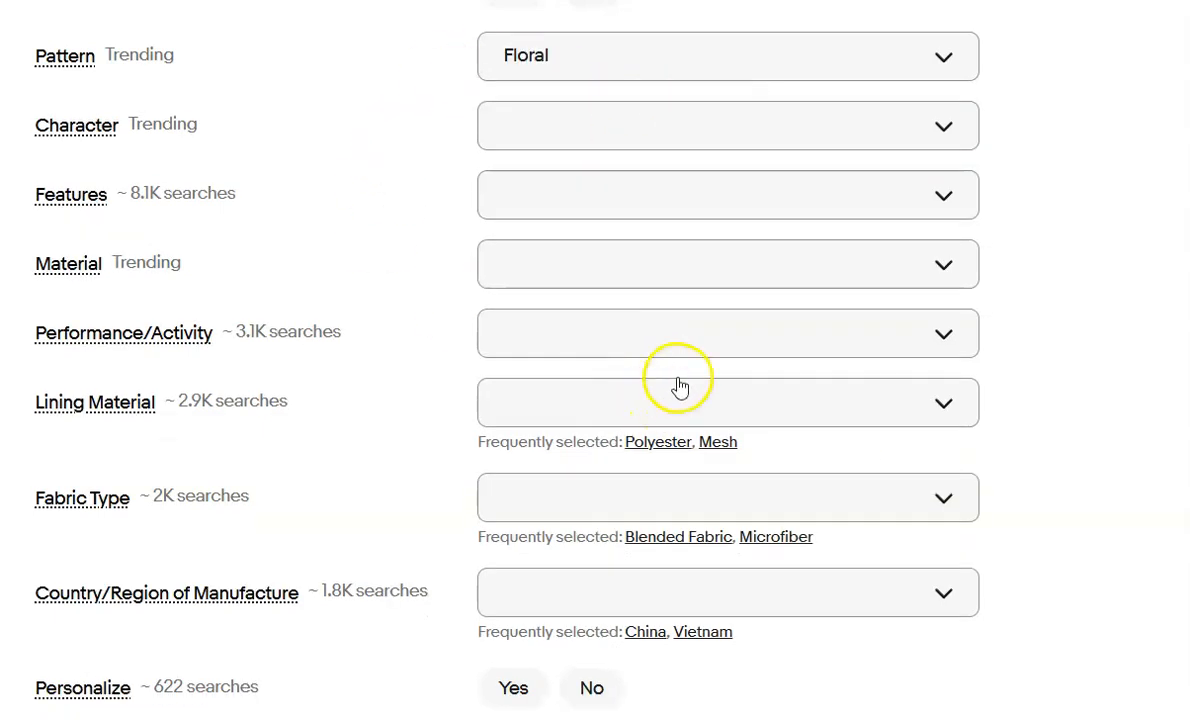
Copy and clear the Vans swim trunks' "Please refer to pictures for condition." line, and generate an AI description in its place
scroll(679, 386, down, 2)
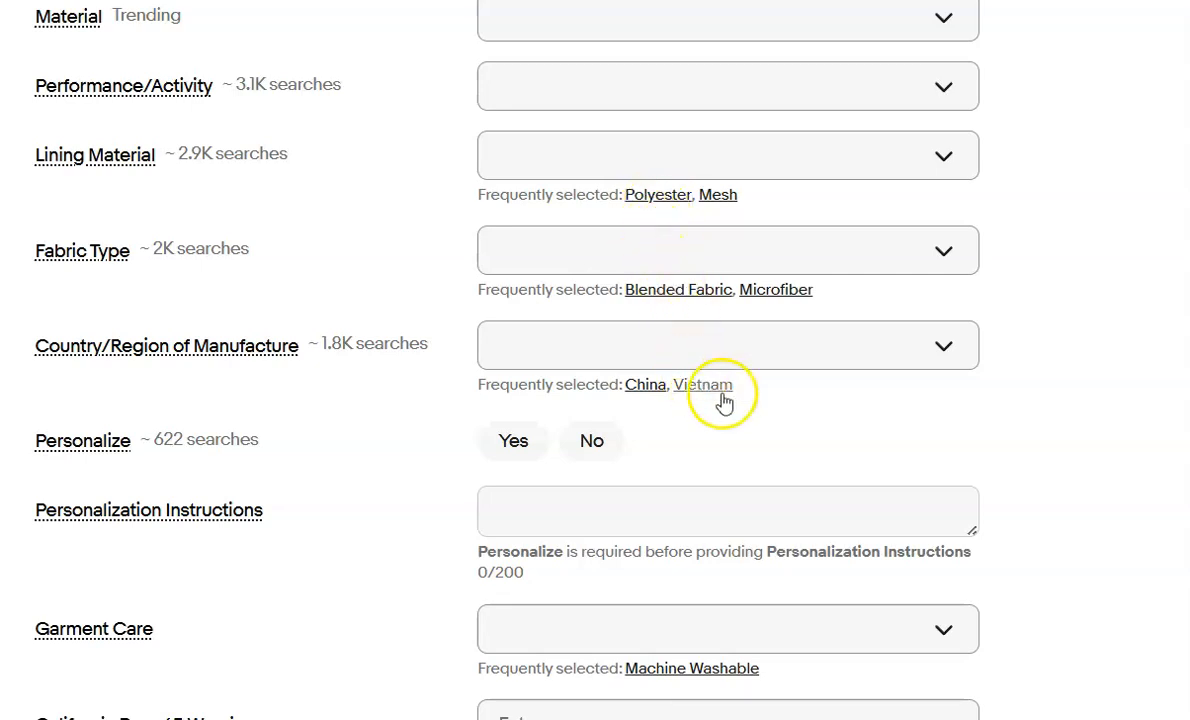
scroll(826, 453, down, 5)
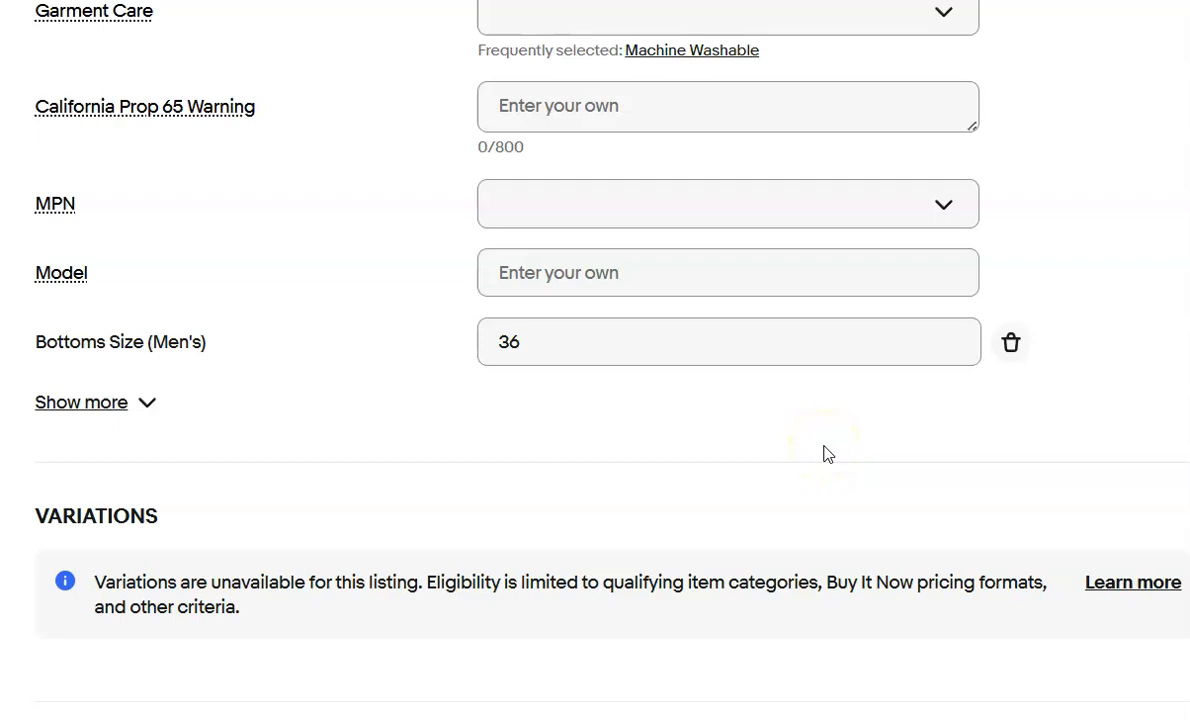
scroll(826, 453, down, 7)
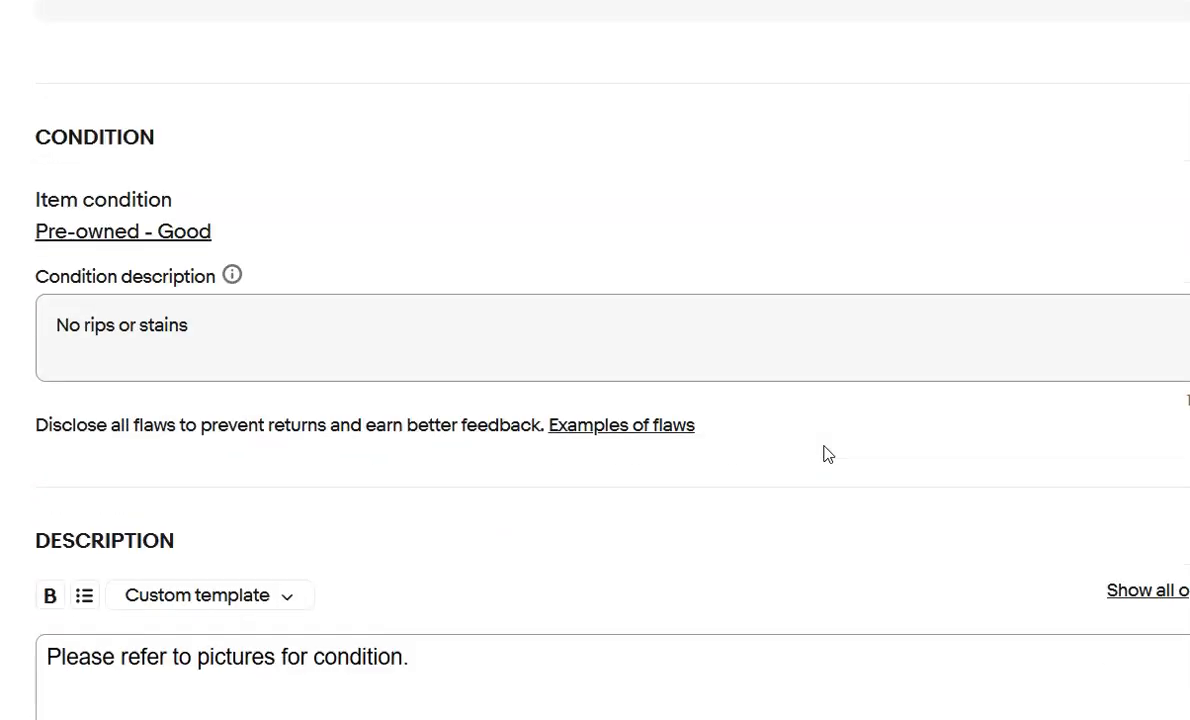
scroll(826, 446, down, 1)
triple_click(177, 300)
key(ctrl+c)
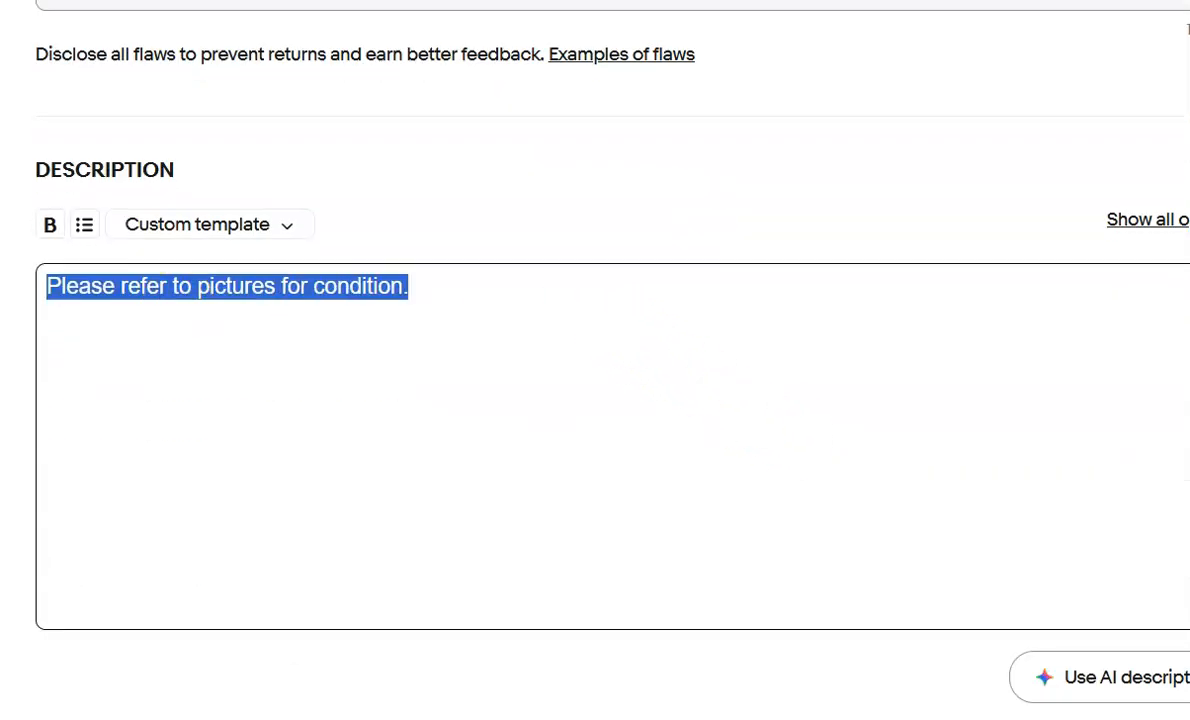
key(BackSpace)
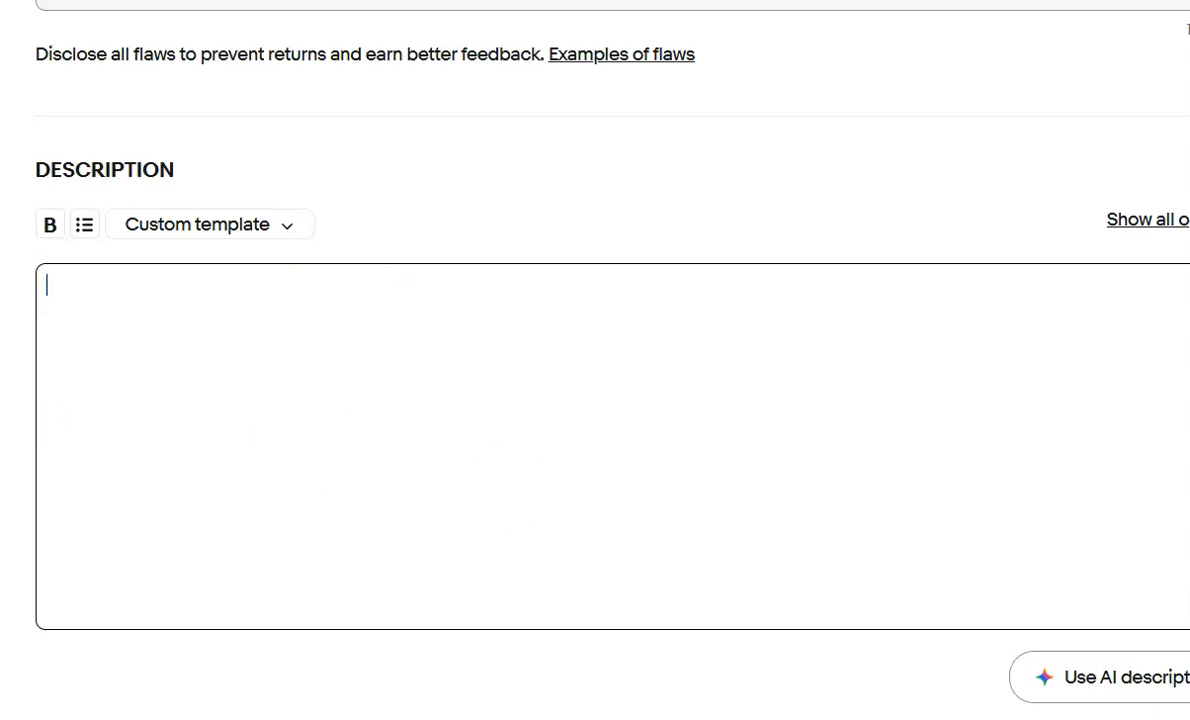
click(1150, 670)
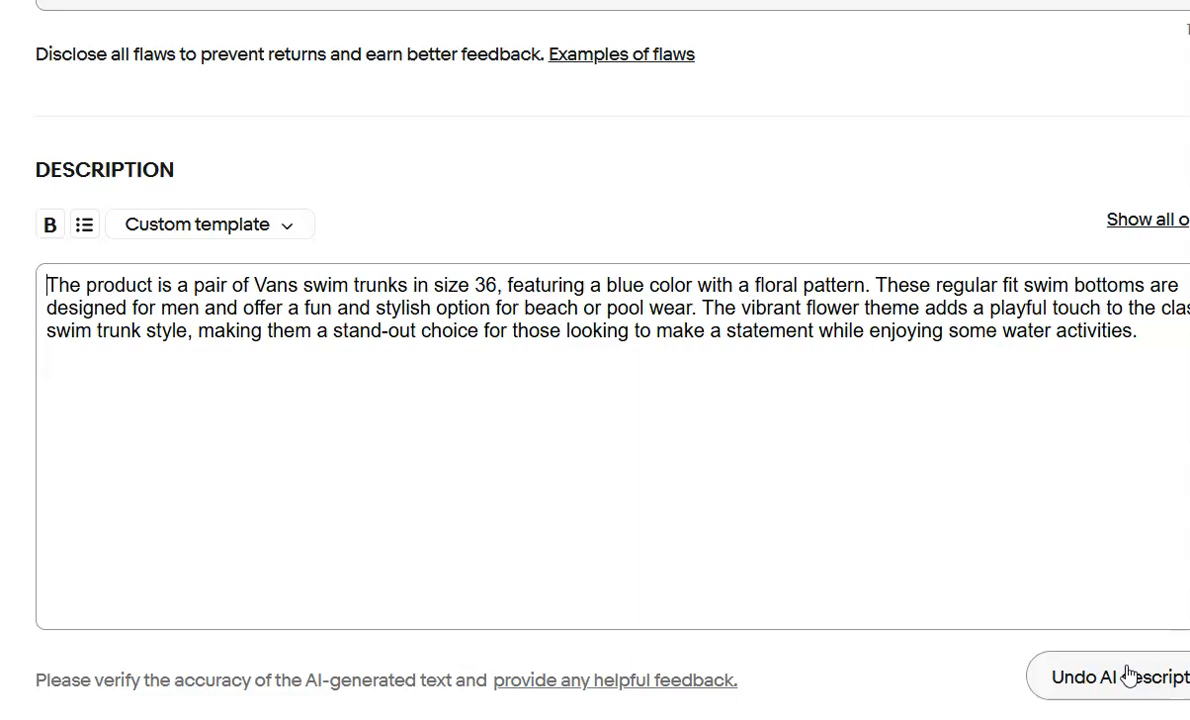
Paste the copied condition line on its own line directly above the Vans swim trunks' generated description
key(Return)
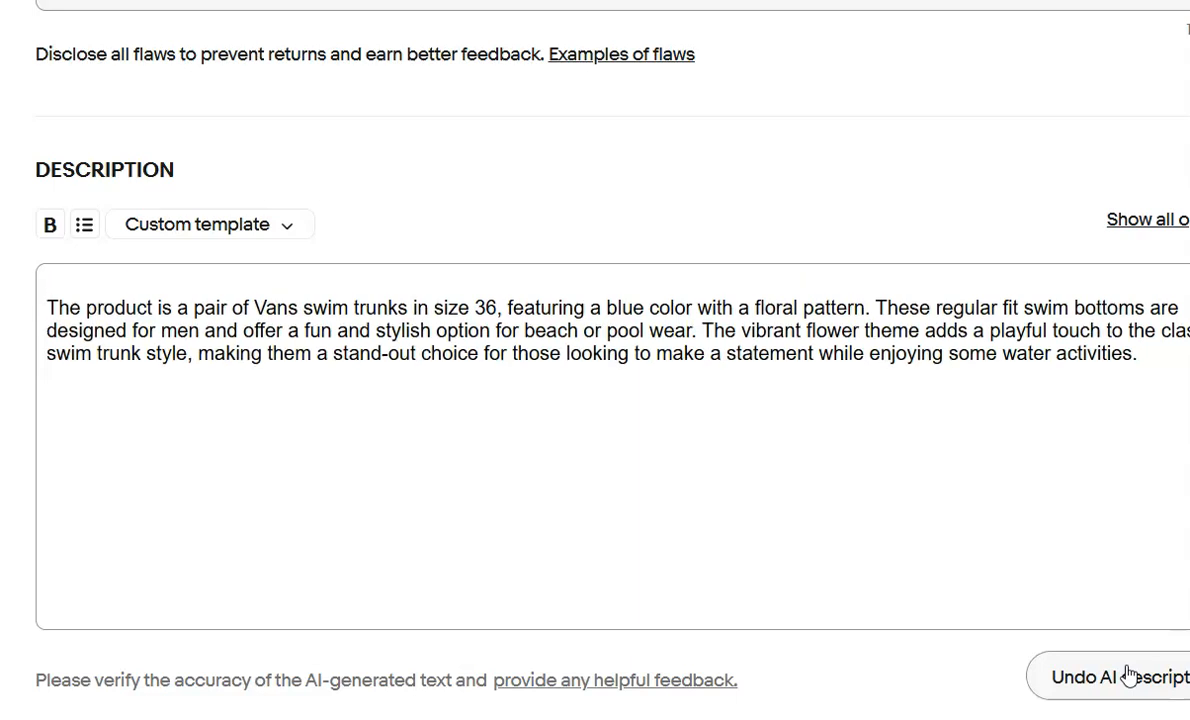
key(ctrl+v)
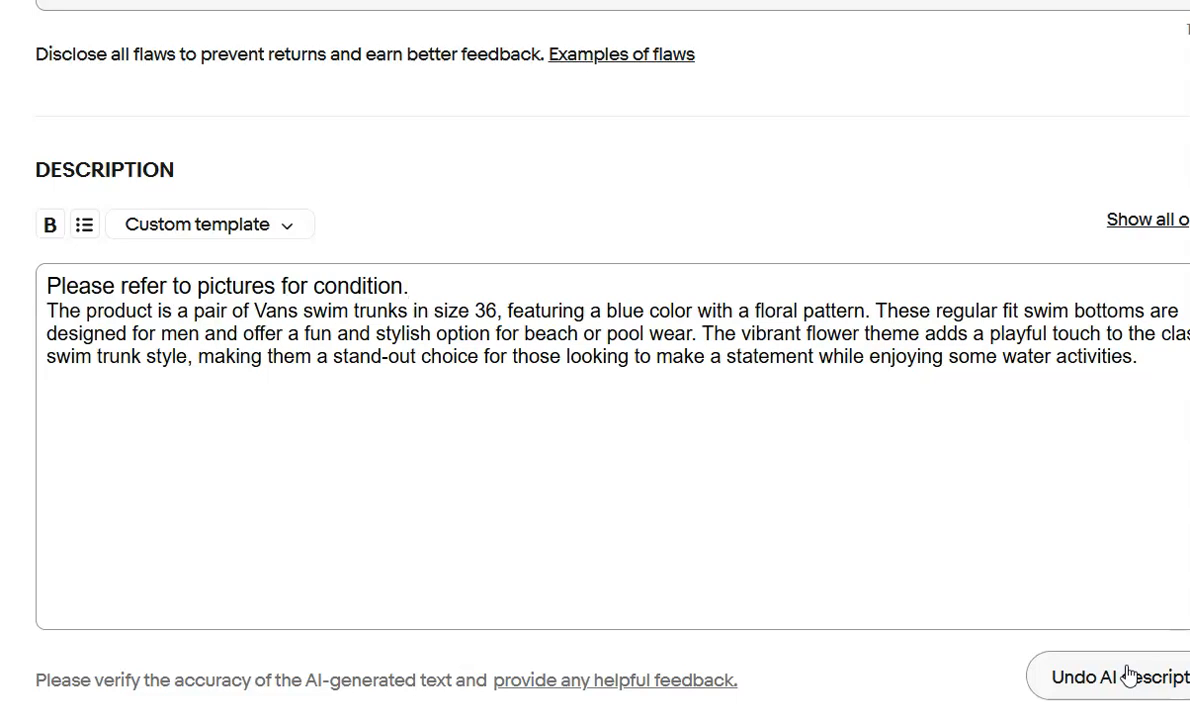
scroll(847, 510, down, 6)
scroll(838, 512, down, 8)
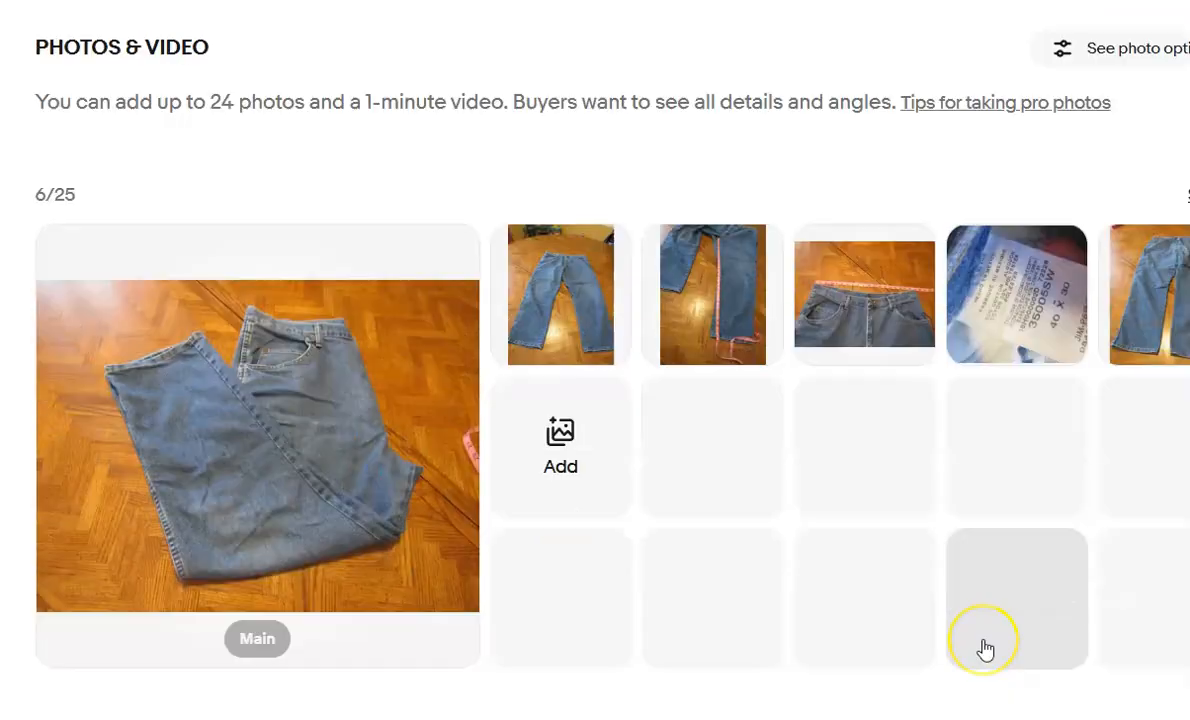
Set the Wrangler jeans listing's Waist Size to 40 in and its Fabric Type to Denim
scroll(983, 645, down, 11)
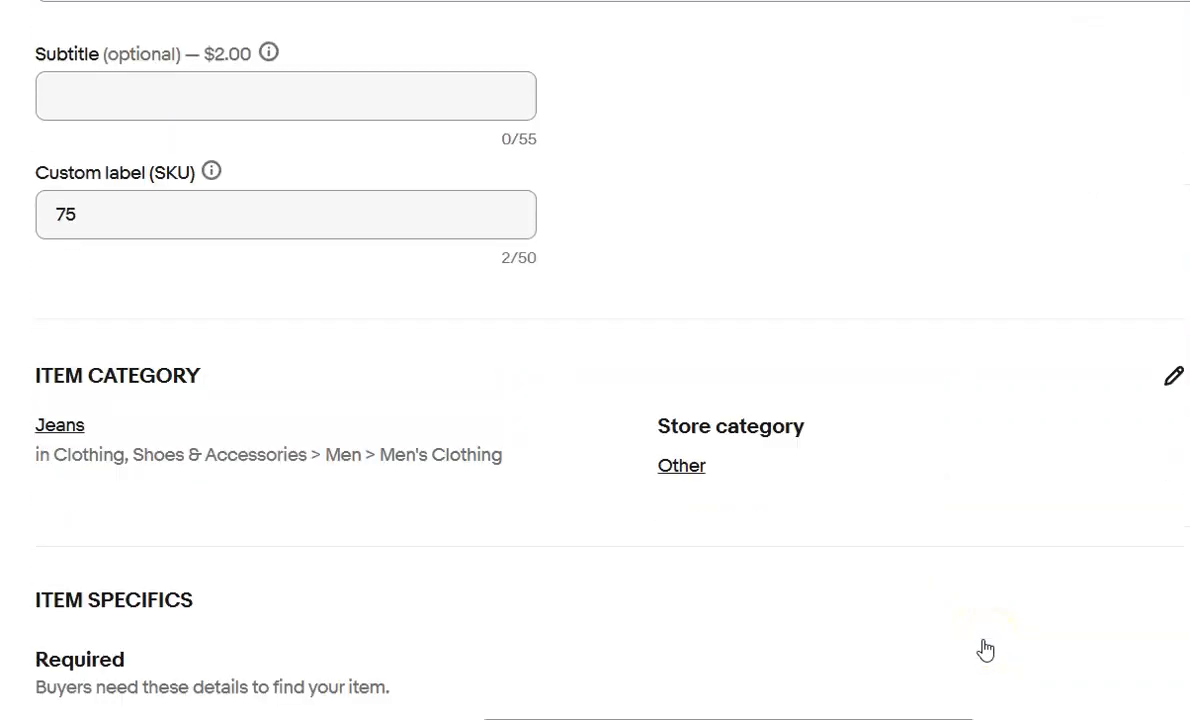
scroll(985, 648, down, 10)
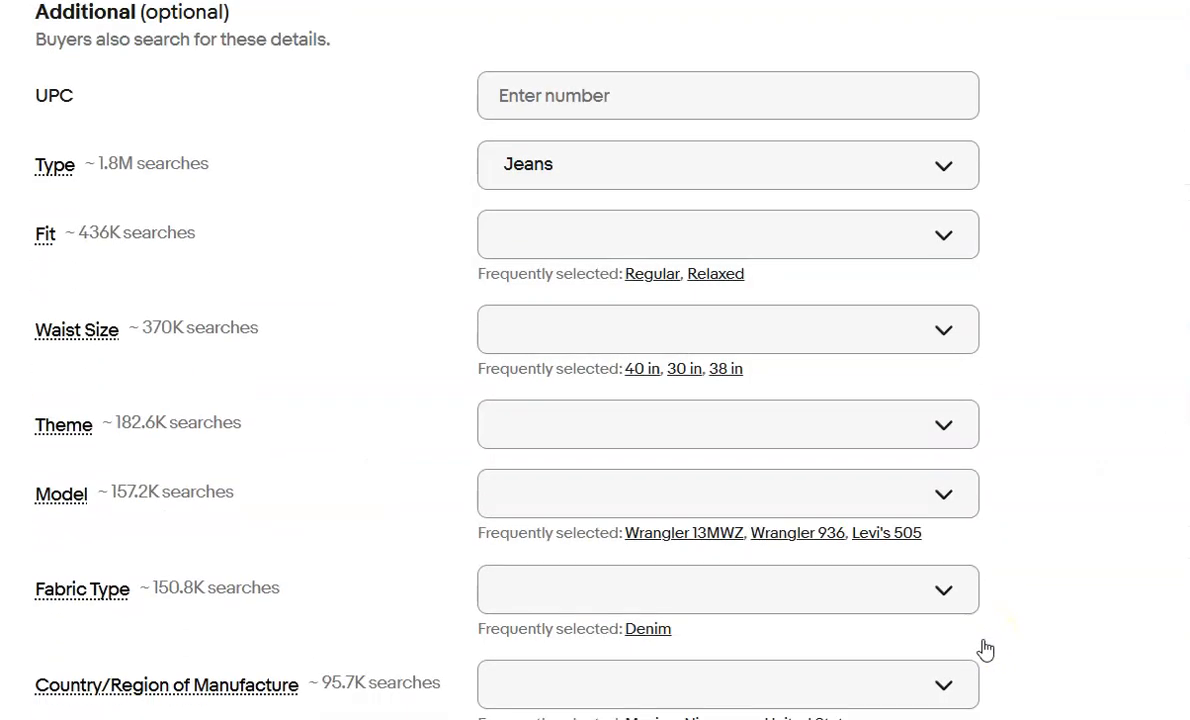
scroll(985, 650, down, 1)
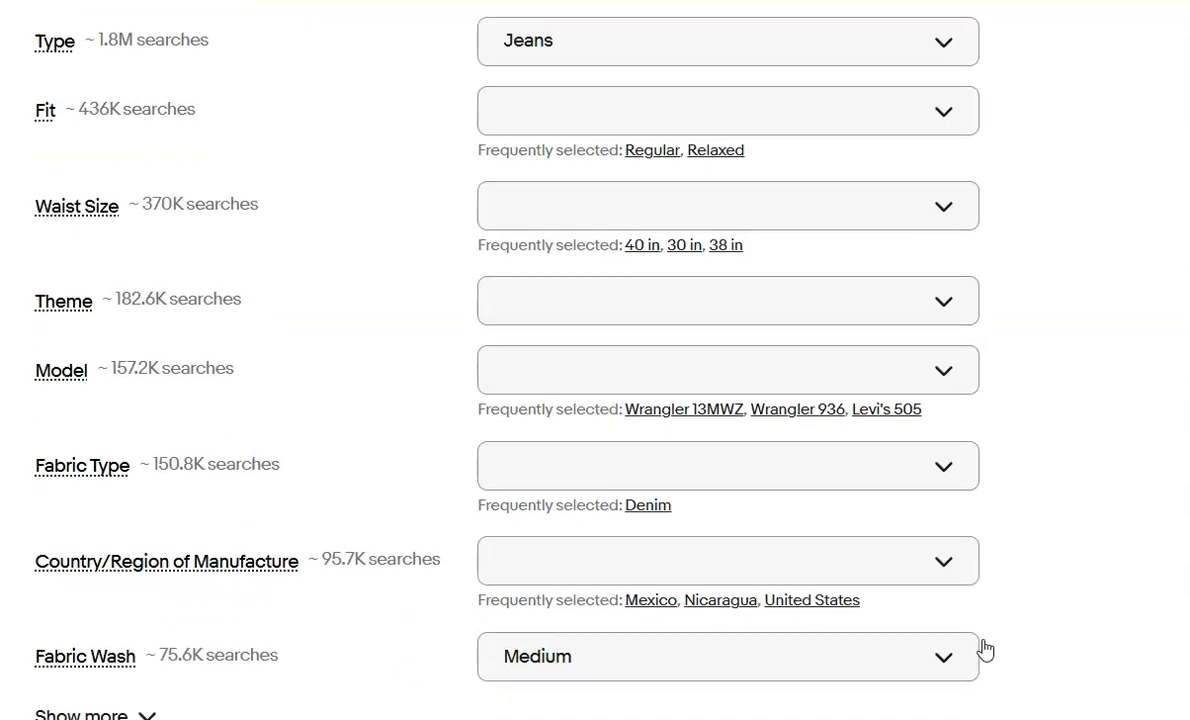
scroll(985, 648, up, 5)
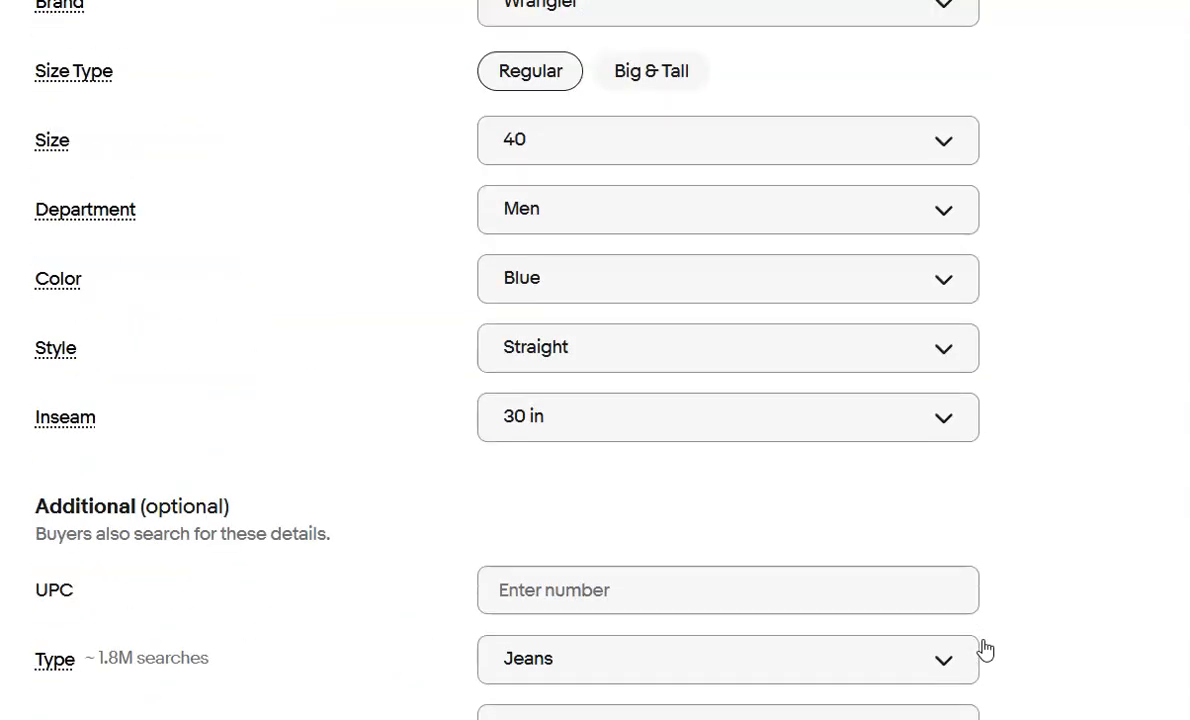
scroll(985, 648, down, 5)
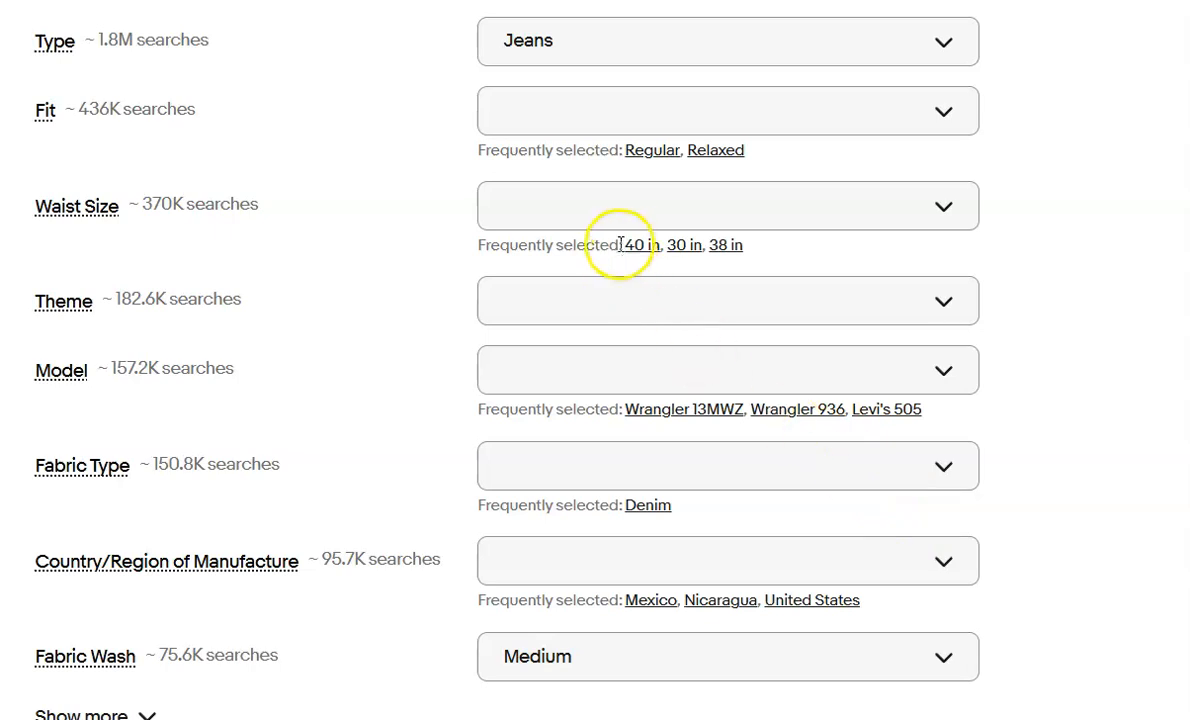
click(638, 246)
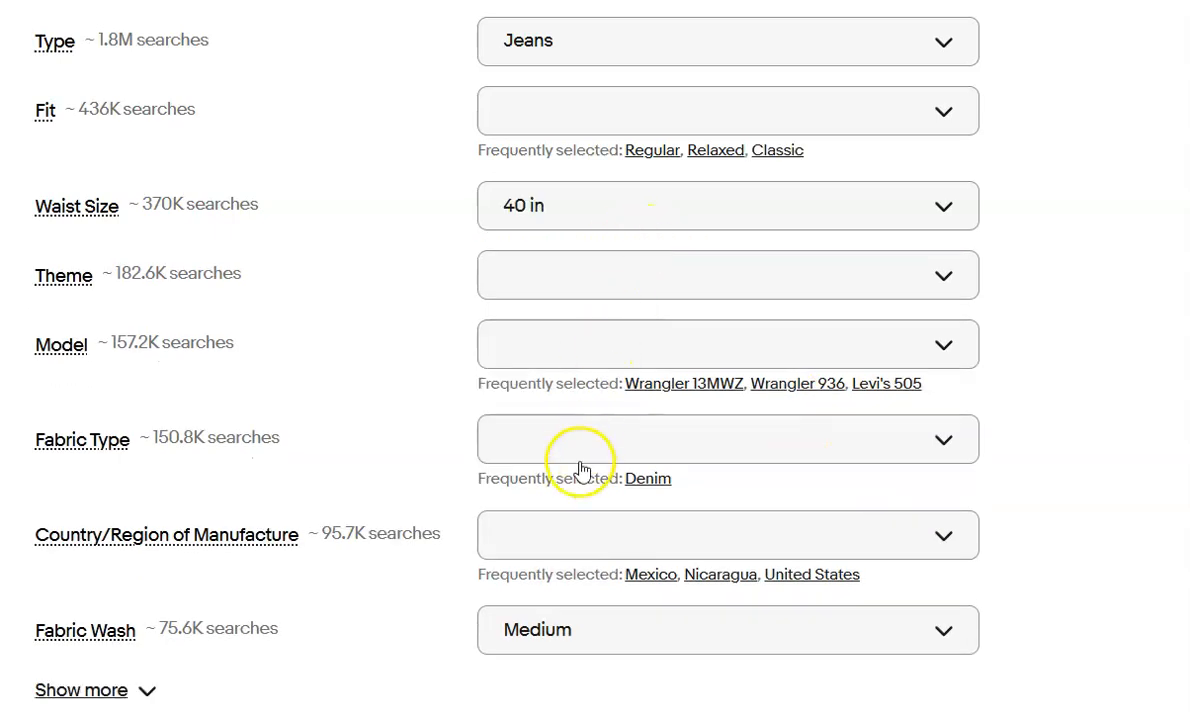
scroll(581, 476, down, 2)
click(648, 233)
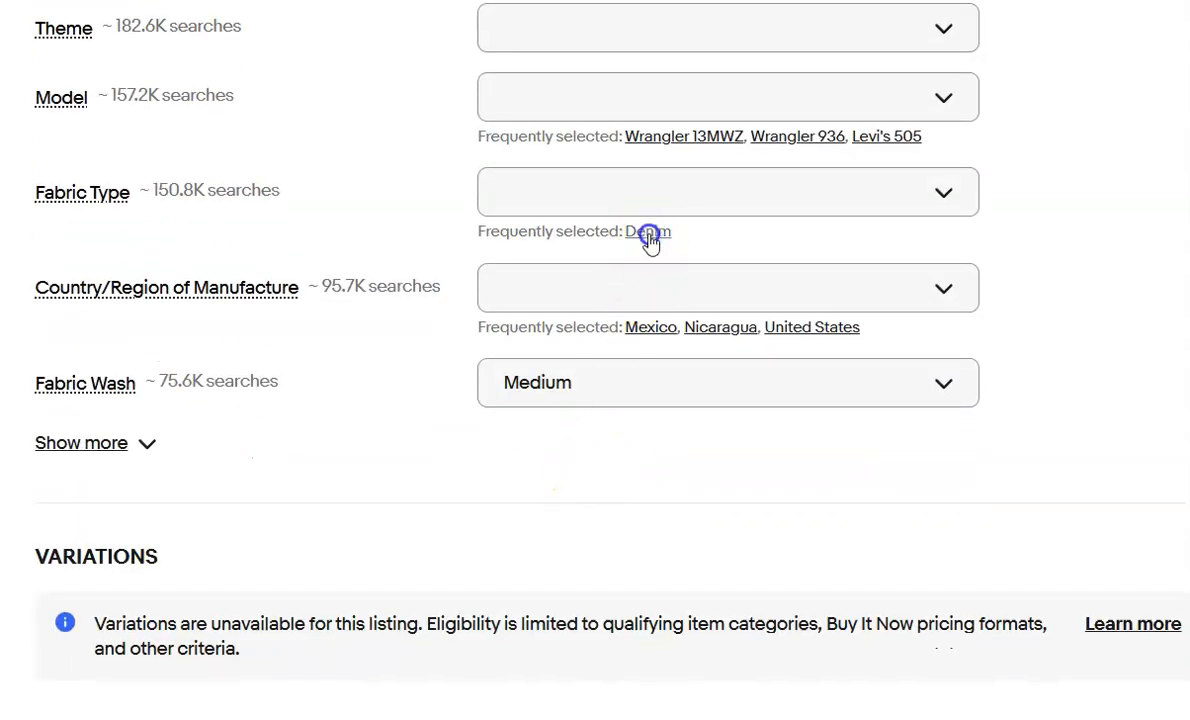
Cut the Wrangler jeans listing's existing description line, generate an AI description, and paste the original line above it
scroll(586, 416, down, 3)
scroll(584, 418, down, 4)
drag(645, 422, 46, 425)
key(ctrl+c)
key(BackSpace)
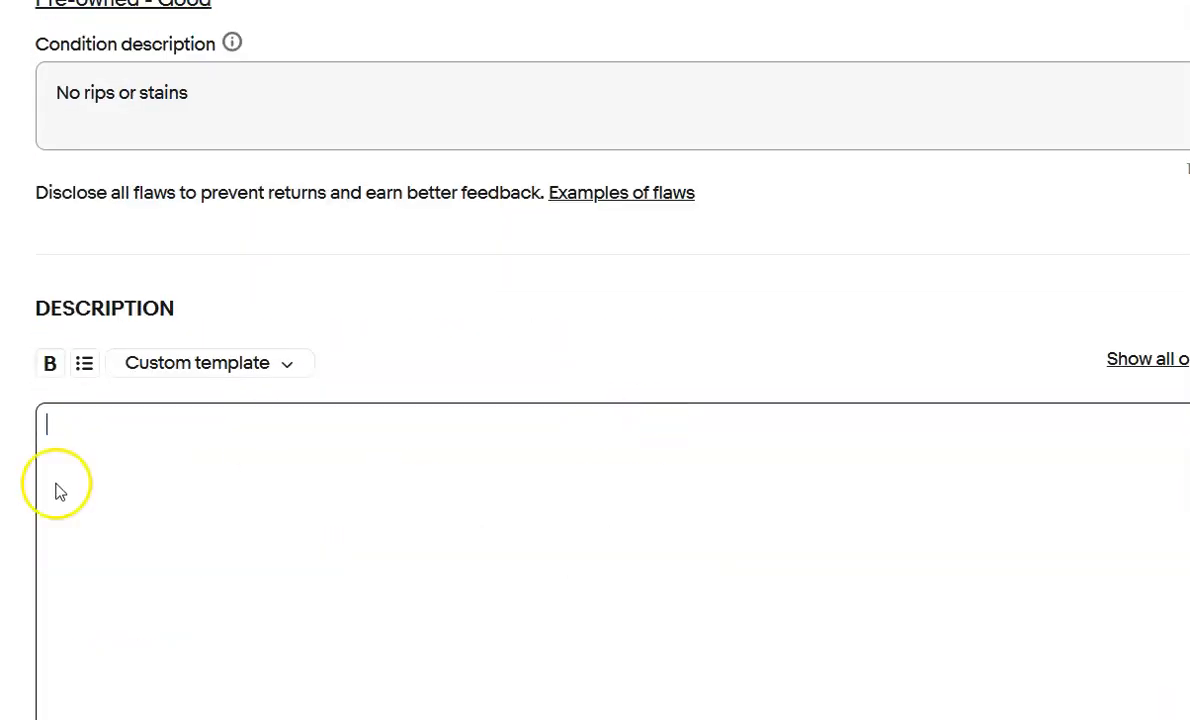
scroll(550, 438, down, 3)
click(1124, 595)
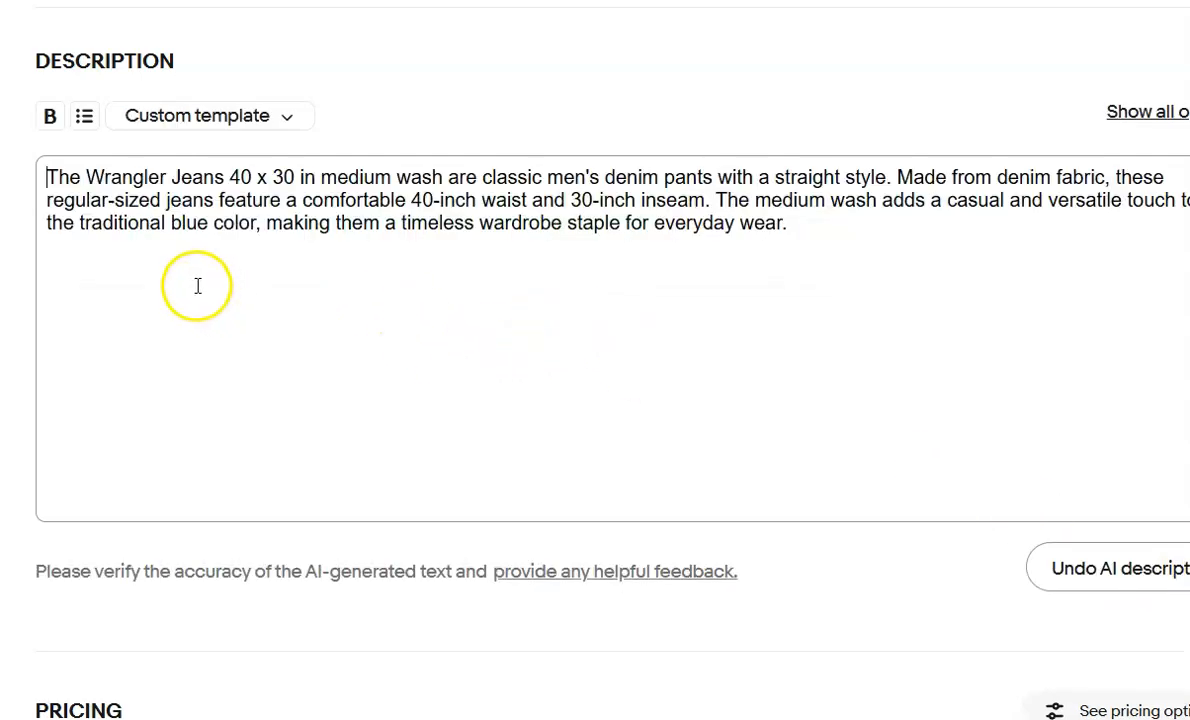
key(Return)
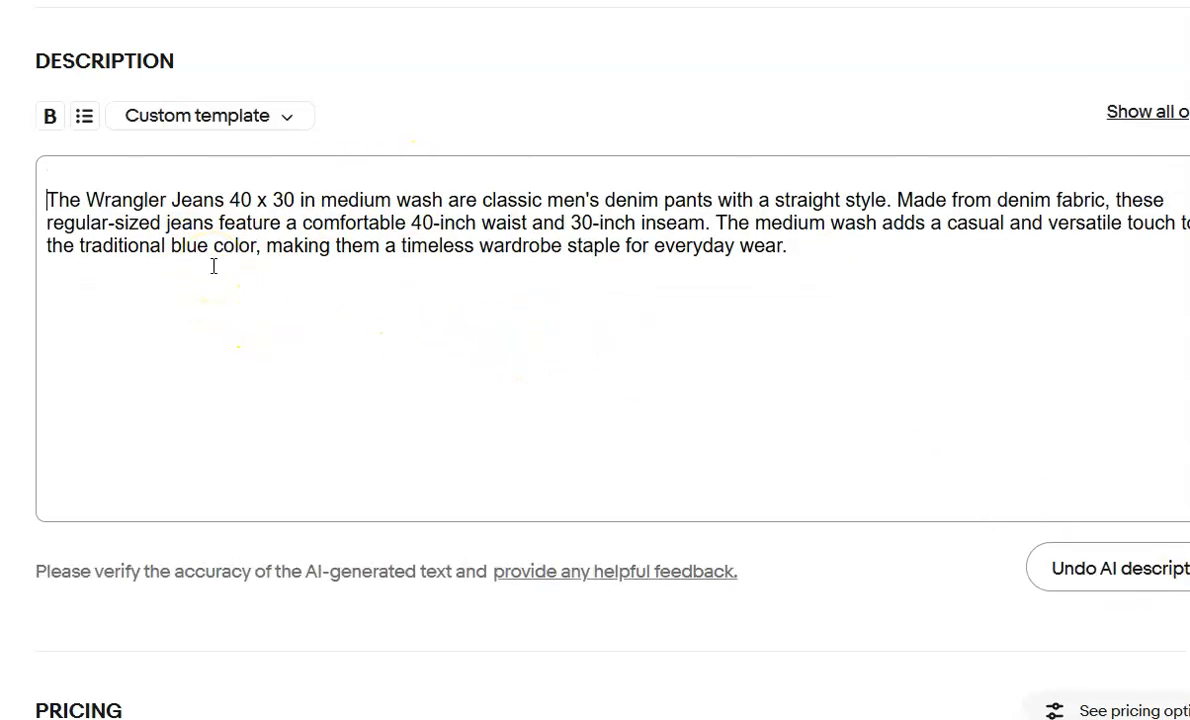
key(ctrl+v)
Change the Wrangler jeans listing's shipping policy to Calculated ground advantage
scroll(213, 266, down, 12)
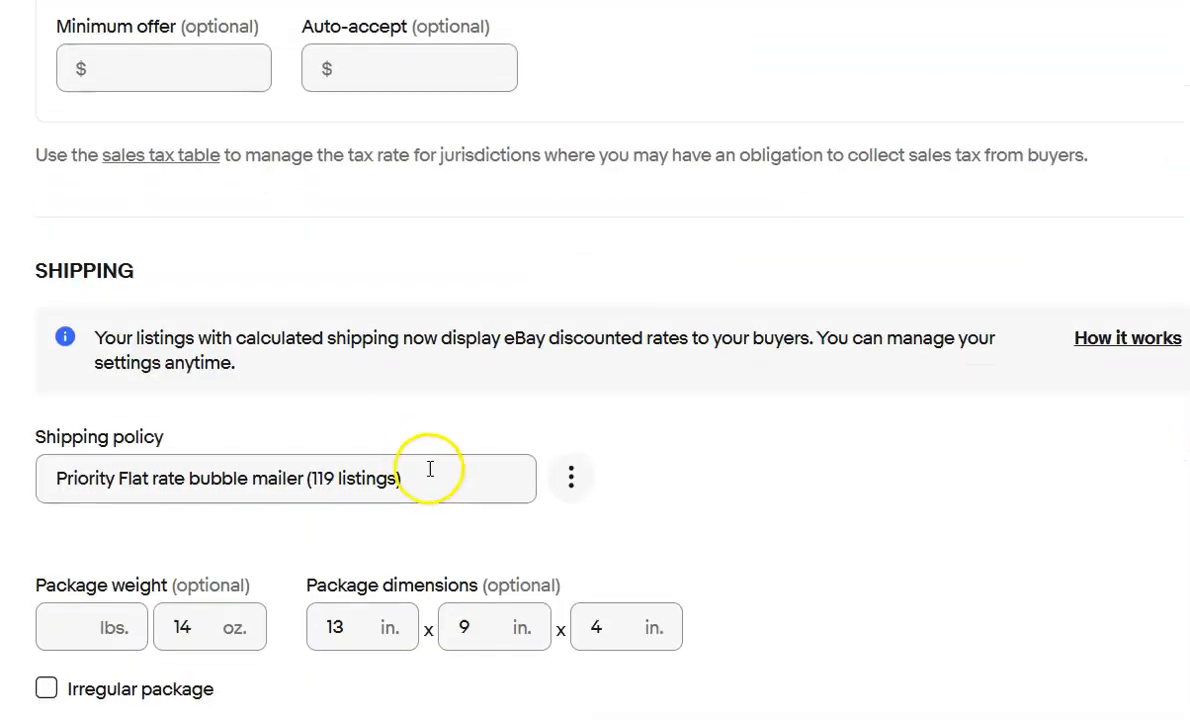
click(430, 469)
click(398, 533)
scroll(421, 525, down, 1)
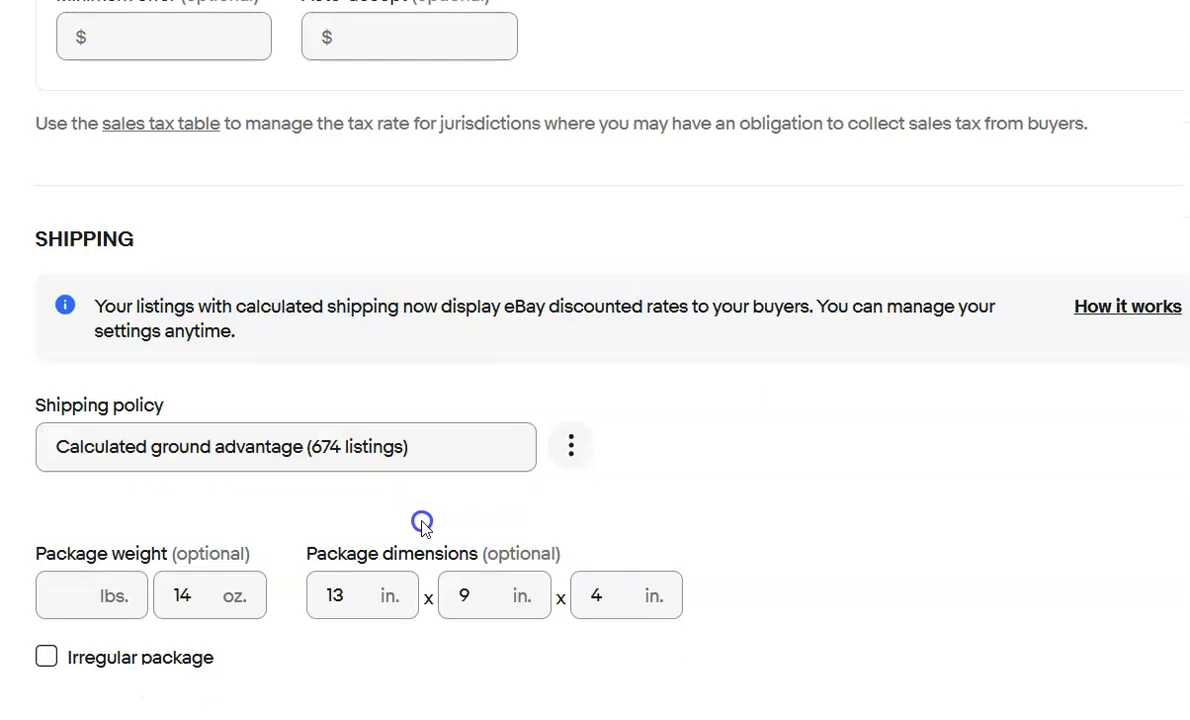
Set the Wrangler jeans' package weight to 3 lbs 0 oz
scroll(421, 525, down, 1)
click(90, 499)
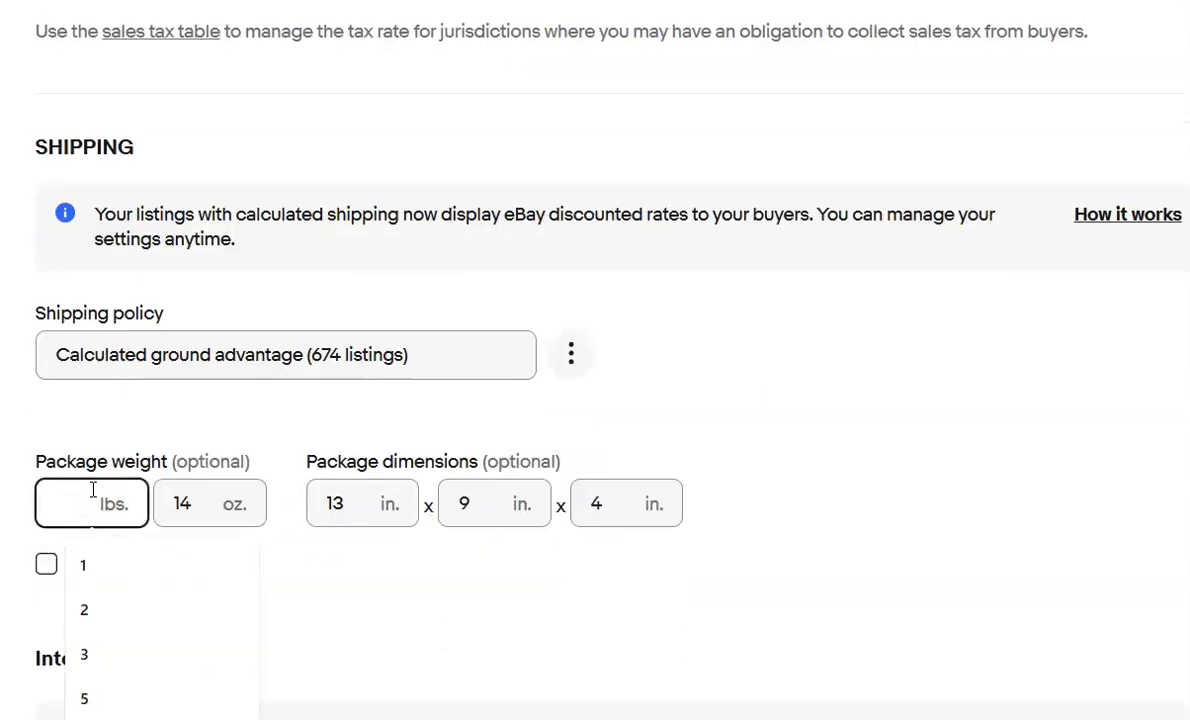
text(3)
key(Tab)
text(0)
Set the first two package dimensions of the Wrangler jeans listing to 15 in and 13 in
click(364, 507)
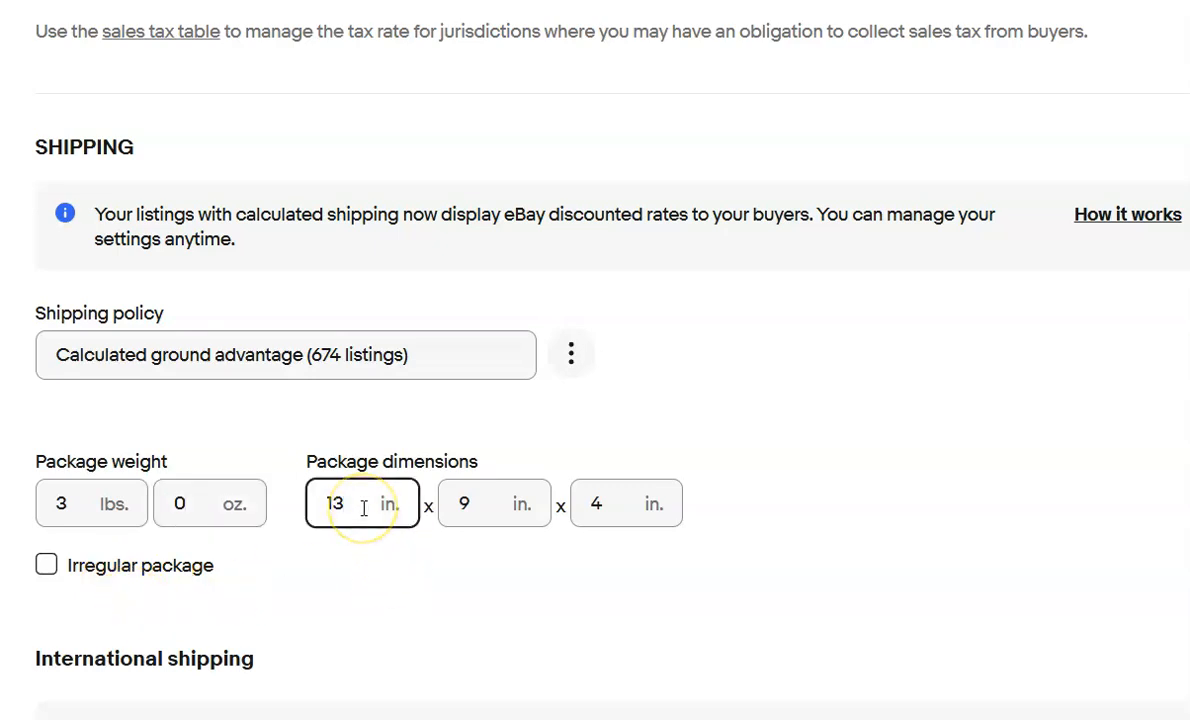
key(BackSpace)
text(5)
click(489, 501)
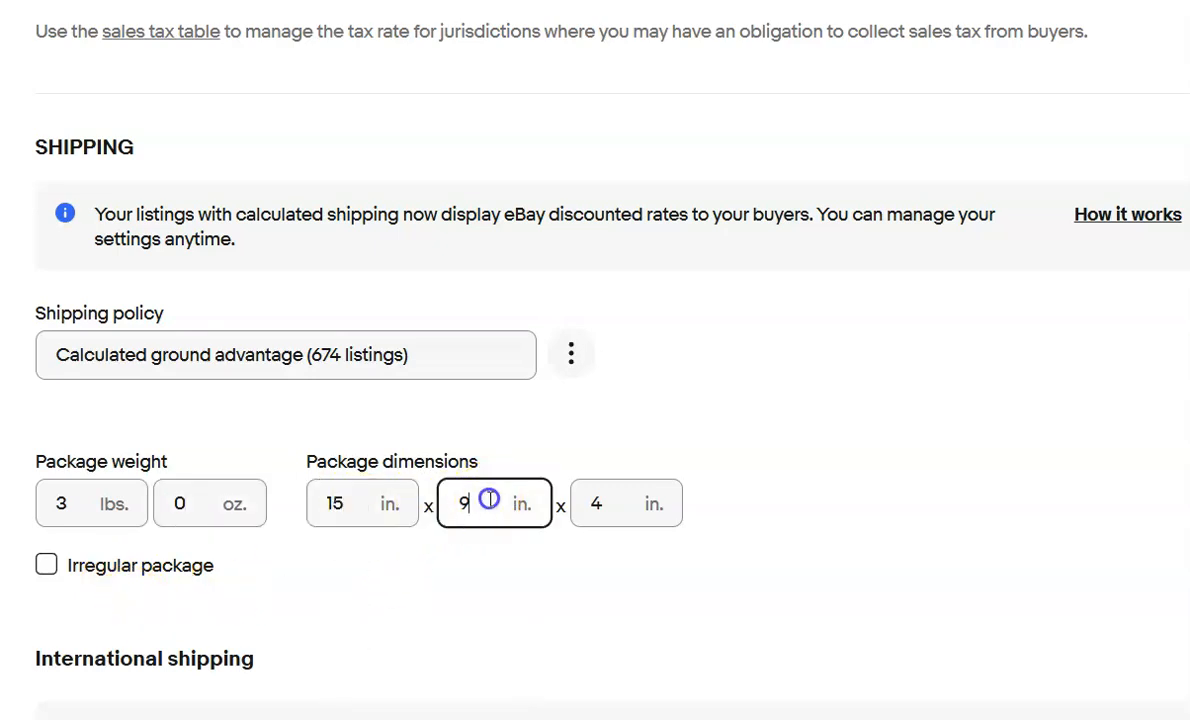
text(13)
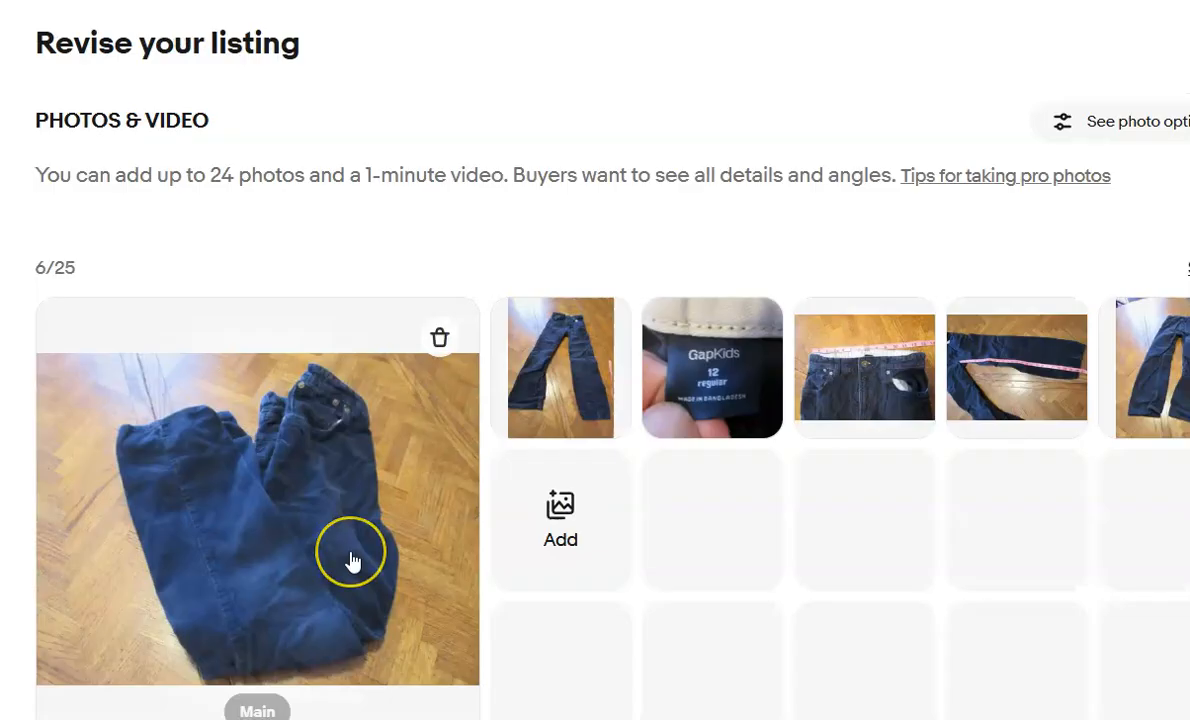
Cut the GAP Kids pants listing's existing description line, generate an AI description, and paste the original line above it
scroll(353, 558, down, 10)
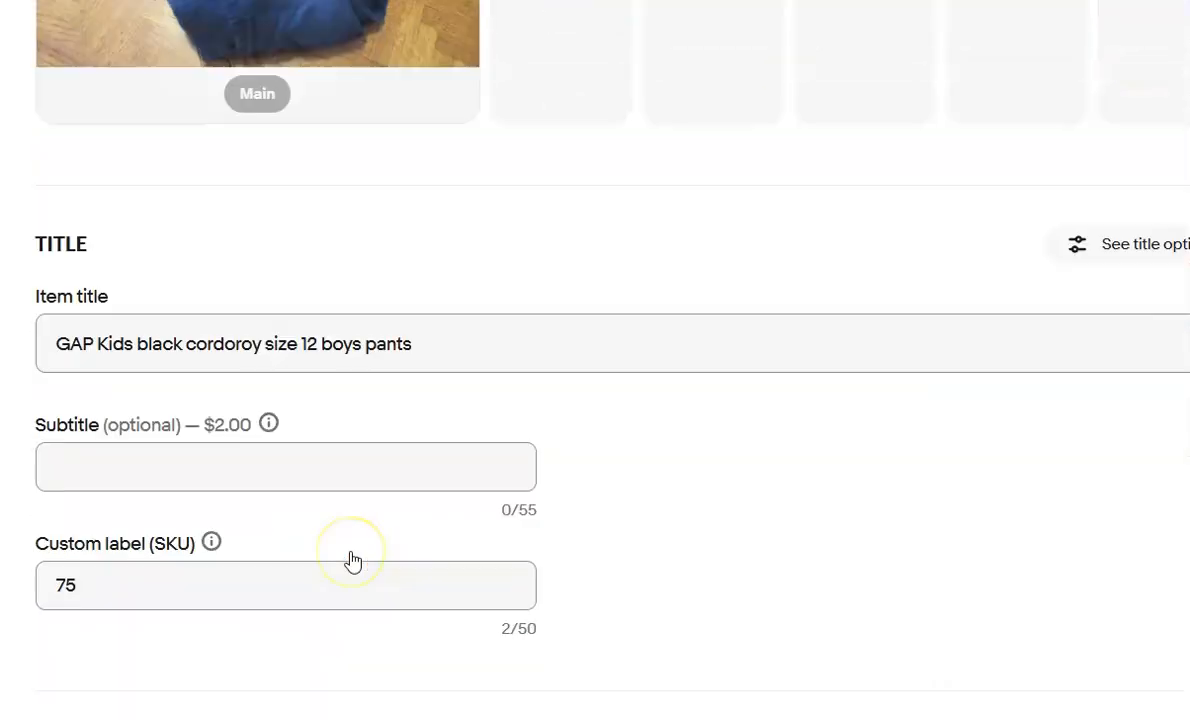
scroll(353, 558, down, 10)
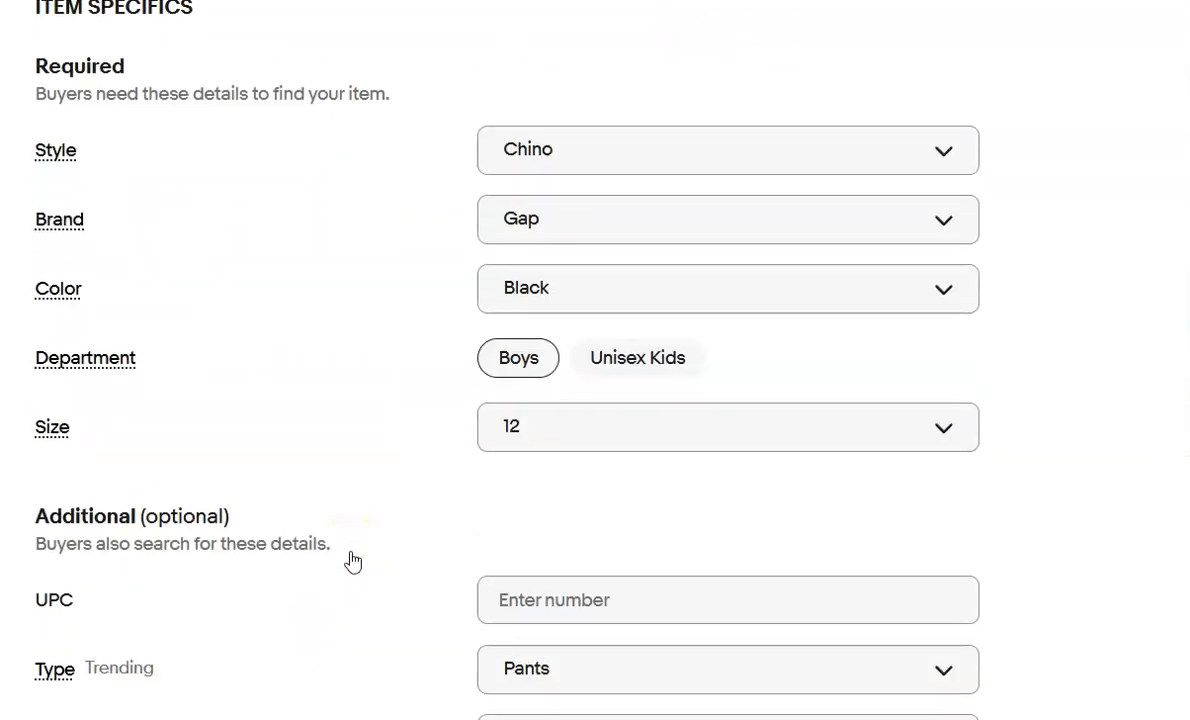
scroll(353, 558, down, 6)
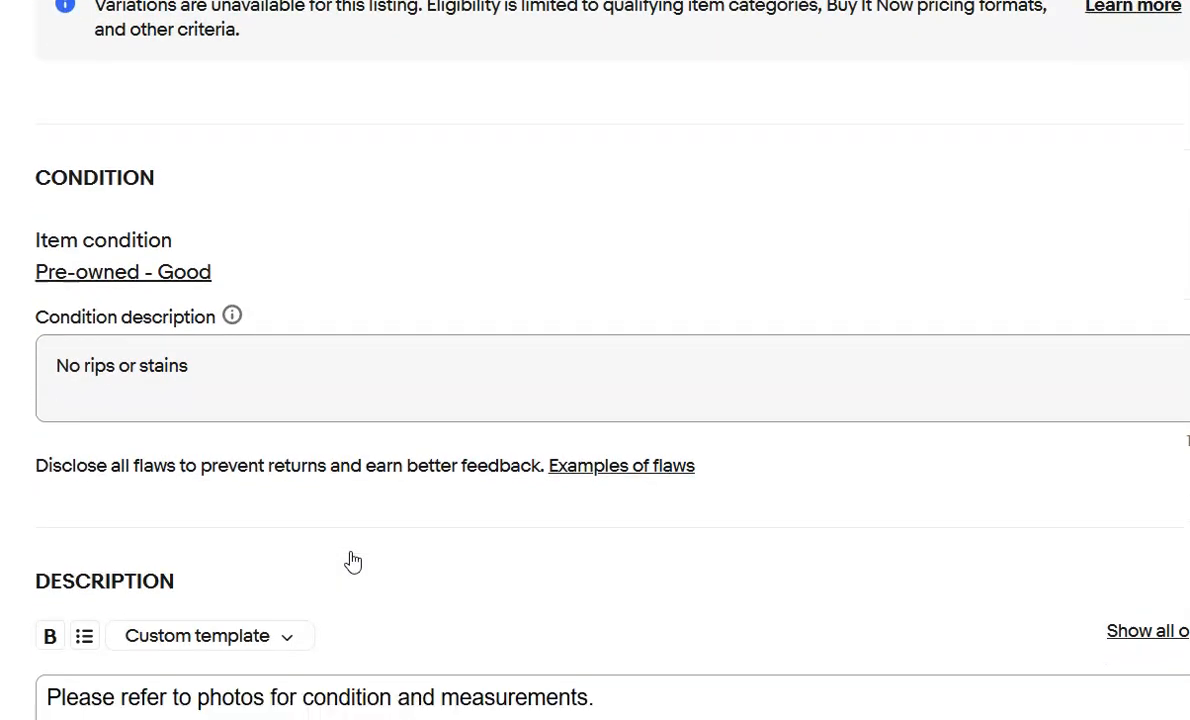
triple_click(671, 578)
key(ctrl+c)
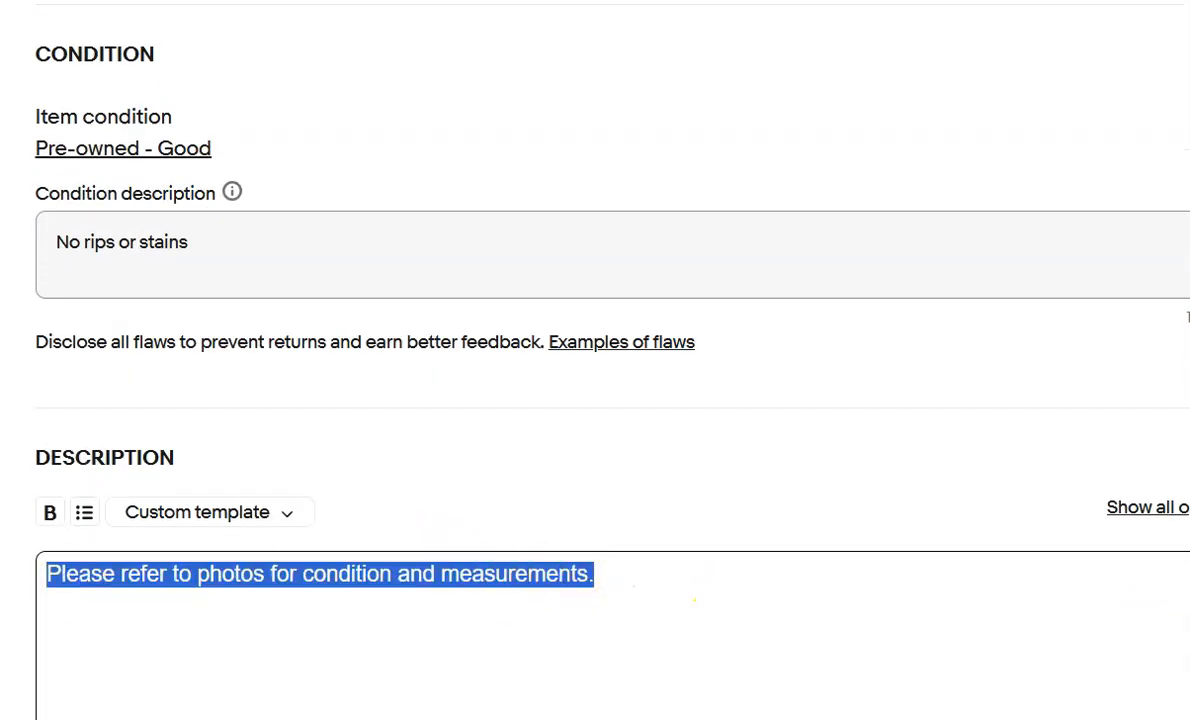
key(BackSpace)
scroll(252, 602, down, 4)
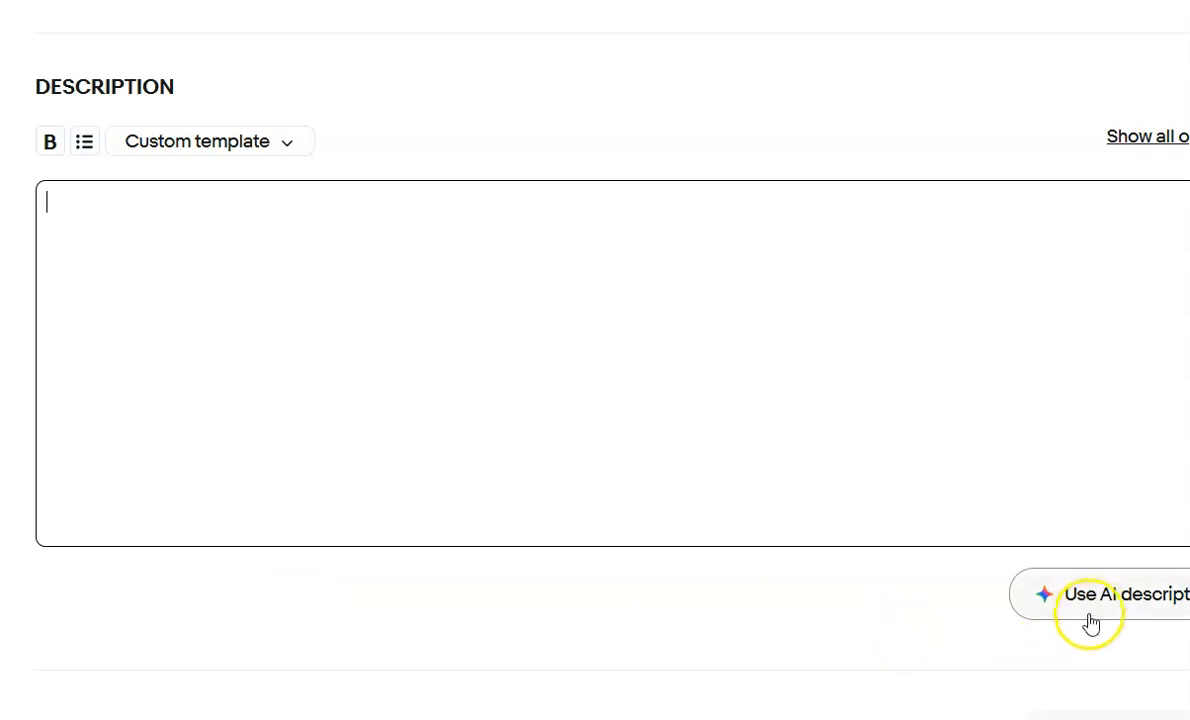
click(1091, 621)
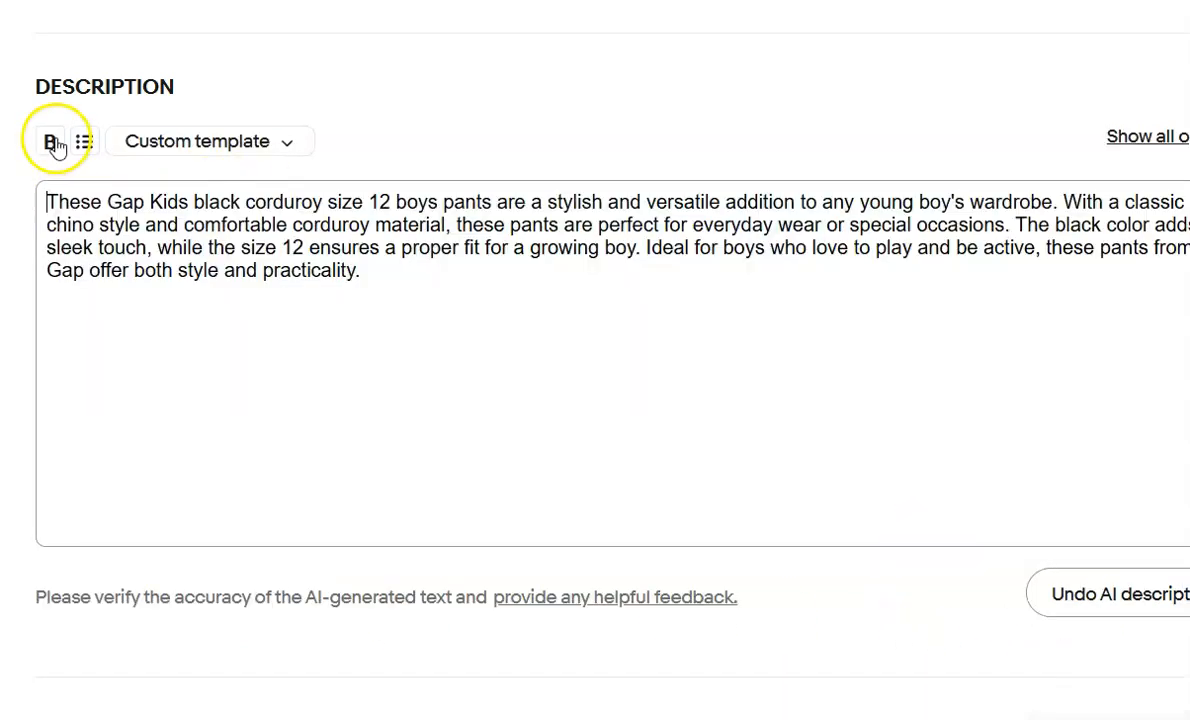
key(Return)
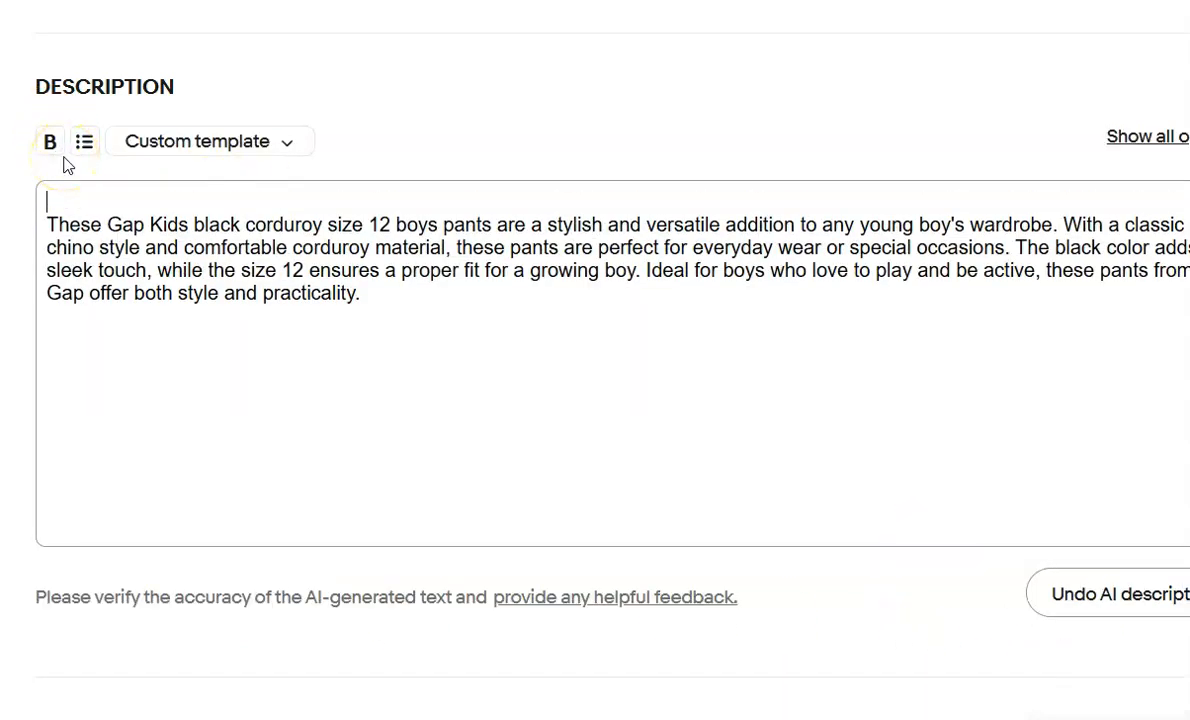
key(ctrl+v)
Change the GAP Kids pants listing's shipping policy to Calculated ground advantage and set the pounds part of the package weight to 1
scroll(165, 300, down, 11)
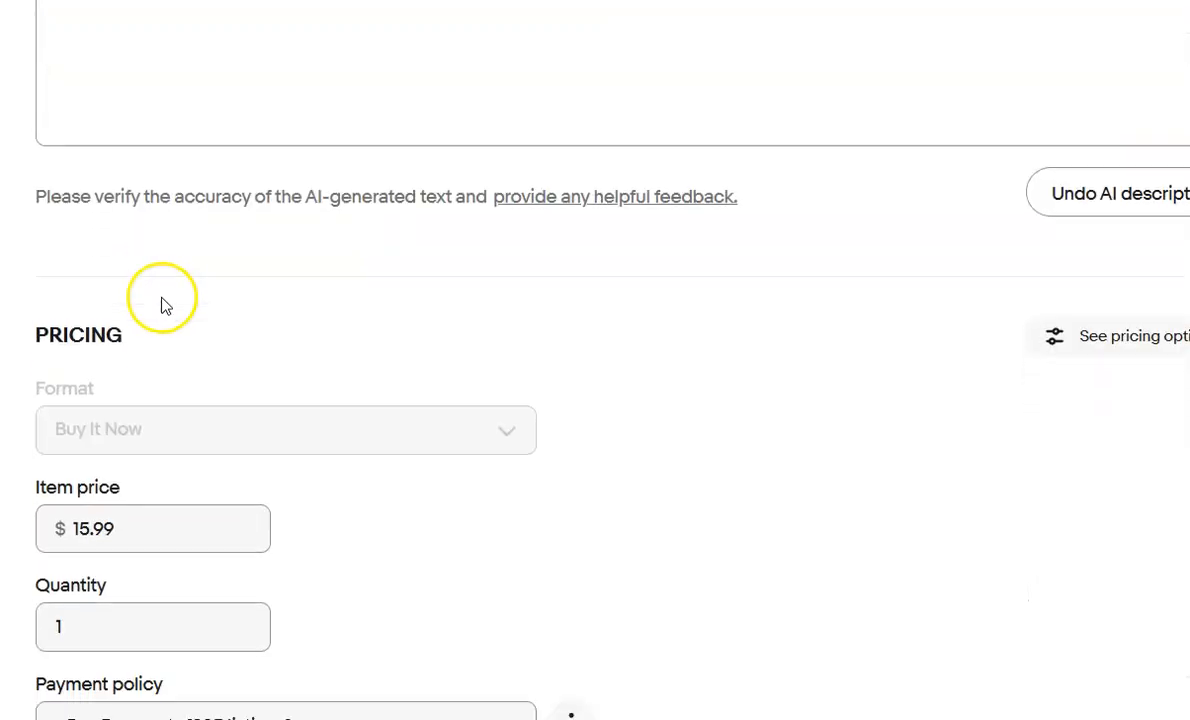
scroll(165, 300, down, 3)
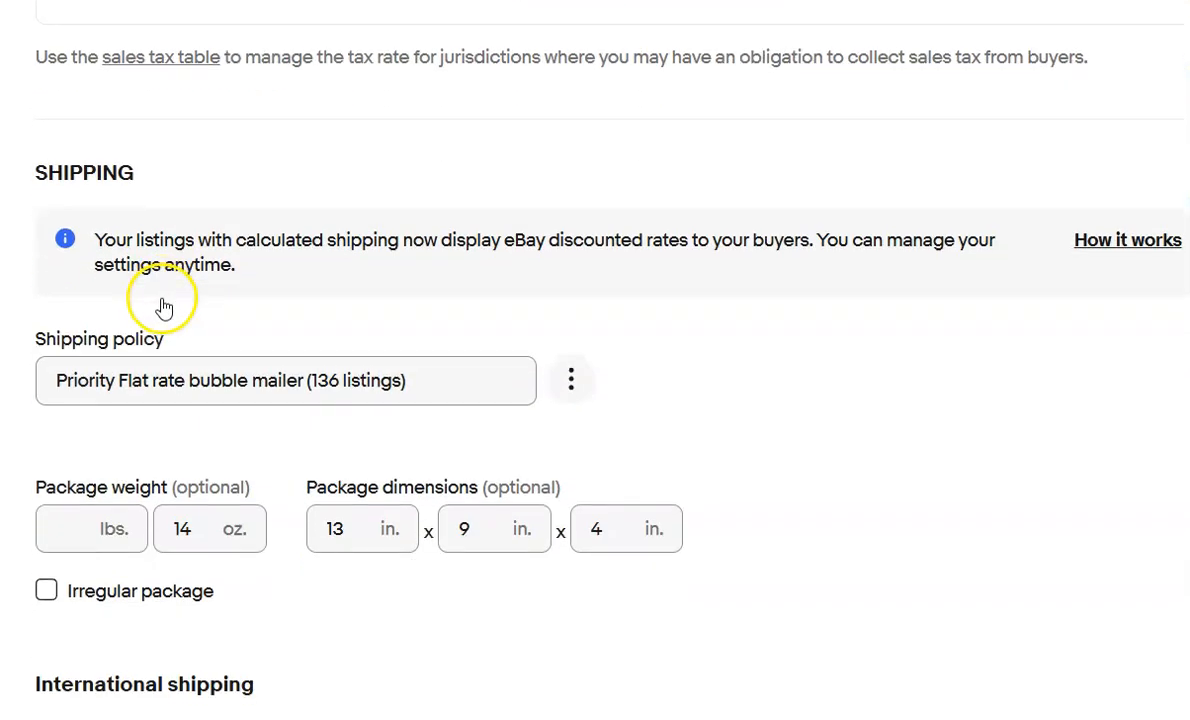
click(448, 388)
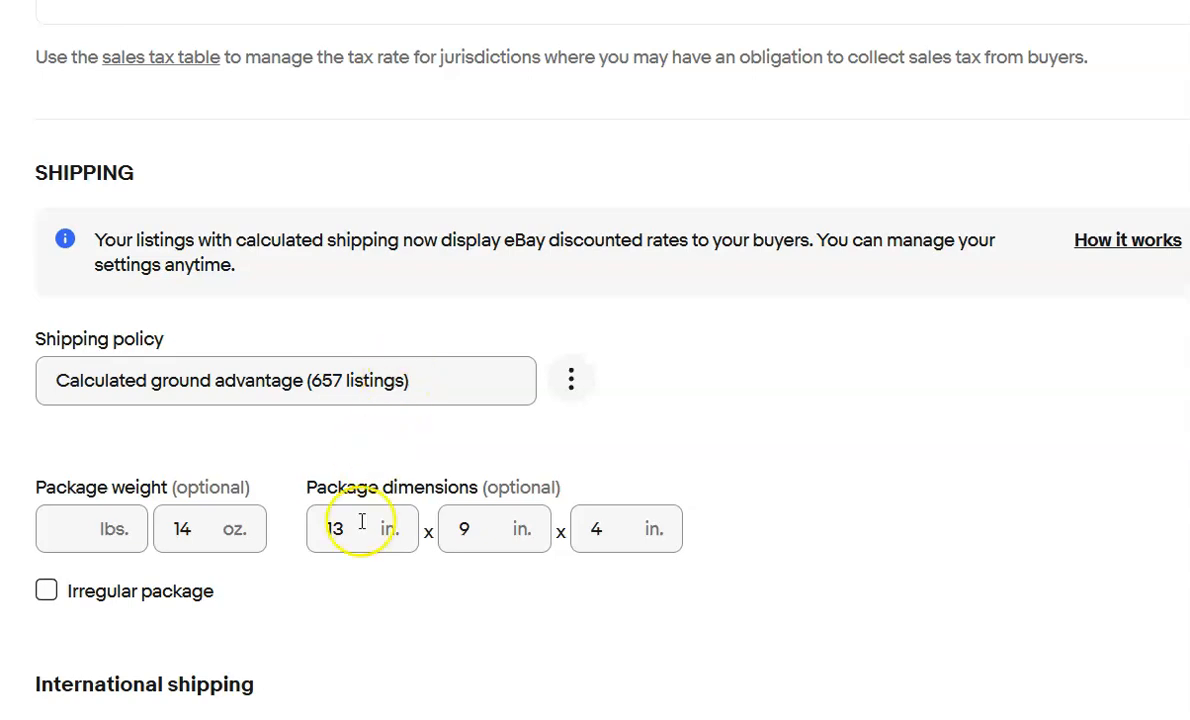
double_click(198, 523)
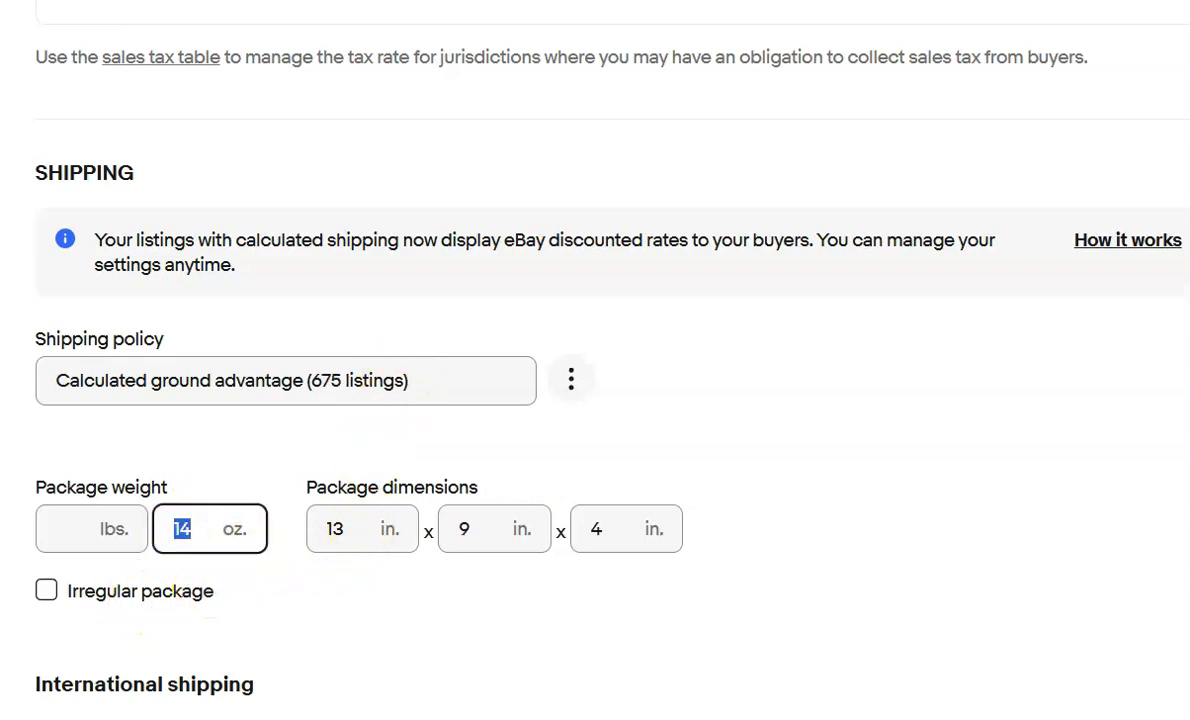
click(57, 530)
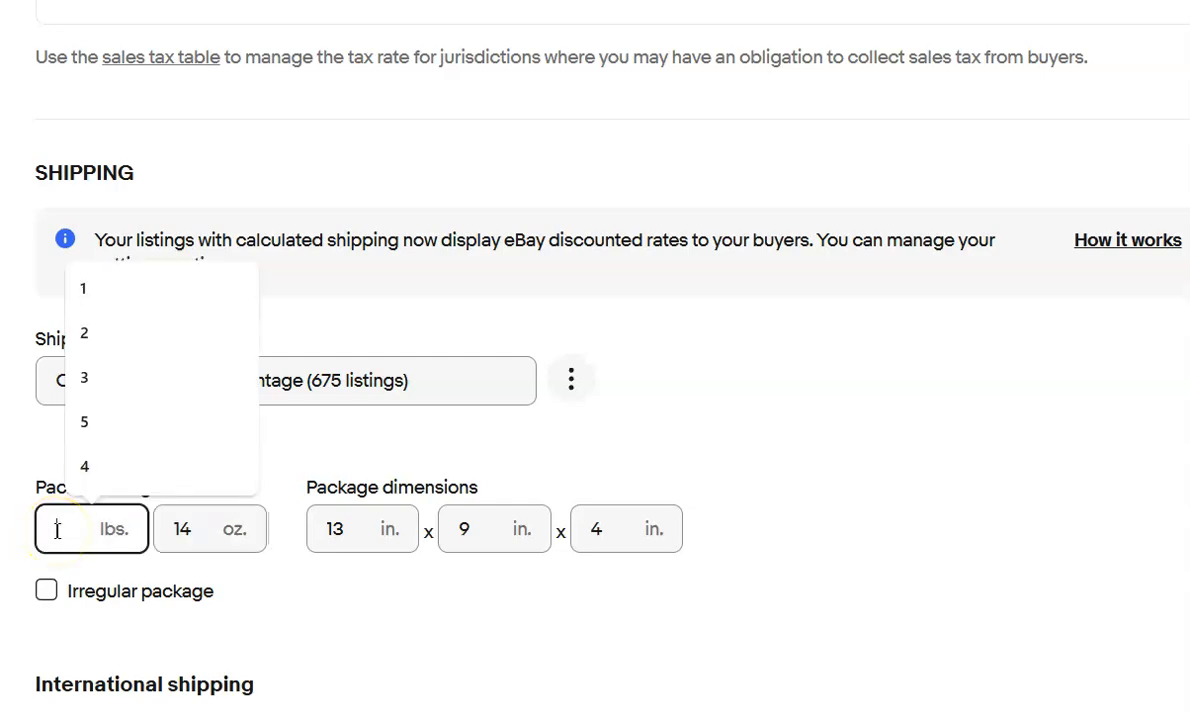
text(1)
scroll(270, 590, down, 4)
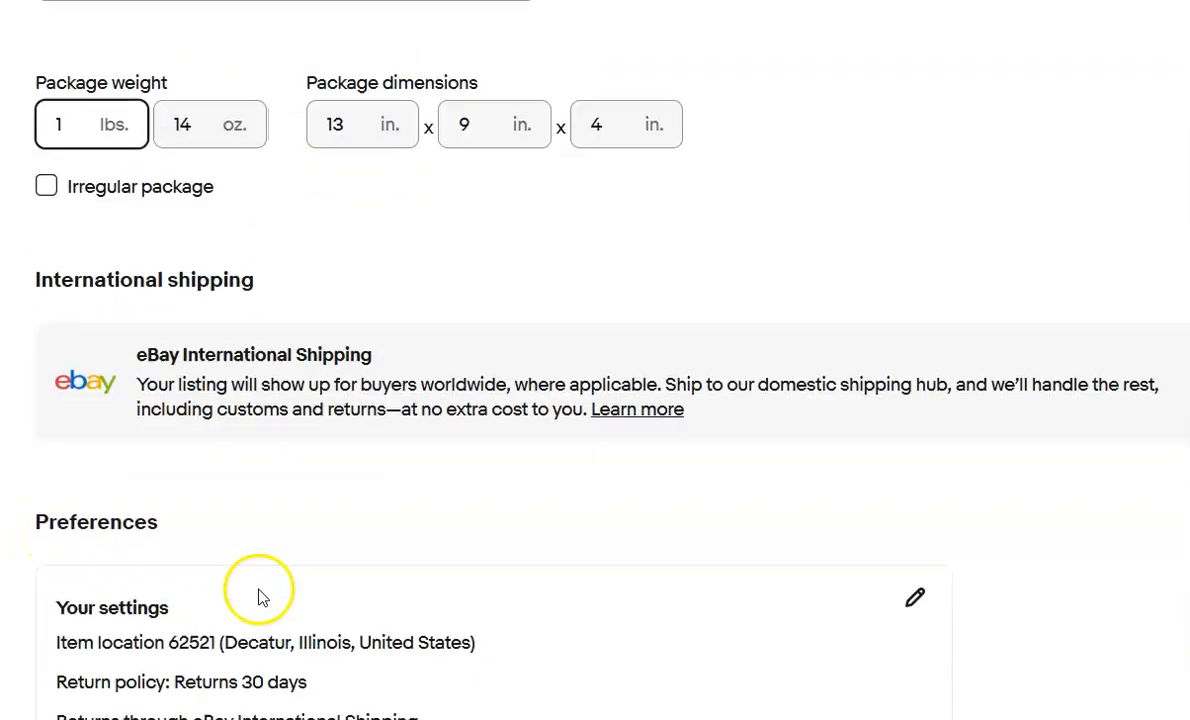
scroll(260, 597, up, 3)
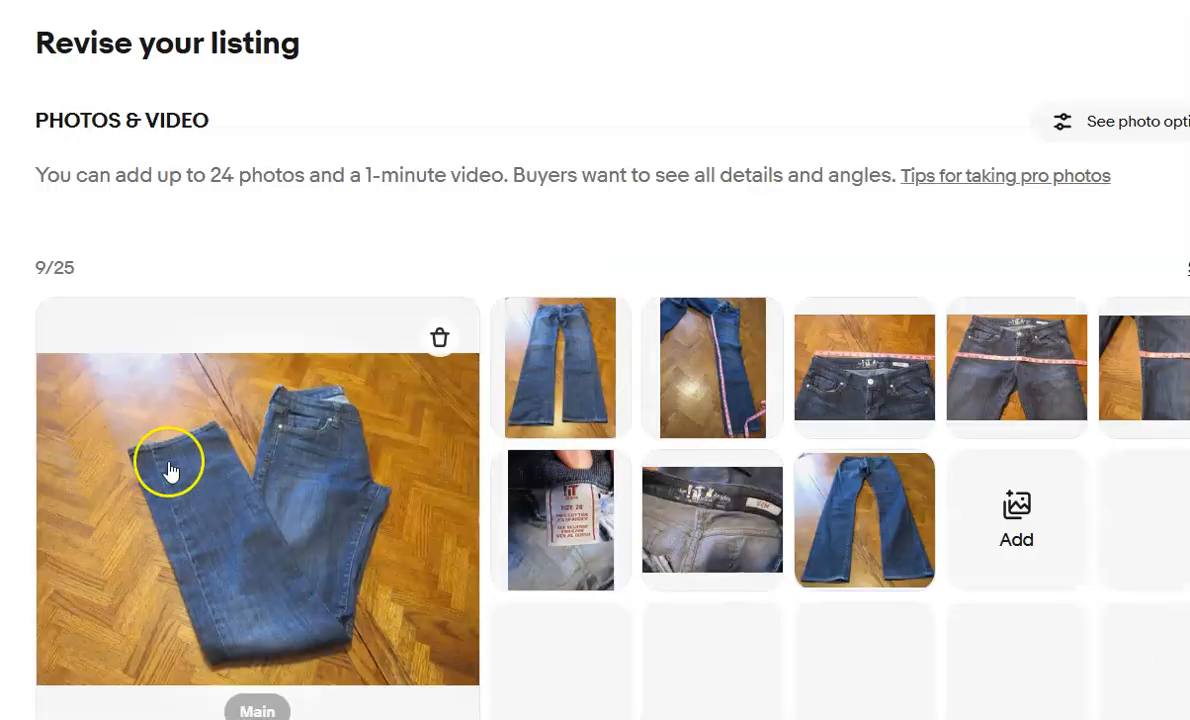
Cut the !IT jeans listing's existing description line, generate an AI description, and paste the original line above it
scroll(226, 486, down, 10)
scroll(226, 486, down, 7)
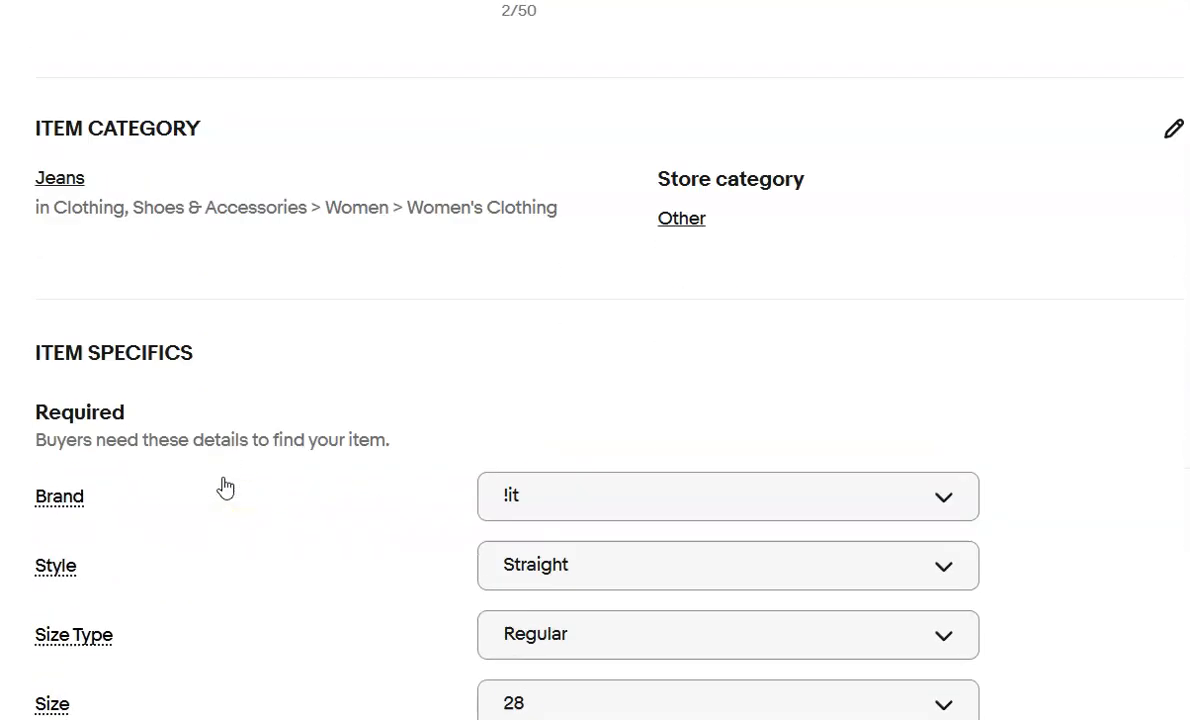
scroll(226, 486, down, 5)
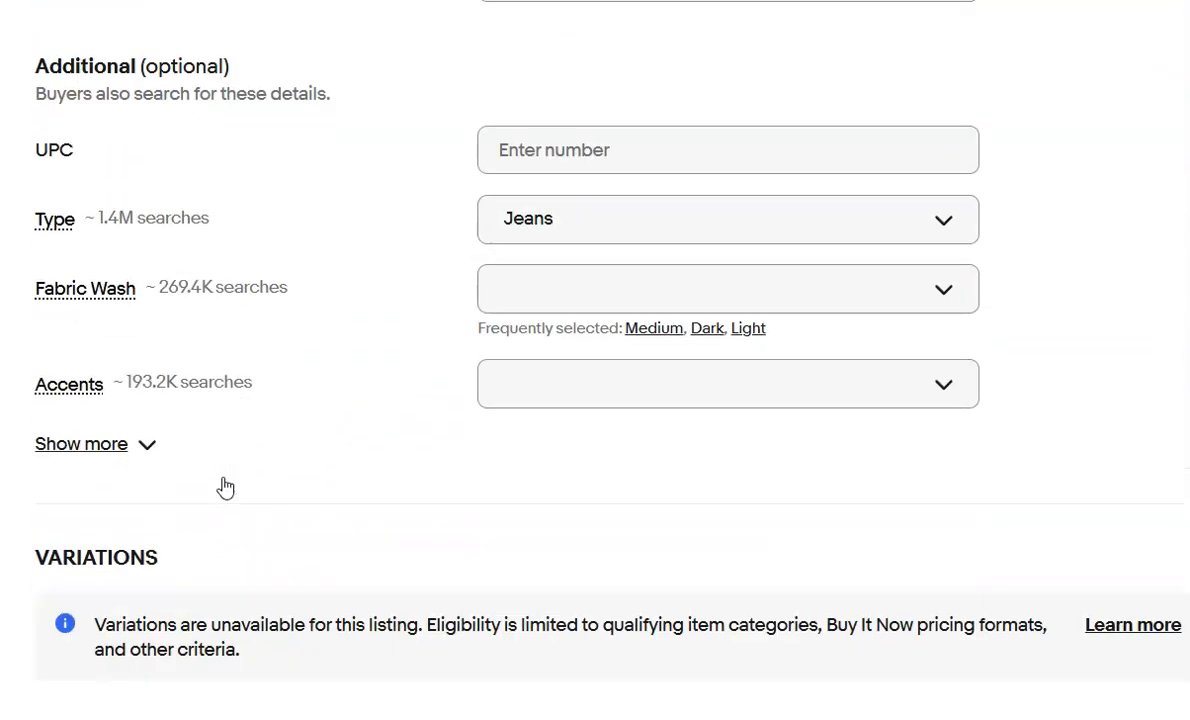
scroll(226, 486, down, 7)
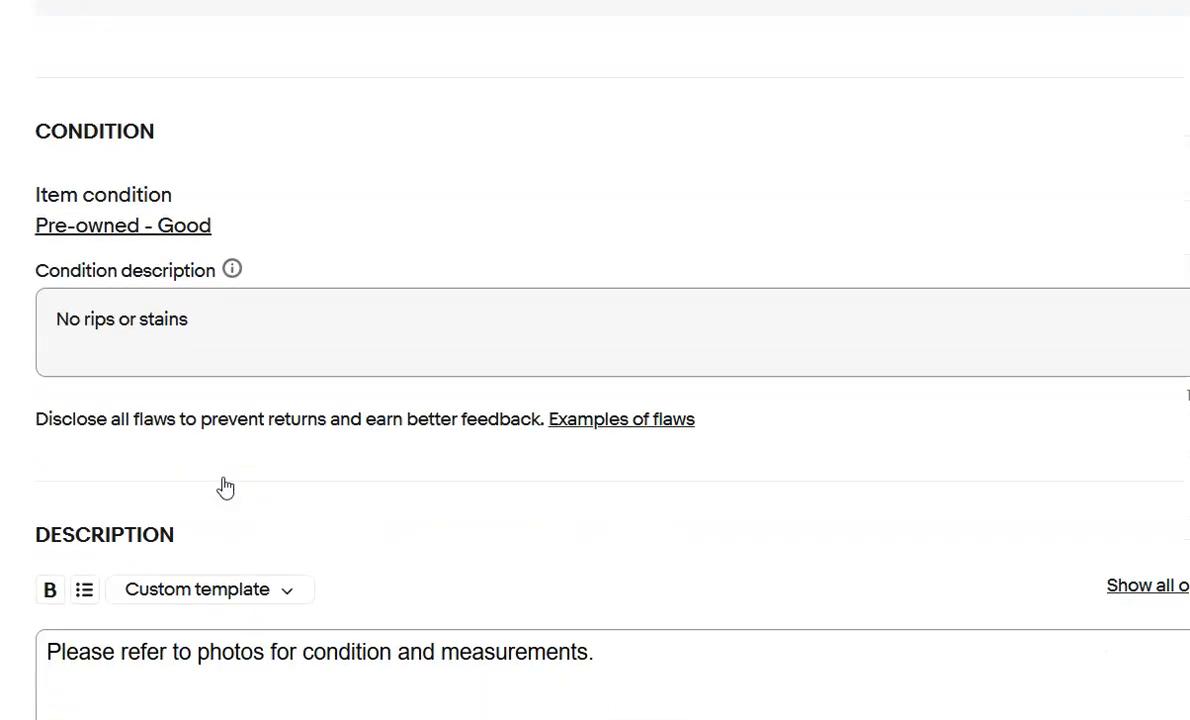
click(603, 459)
key(ctrl+a)
key(ctrl+c)
key(BackSpace)
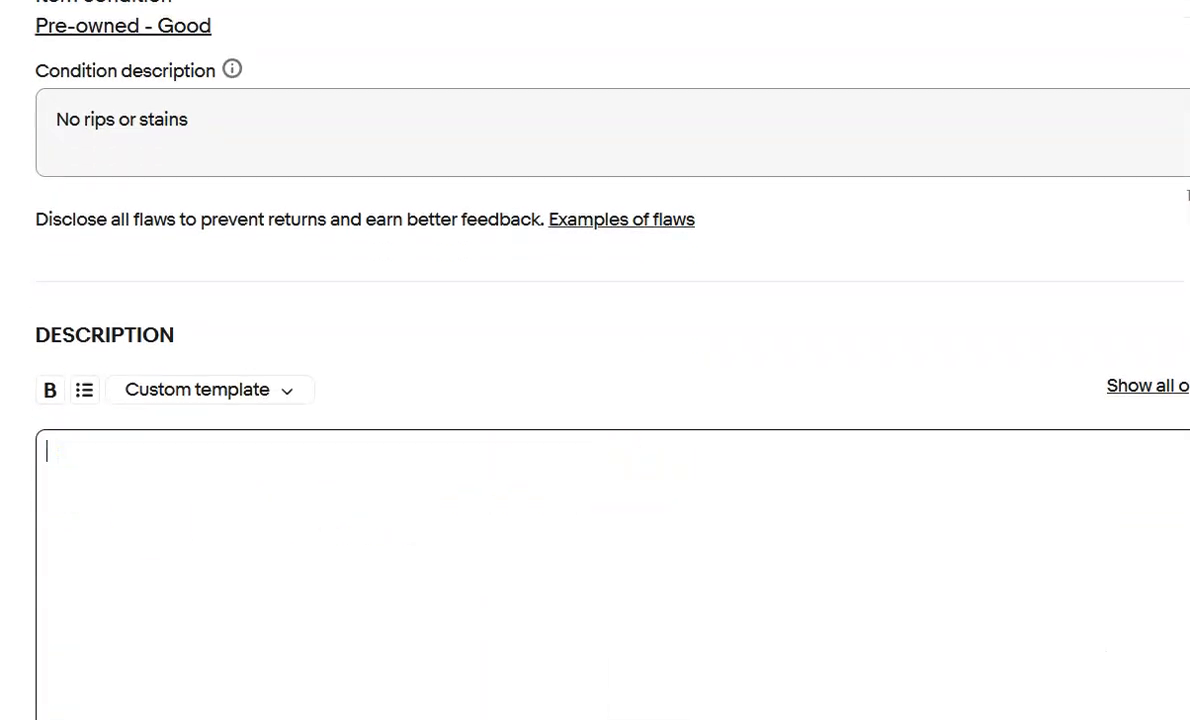
scroll(292, 606, down, 3)
click(1088, 591)
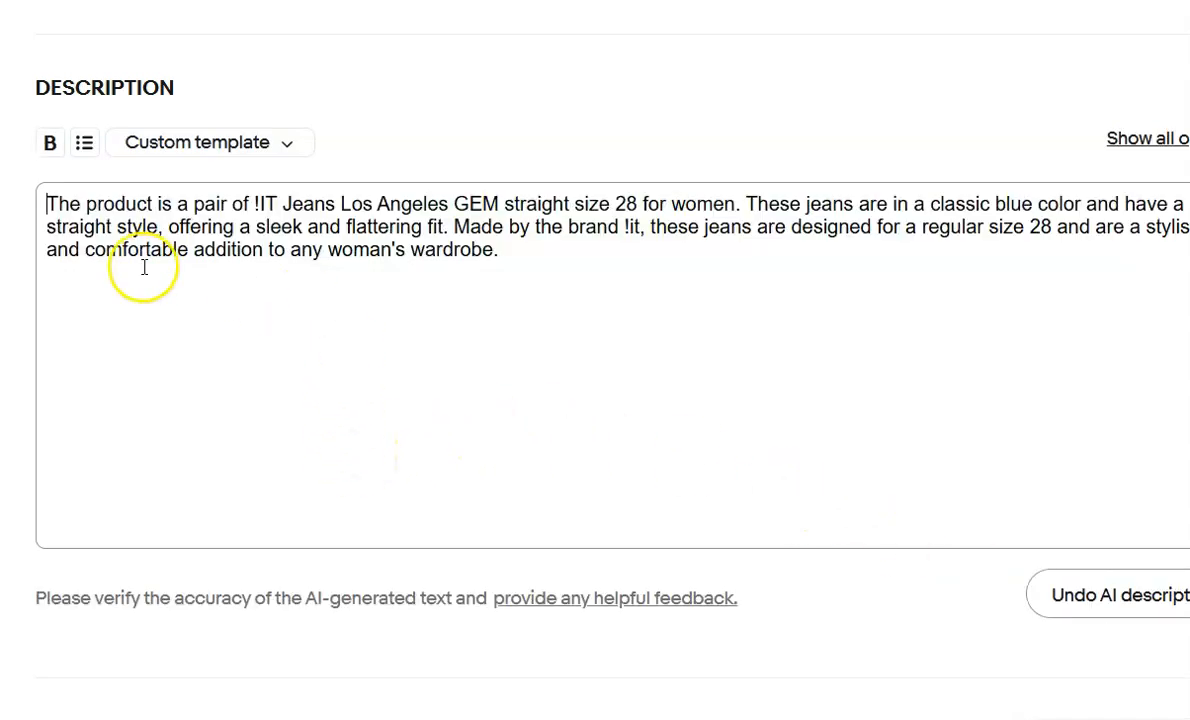
key(Return)
key(ctrl+v)
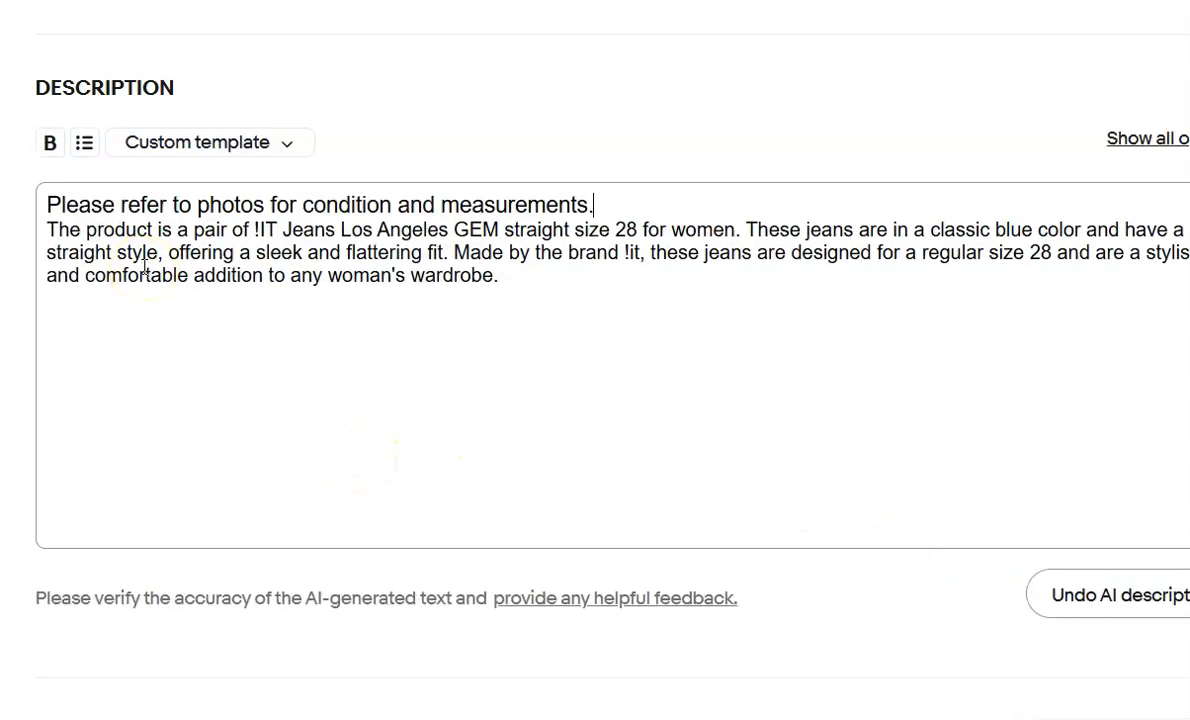
Change the !IT jeans listing's shipping policy to Calculated ground advantage and set the pounds part of the package weight to 1
scroll(281, 289, down, 10)
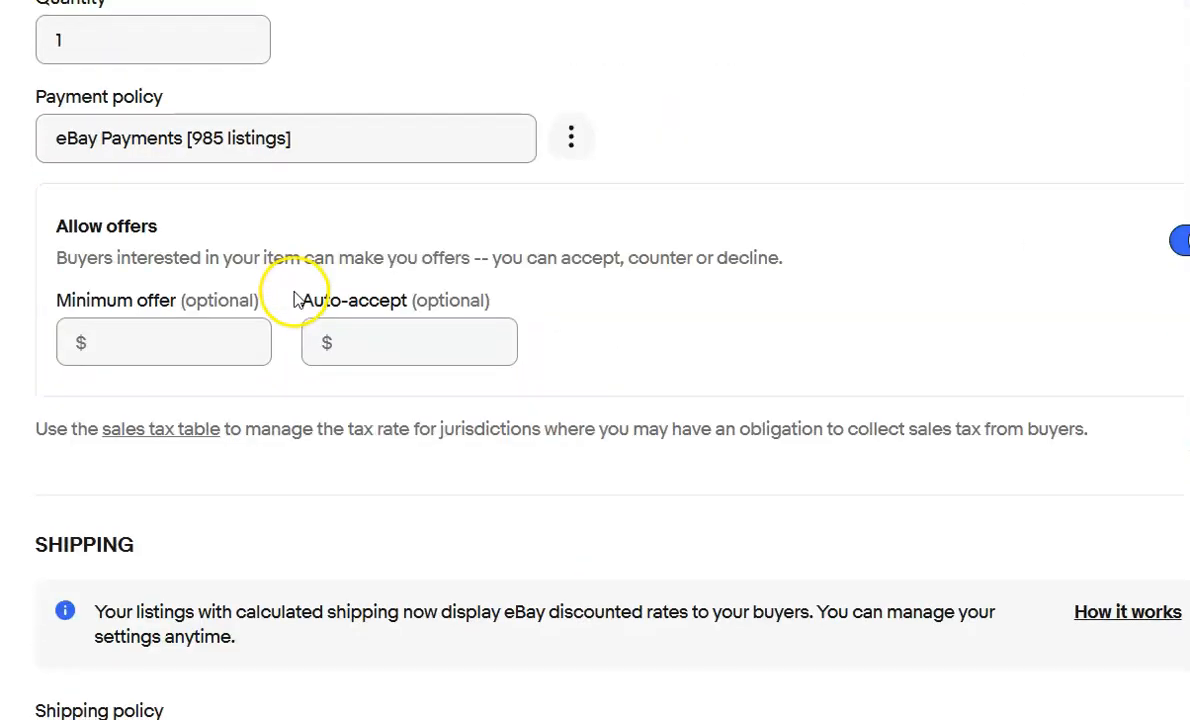
scroll(293, 300, down, 1)
click(412, 510)
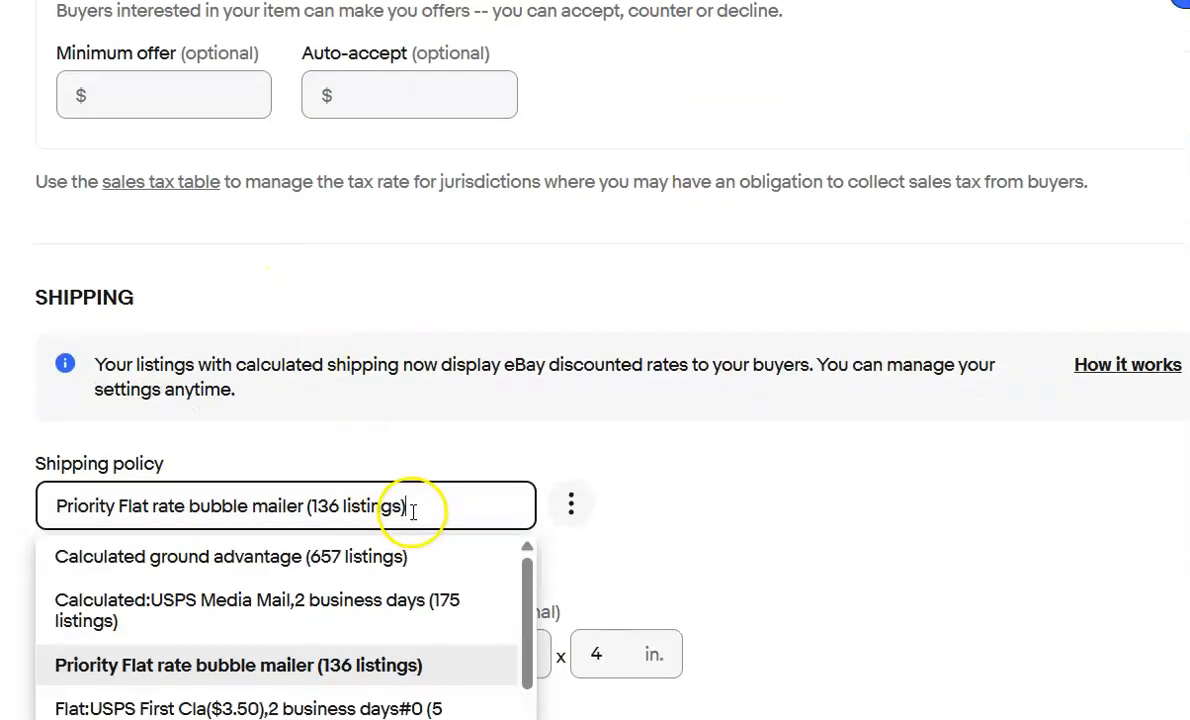
click(370, 562)
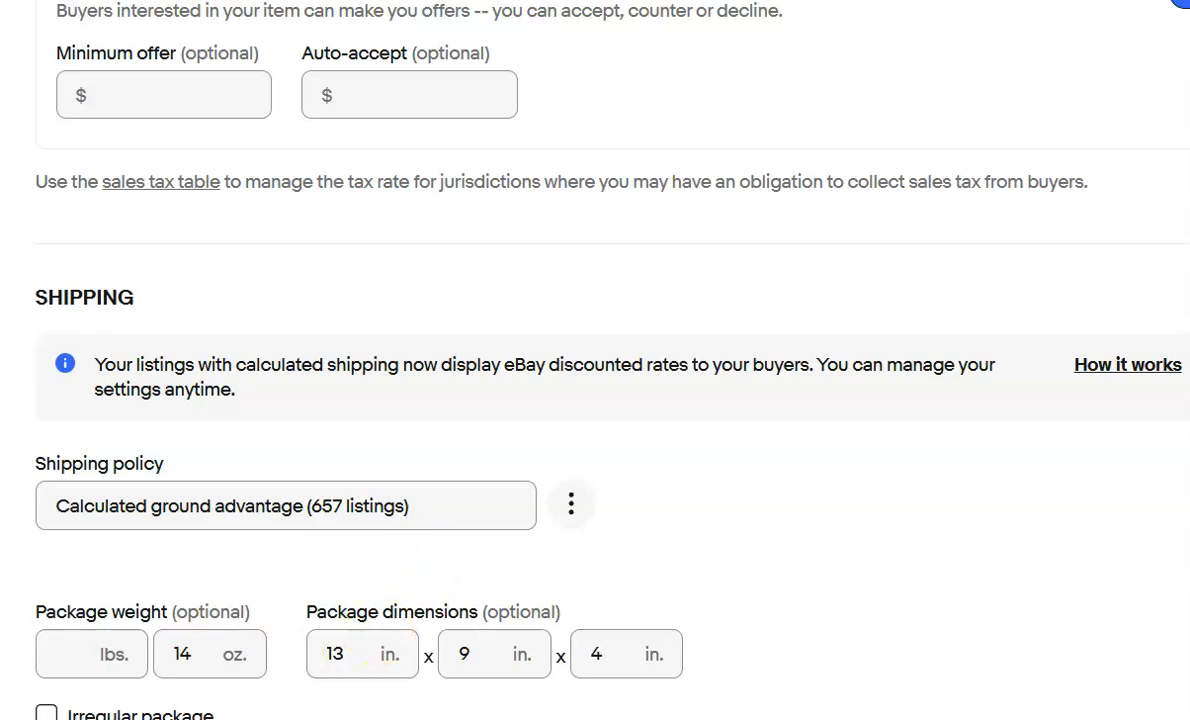
click(57, 658)
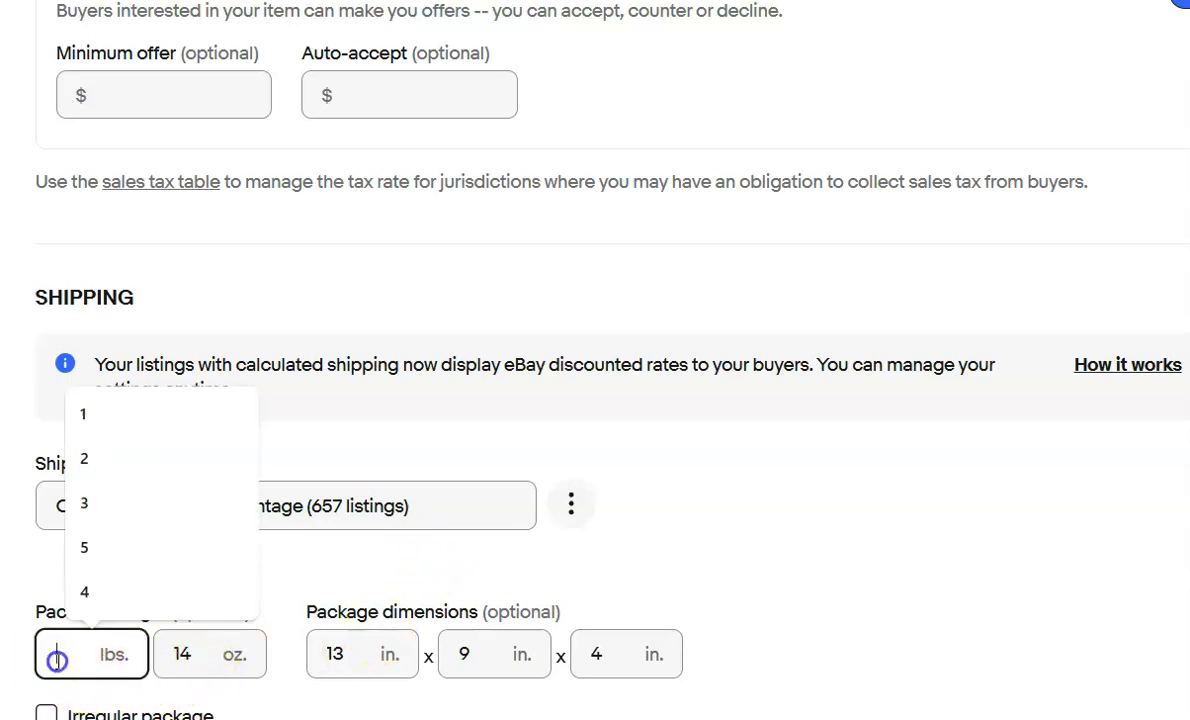
text(1)
scroll(228, 705, down, 1)
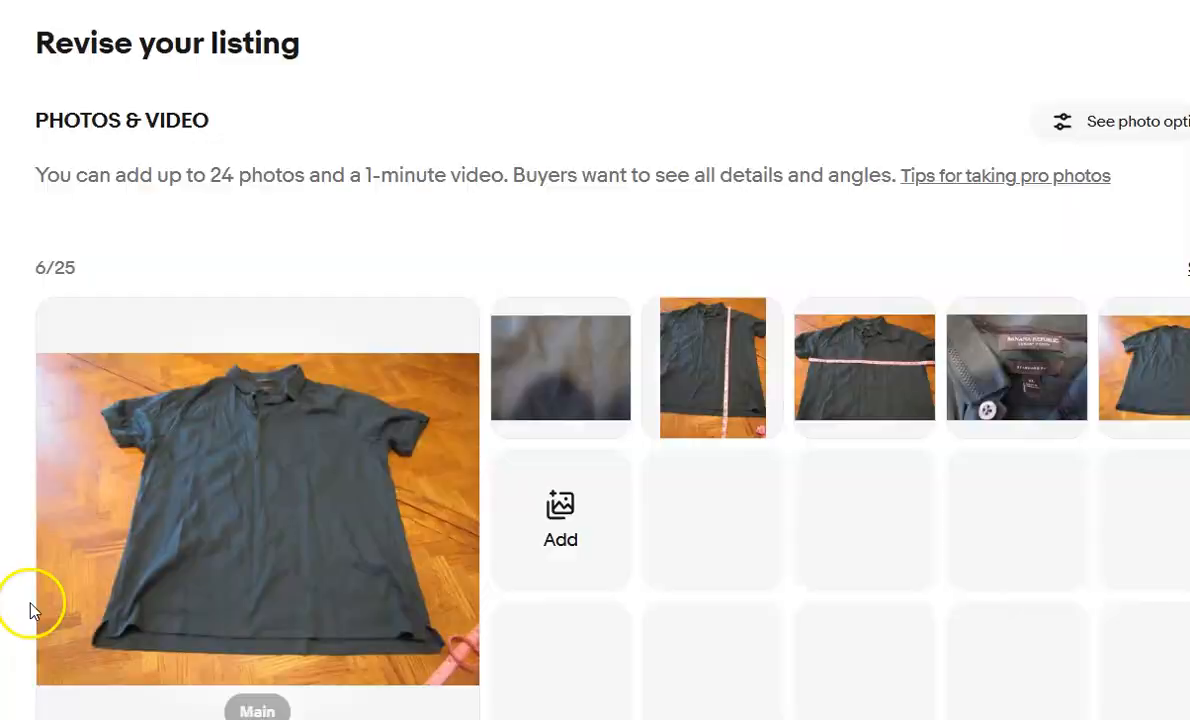
Cut the Banana Republic polo listing's existing description line and generate an AI description in its place
scroll(77, 410, down, 9)
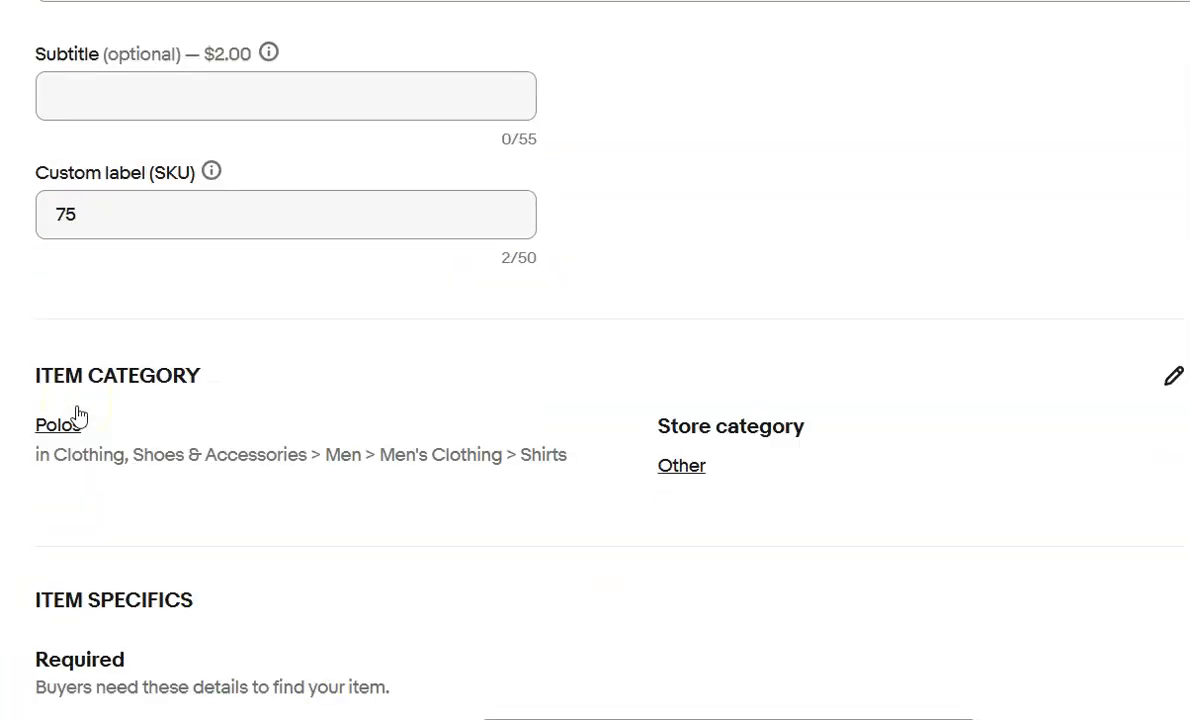
scroll(77, 413, down, 10)
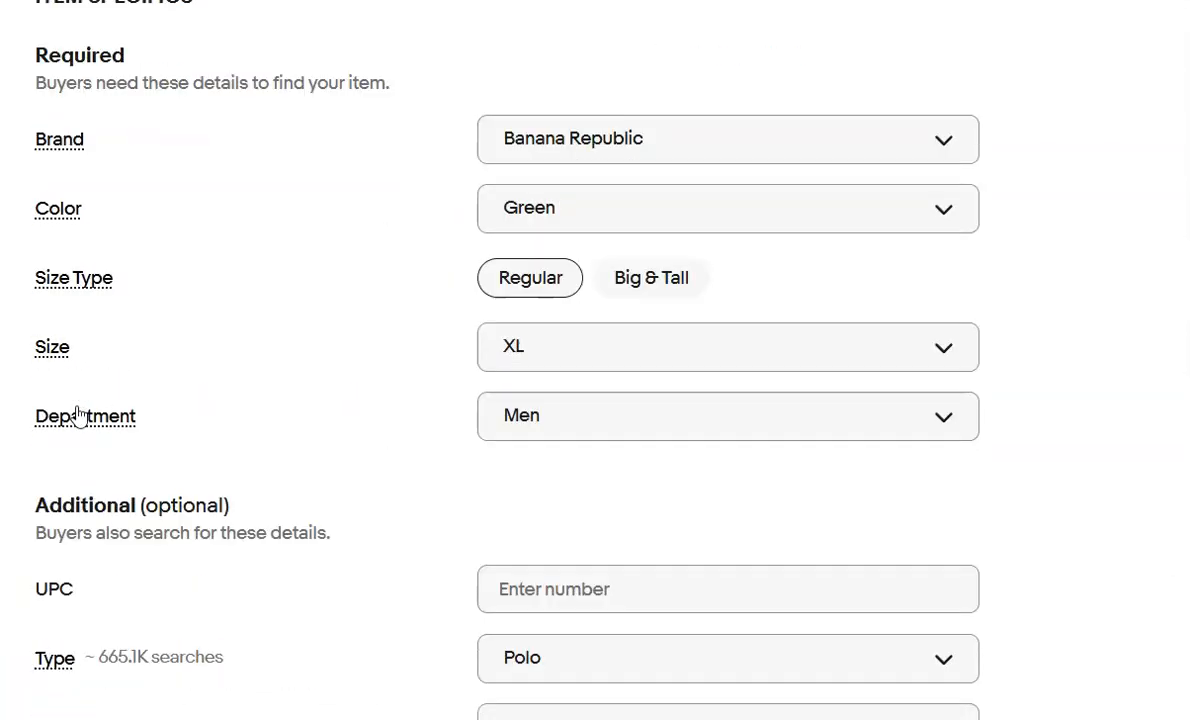
scroll(77, 413, down, 13)
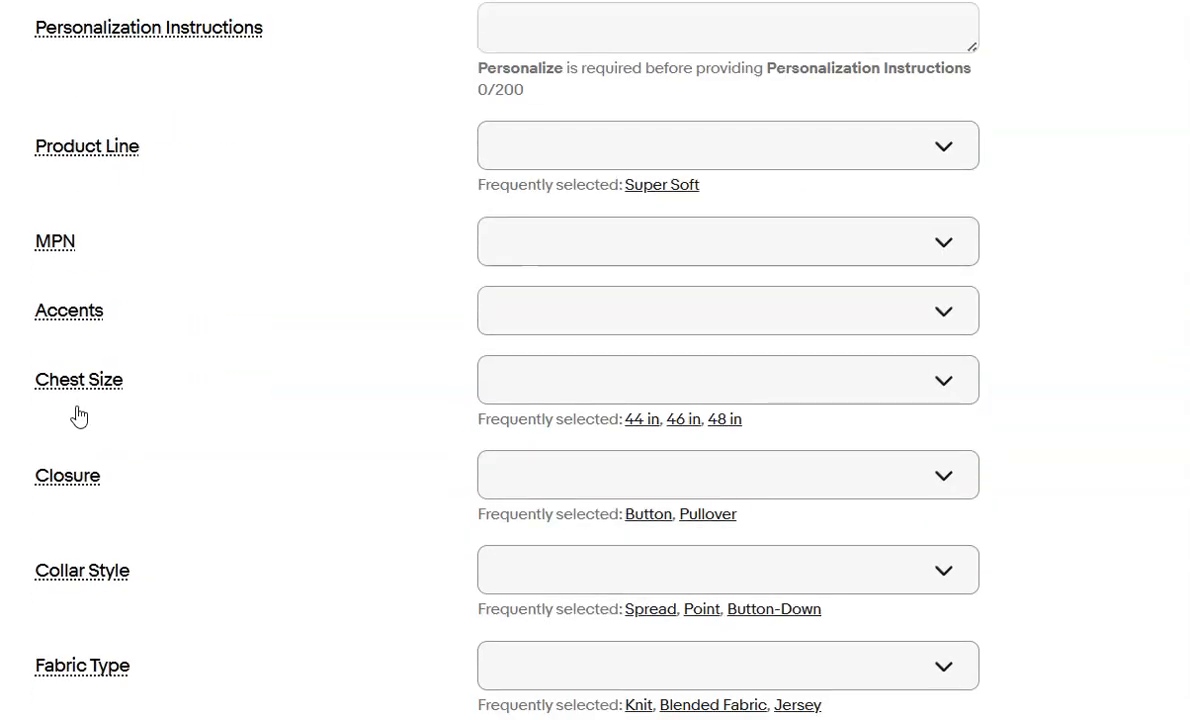
scroll(79, 414, down, 3)
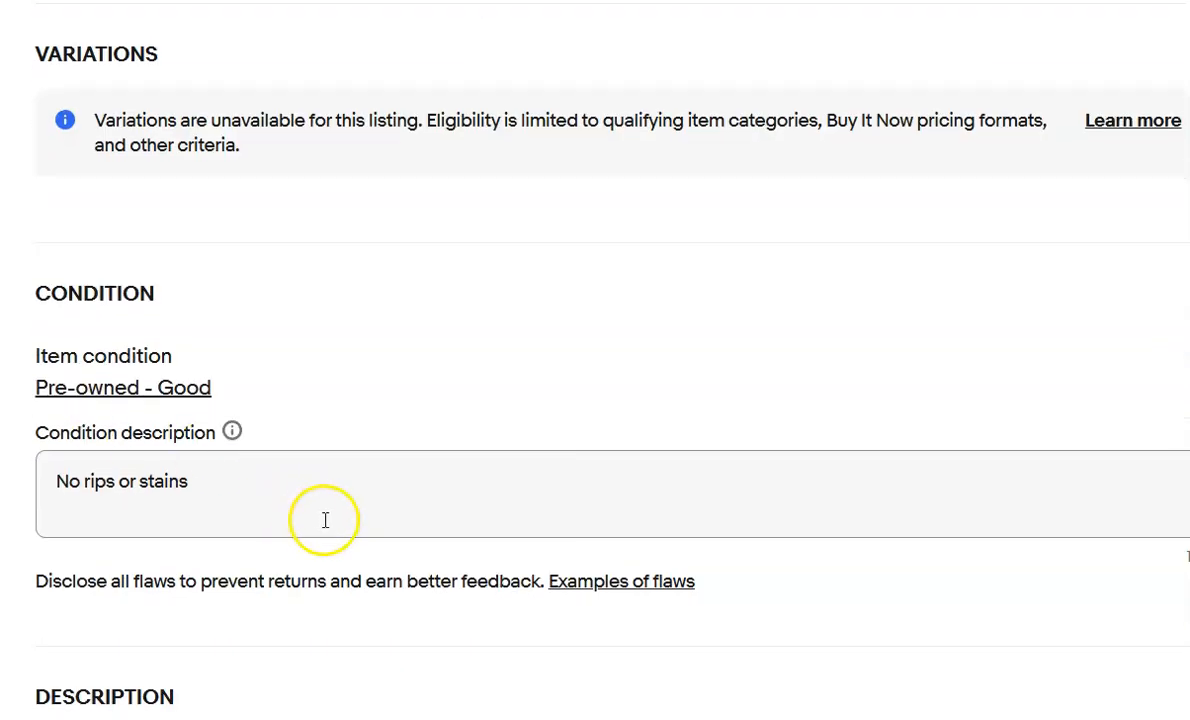
scroll(675, 486, down, 3)
click(675, 486)
key(ctrl+a)
key(ctrl+c)
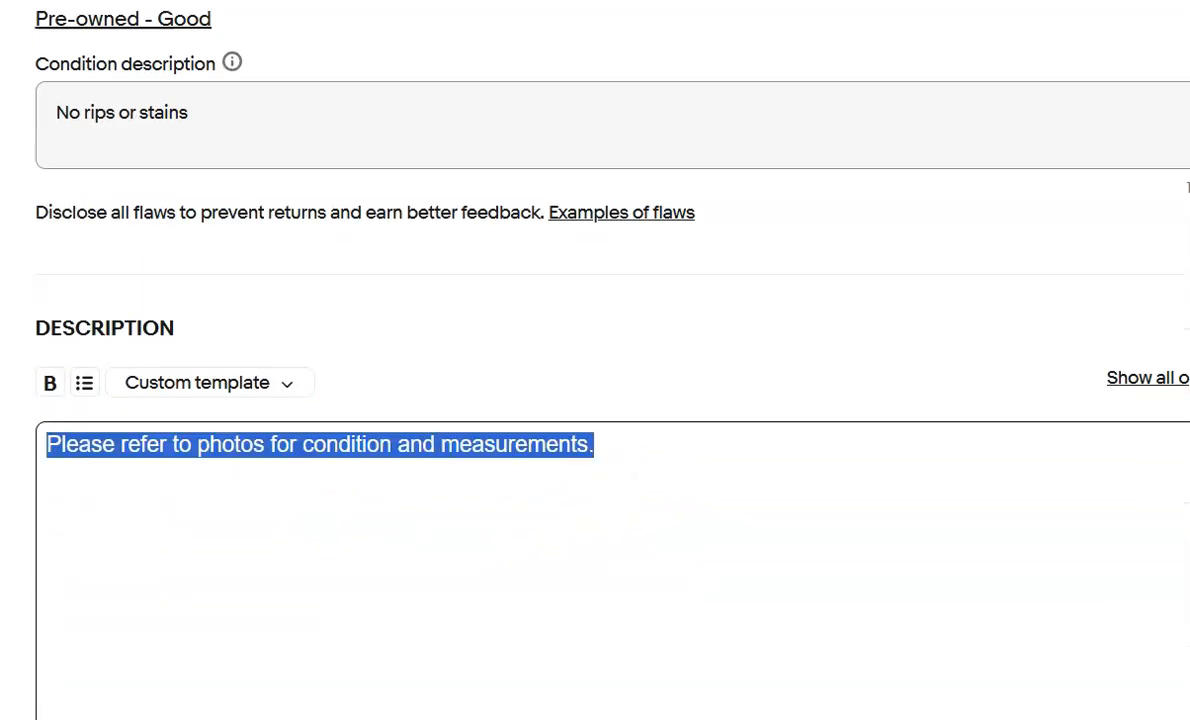
key(BackSpace)
scroll(709, 563, down, 3)
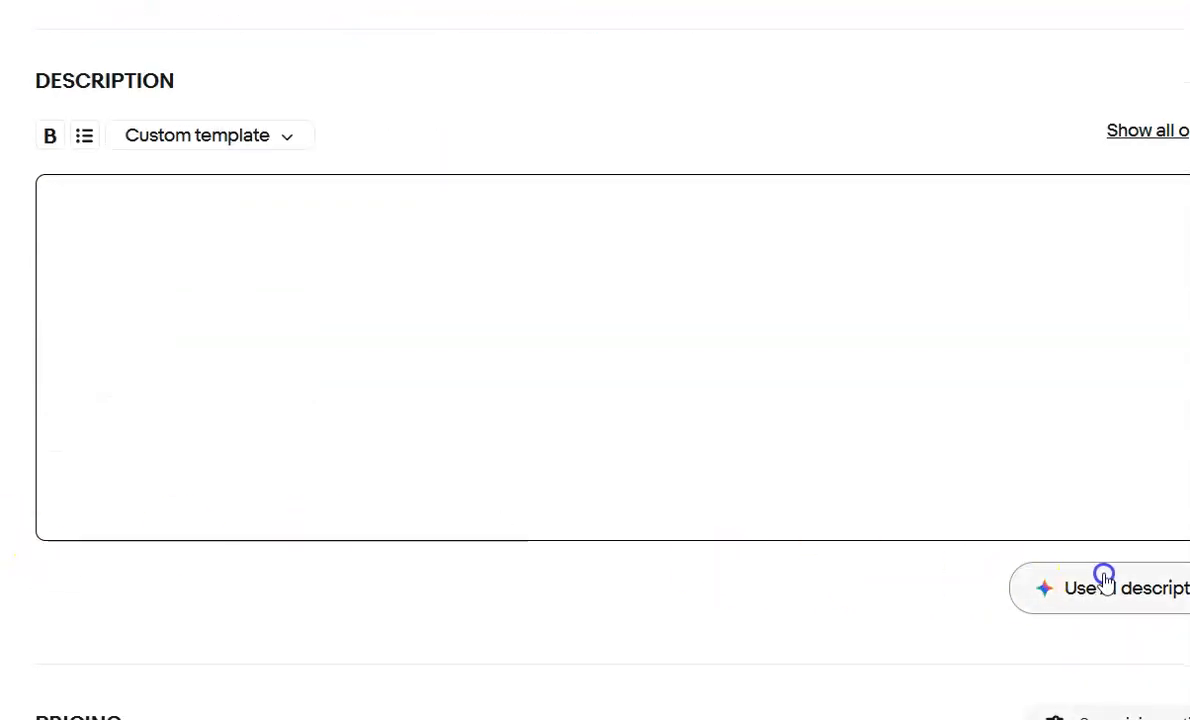
click(1104, 580)
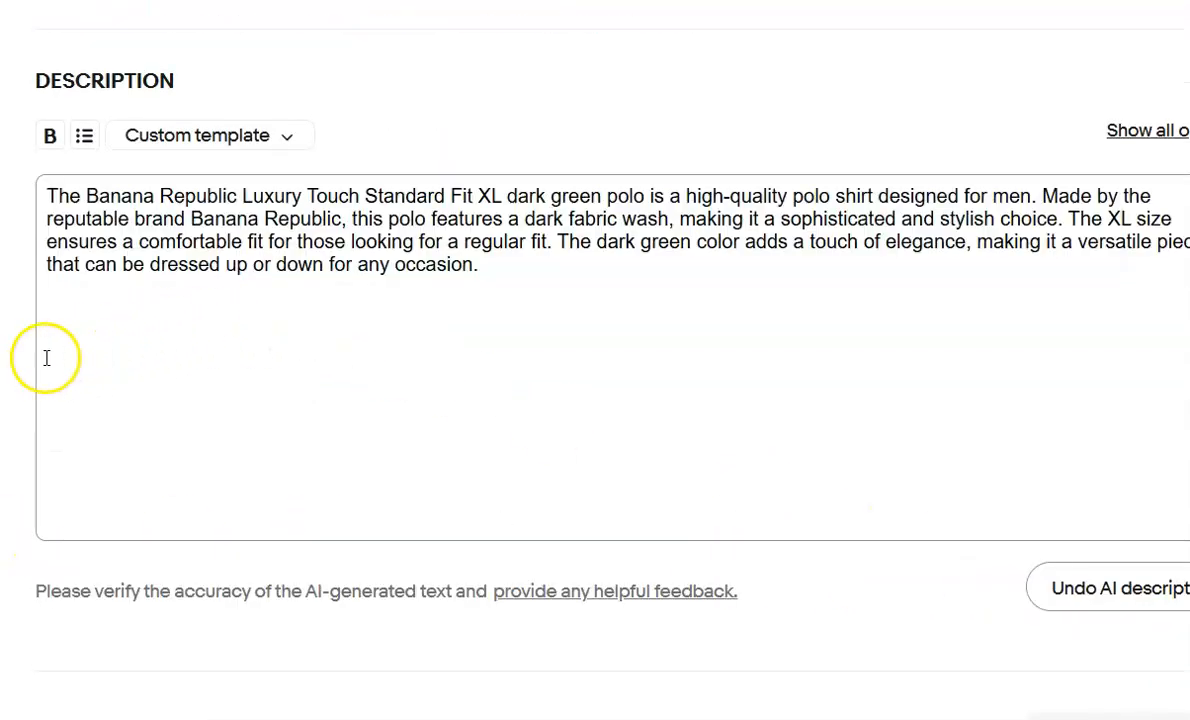
Paste the original line "Please refer to photos for condition and measurements." into the Banana Republic polo listing's AI description and review its shipping settings
click(48, 298)
key(Return)
key(Up)
key(ctrl+v)
scroll(590, 271, down, 10)
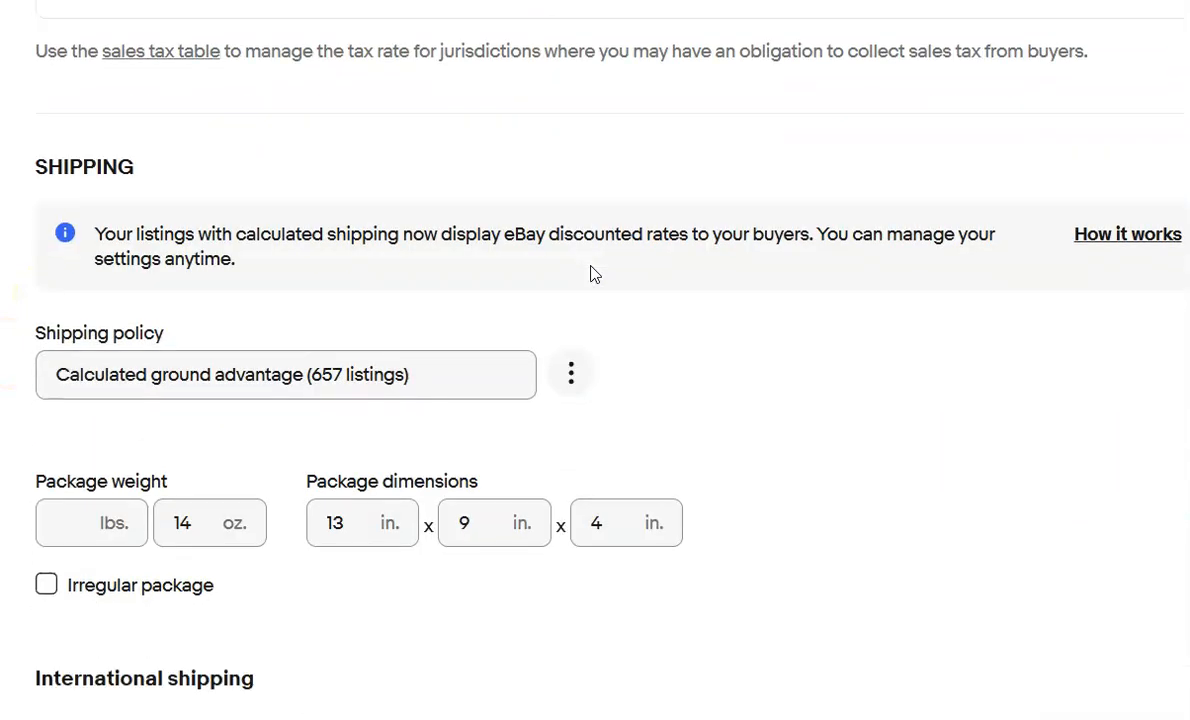
scroll(590, 271, up, 1)
click(76, 675)
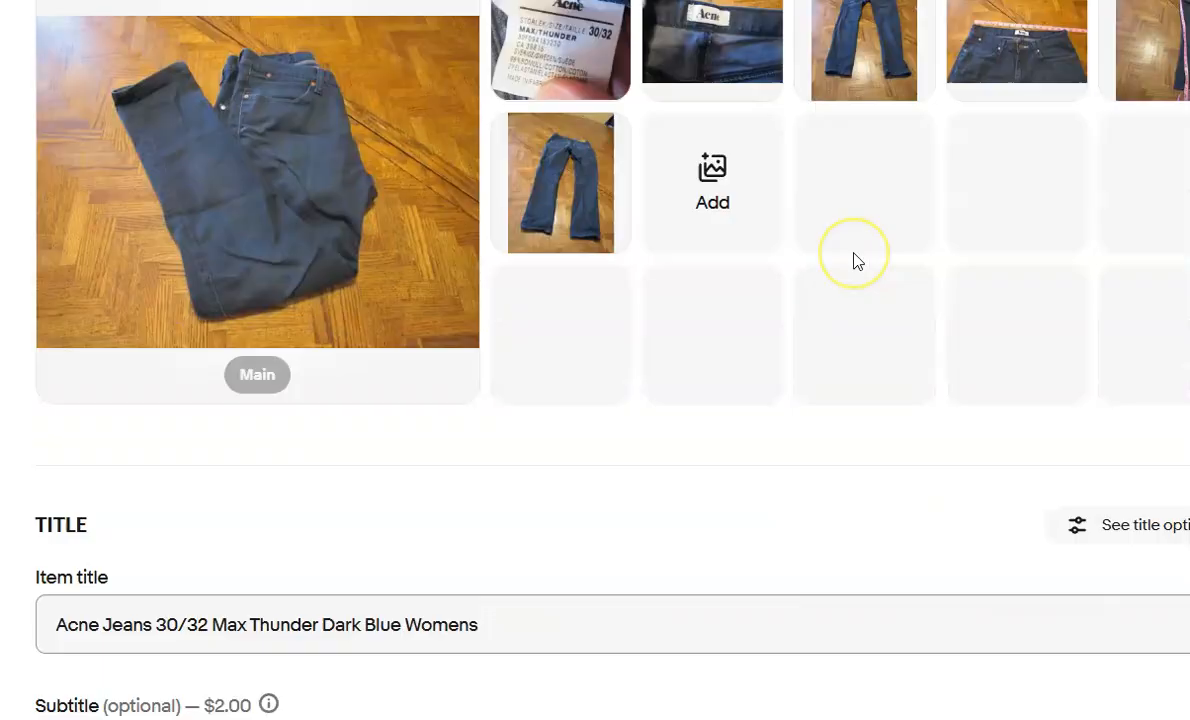
Cut the Acne Jeans listing's existing description line, generate an AI description, and paste the original line ahead of it
scroll(855, 258, down, 10)
scroll(855, 261, down, 10)
scroll(855, 261, down, 5)
click(667, 313)
key(ctrl+a)
key(ctrl+c)
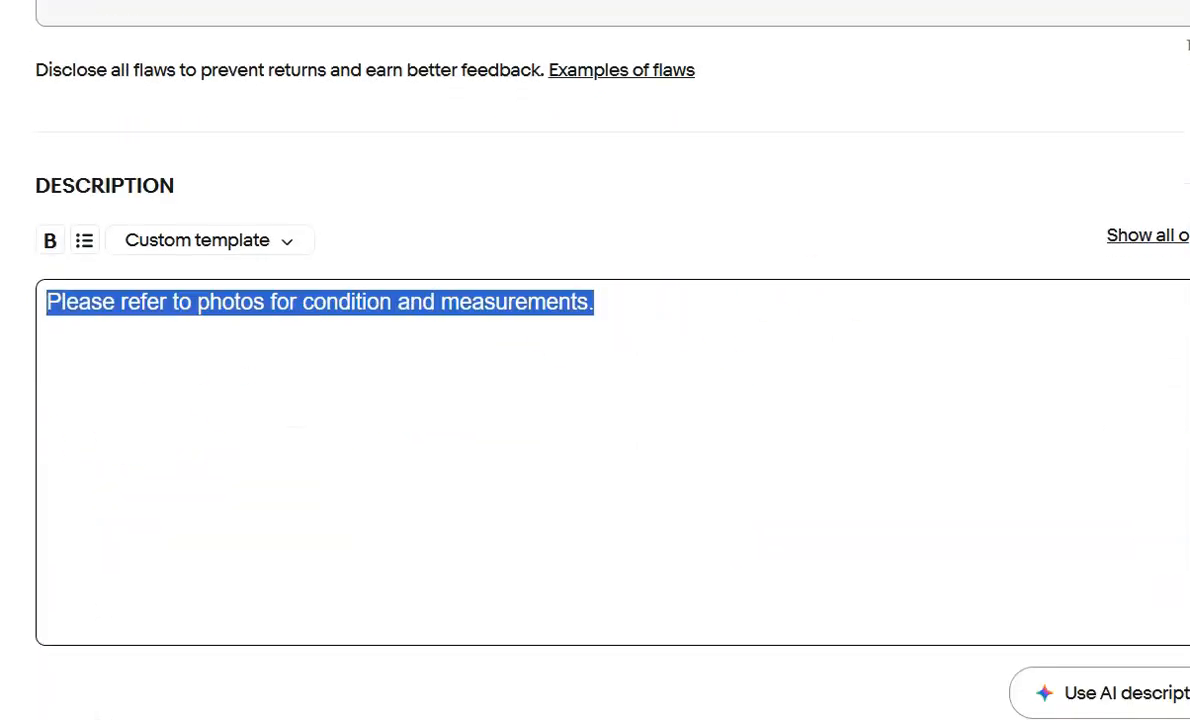
key(BackSpace)
click(1108, 684)
click(536, 523)
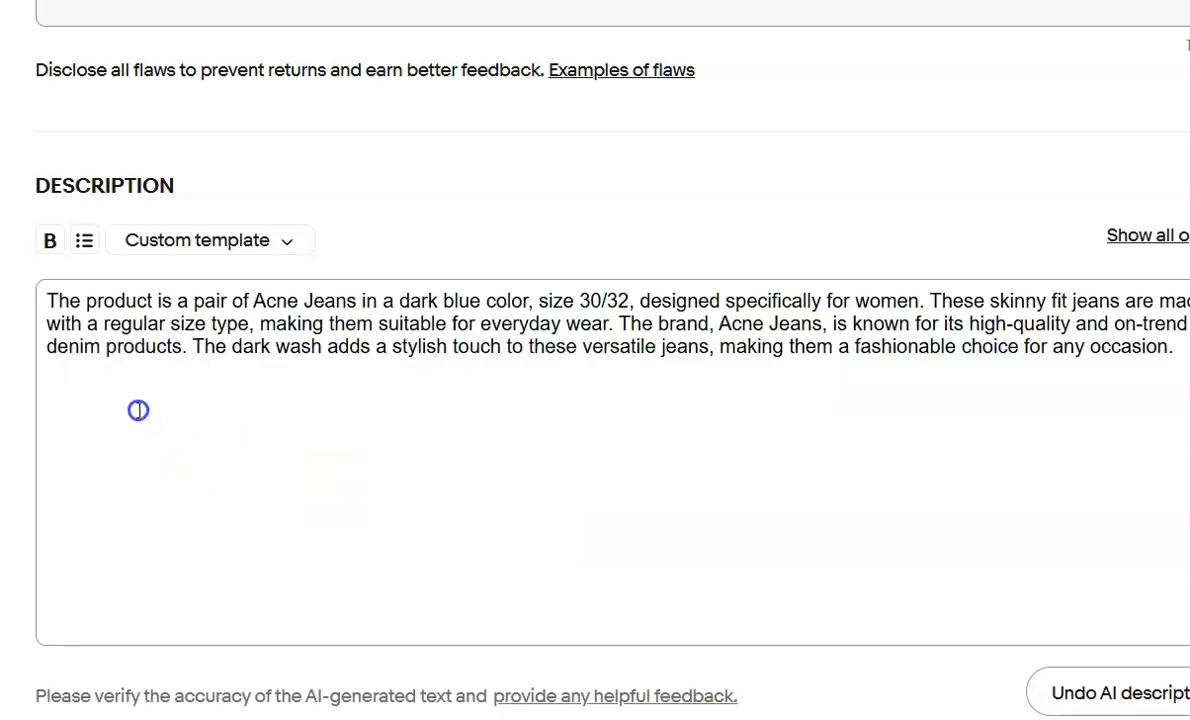
key(Return)
key(ctrl+v)
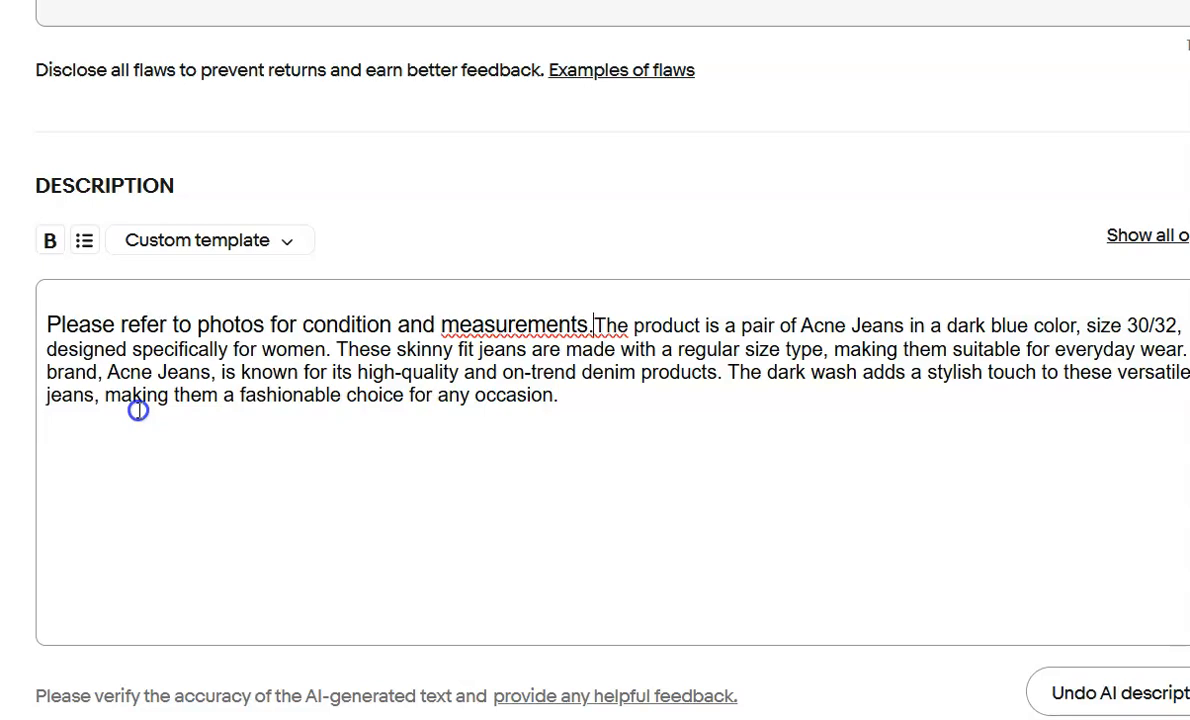
Change the Acne Jeans listing's shipping policy to Calculated ground advantage and set the pounds part of the package weight to 1
scroll(300, 398, down, 8)
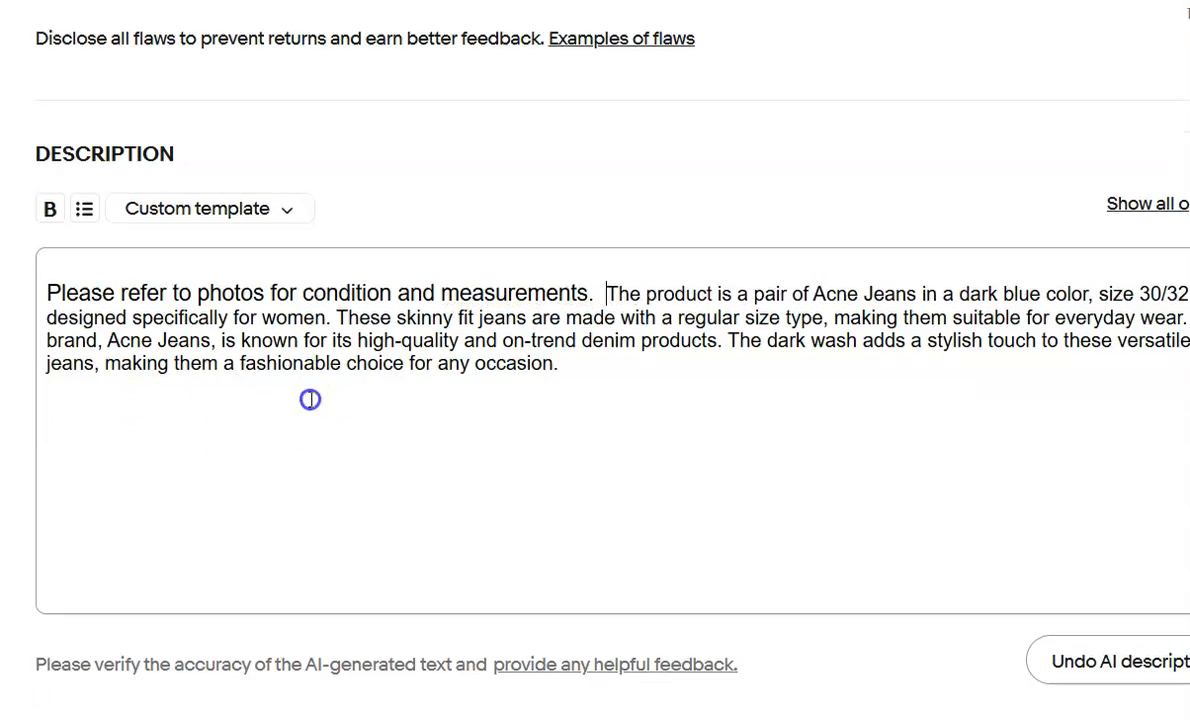
scroll(274, 396, down, 5)
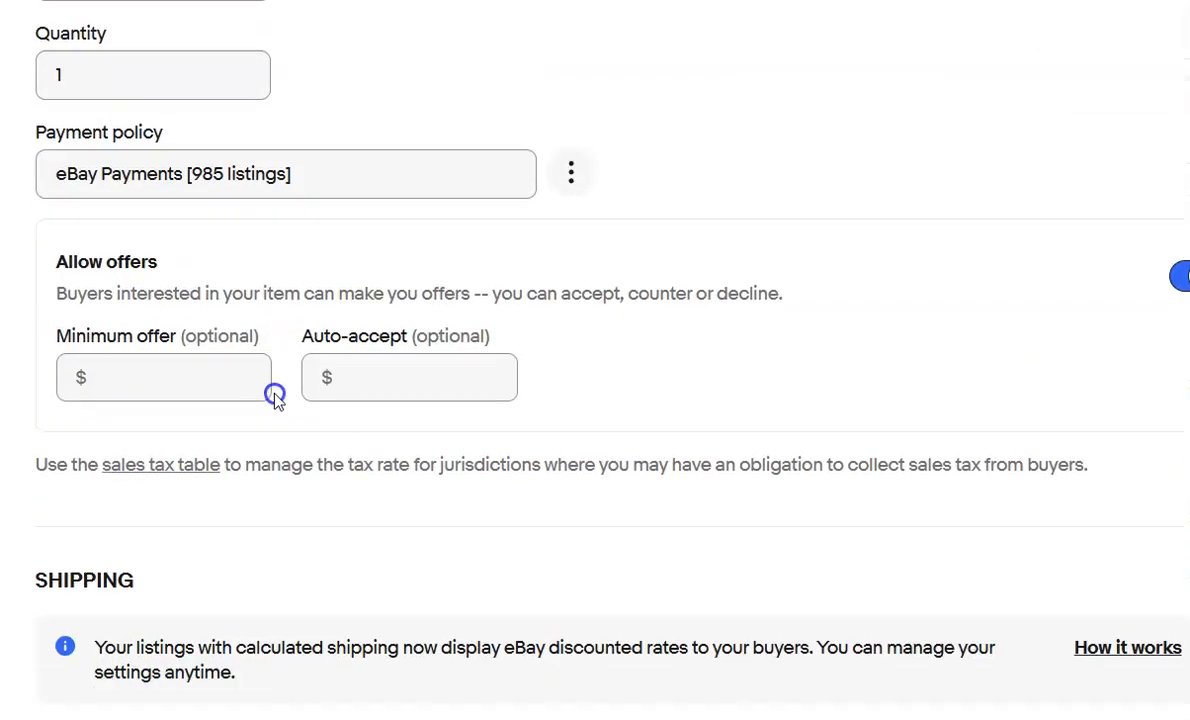
click(442, 477)
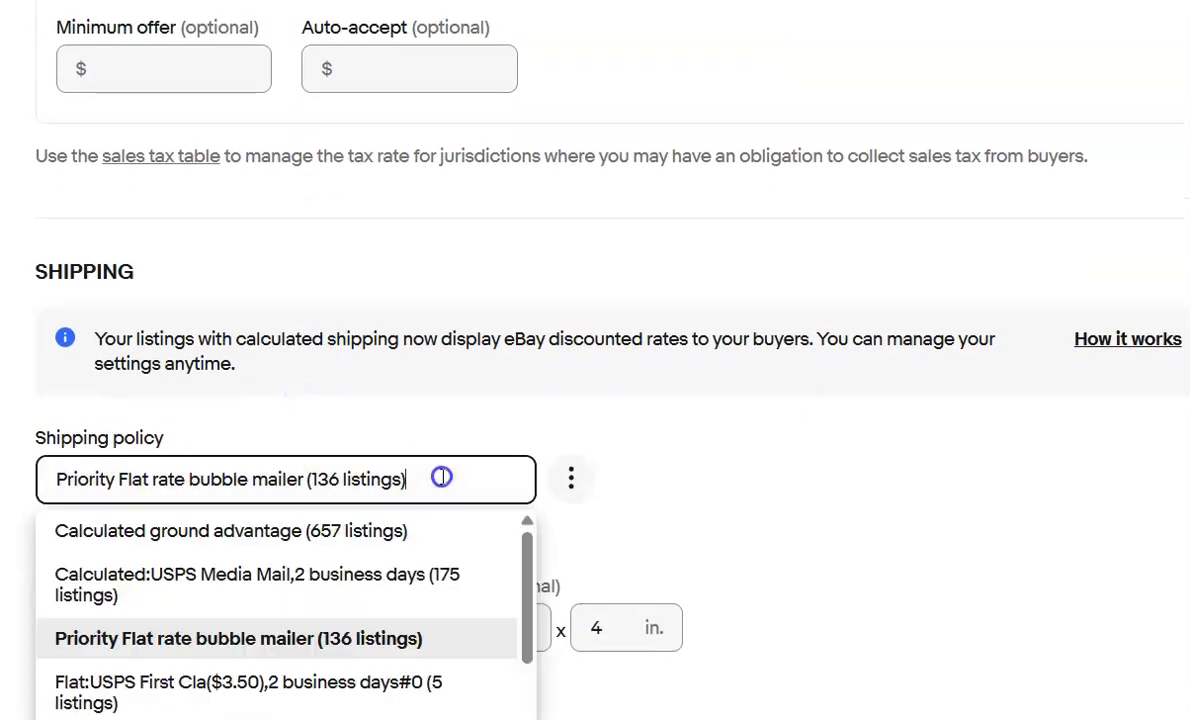
click(398, 528)
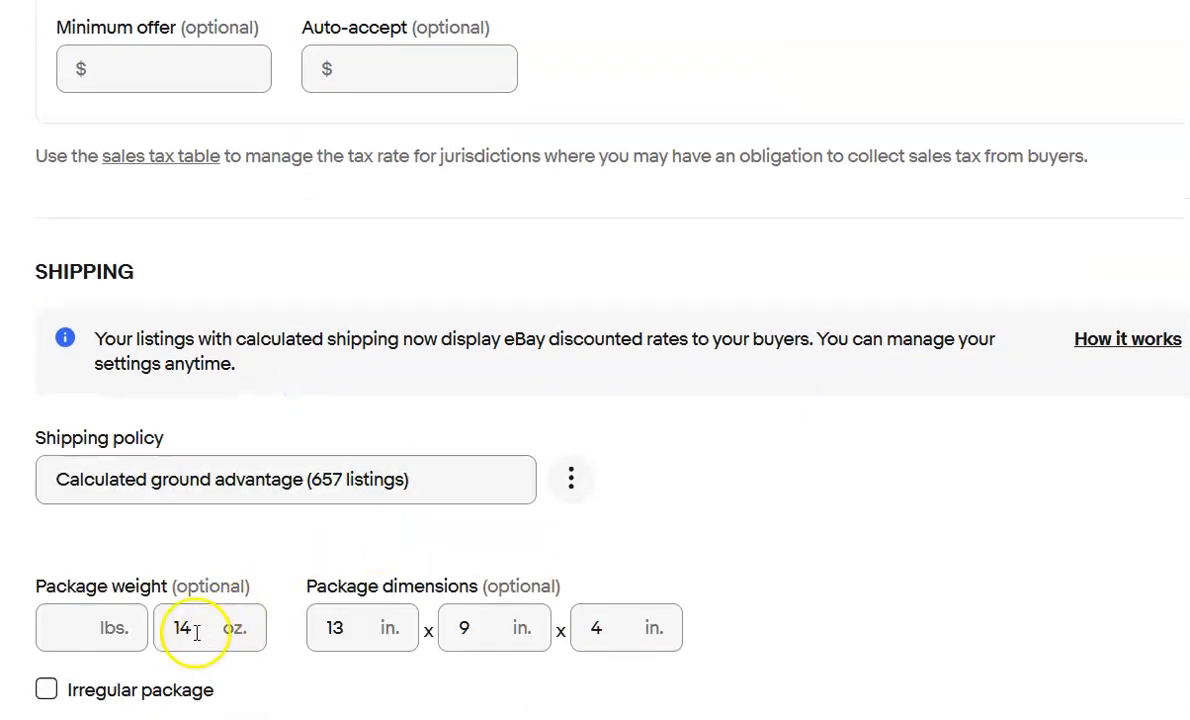
click(82, 633)
text(1)
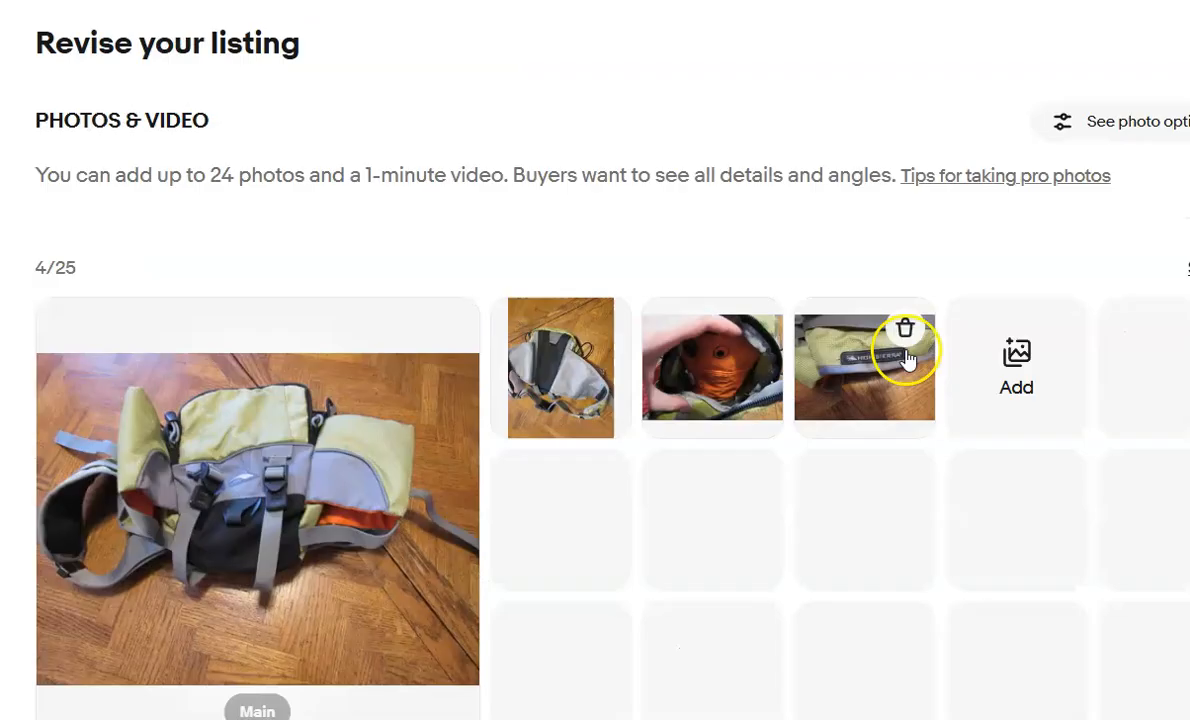
Remove the High Sierra hip pack listing's existing description line, generate an AI description, and paste the original line above it
scroll(900, 350, down, 10)
scroll(908, 360, down, 12)
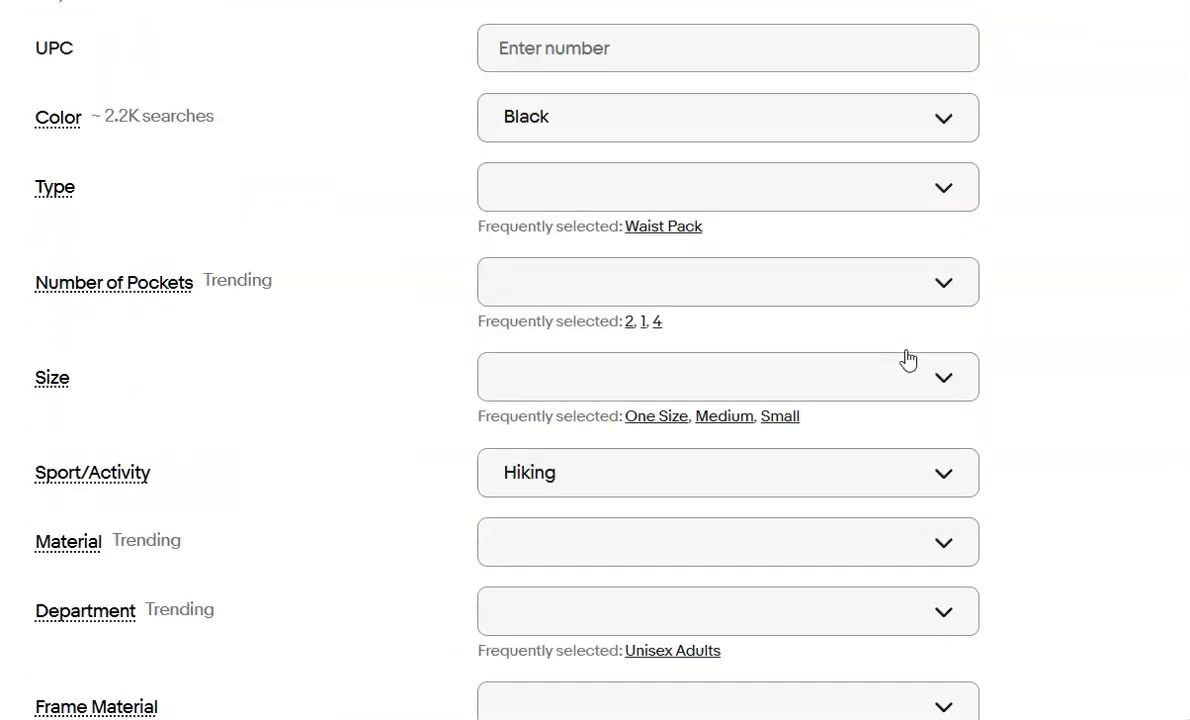
scroll(910, 360, down, 5)
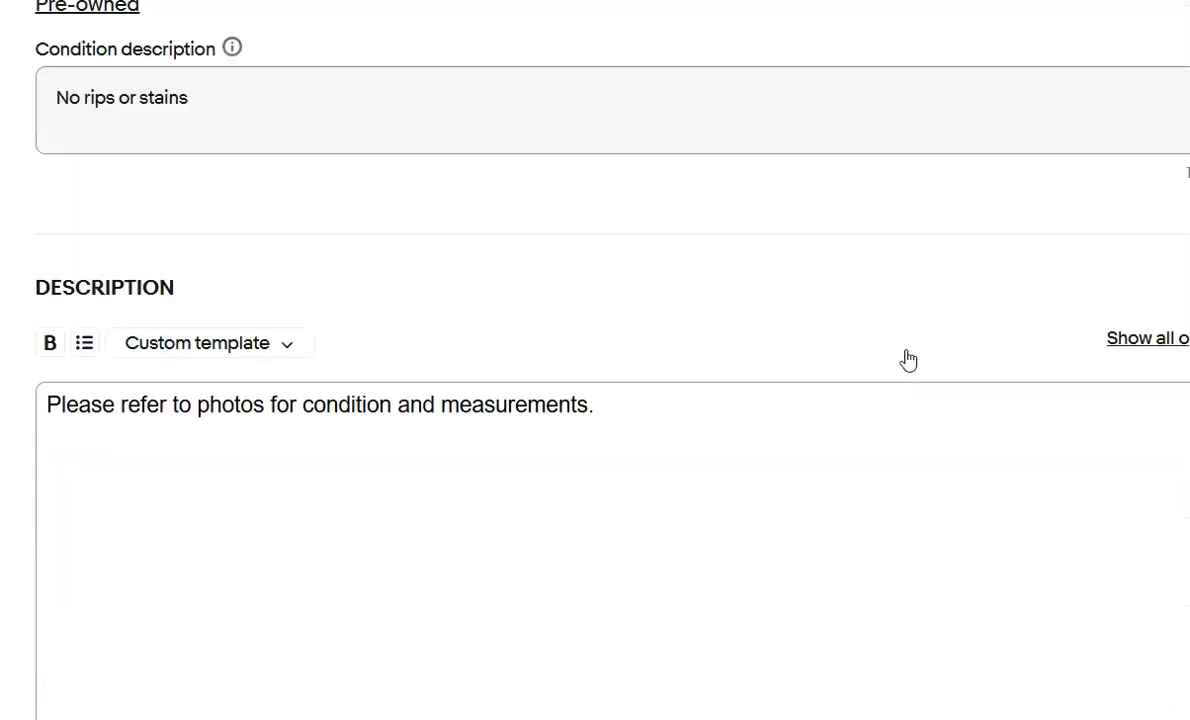
drag(574, 378, 41, 462)
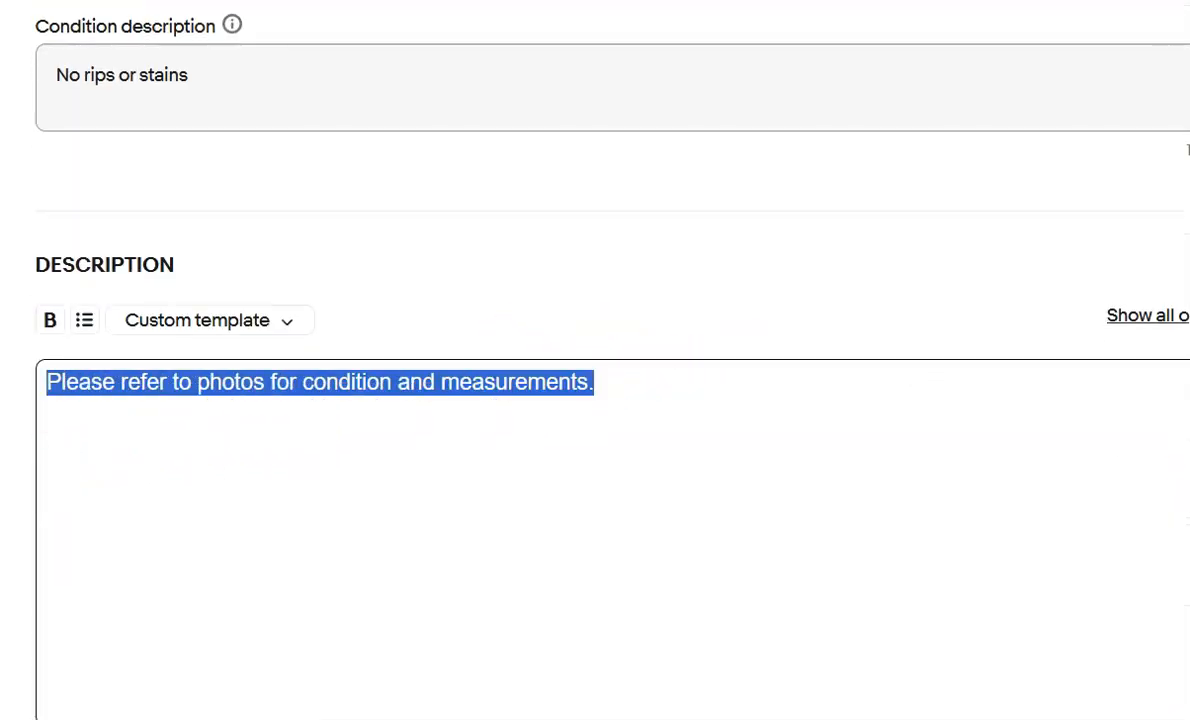
key(BackSpace)
scroll(409, 474, down, 1)
click(1104, 650)
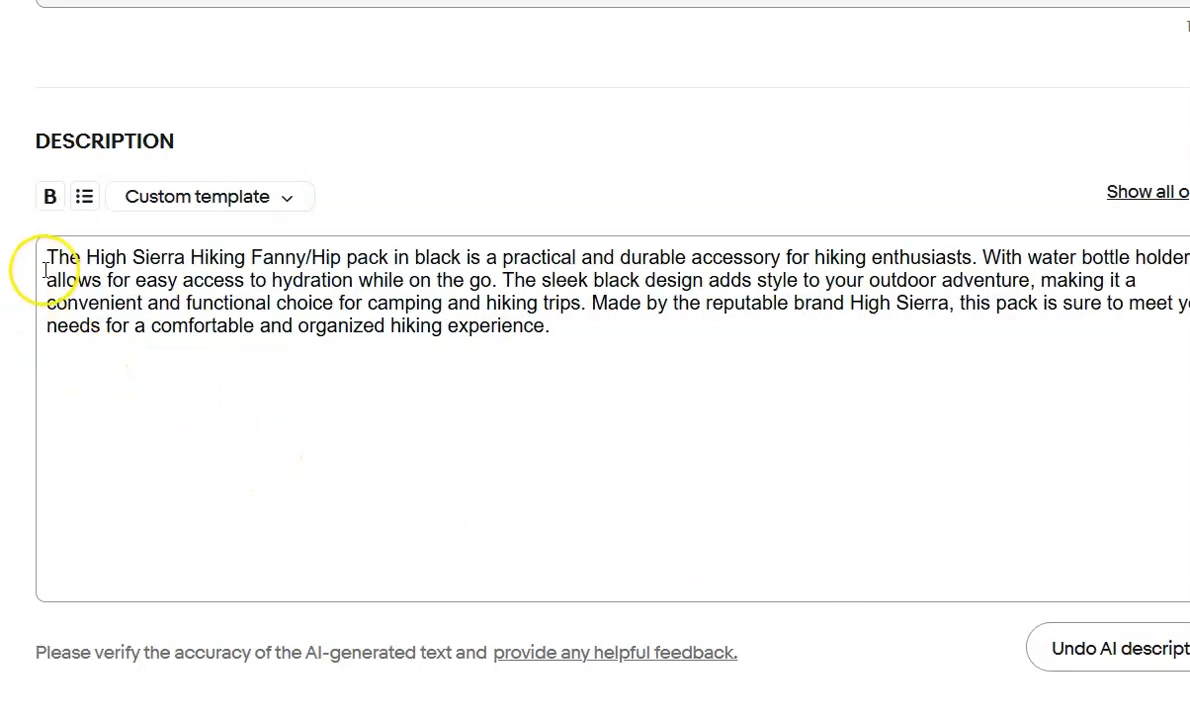
key(Return)
key(ctrl+v)
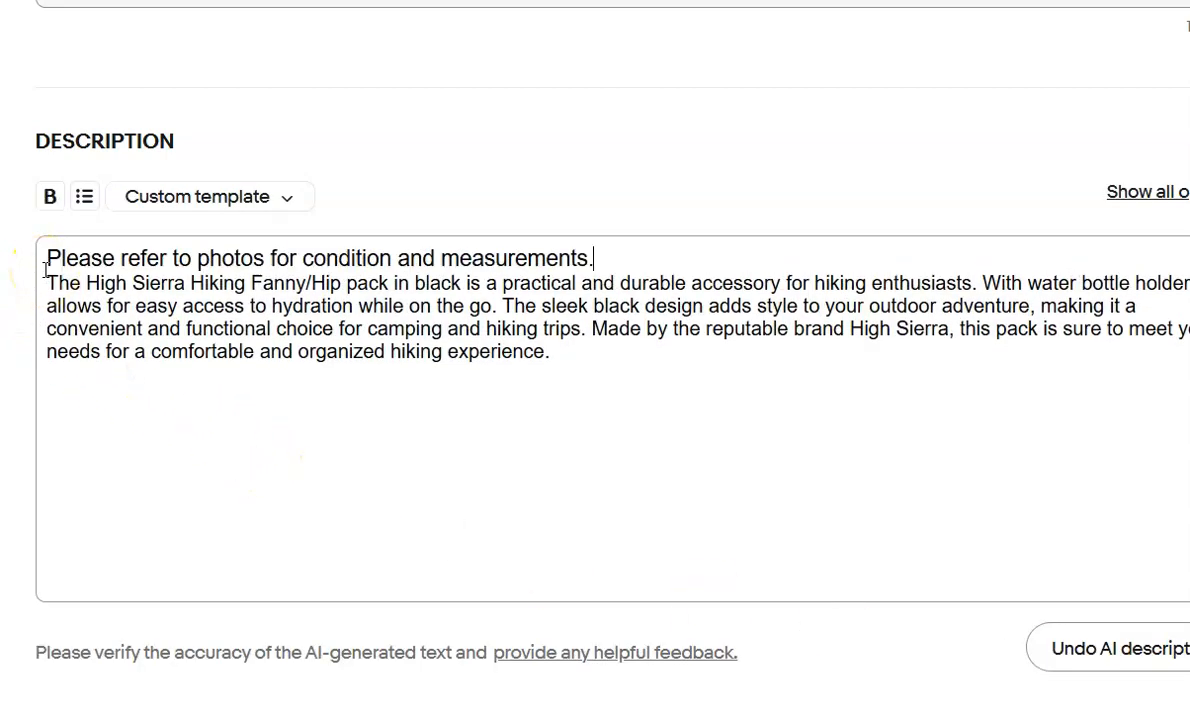
Change the High Sierra hip pack listing's shipping policy to Calculated ground advantage
scroll(143, 290, down, 10)
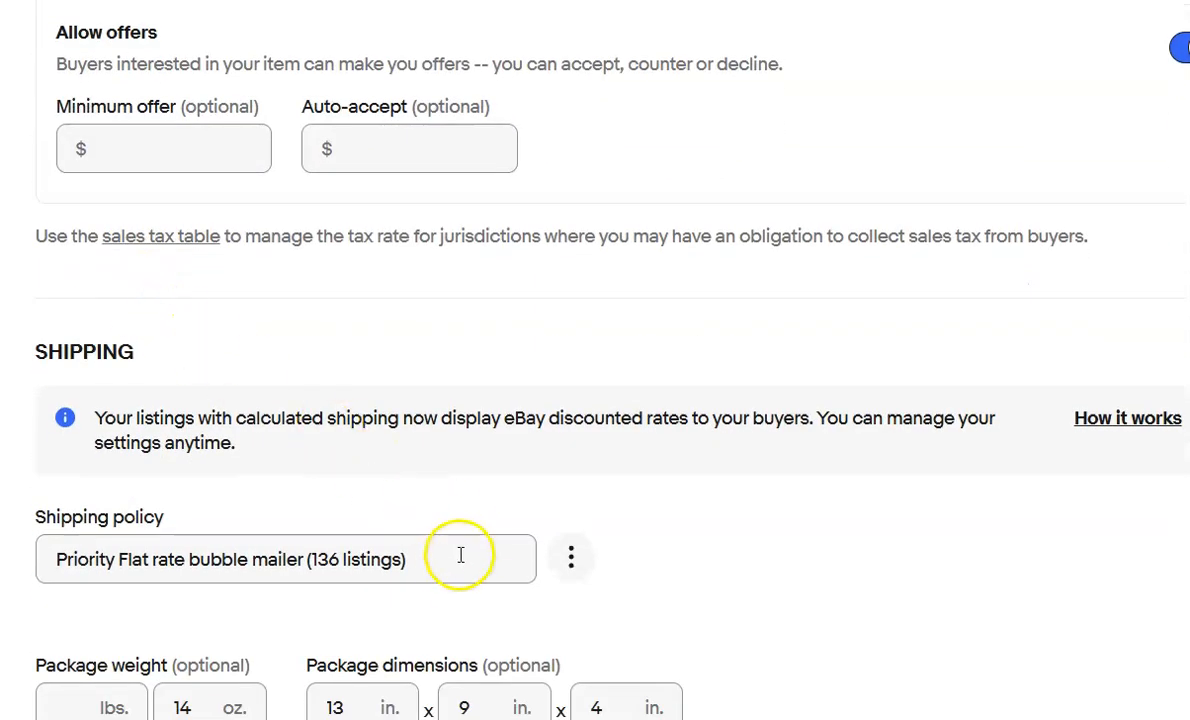
click(453, 562)
click(412, 612)
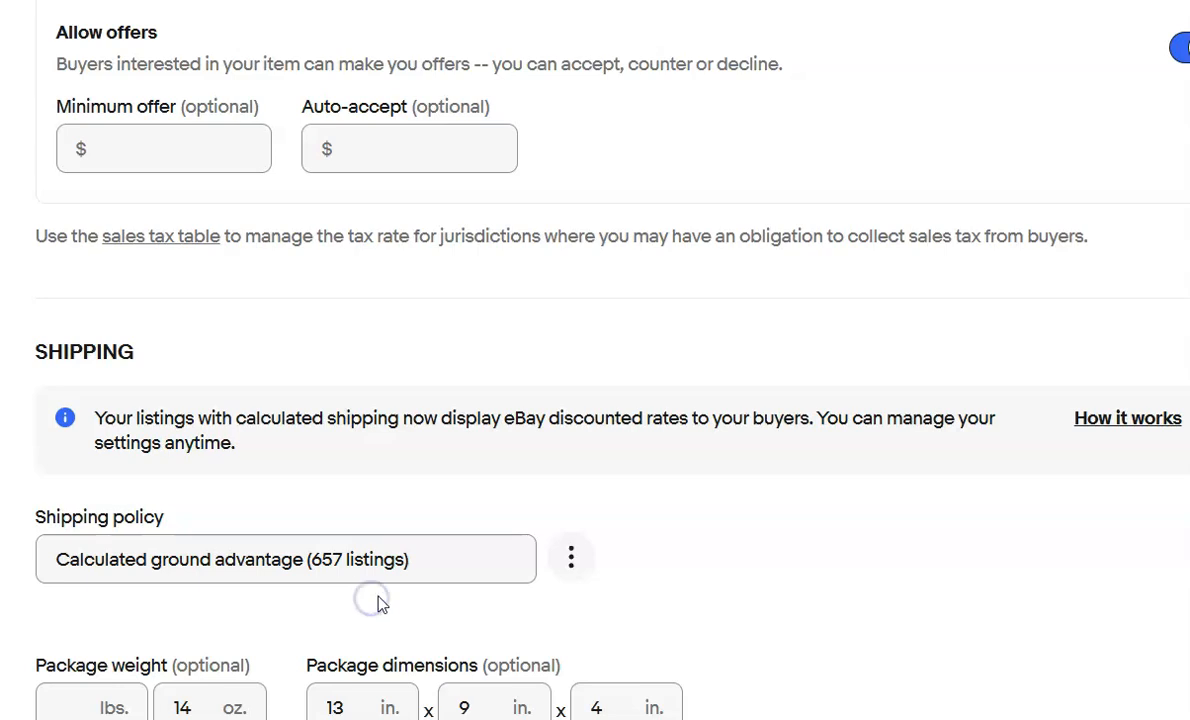
scroll(290, 565, down, 3)
double_click(196, 460)
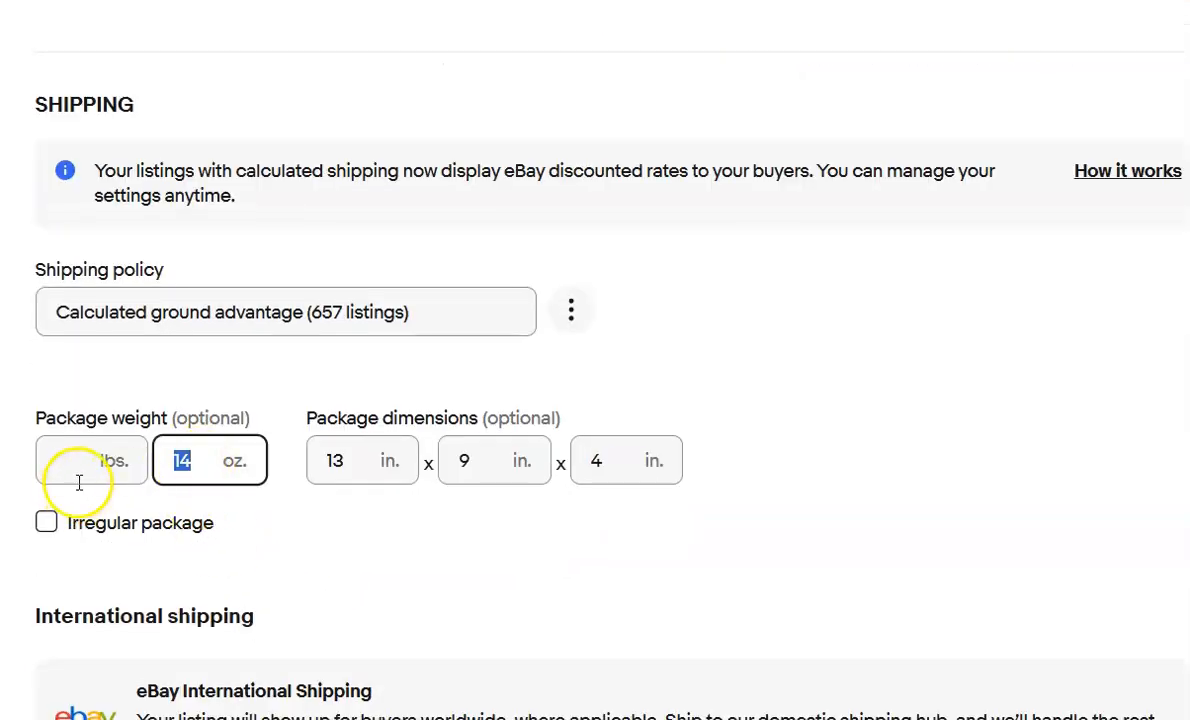
click(247, 537)
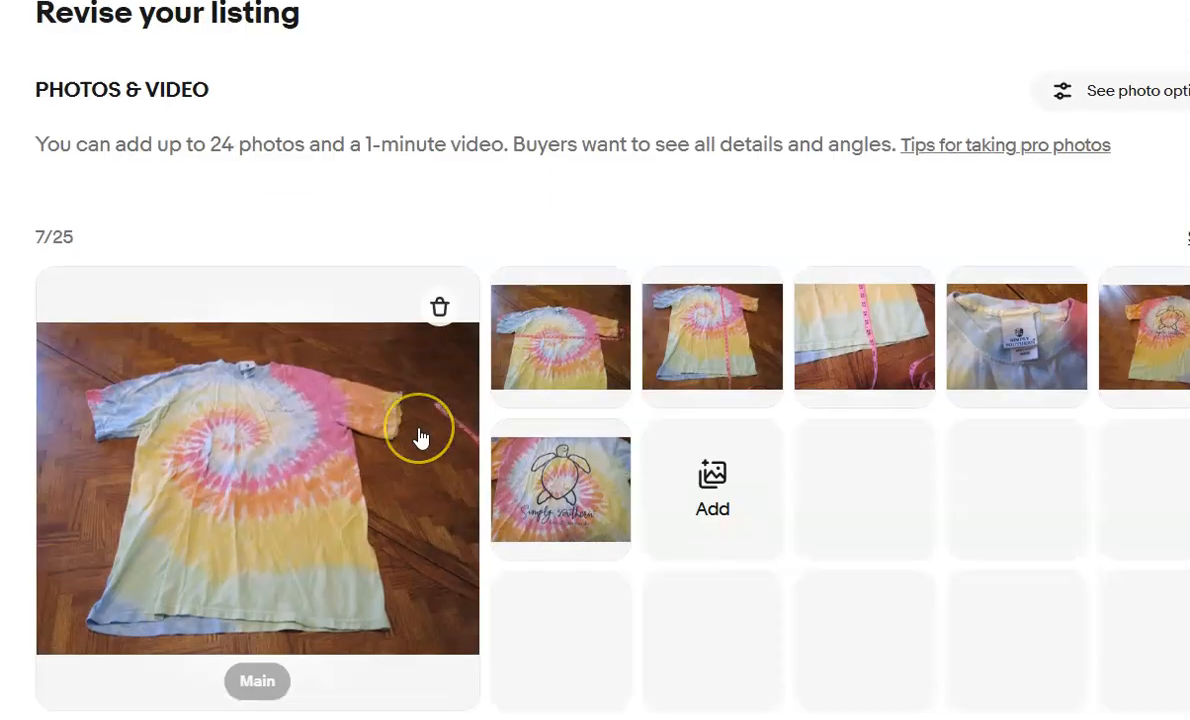
Clear the Closure value Tie from the Simply Southern tie-dye T-shirt listing's item specifics
scroll(420, 438, down, 10)
scroll(420, 438, down, 10)
scroll(420, 438, down, 10)
scroll(420, 438, down, 10)
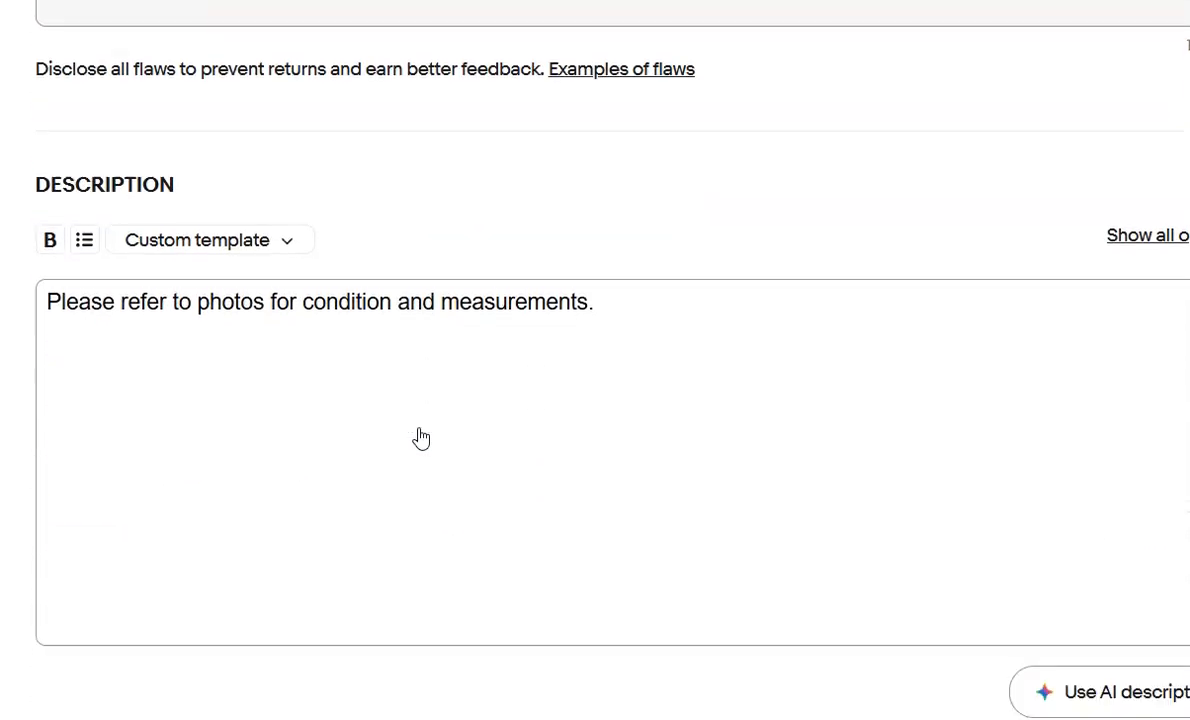
scroll(420, 438, up, 8)
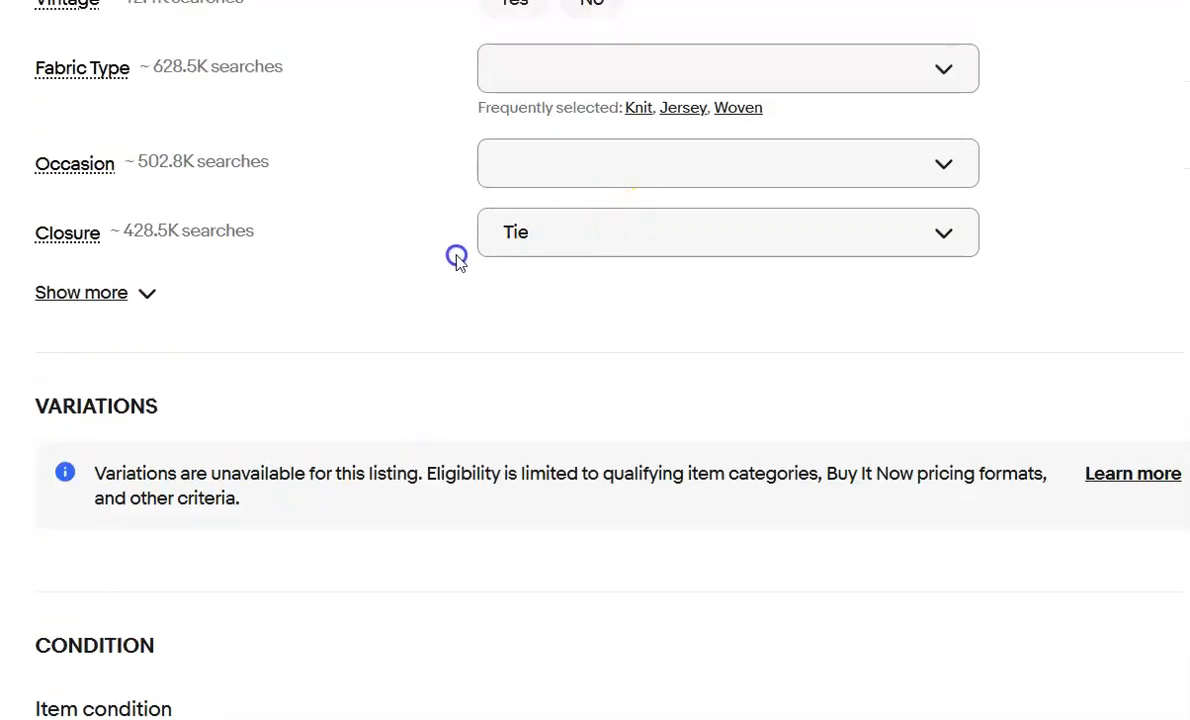
click(557, 237)
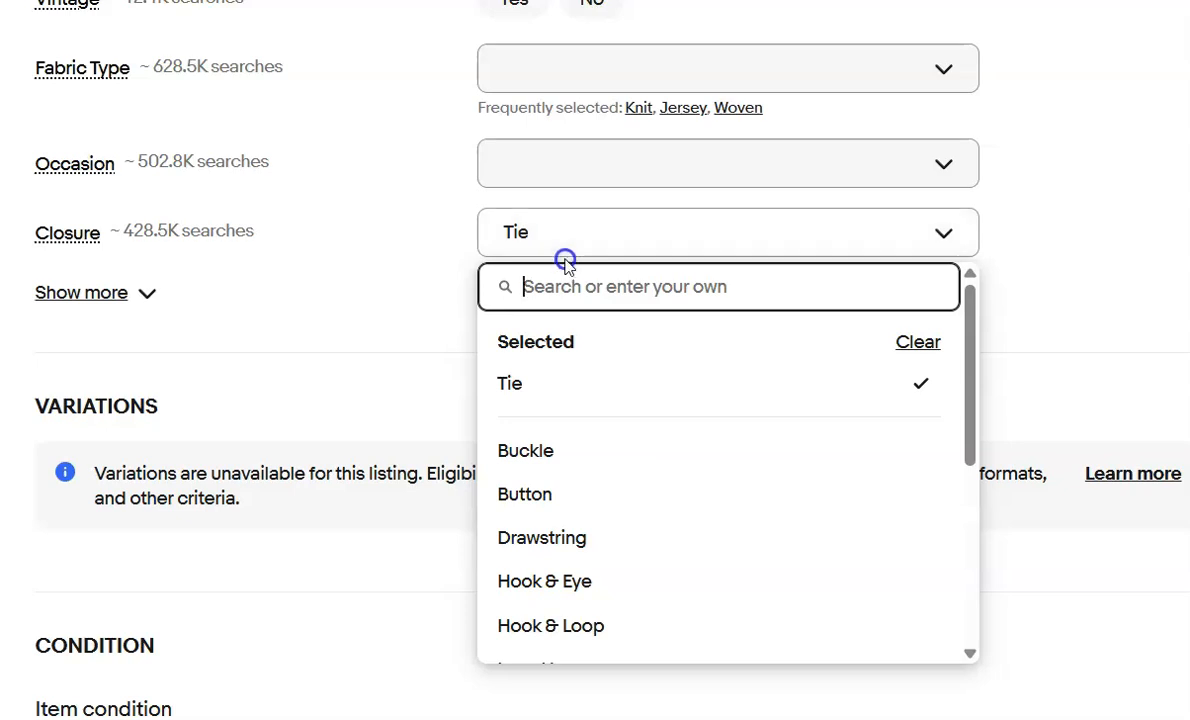
click(912, 340)
click(333, 276)
Cut the Simply Southern T-shirt listing's existing description line, generate an AI description, and paste the original line above it
scroll(336, 288, down, 7)
scroll(337, 294, down, 3)
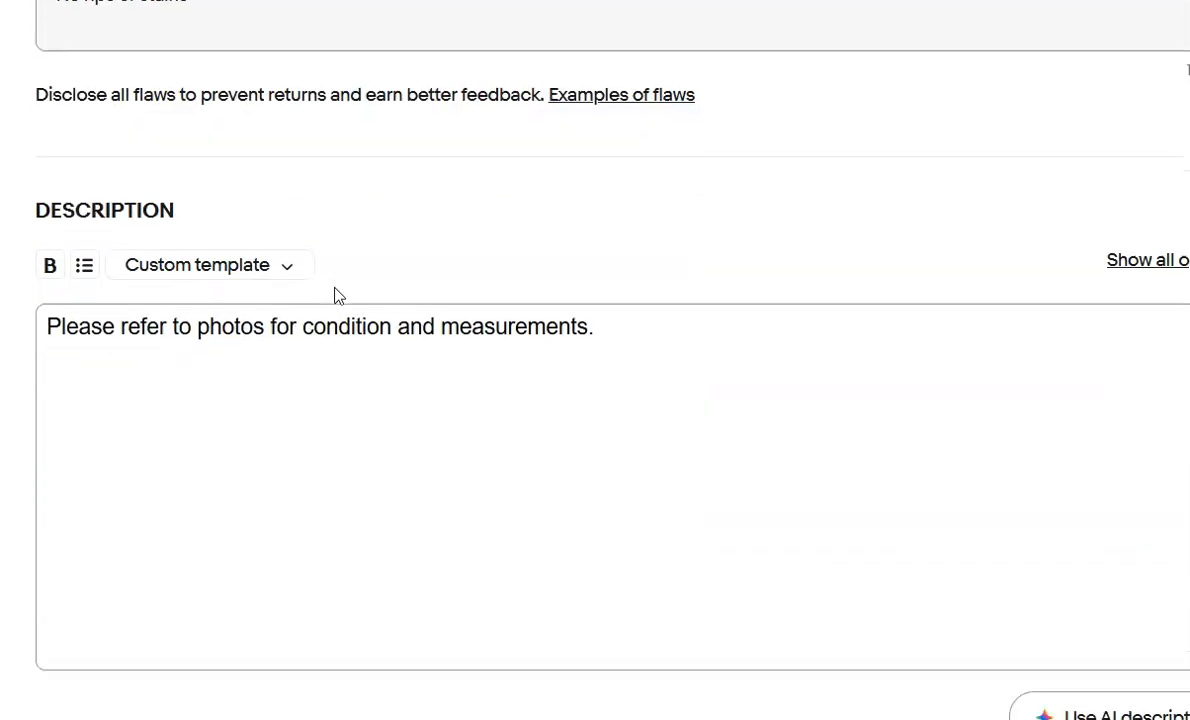
drag(608, 210, 58, 254)
key(ctrl+c)
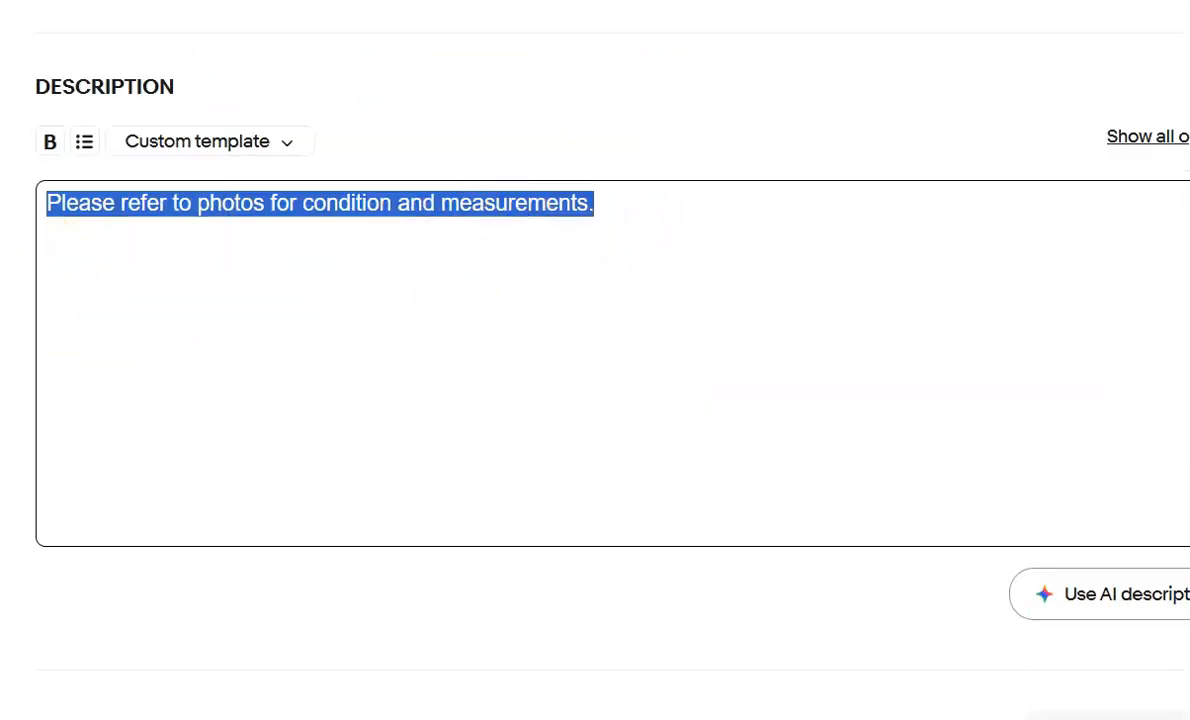
key(BackSpace)
click(1161, 590)
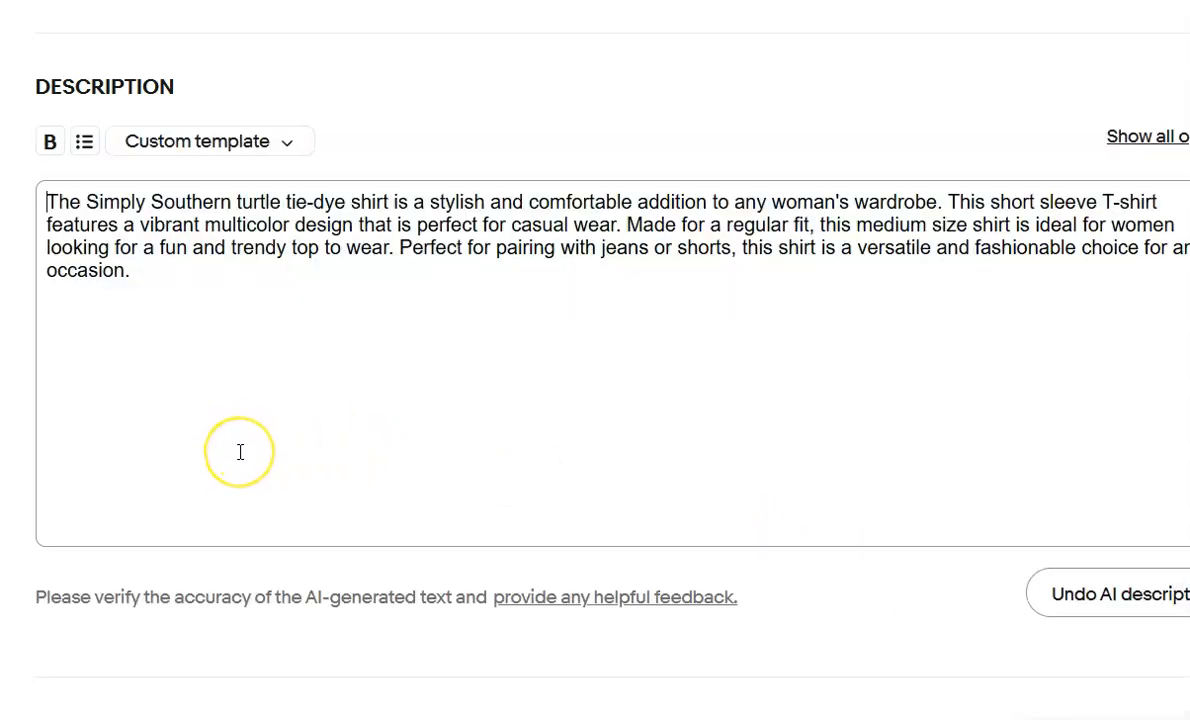
key(Return)
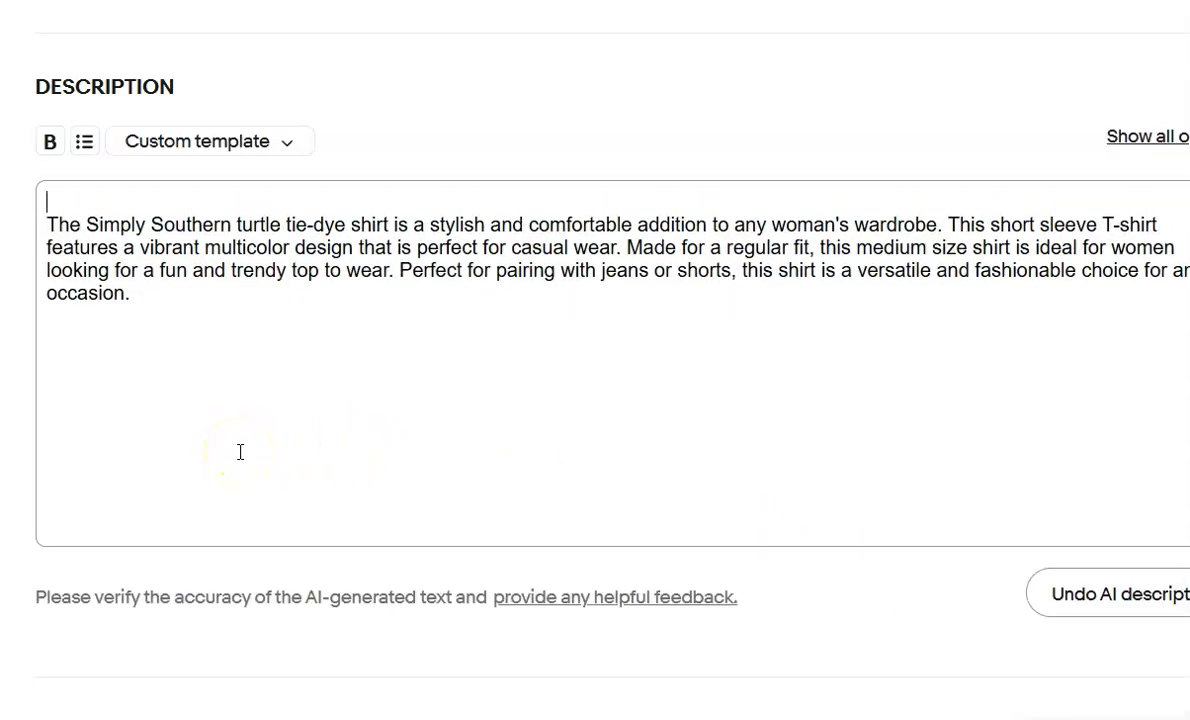
key(ctrl+v)
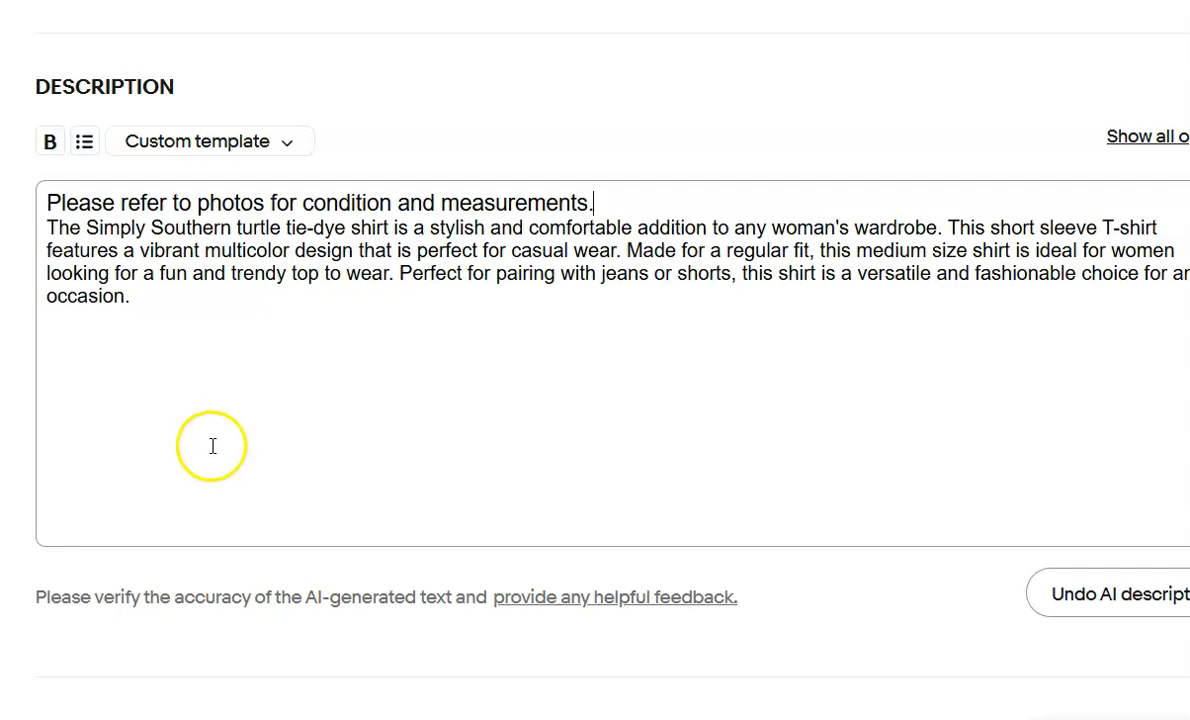
scroll(441, 329, down, 7)
scroll(441, 337, down, 5)
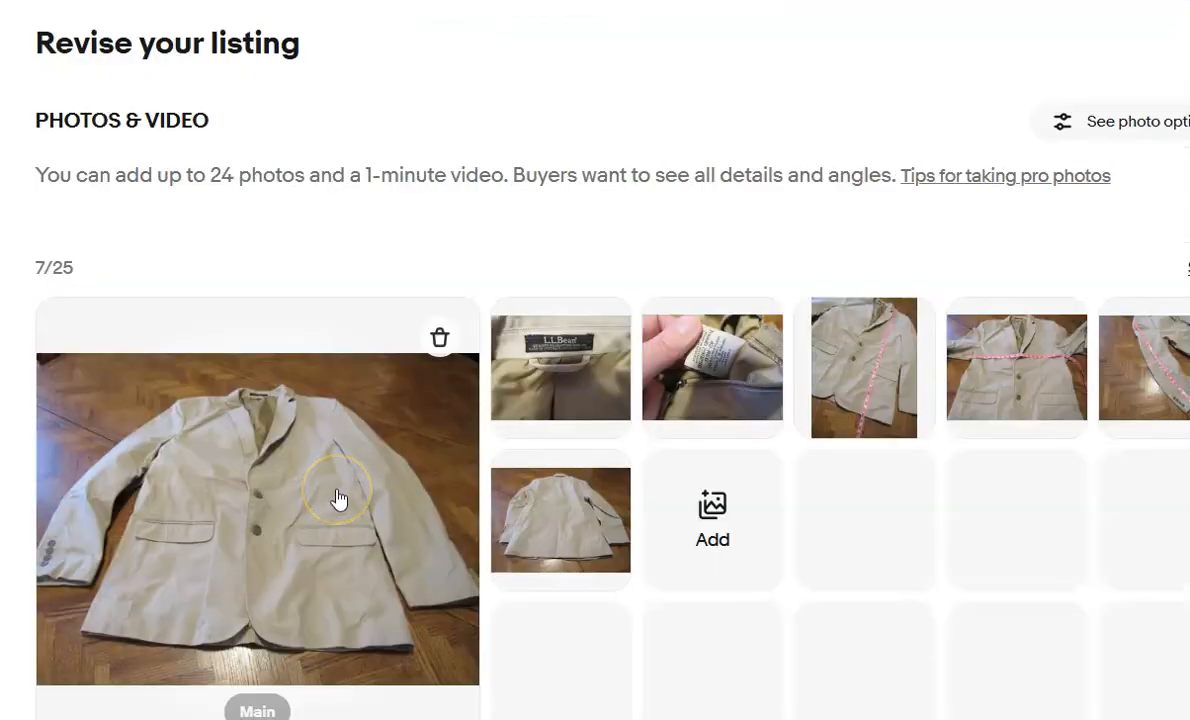
Cut the L.L. Bean suit jacket listing's existing description line, generate an AI description, and paste the original line before it
scroll(338, 497, down, 8)
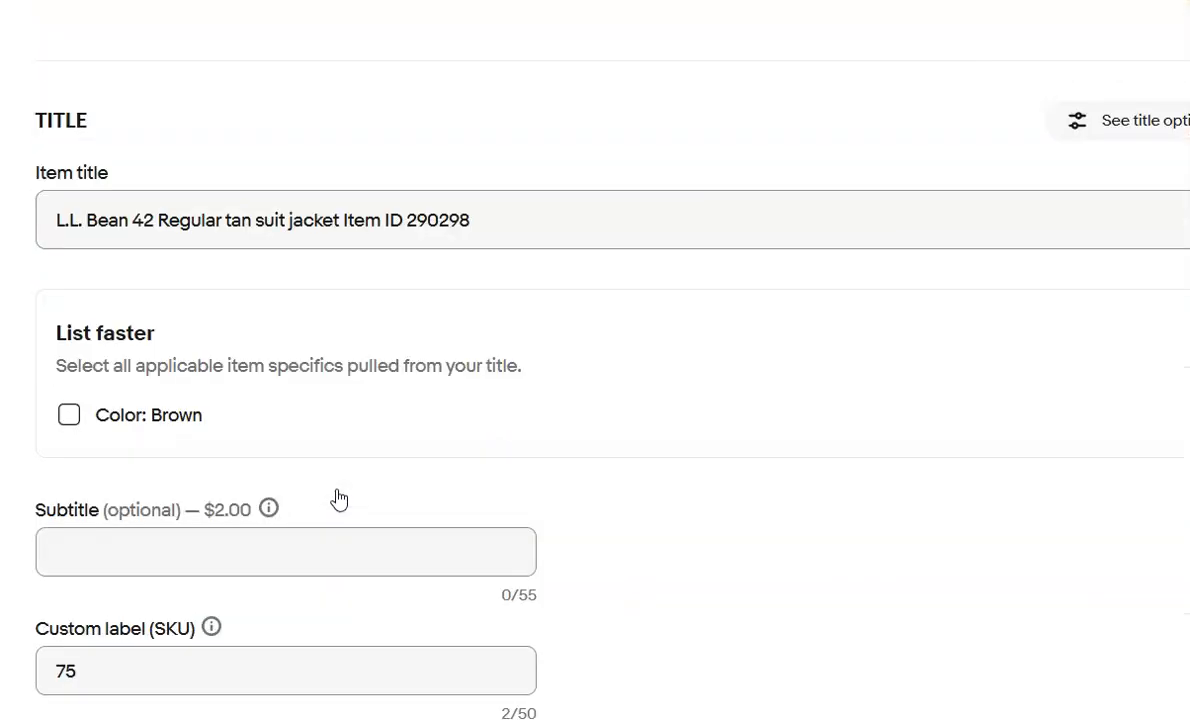
scroll(338, 497, down, 10)
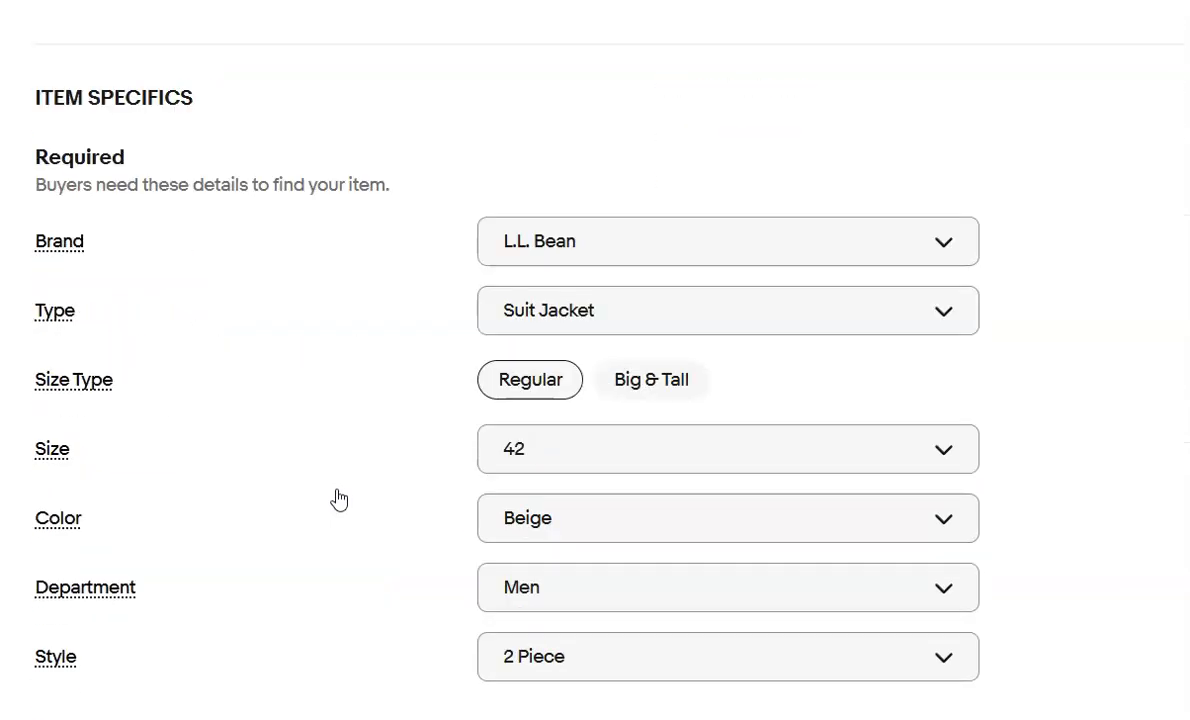
scroll(338, 497, down, 6)
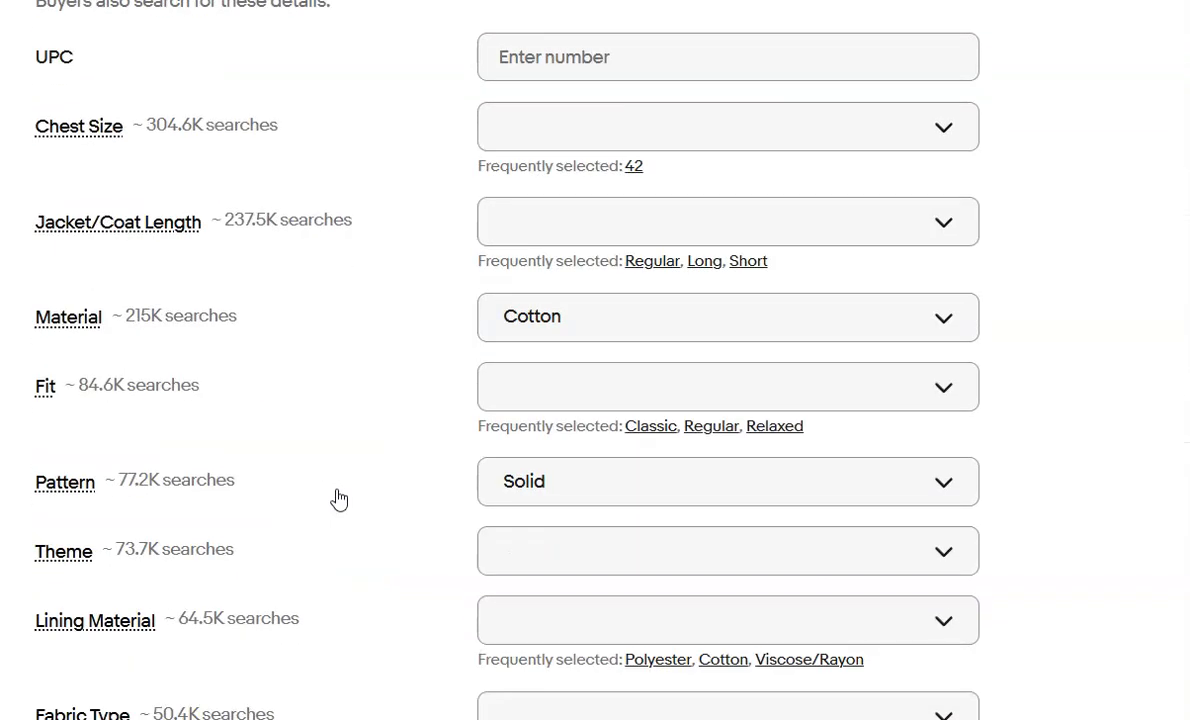
scroll(338, 497, down, 12)
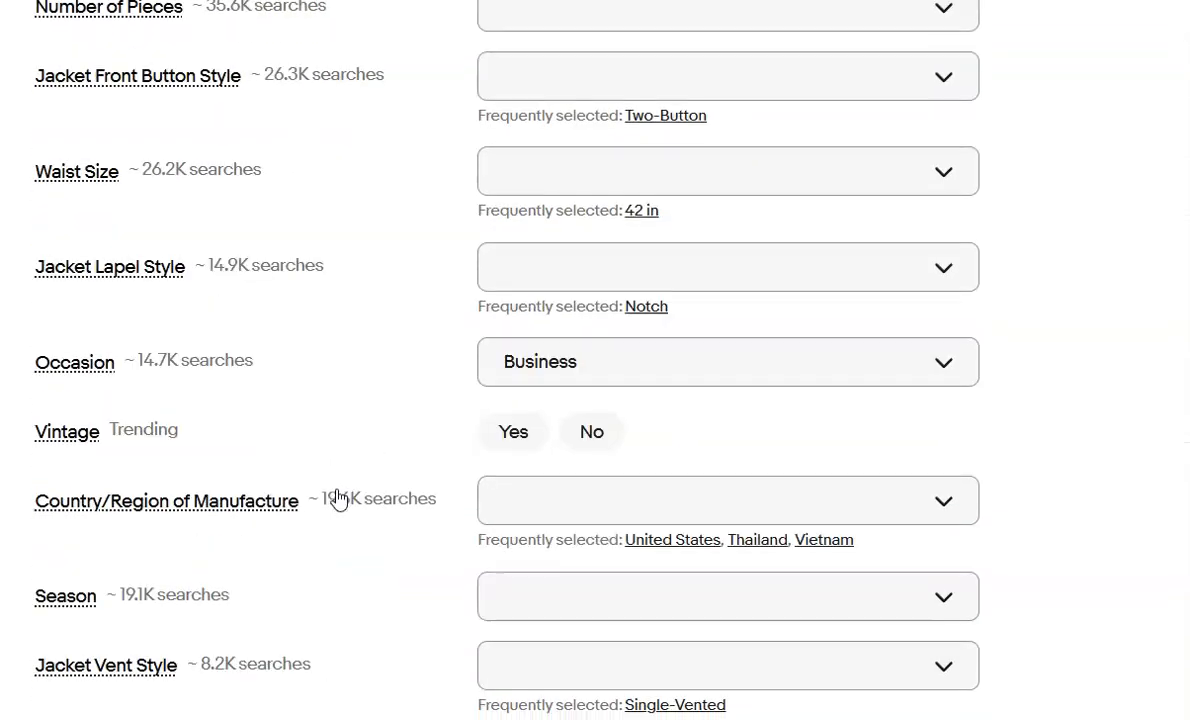
scroll(338, 497, down, 12)
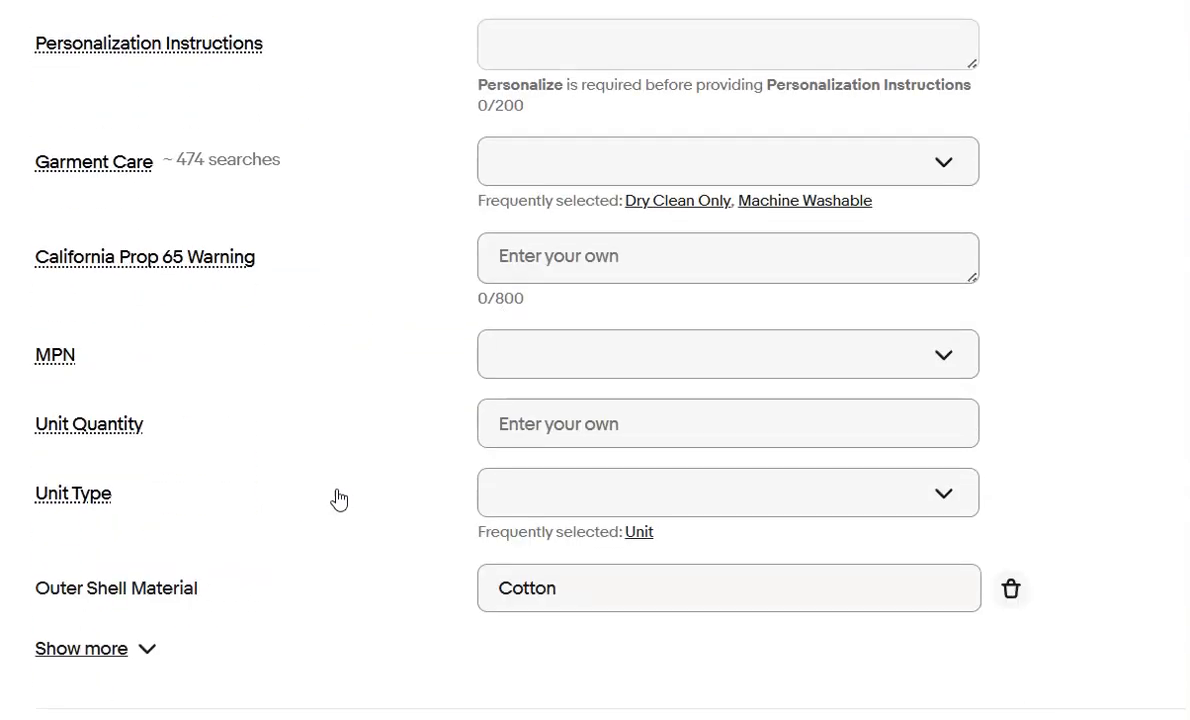
scroll(338, 497, down, 10)
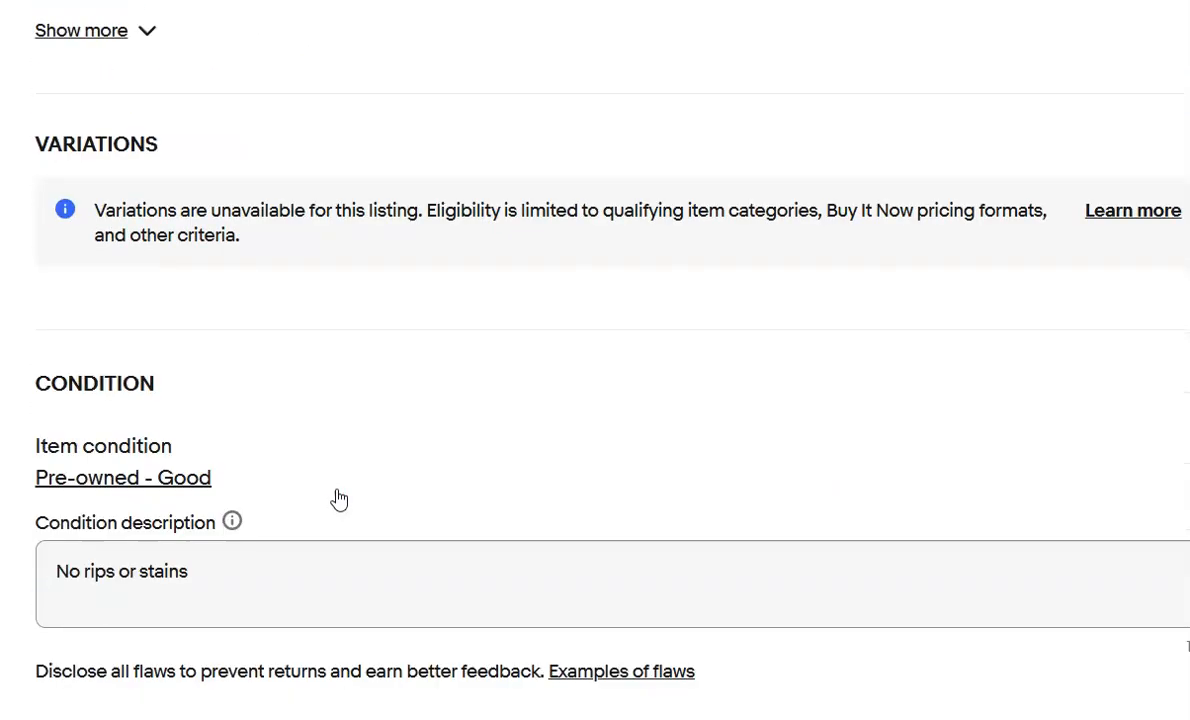
scroll(338, 497, down, 4)
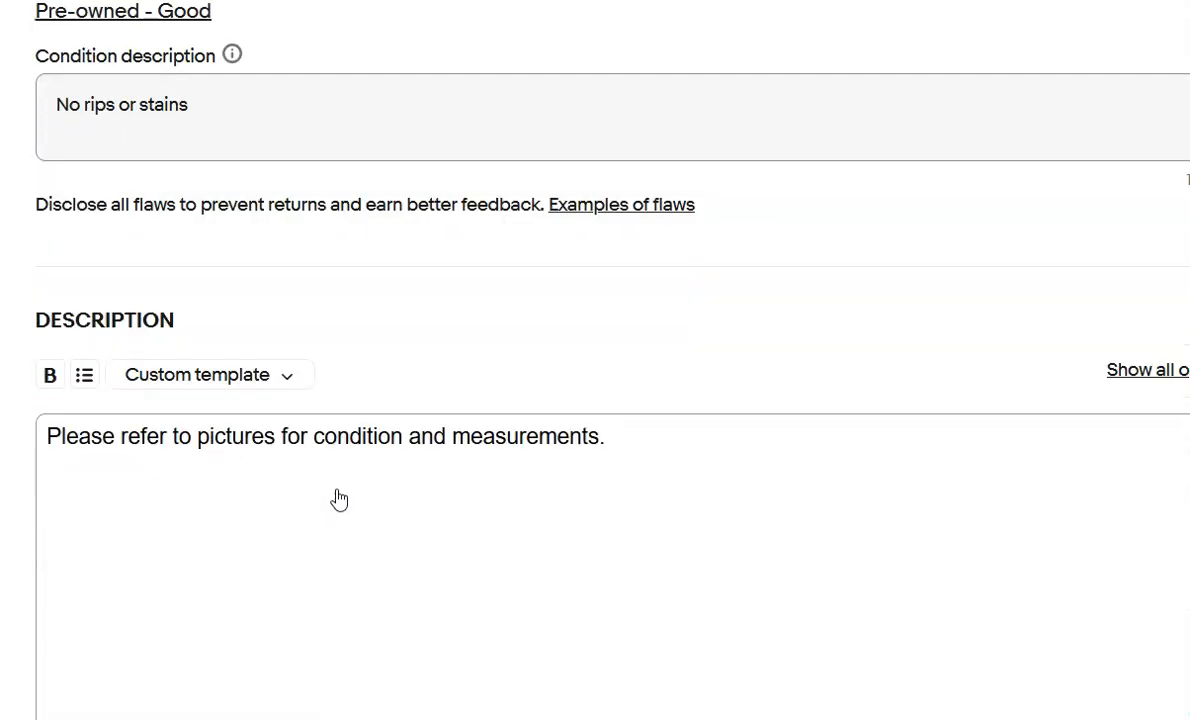
drag(640, 404, 45, 420)
key(ctrl+c)
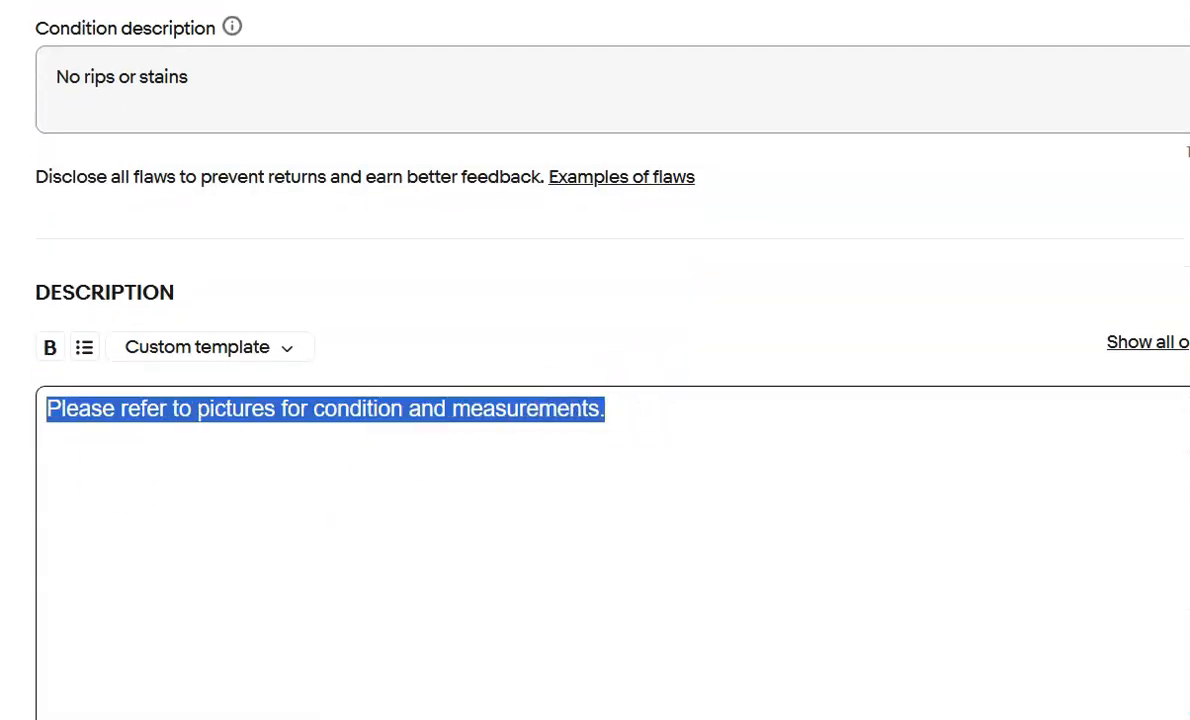
key(BackSpace)
scroll(345, 519, down, 1)
click(1081, 675)
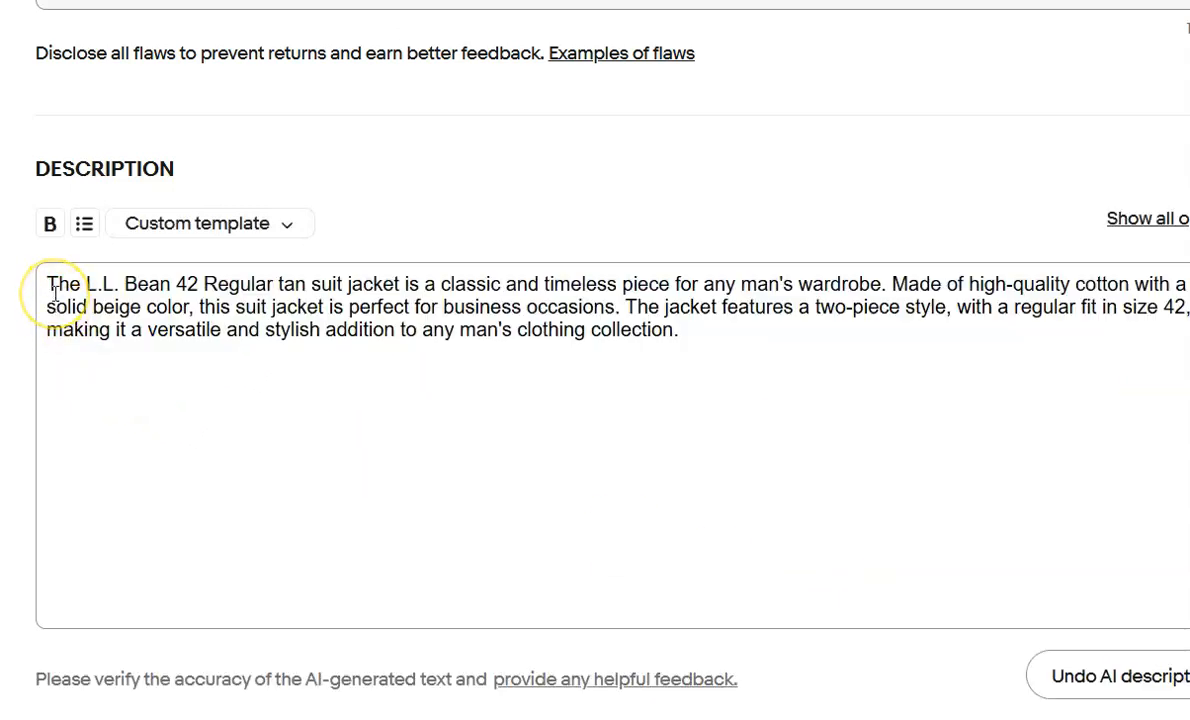
key(ctrl+v)
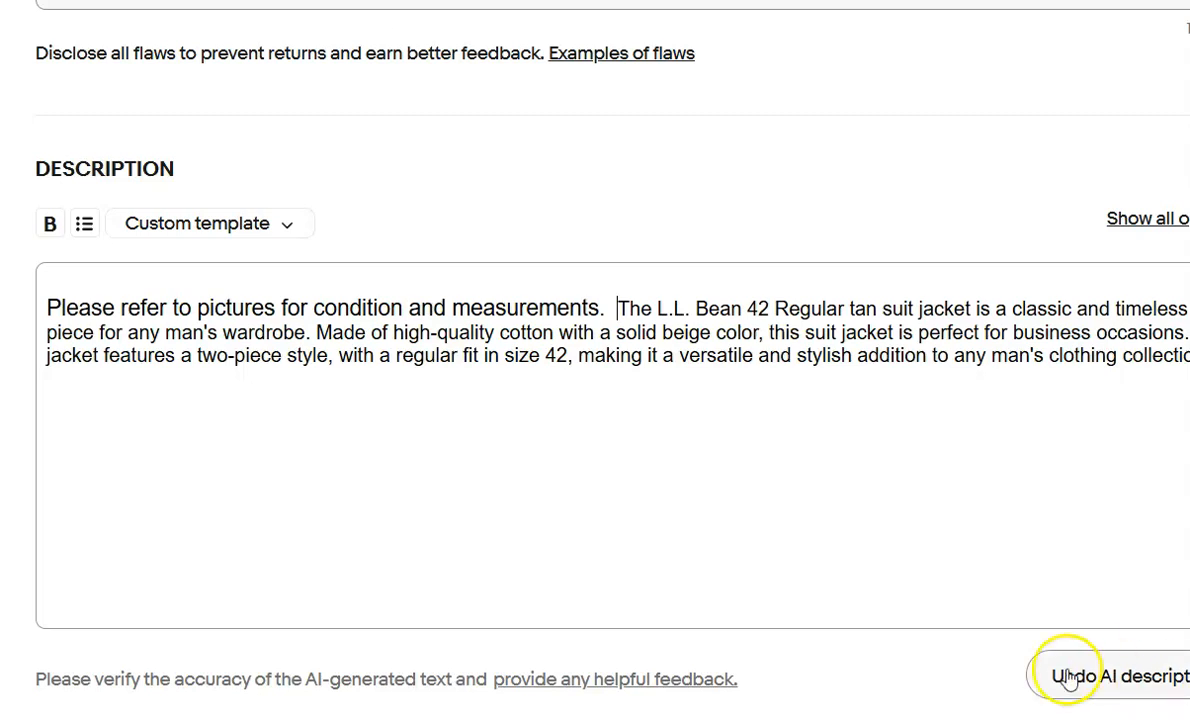
scroll(818, 590, down, 10)
scroll(818, 594, down, 3)
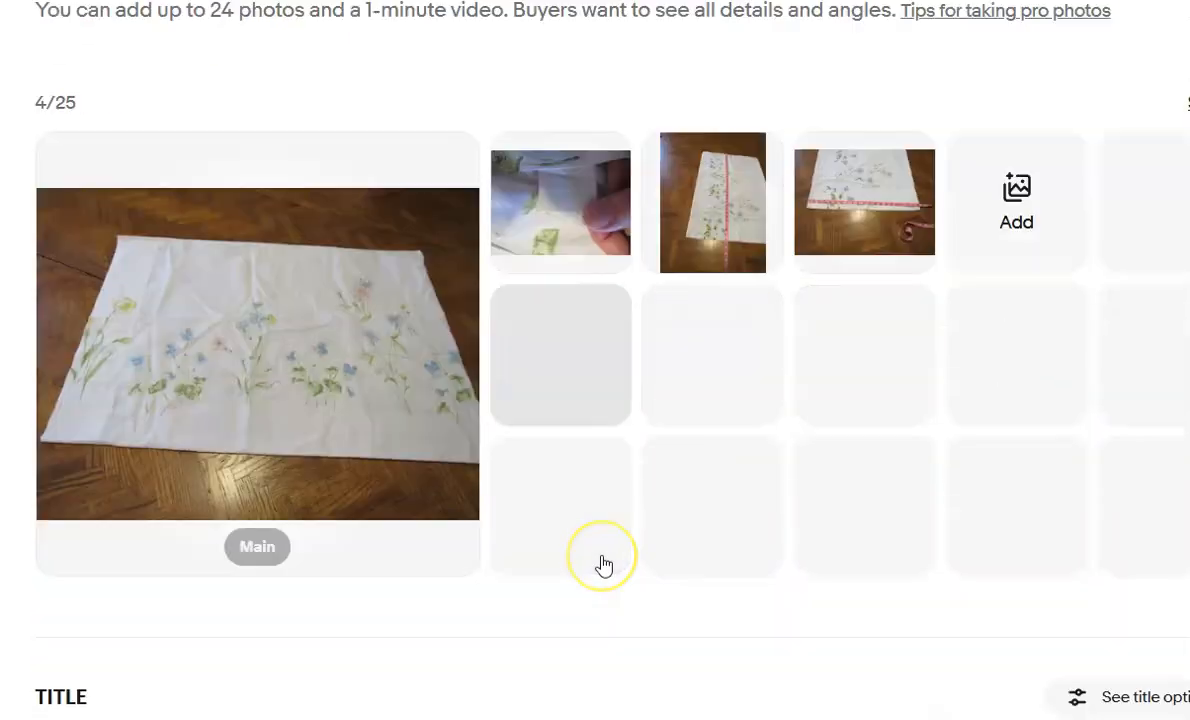
Cut the Springmaid floral pillowcase listing's existing description line, generate an AI description, and paste the original line above it
scroll(604, 566, down, 5)
scroll(604, 566, down, 10)
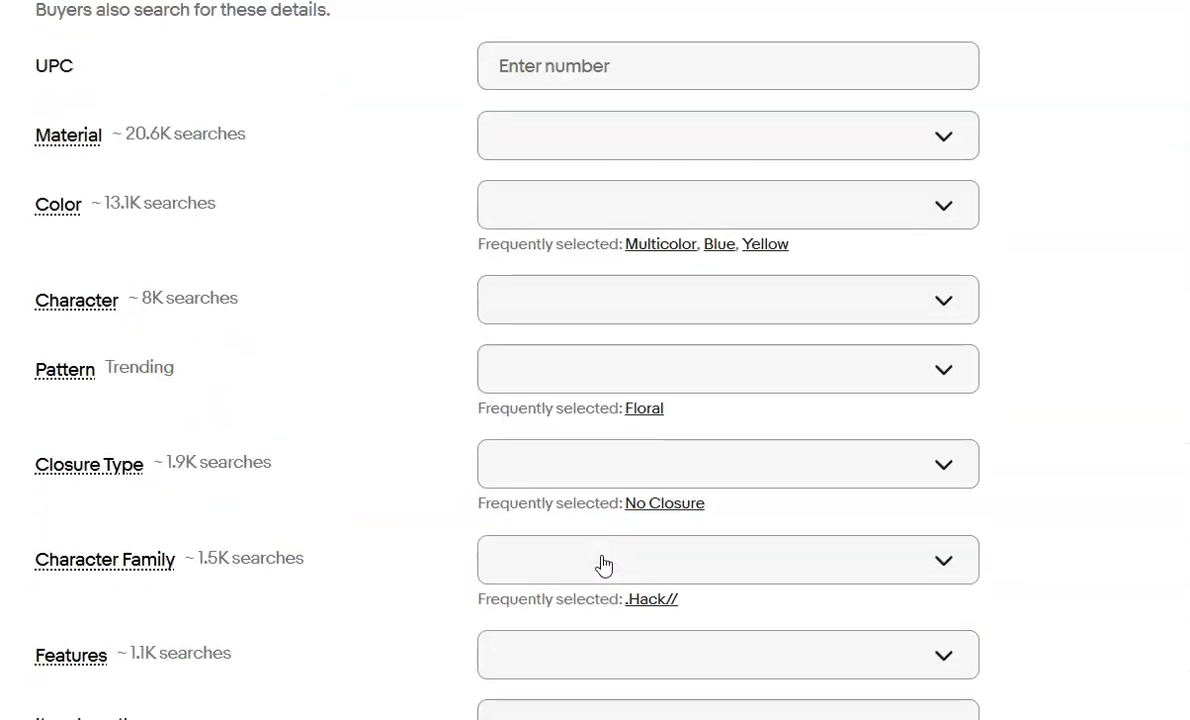
scroll(604, 566, down, 11)
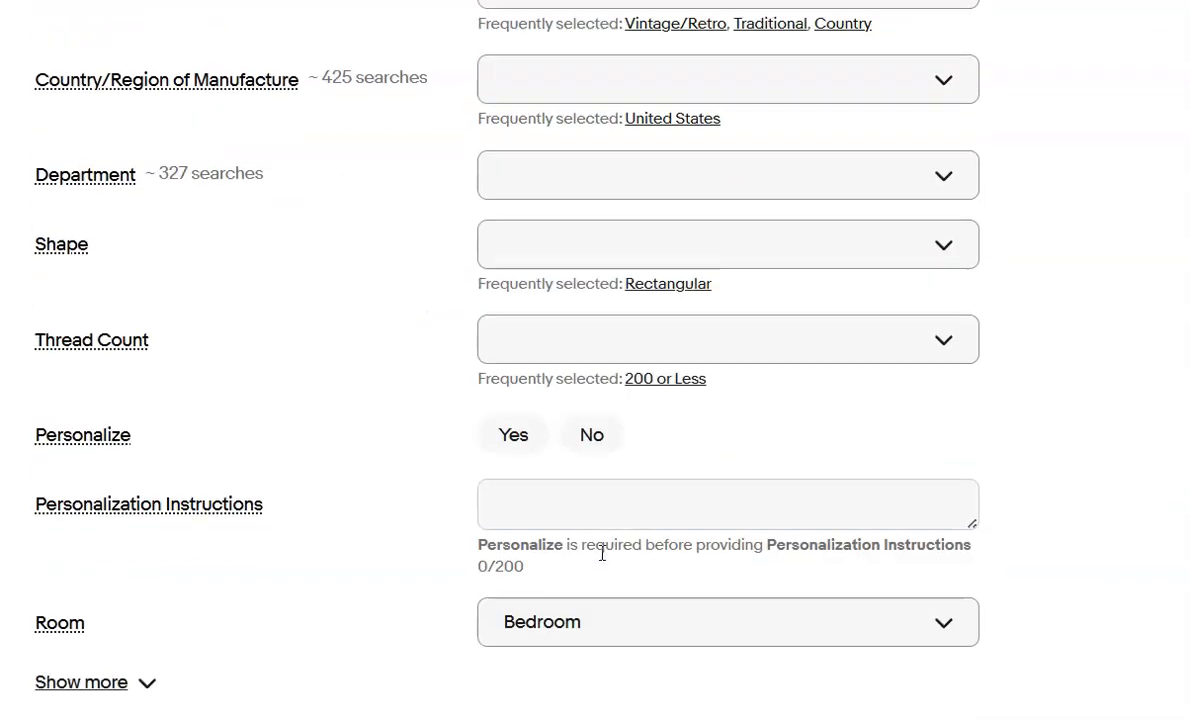
scroll(597, 550, down, 11)
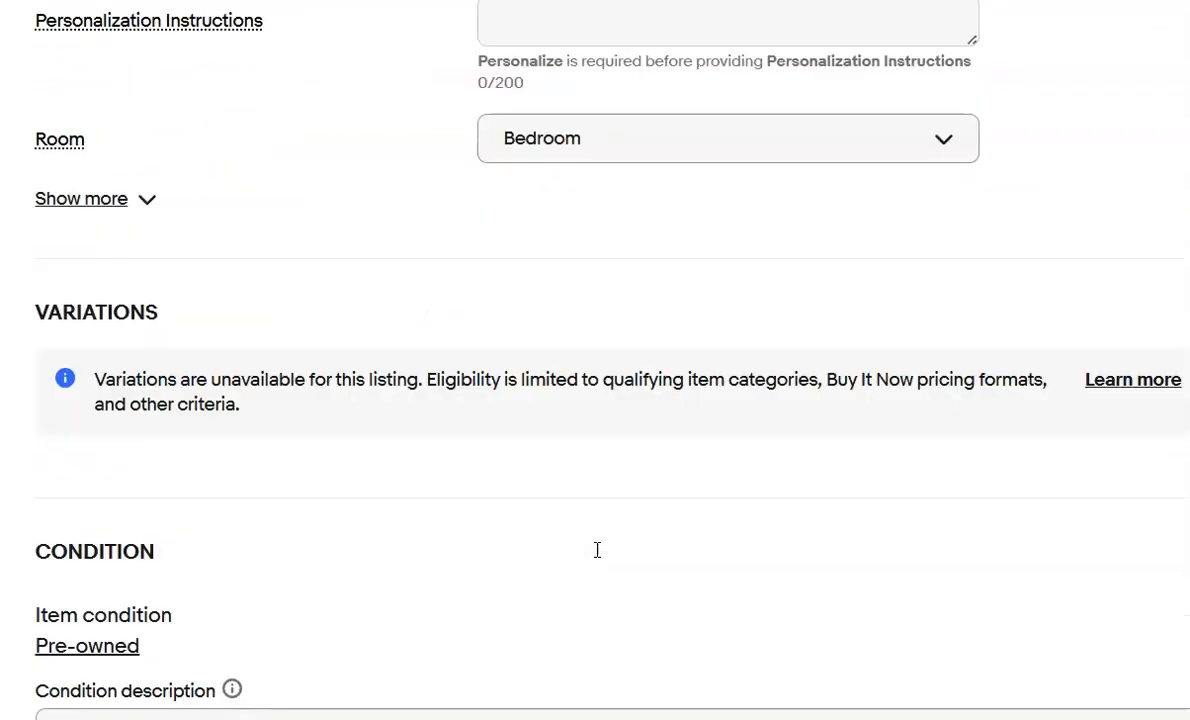
scroll(597, 550, down, 1)
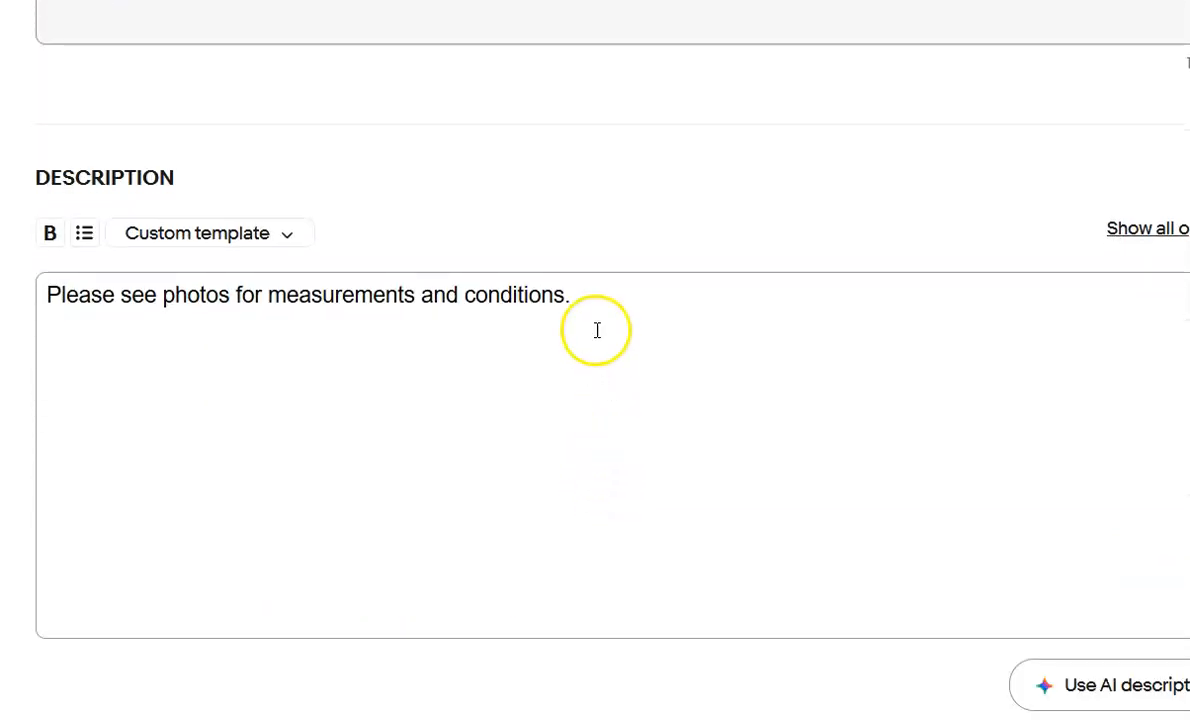
triple_click(539, 295)
key(ctrl+c)
key(BackSpace)
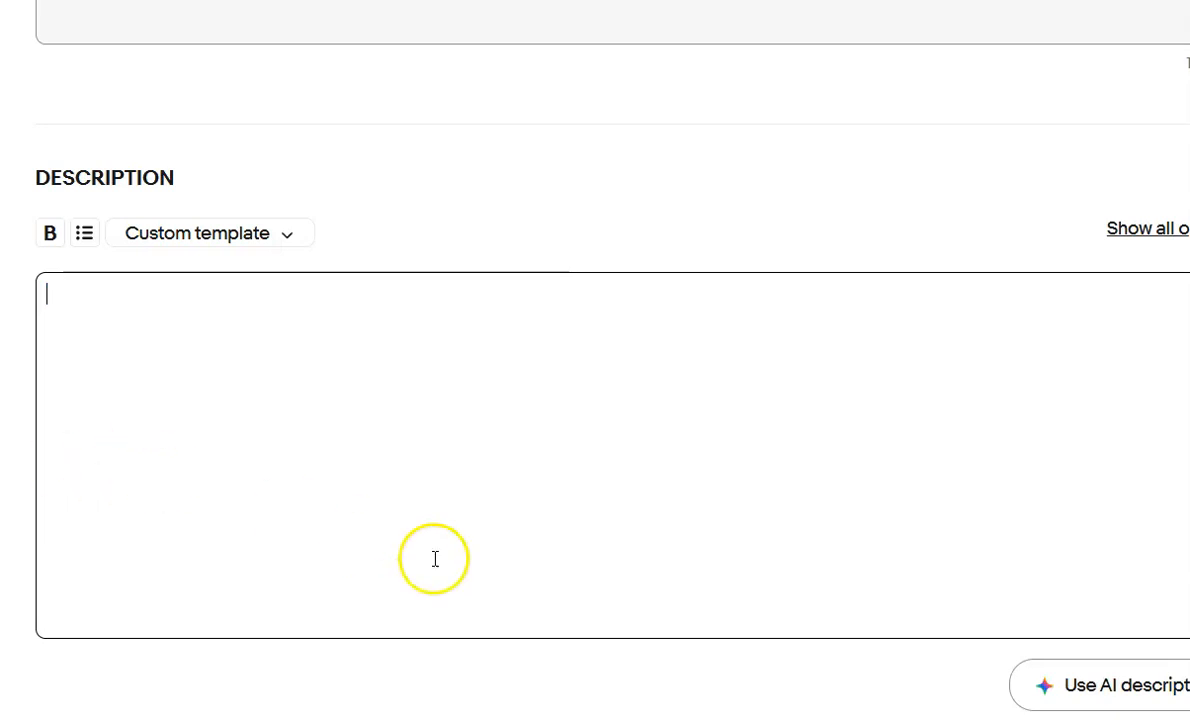
click(1089, 688)
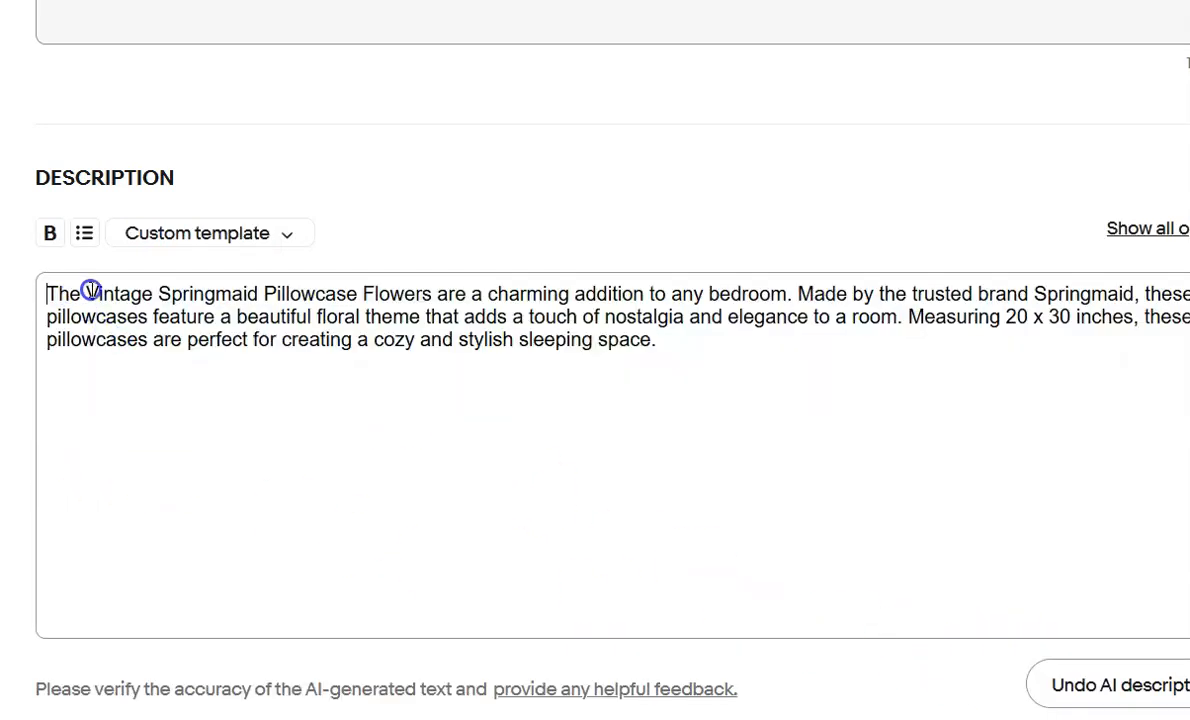
key(Return)
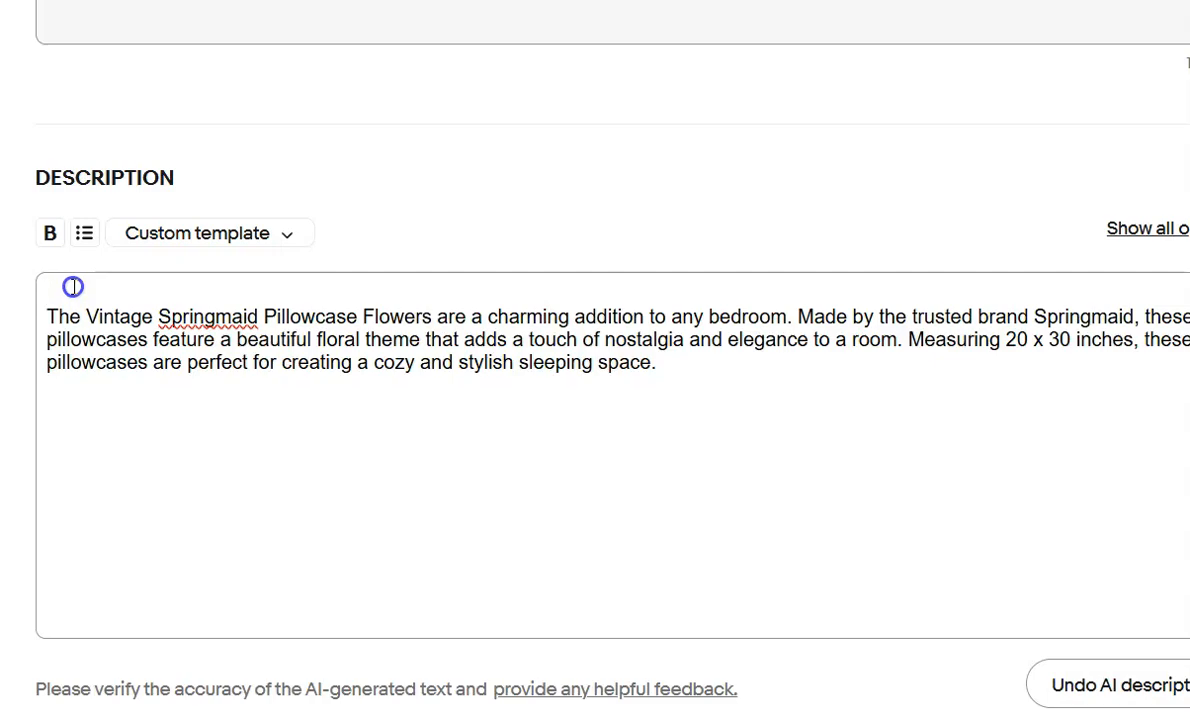
key(ctrl+v)
scroll(297, 350, down, 10)
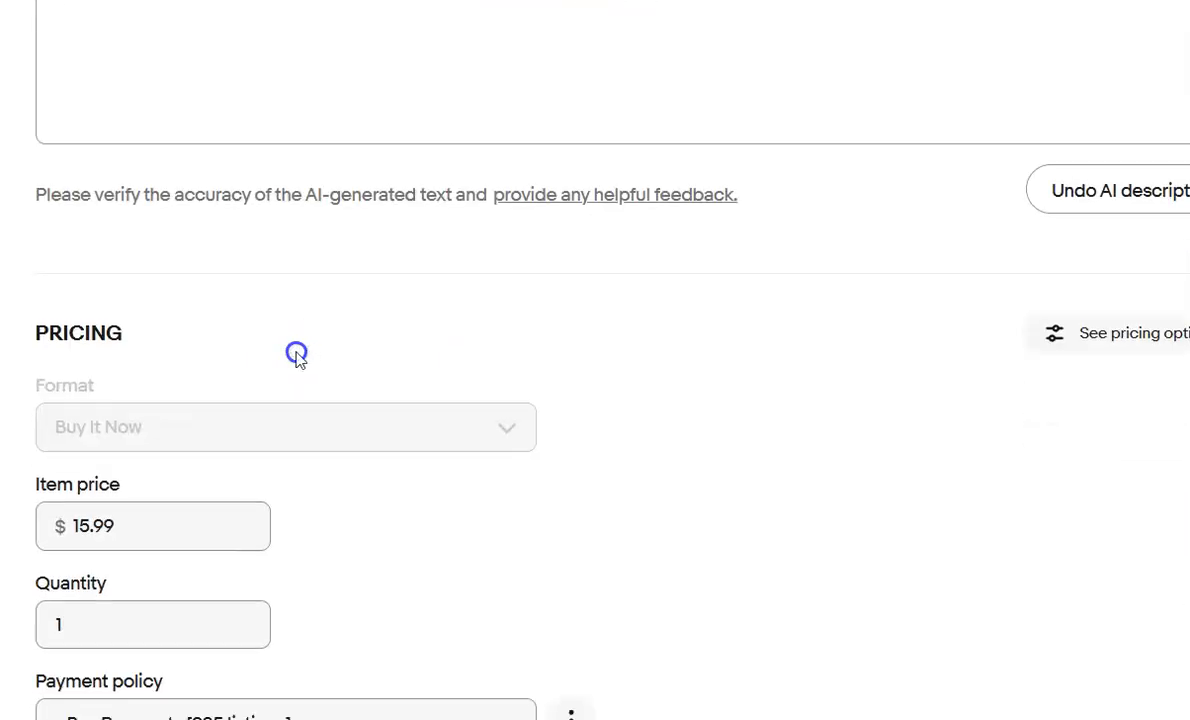
scroll(296, 352, down, 1)
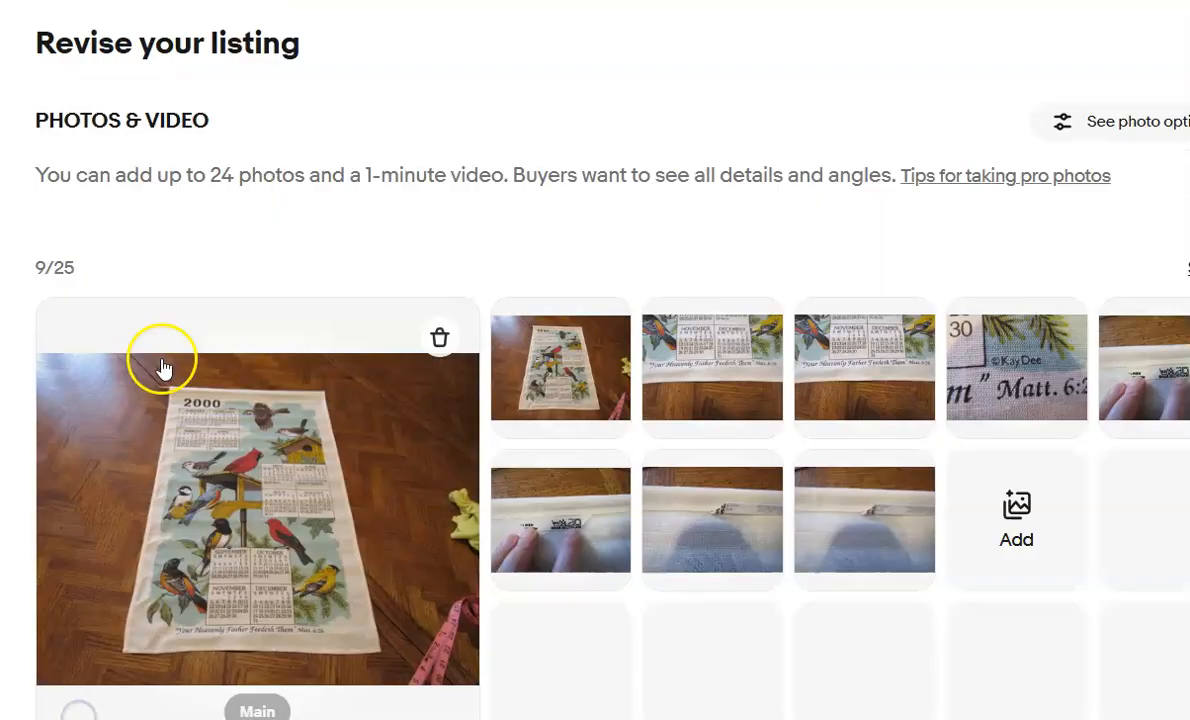
Review the KayDee birds calendar listing's category, item specifics, condition, shipping policy and package weight
scroll(159, 366, down, 12)
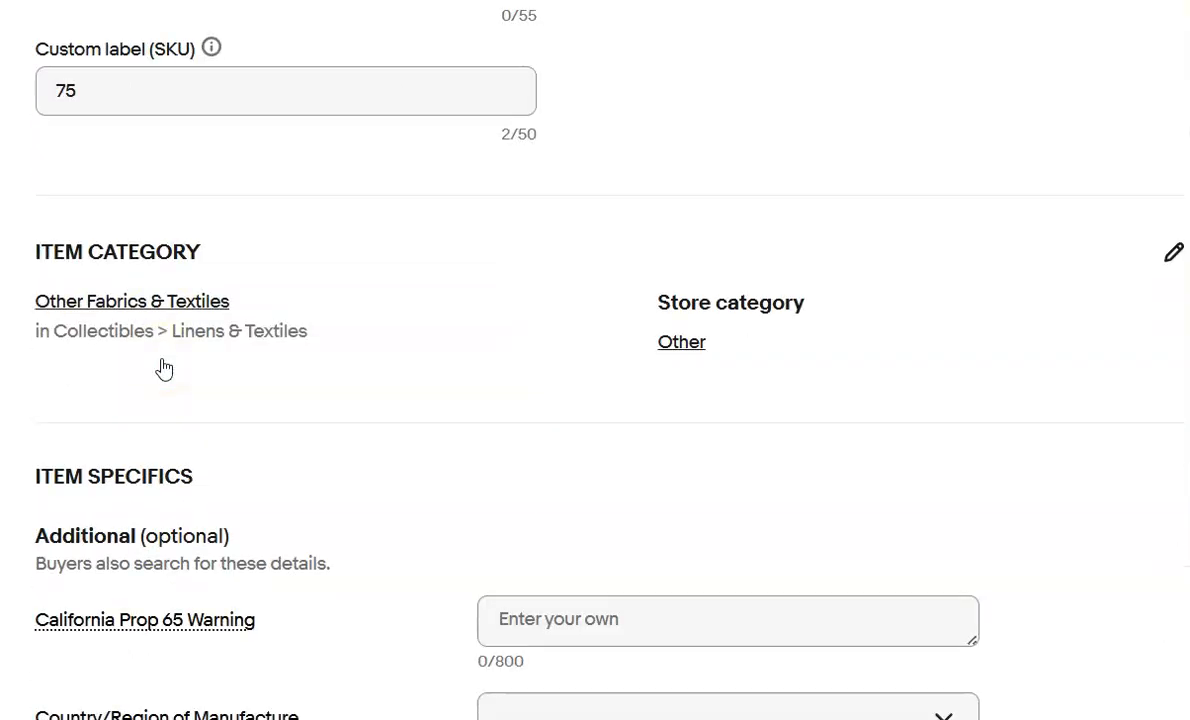
scroll(163, 368, down, 10)
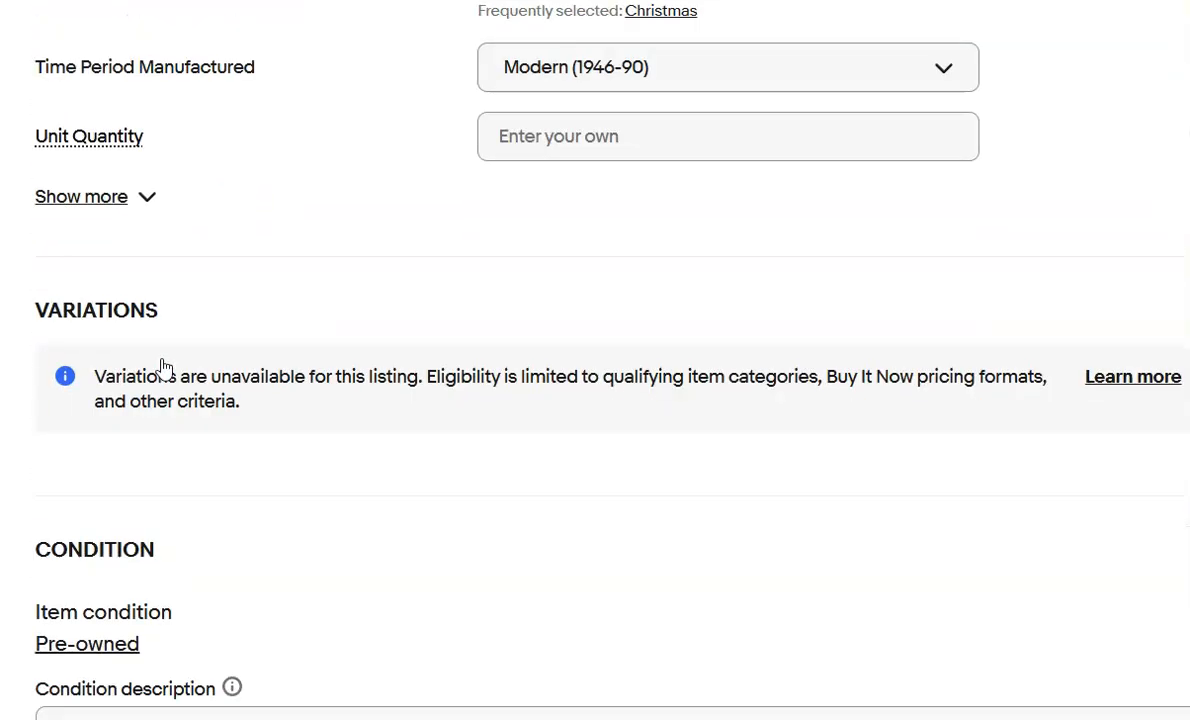
scroll(164, 368, down, 1)
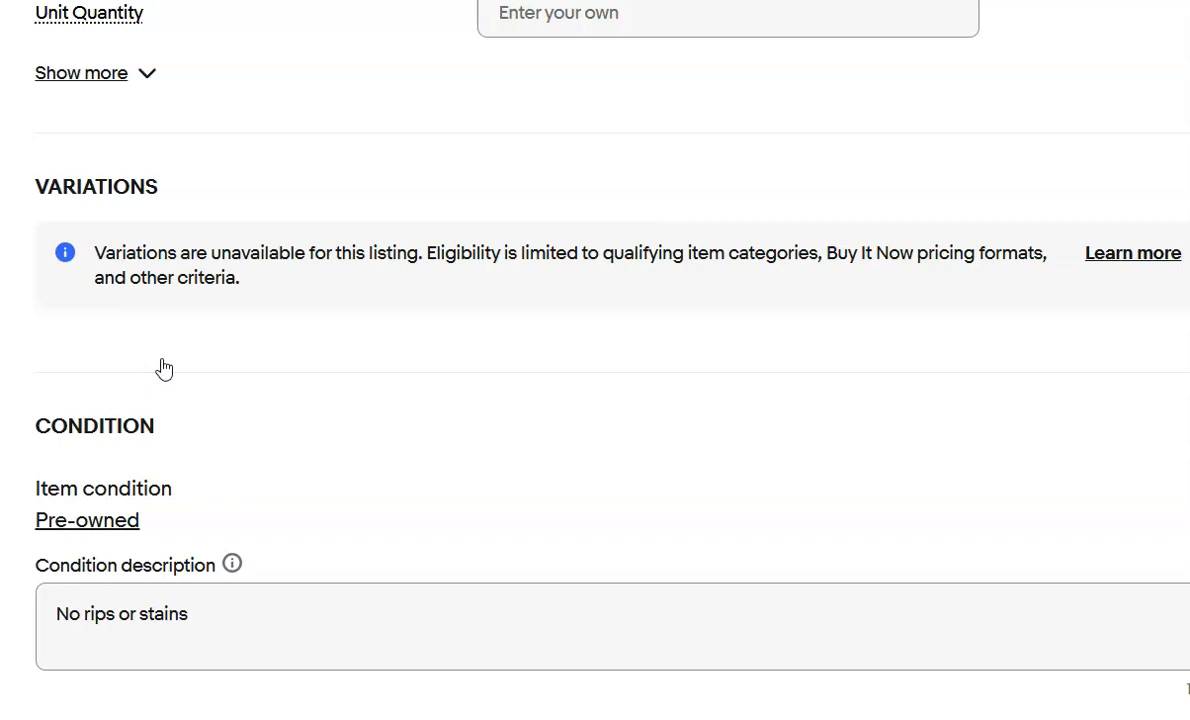
scroll(164, 369, down, 10)
scroll(164, 369, down, 10)
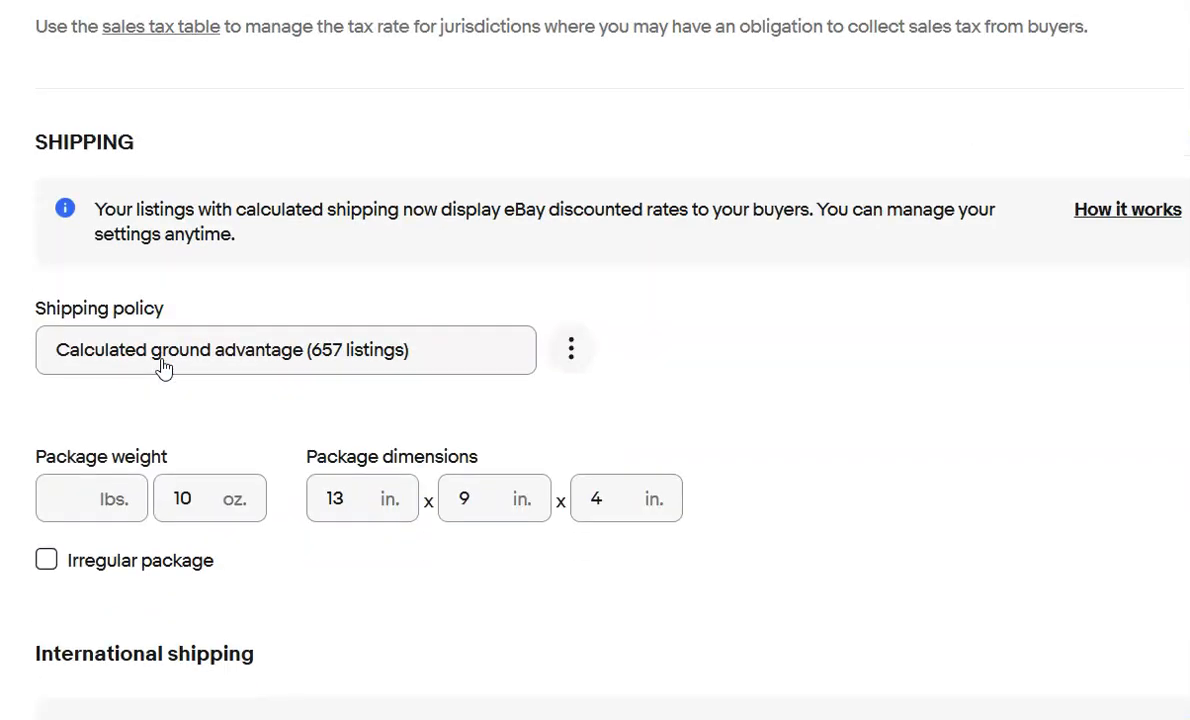
Cut the KayDee birds calendar listing's existing description line, generate an AI description, and paste the original line above it
scroll(164, 369, up, 10)
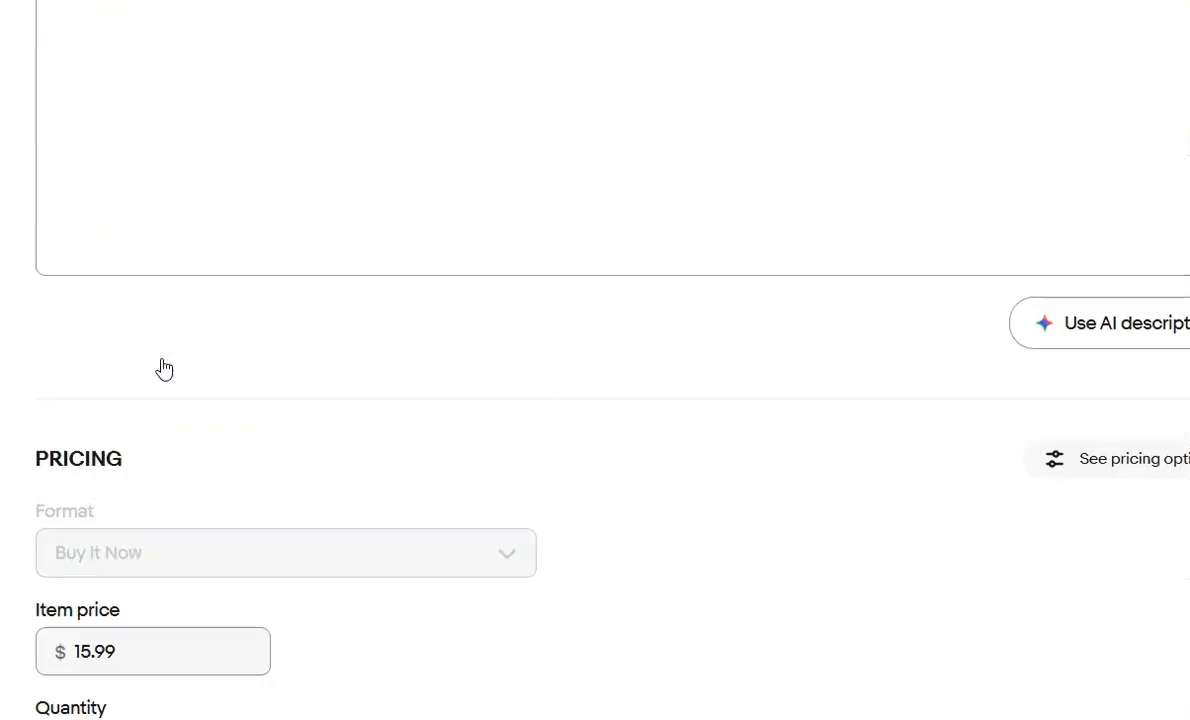
click(465, 425)
key(ctrl+a)
key(ctrl+c)
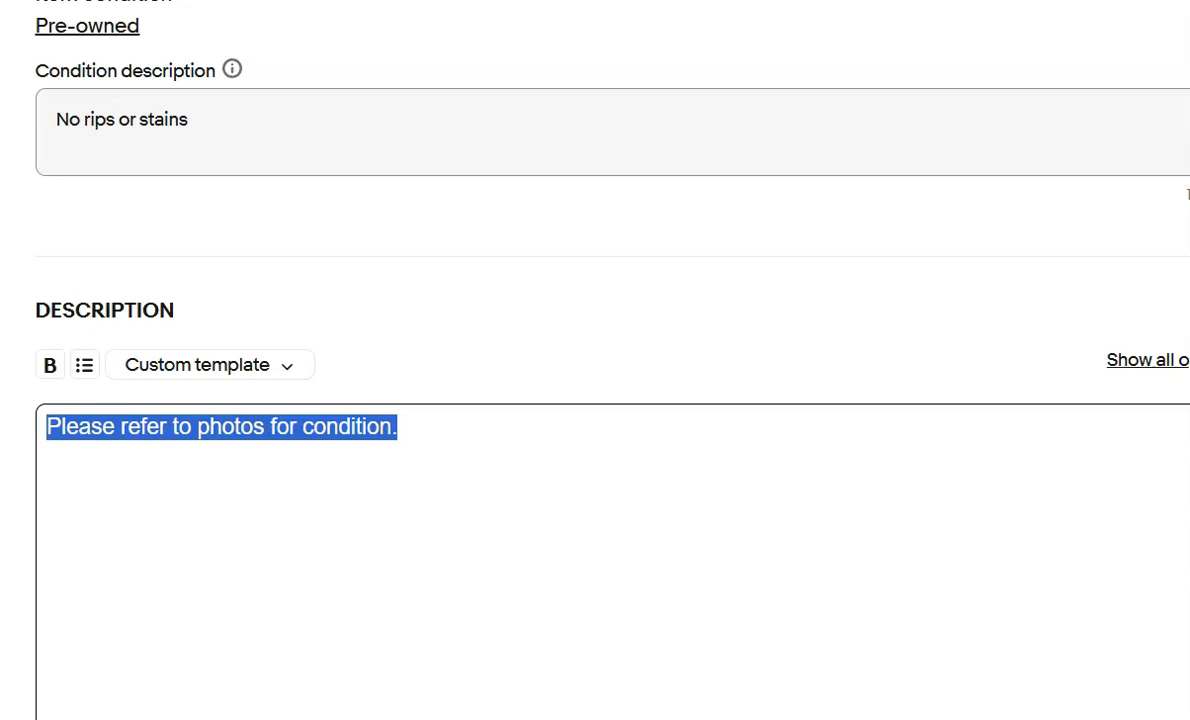
key(BackSpace)
scroll(375, 444, down, 3)
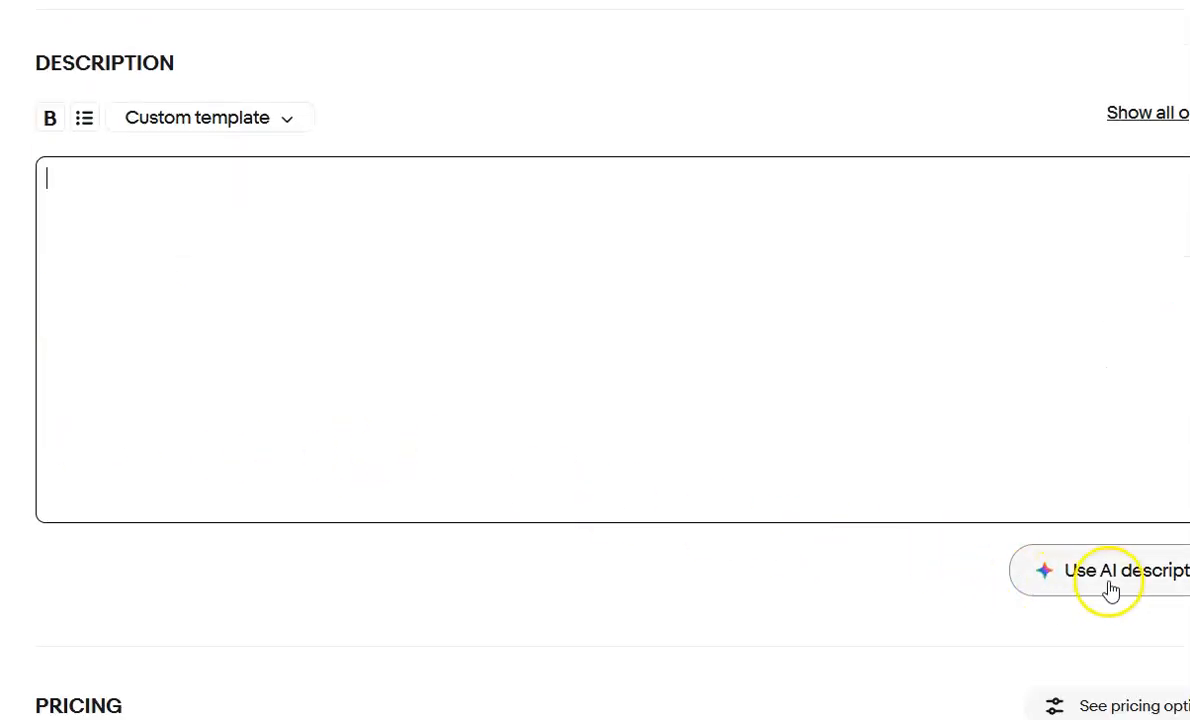
click(1110, 590)
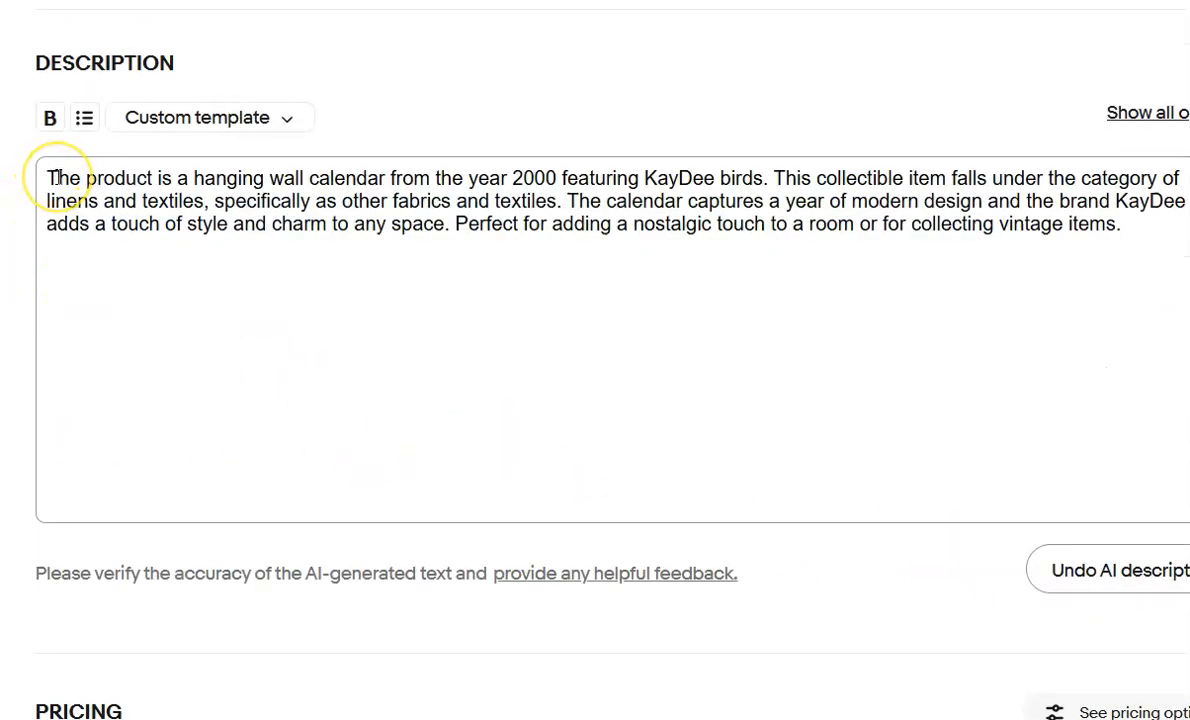
key(Return)
key(ctrl+v)
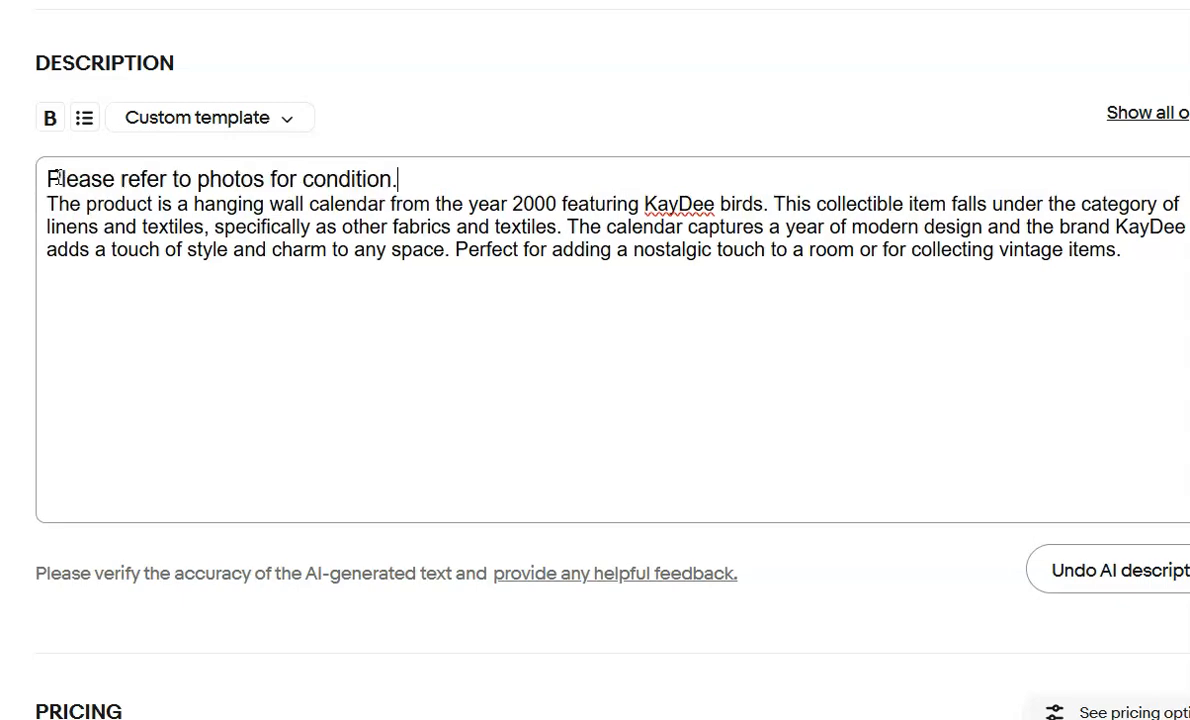
scroll(158, 192, down, 7)
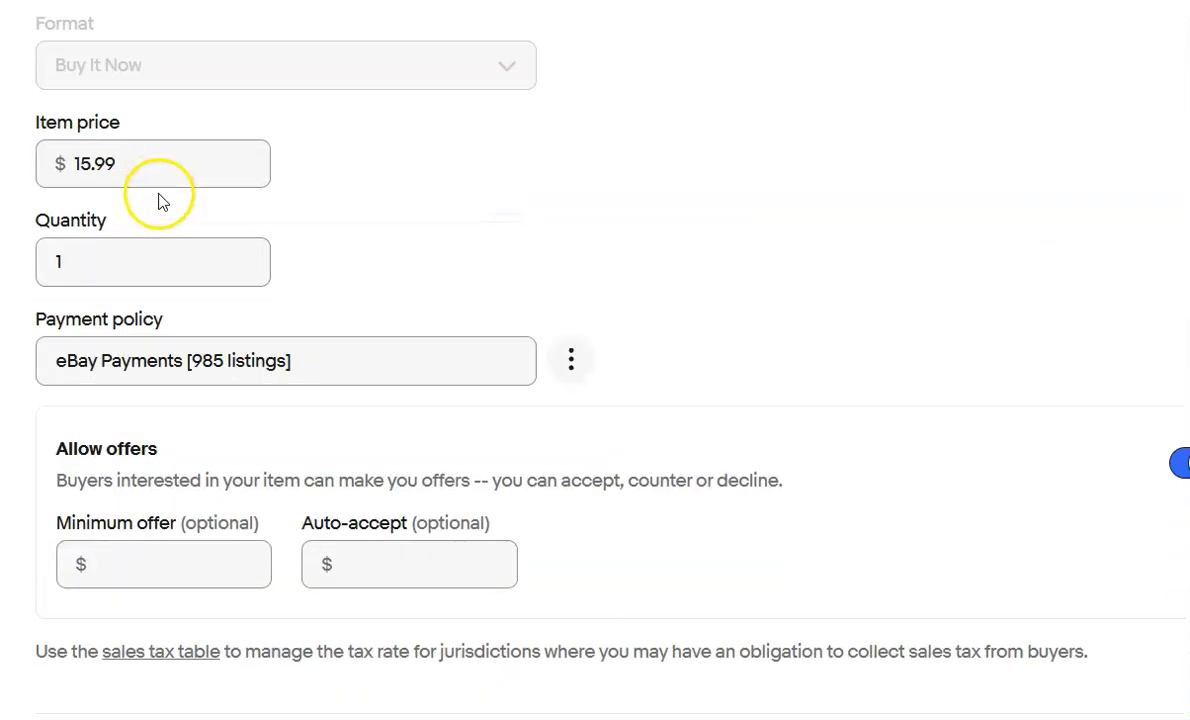
scroll(160, 201, down, 2)
scroll(160, 201, down, 2)
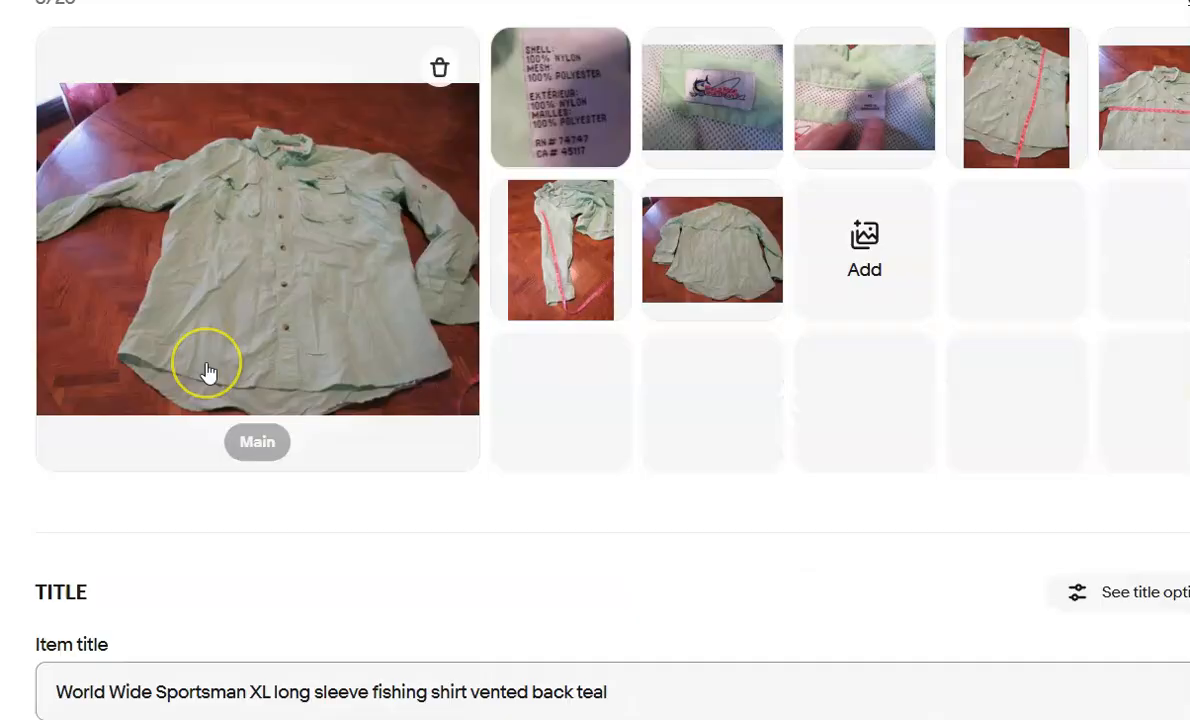
Set the Neckline to Collared in the World Wide Sportsman fishing shirt listing's item specifics
scroll(207, 372, down, 15)
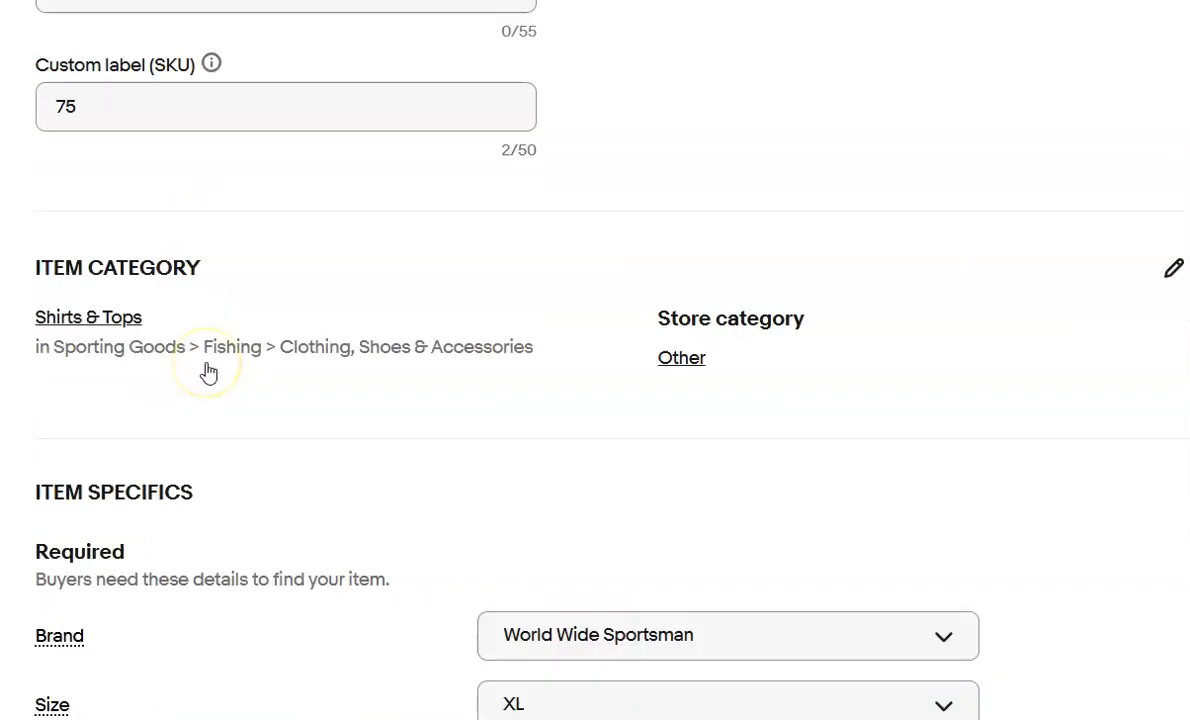
scroll(208, 372, down, 7)
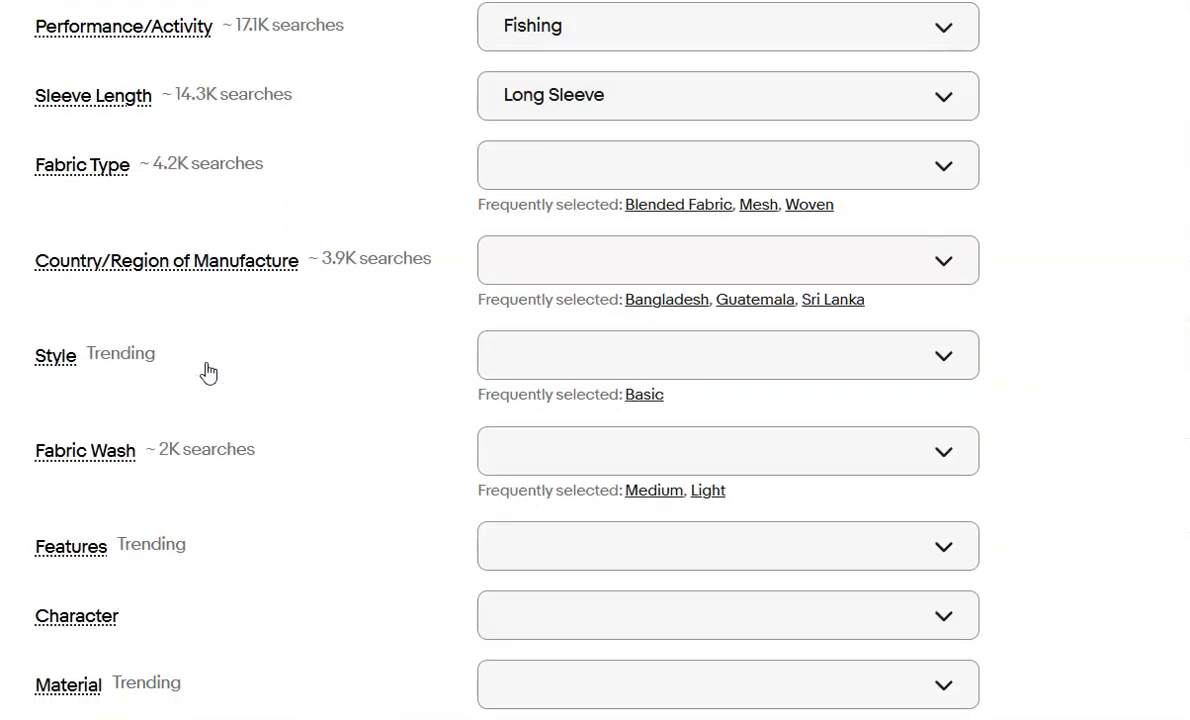
scroll(208, 372, down, 2)
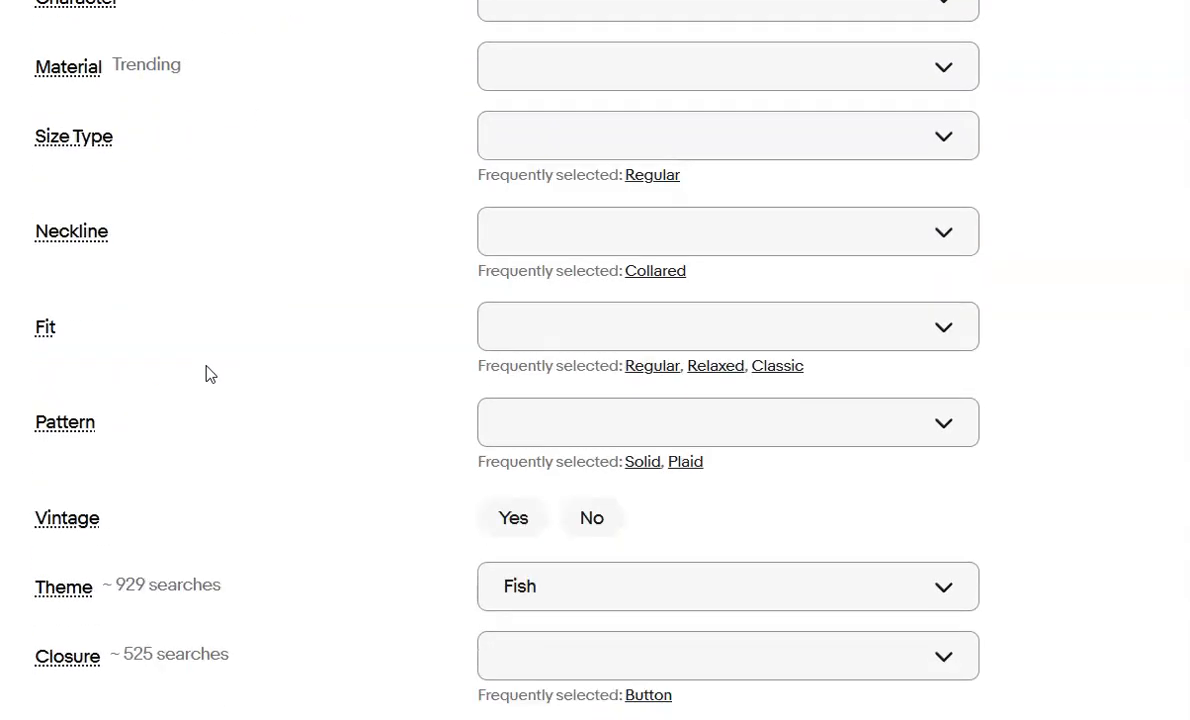
click(557, 210)
click(645, 148)
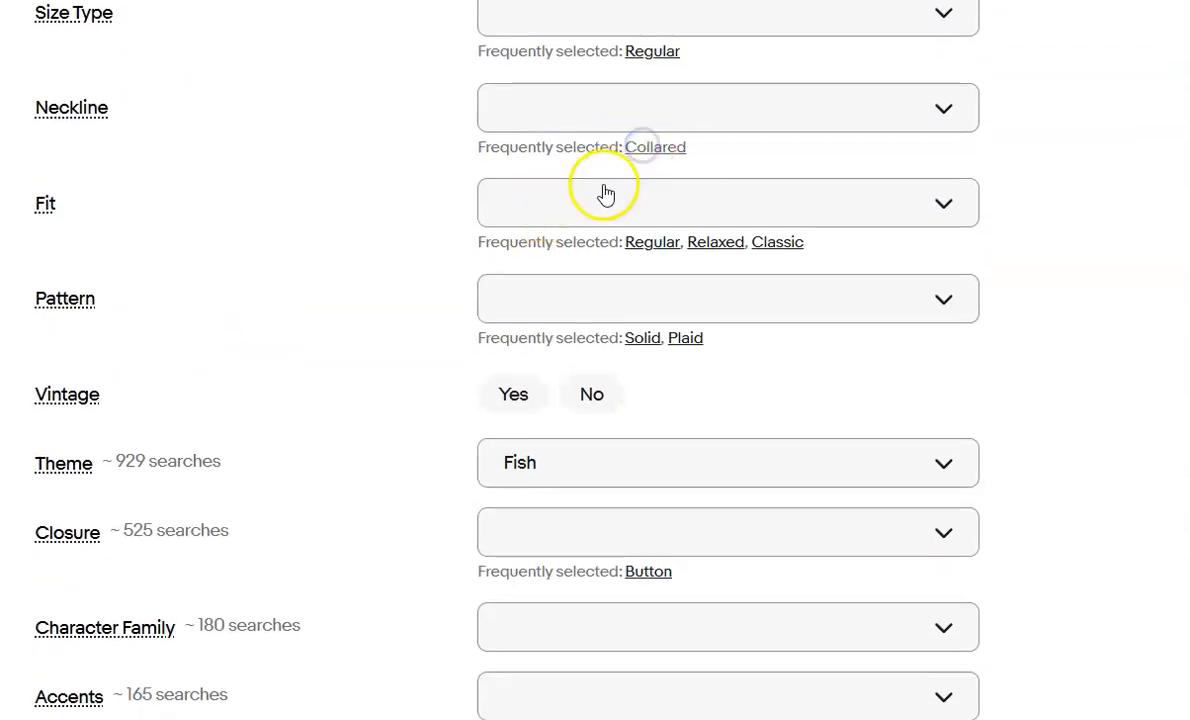
Set the Closure to Button in the teal World Wide Sportsman fishing shirt listing's item specifics
scroll(310, 289, down, 1)
scroll(310, 289, down, 2)
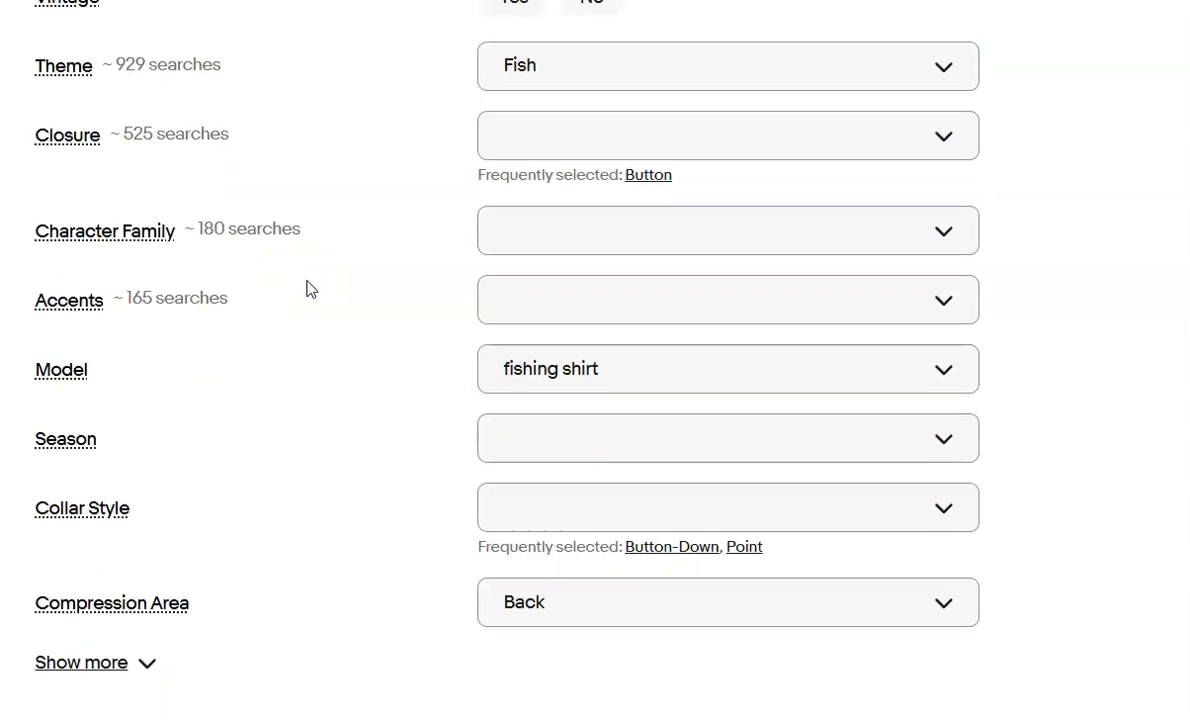
click(645, 177)
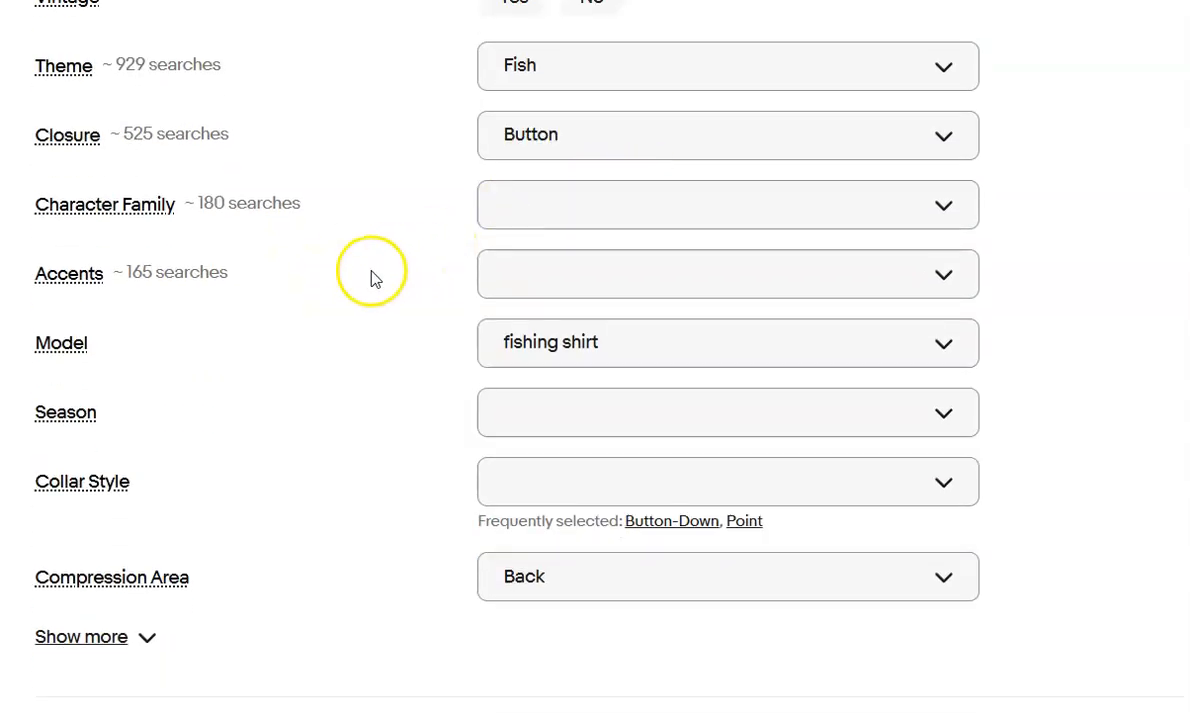
Cut the teal fishing shirt listing's existing description line, generate an AI description, and paste the original line above it
scroll(372, 276, down, 2)
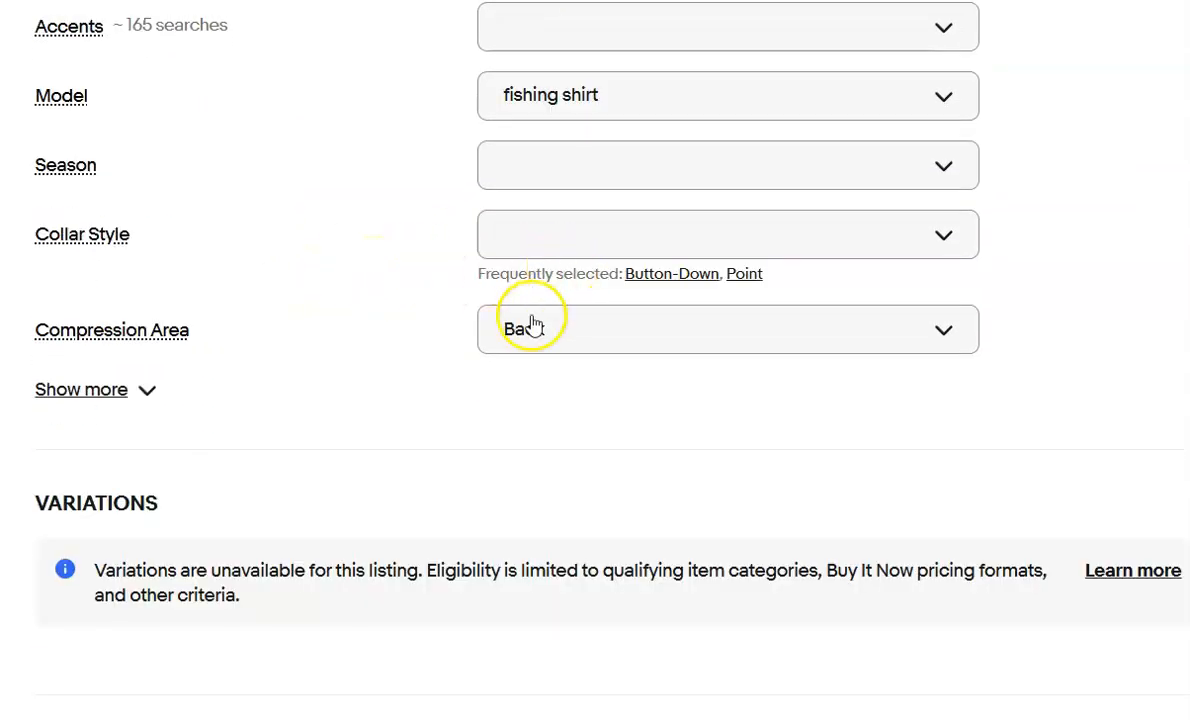
scroll(417, 369, down, 2)
scroll(419, 371, down, 3)
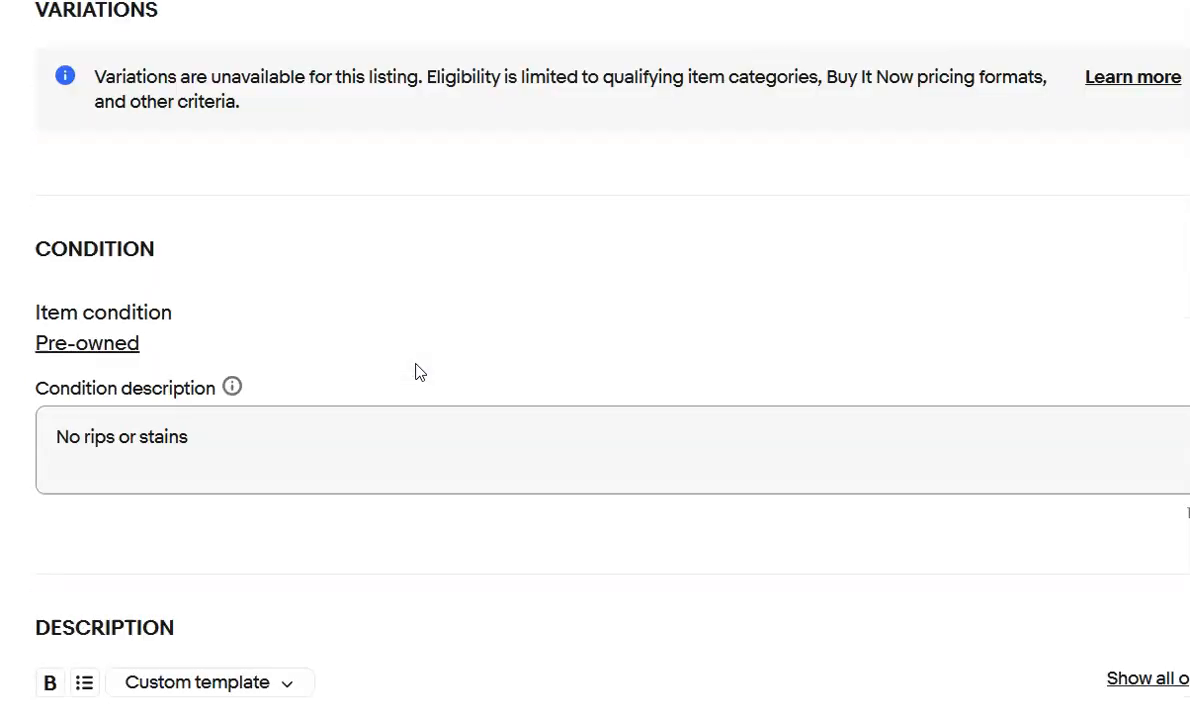
drag(632, 622, 42, 622)
key(ctrl+c)
key(BackSpace)
scroll(266, 489, down, 3)
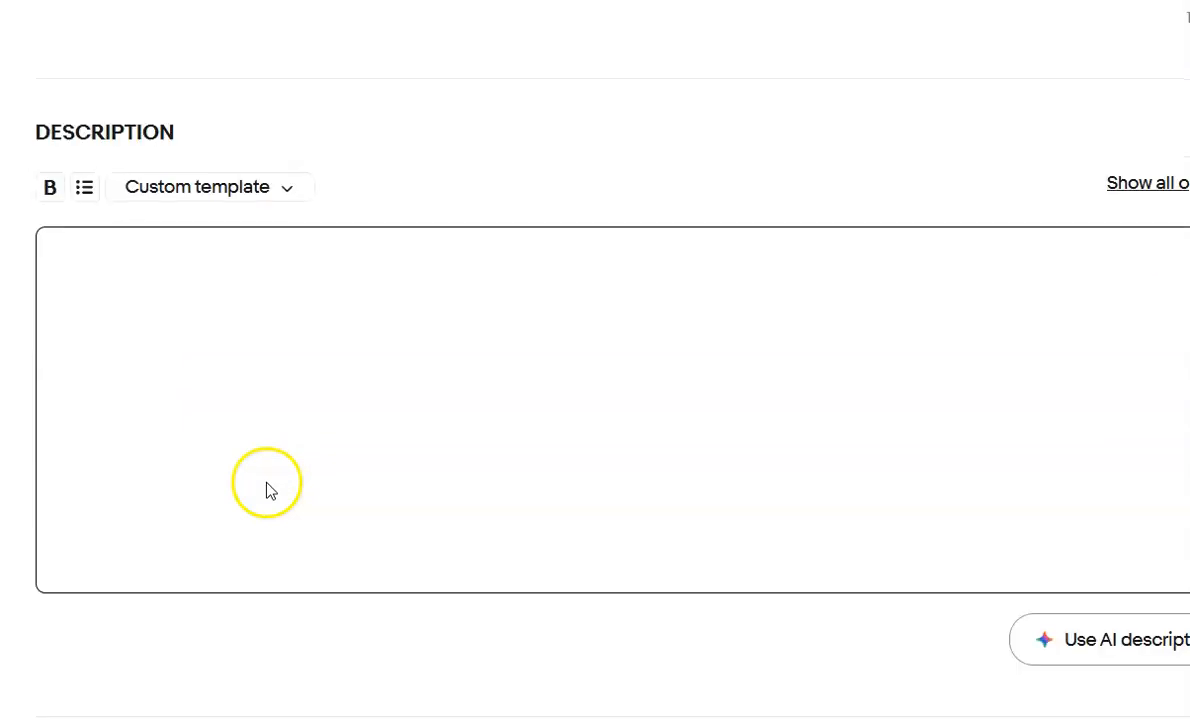
click(1131, 637)
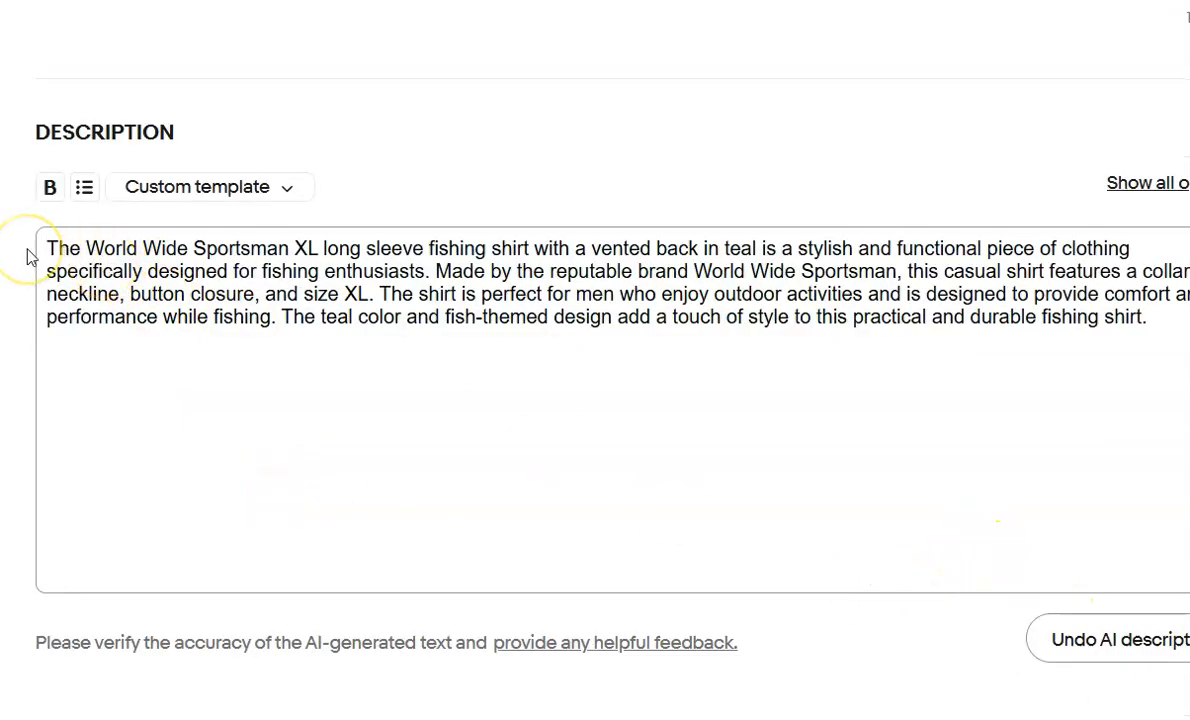
key(Return)
key(ctrl+v)
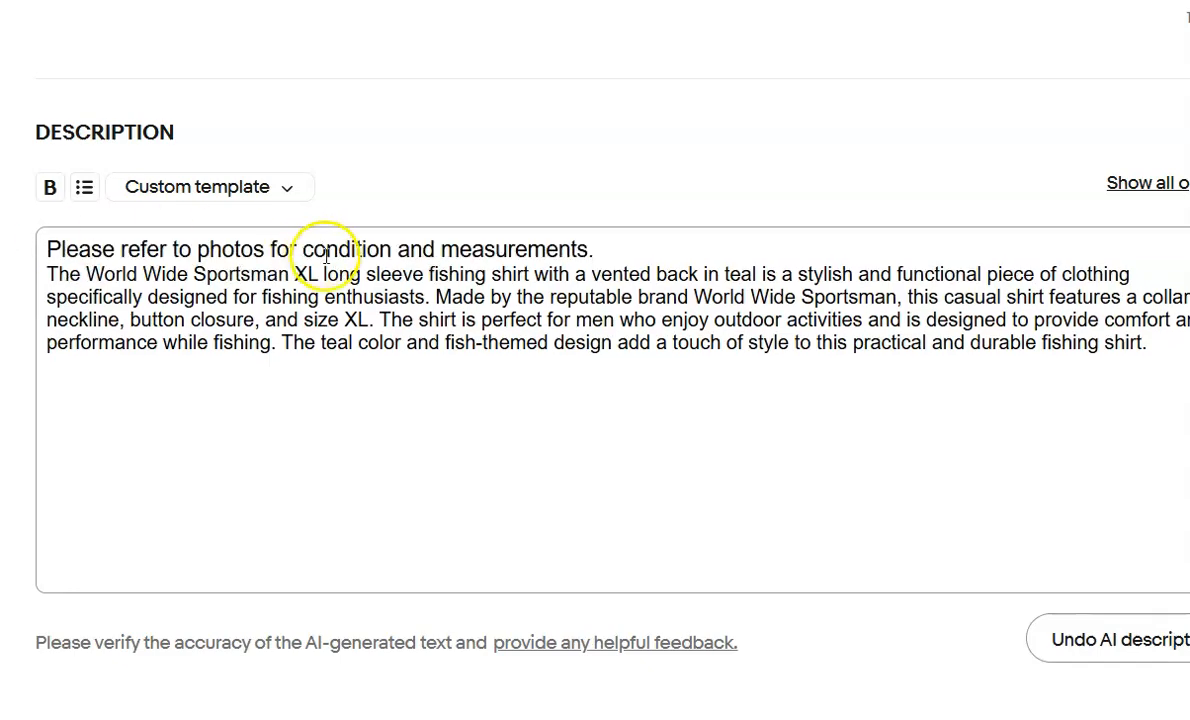
scroll(315, 292, down, 6)
scroll(315, 292, down, 5)
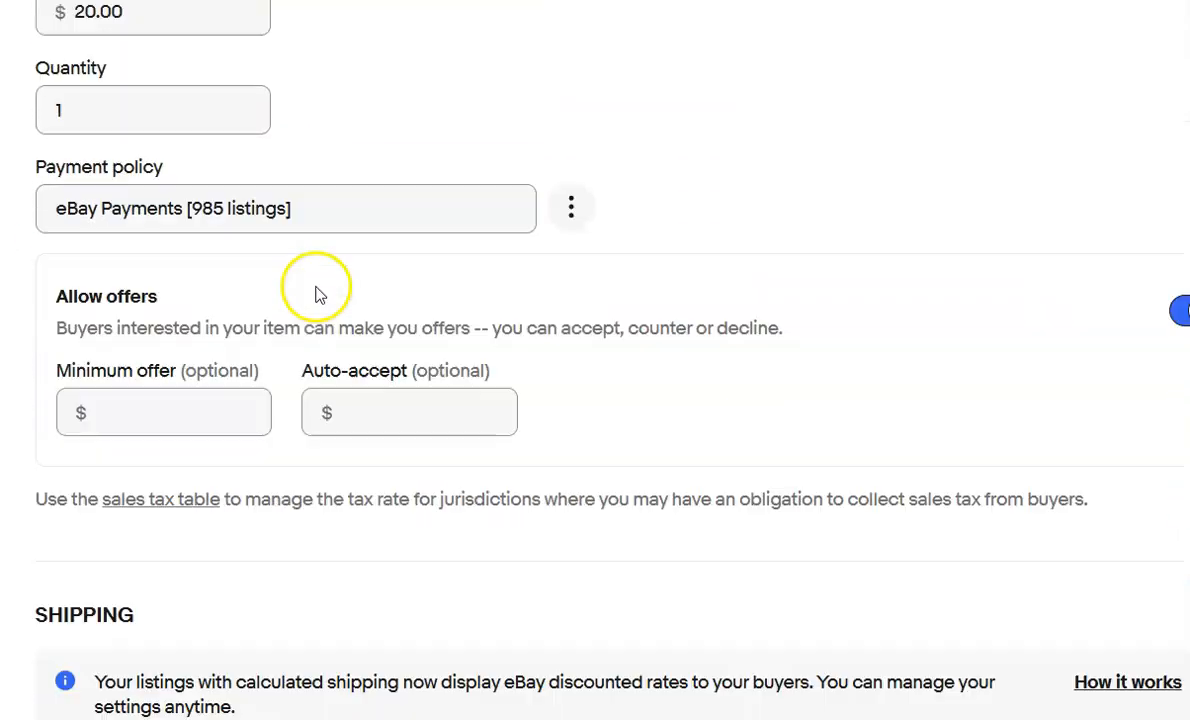
scroll(310, 400, down, 1)
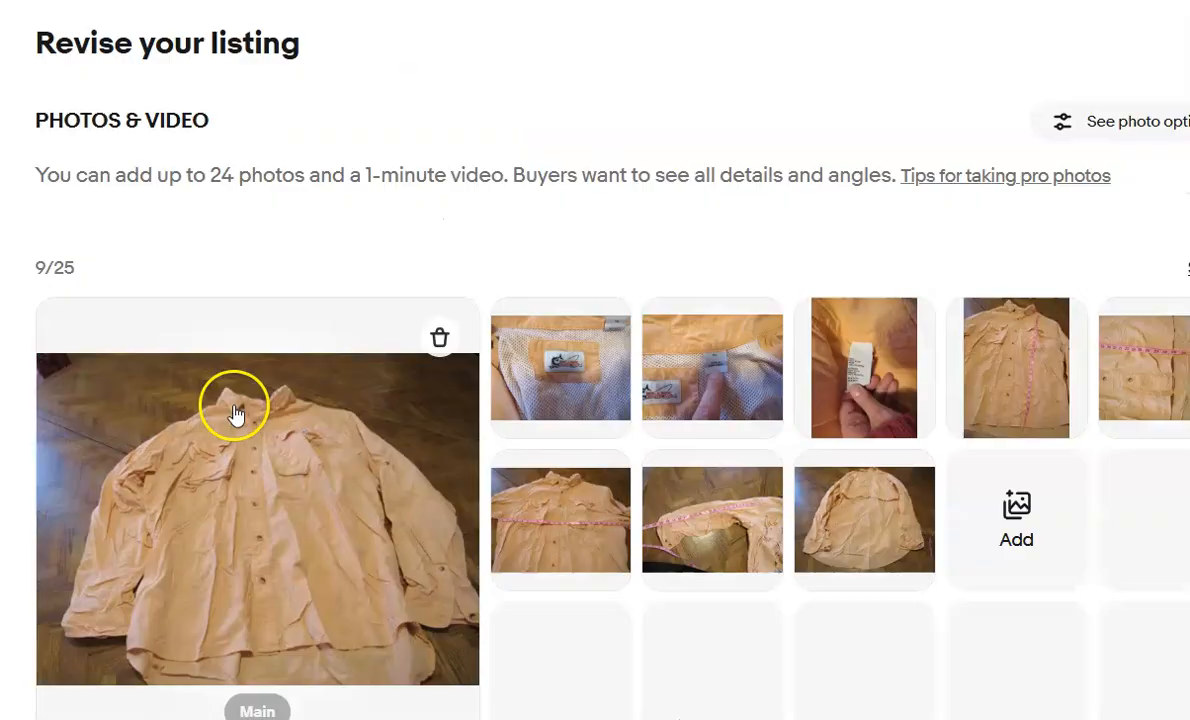
Set the Neckline to Collared and the Closure to Button in the melon World Wide Sportsman fishing shirt listing's item specifics
scroll(236, 414, down, 12)
scroll(236, 414, down, 5)
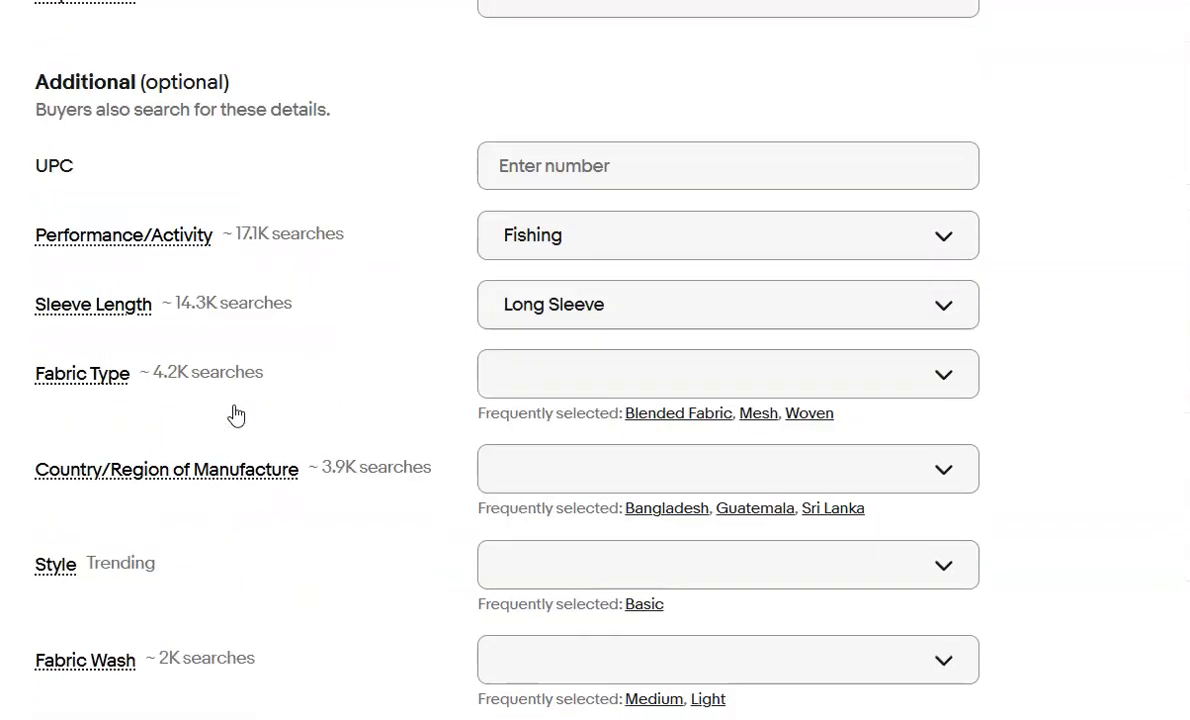
scroll(236, 414, down, 2)
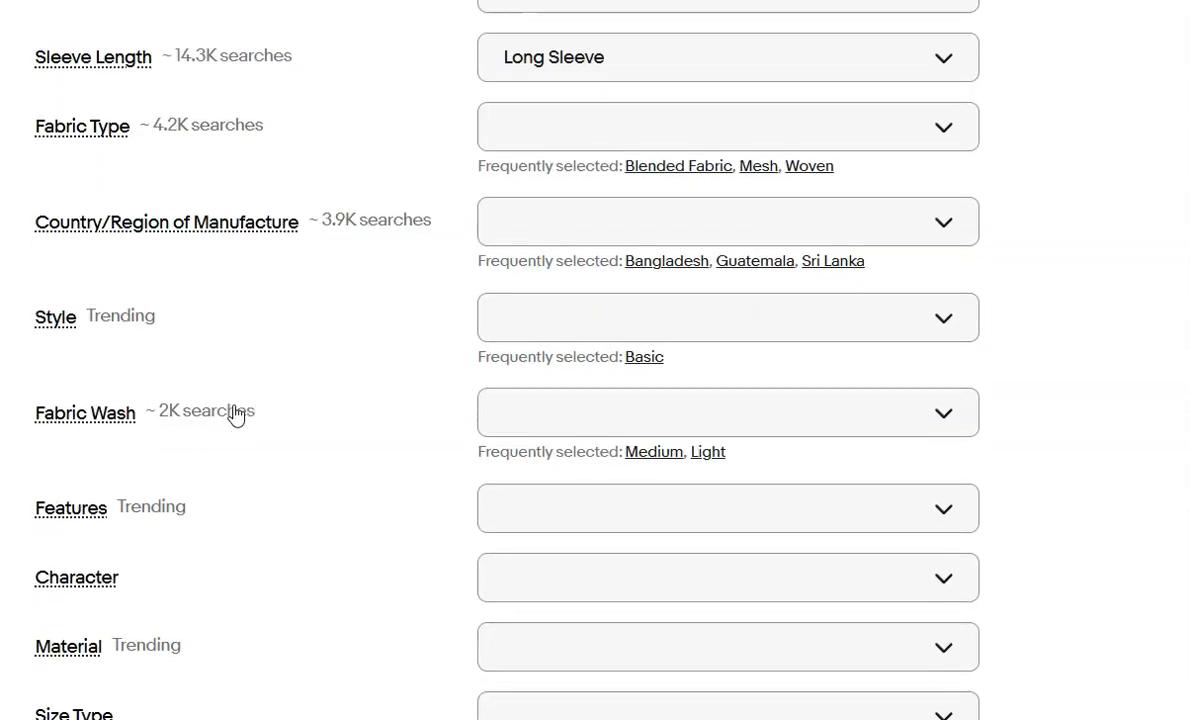
scroll(236, 414, down, 4)
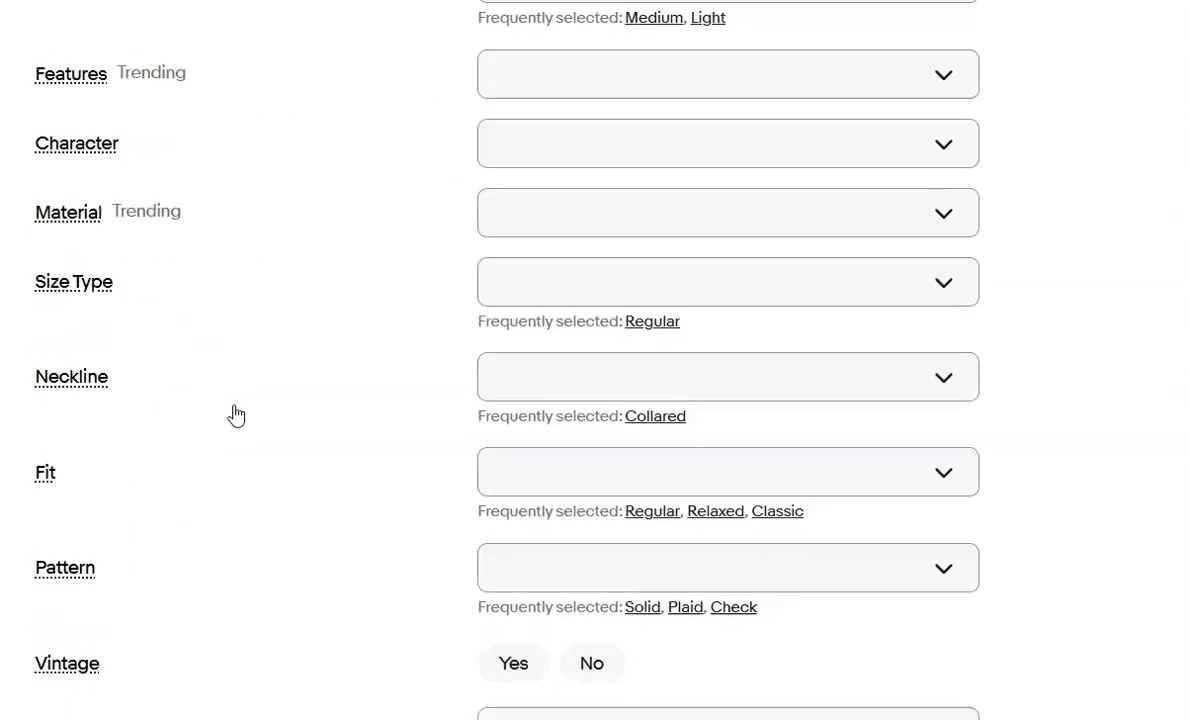
click(643, 355)
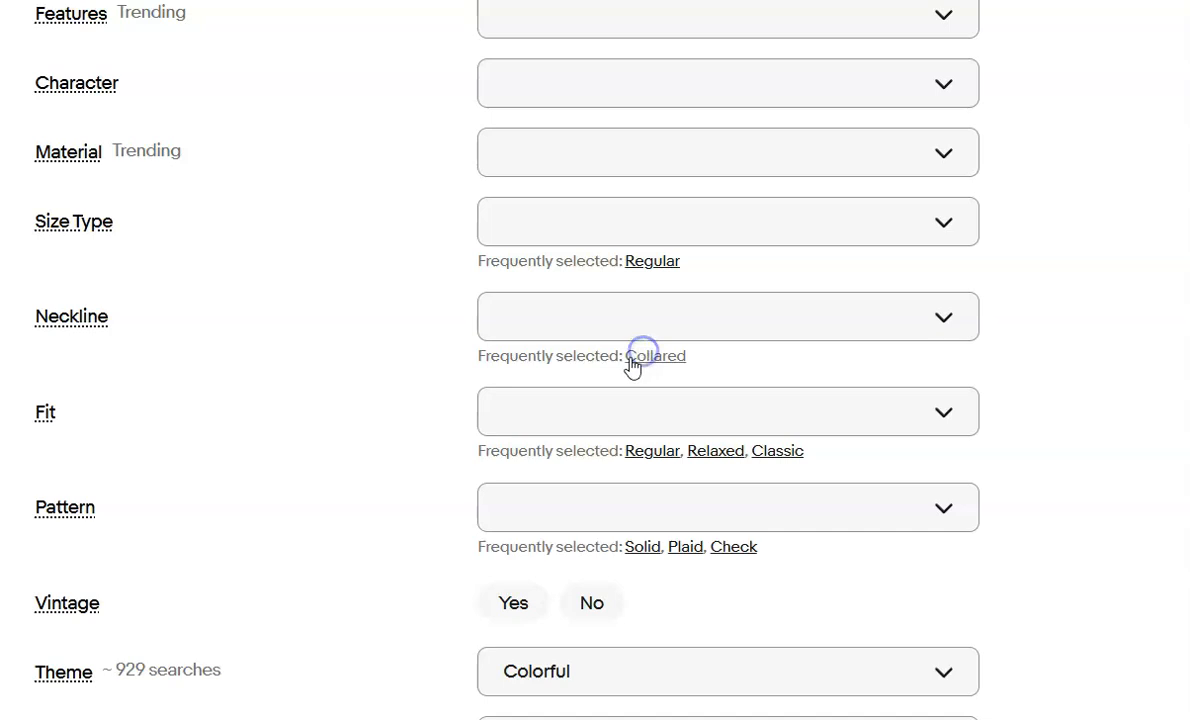
scroll(603, 353, down, 2)
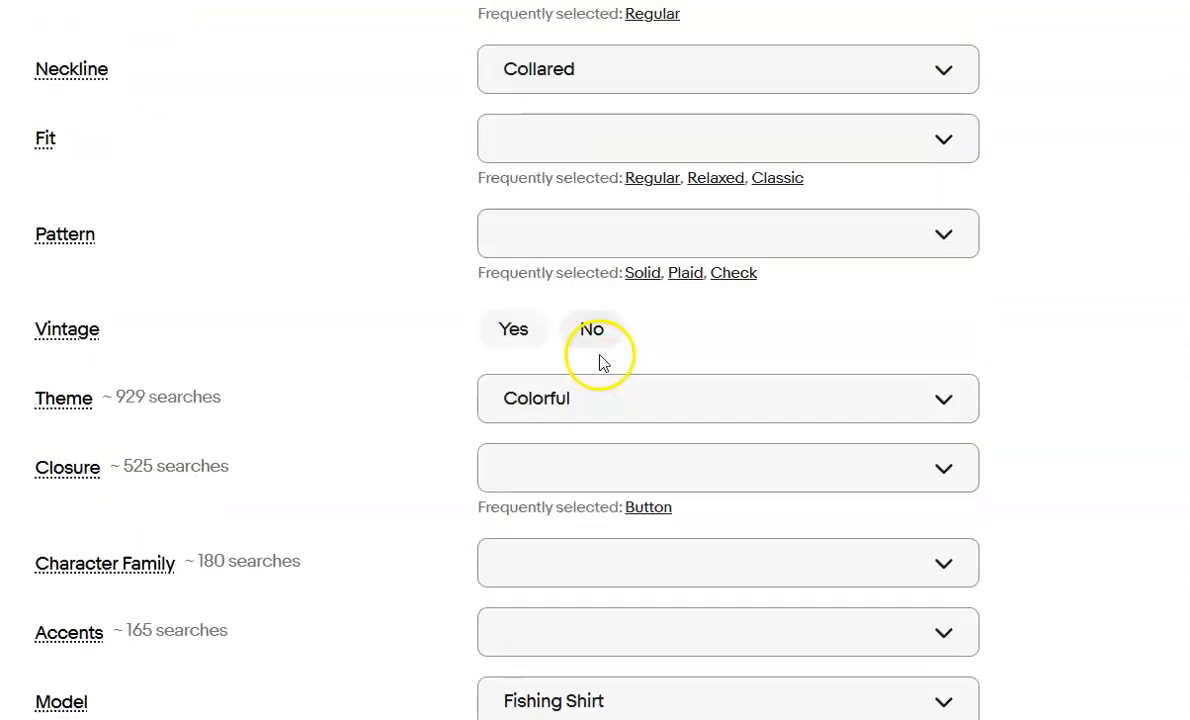
scroll(610, 365, down, 1)
click(643, 380)
Cut the melon fishing shirt listing's existing description line, generate an AI description, and paste the original line above it
scroll(420, 416, down, 2)
scroll(390, 418, down, 7)
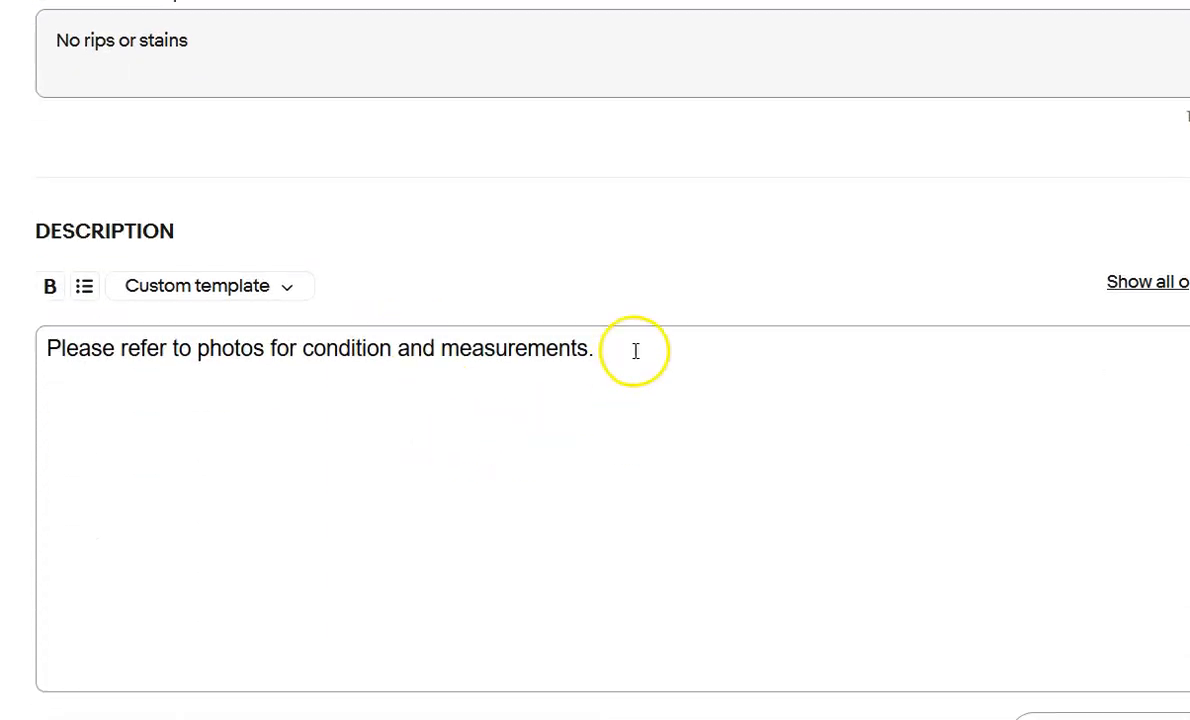
key(ctrl+a)
key(ctrl+c)
key(BackSpace)
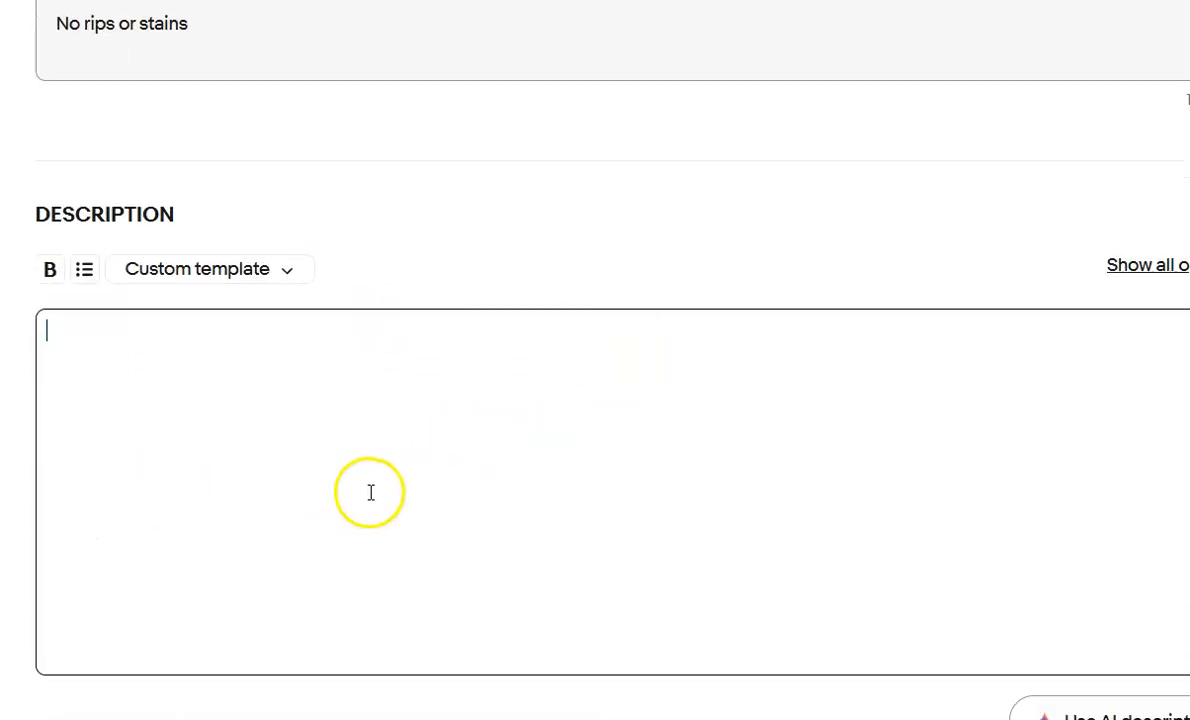
scroll(369, 491, down, 2)
click(1092, 494)
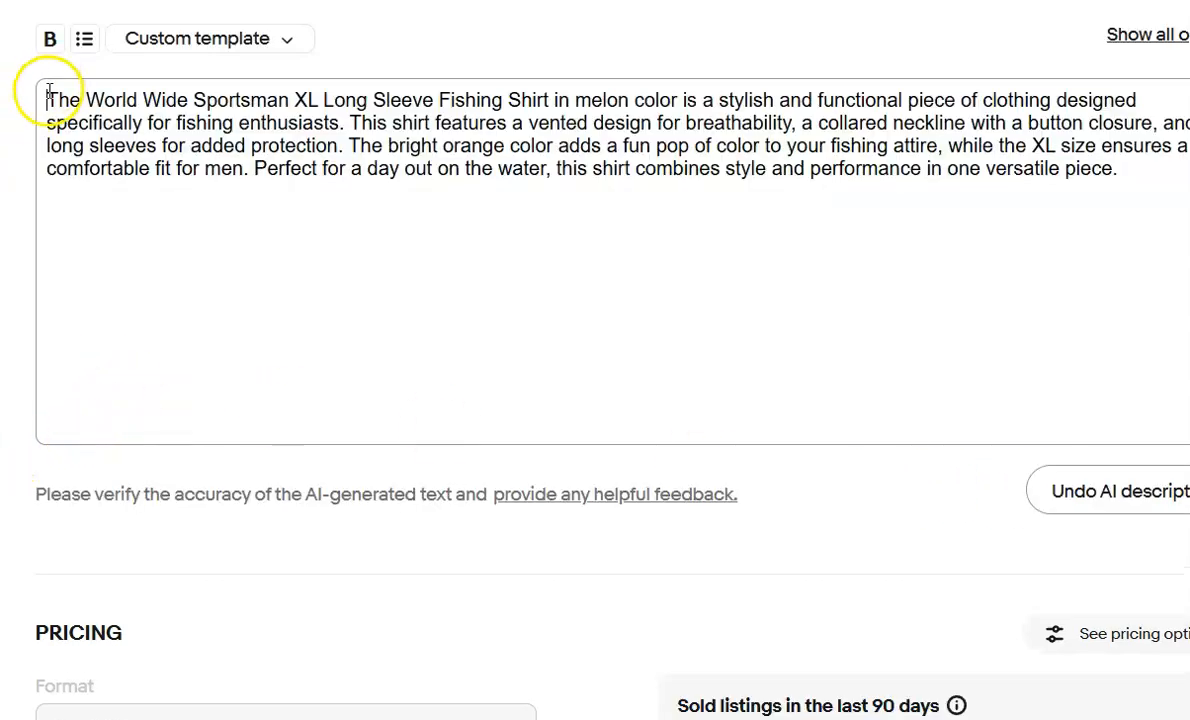
click(49, 96)
key(Return)
key(ctrl+v)
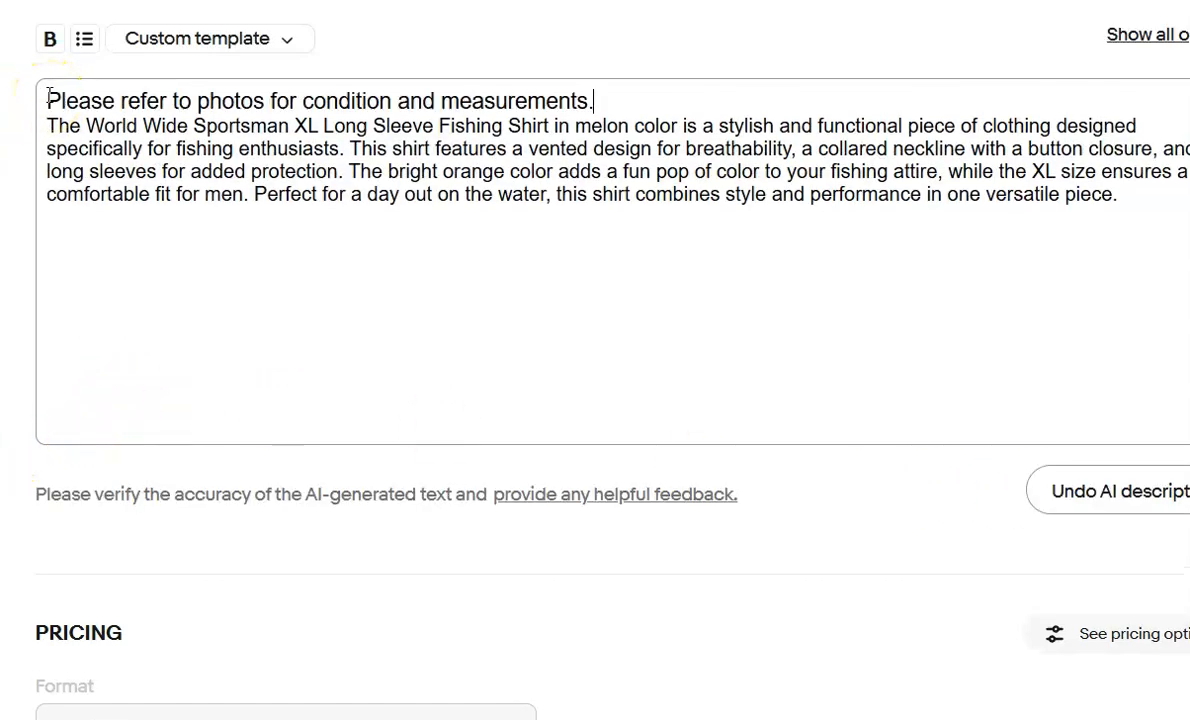
Review the melon fishing shirt listing's pricing, shipping policy, package weight and dimensions
scroll(266, 263, down, 7)
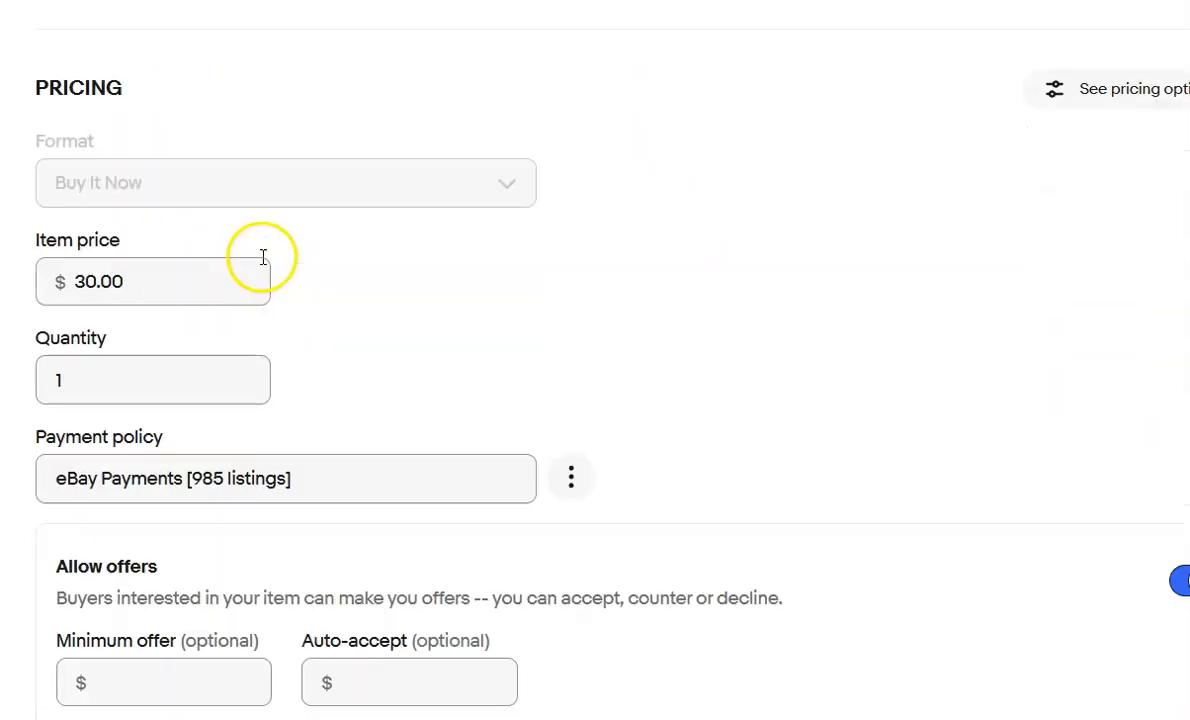
scroll(258, 263, down, 4)
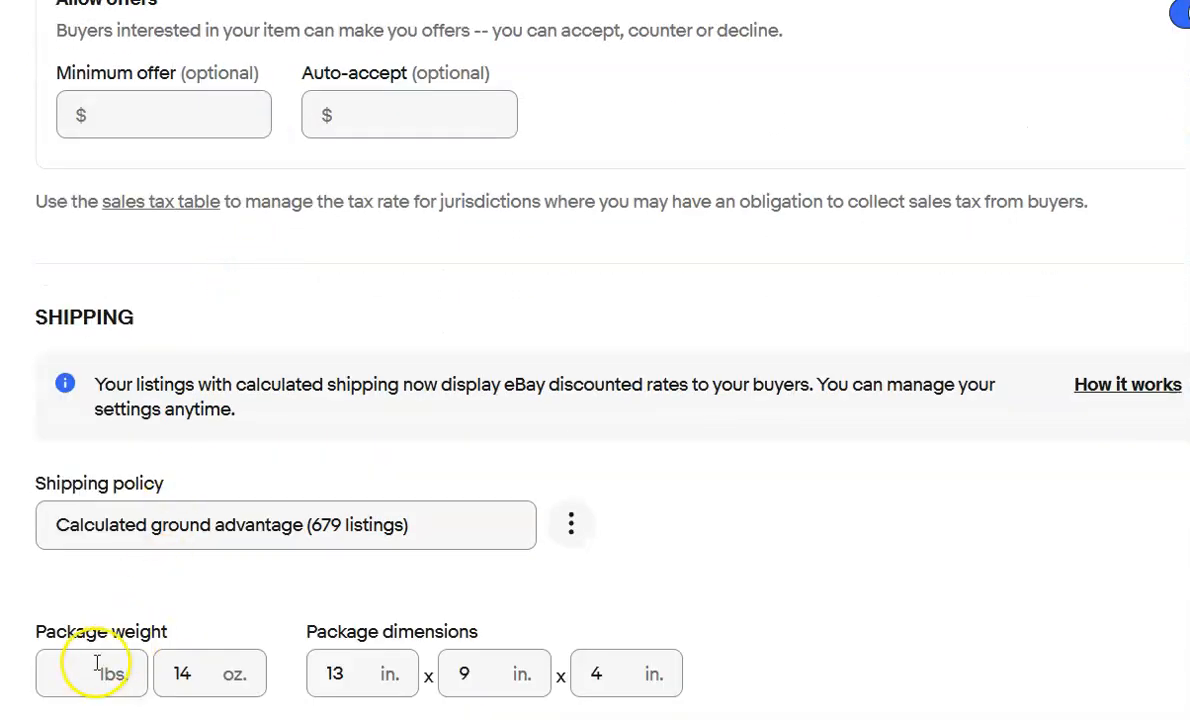